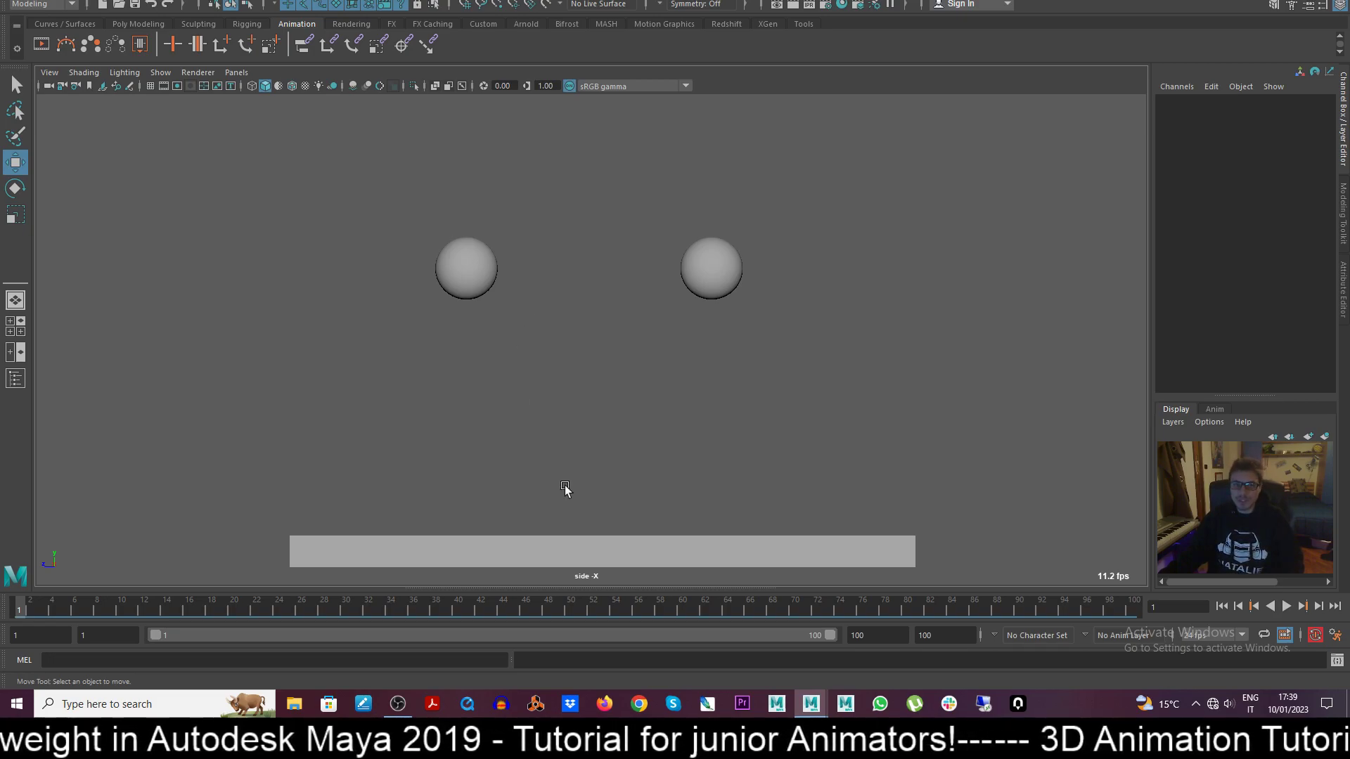
Select and deselect the spheres Ball1 and Ball2 in the side view.
click(461, 270)
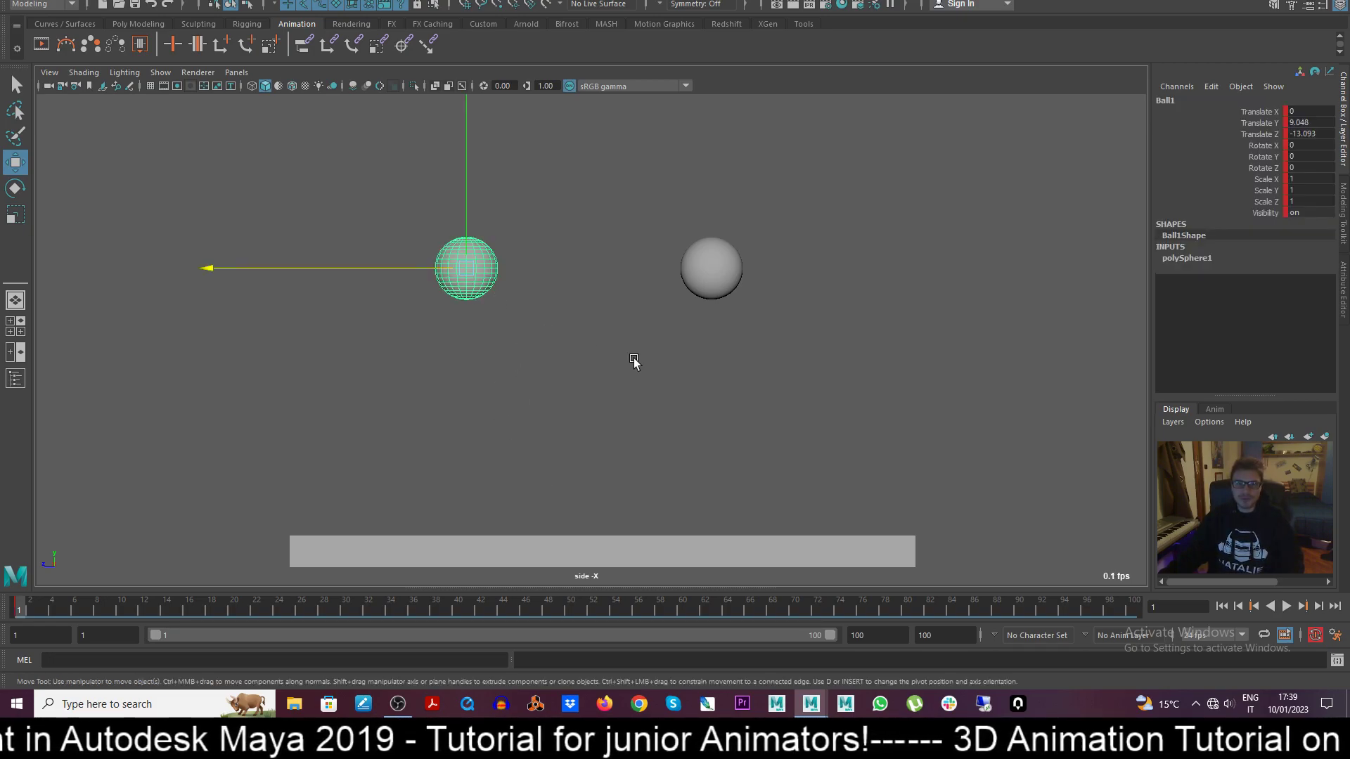
click(714, 271)
click(508, 274)
click(471, 270)
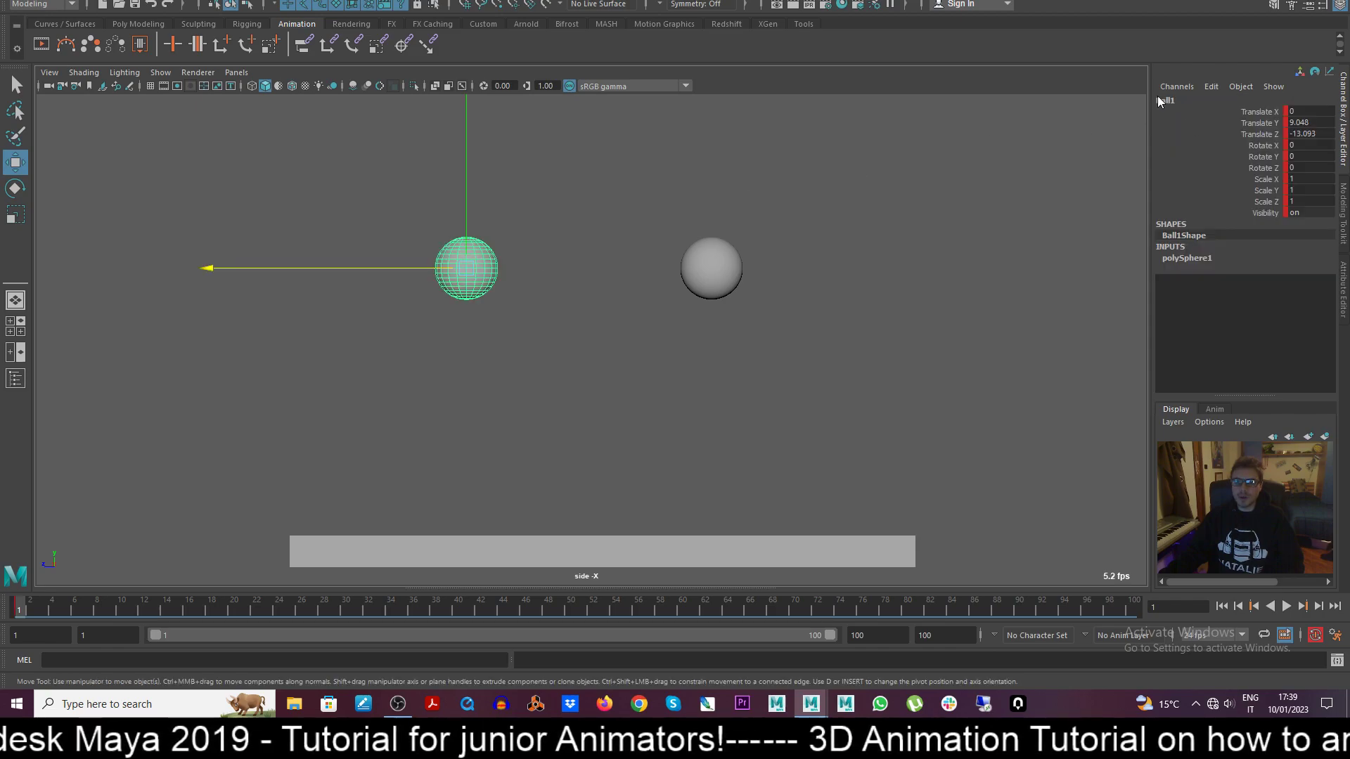
click(703, 263)
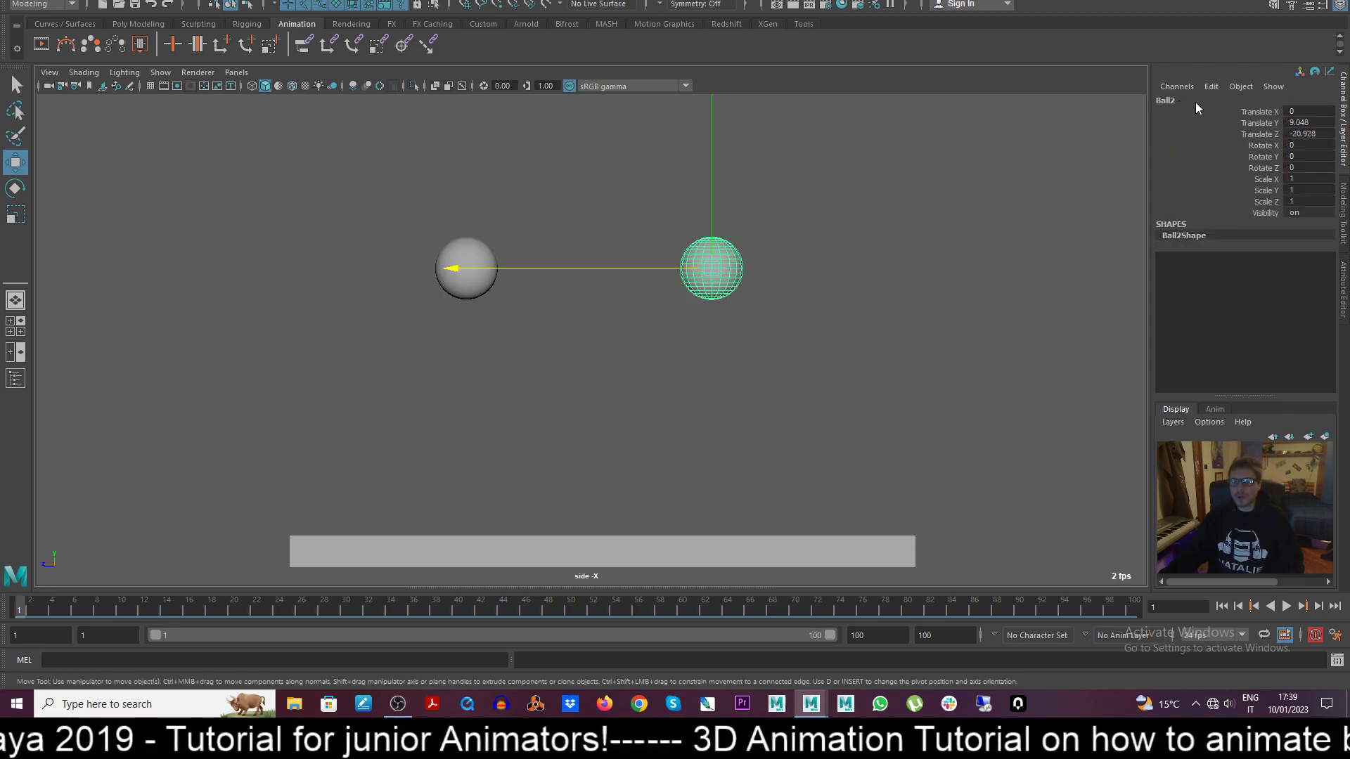
click(762, 352)
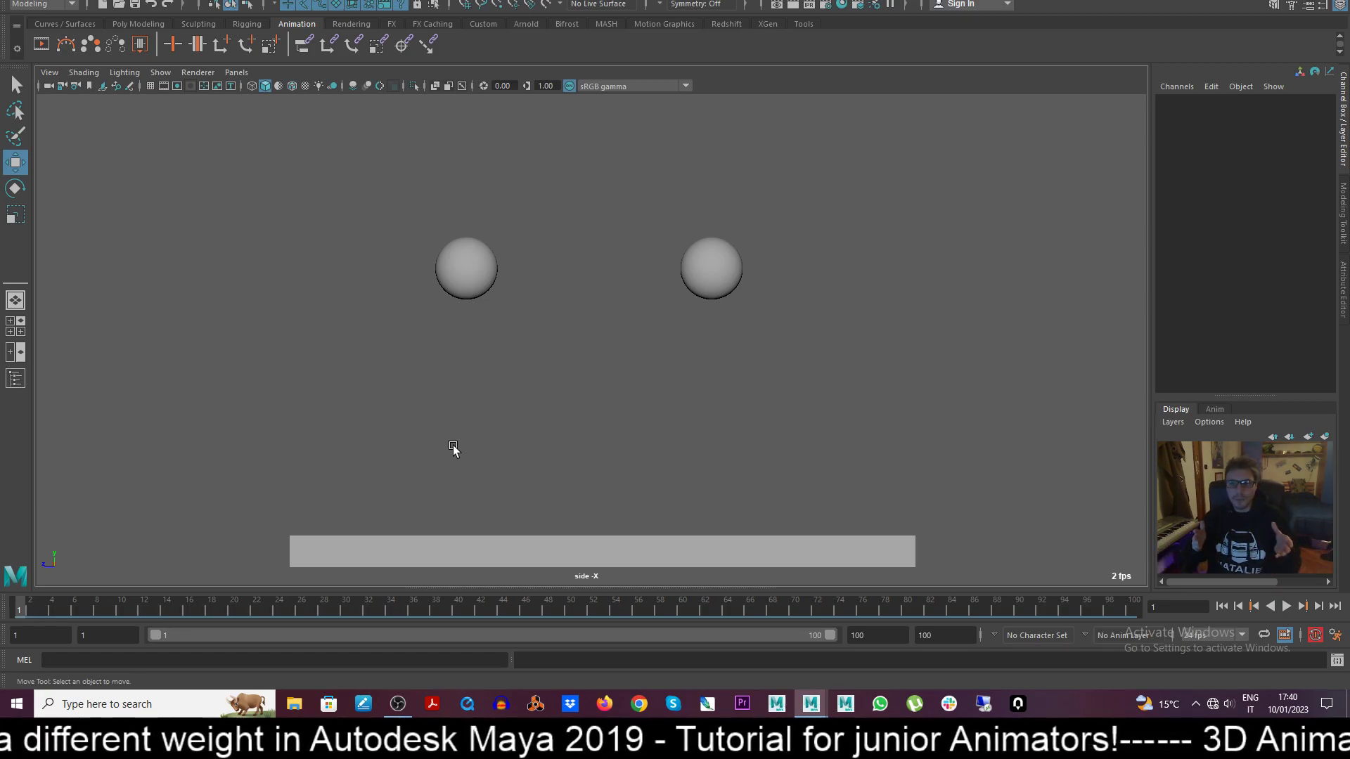
click(471, 271)
click(708, 271)
click(724, 360)
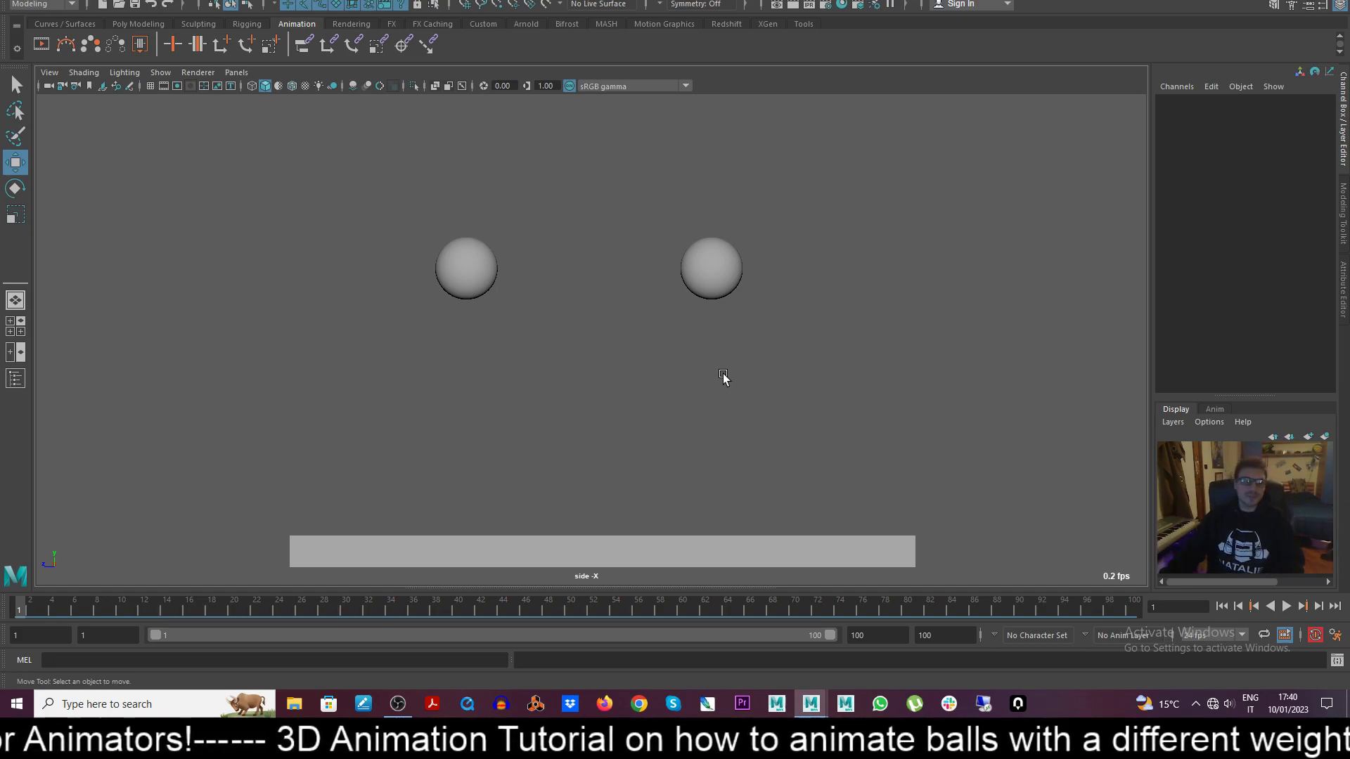
click(467, 260)
click(611, 358)
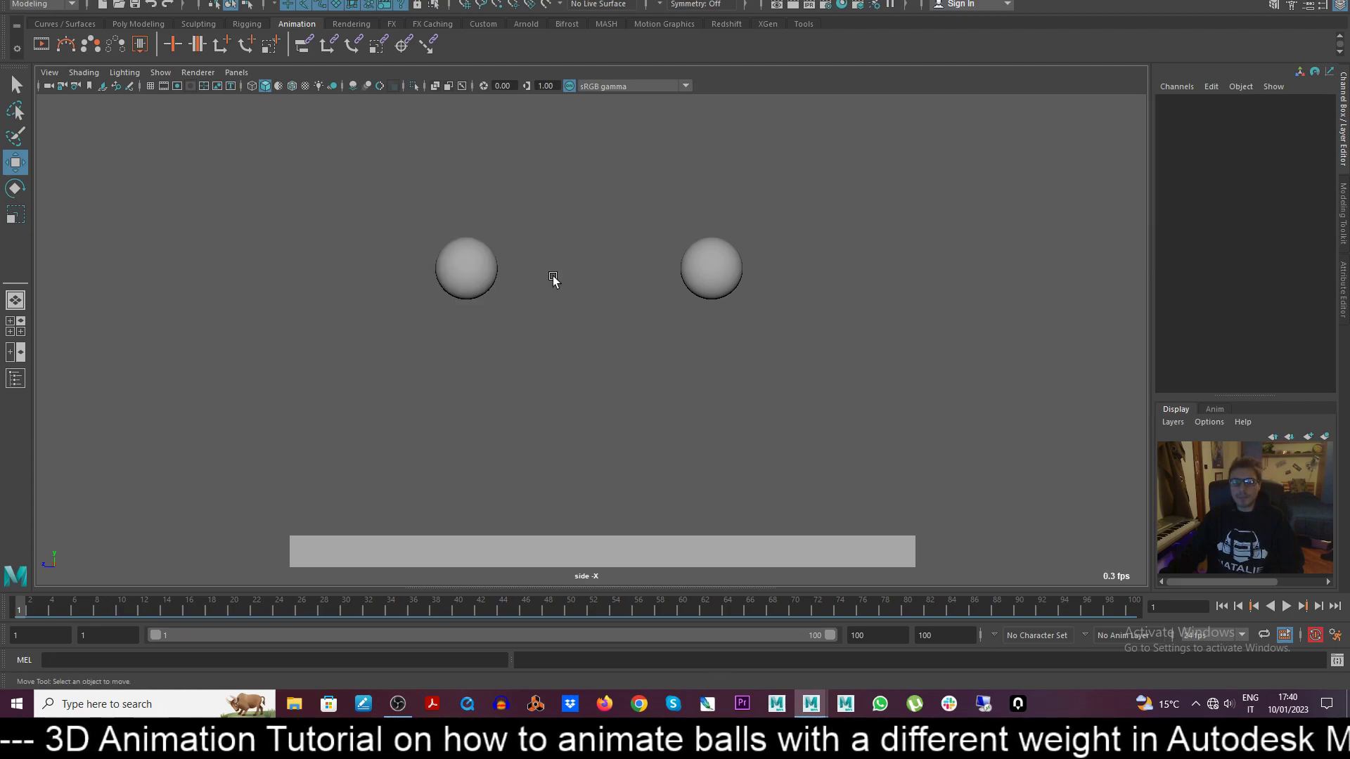
click(467, 271)
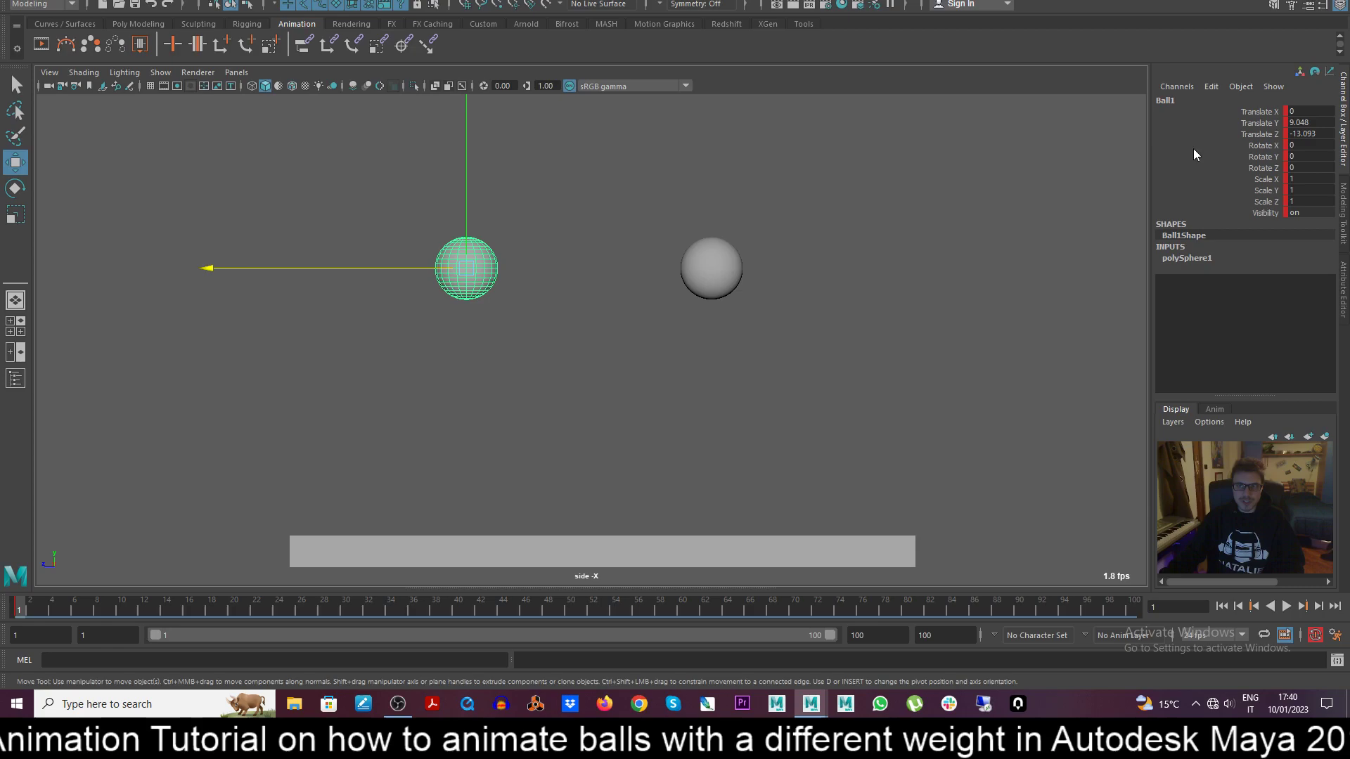
click(759, 369)
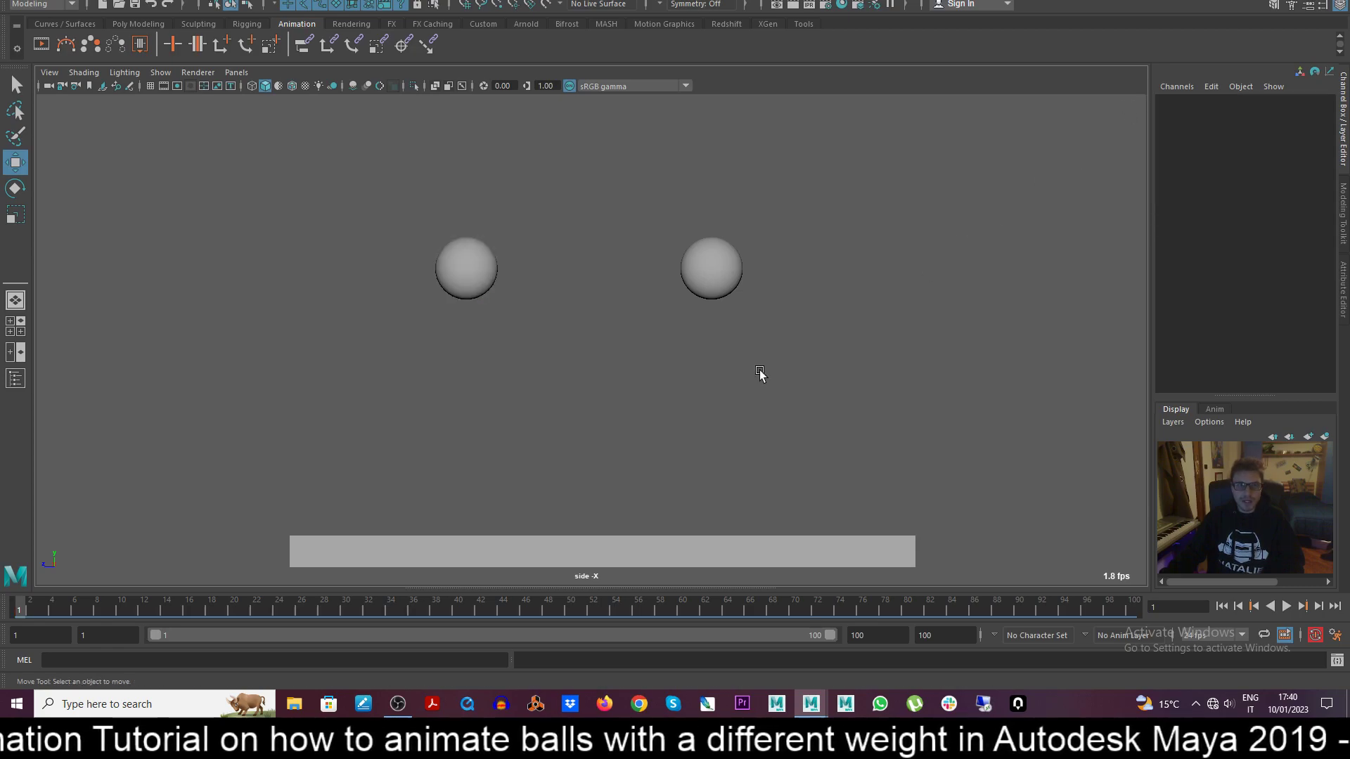
click(463, 261)
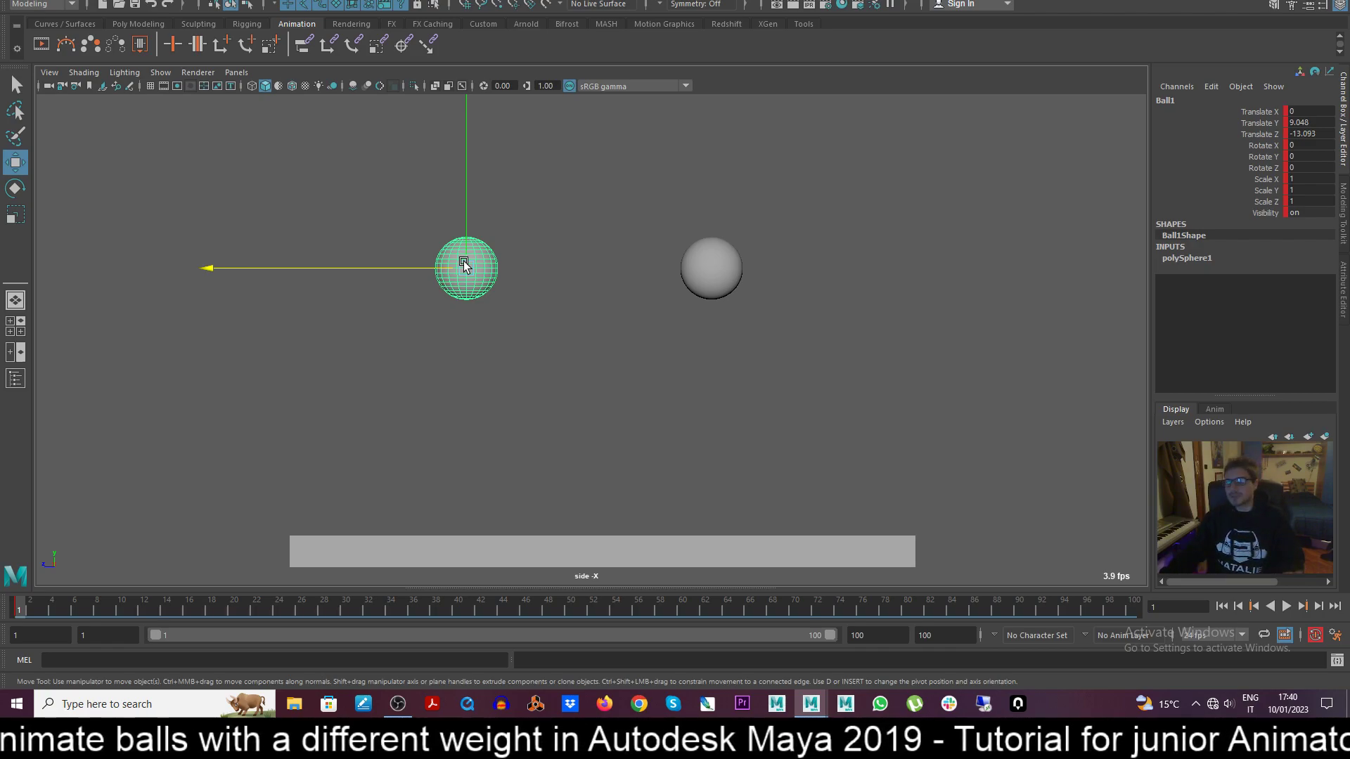
click(713, 272)
click(716, 340)
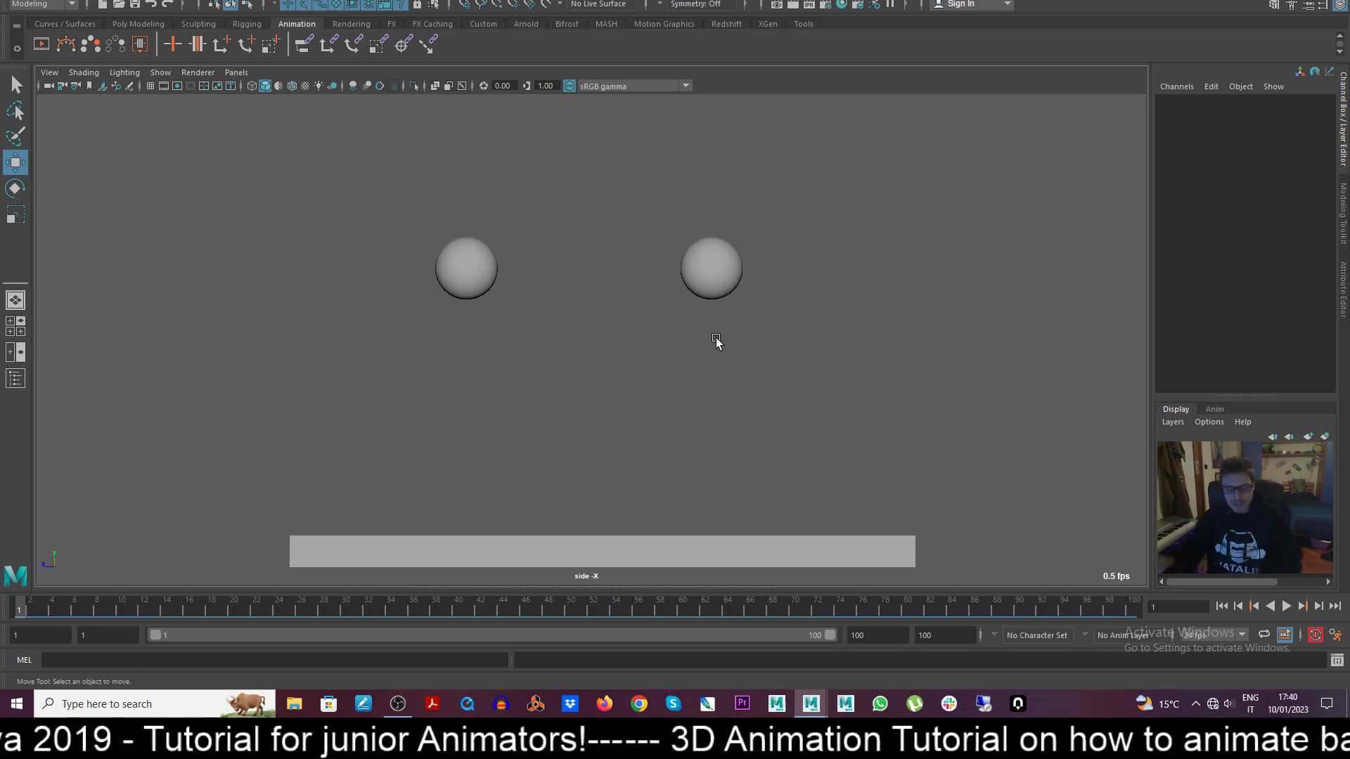
With Ball1 selected, play the animation, stop back at frame 1, and deselect it.
click(475, 261)
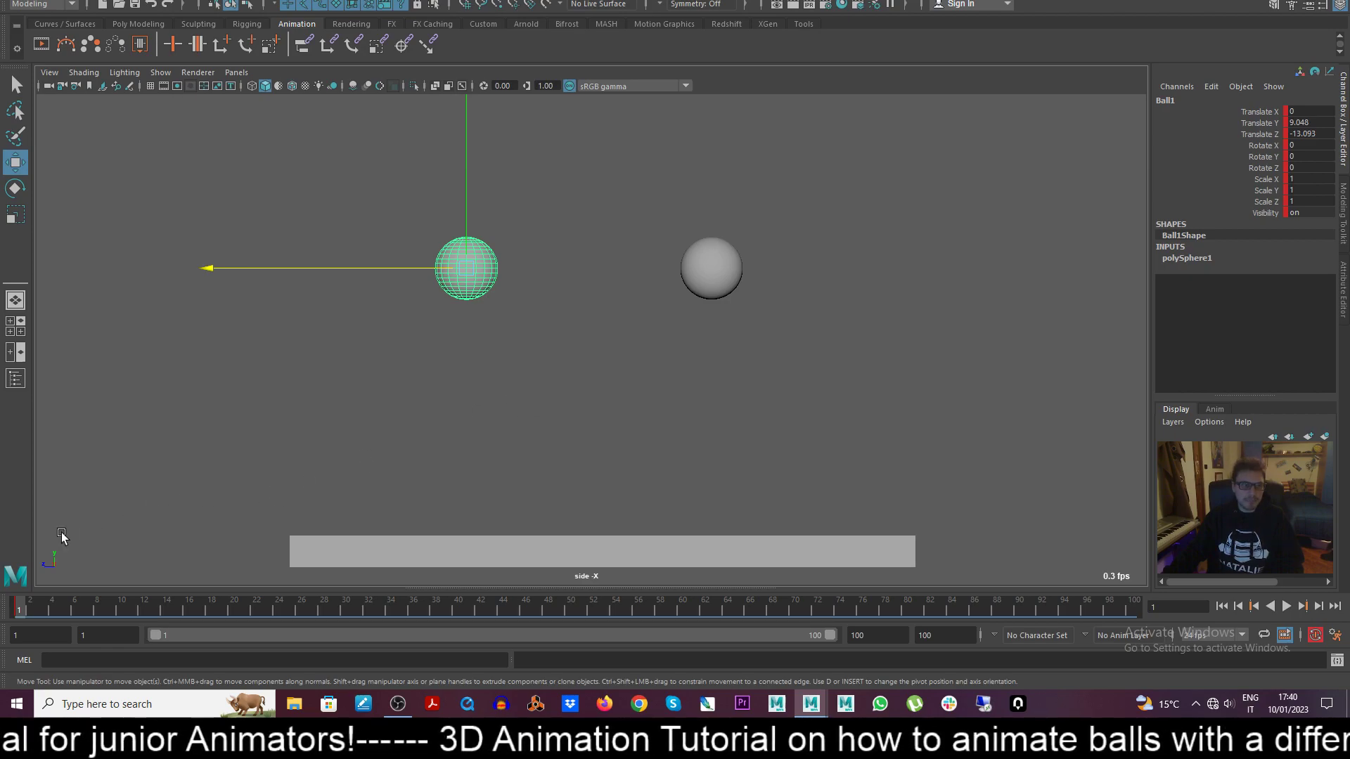
key(alt+v)
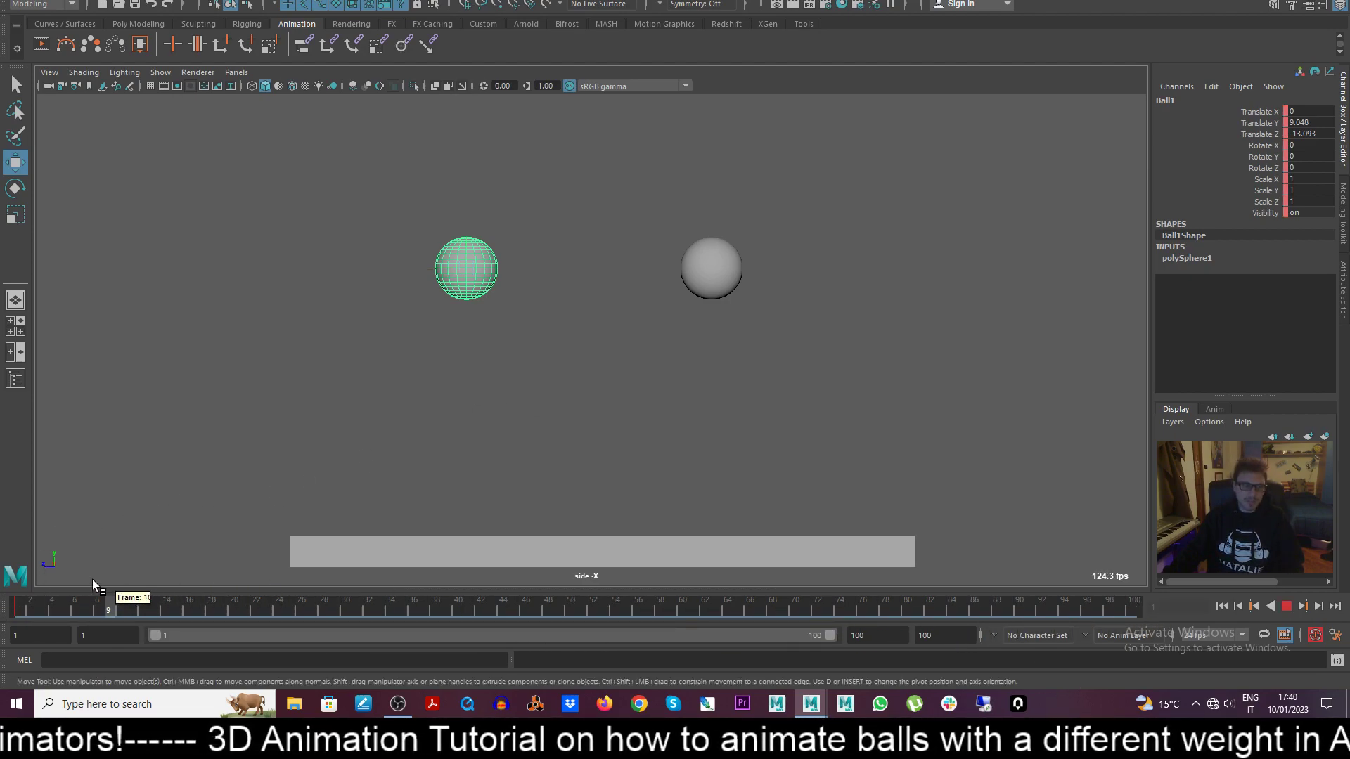
click(19, 606)
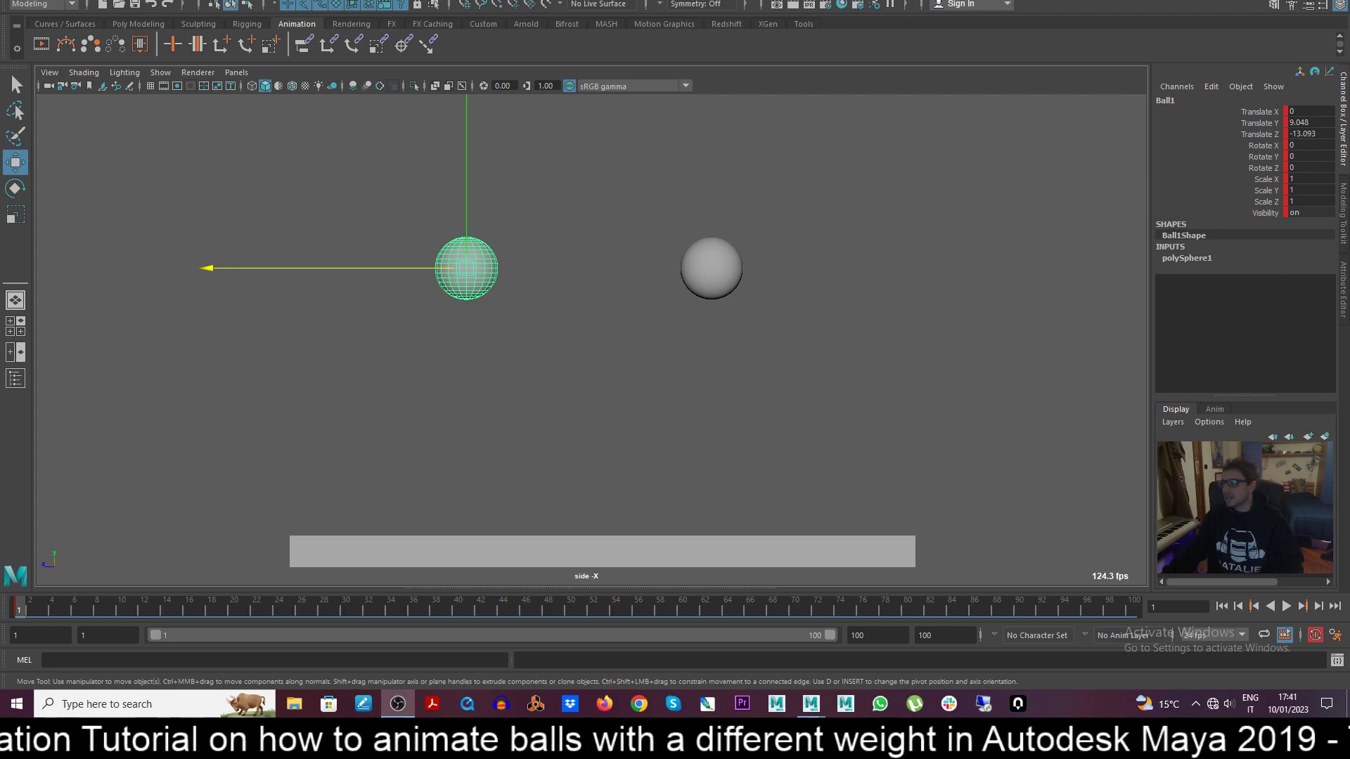
click(615, 391)
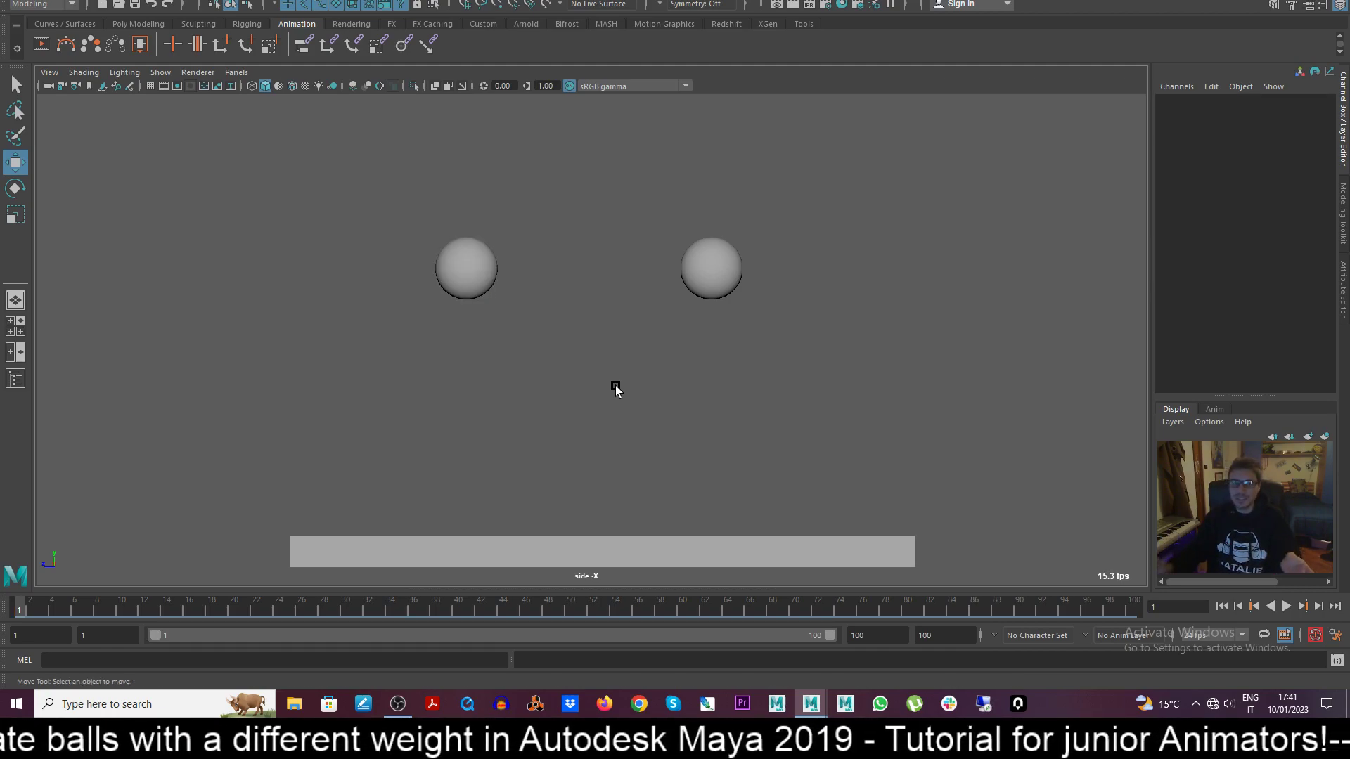
In Animation preferences, set default in tangent to Clamped and out tangent to Stepped.
click(1335, 635)
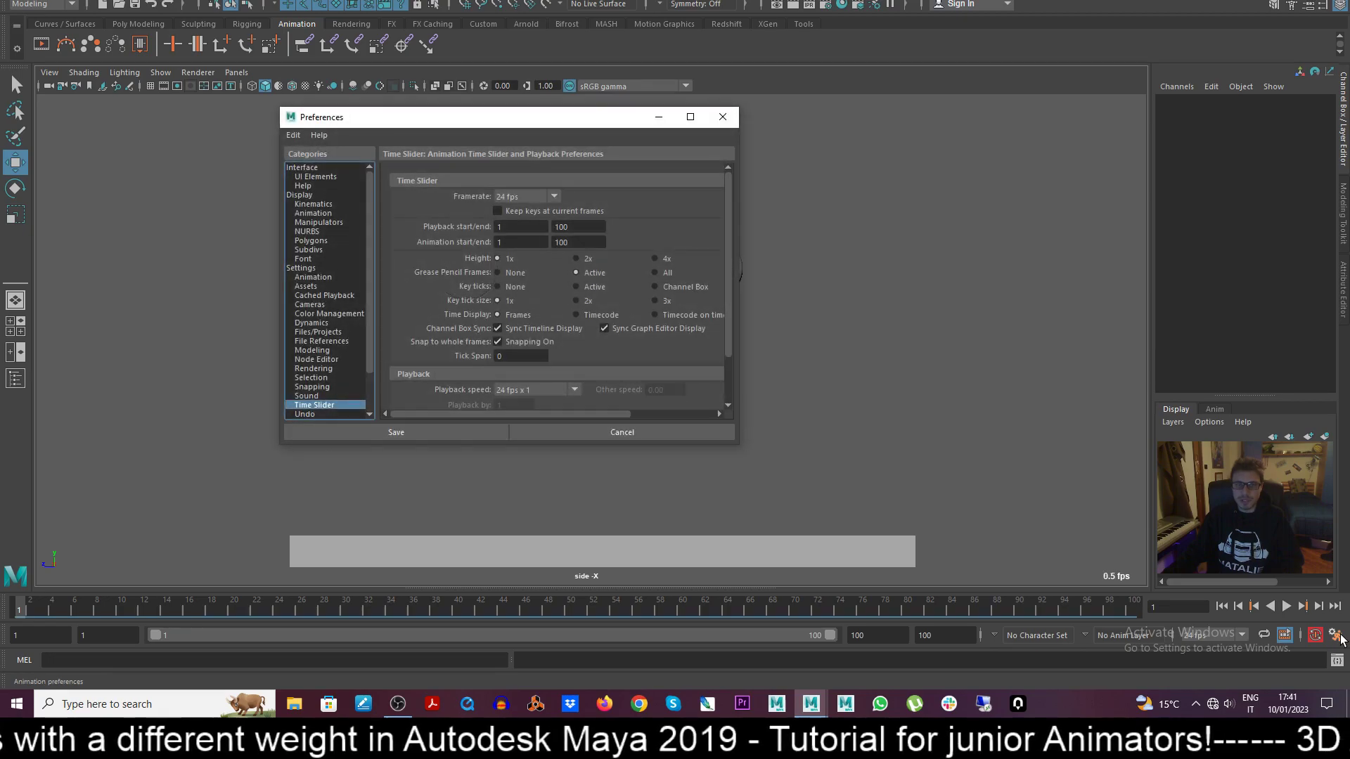
click(324, 277)
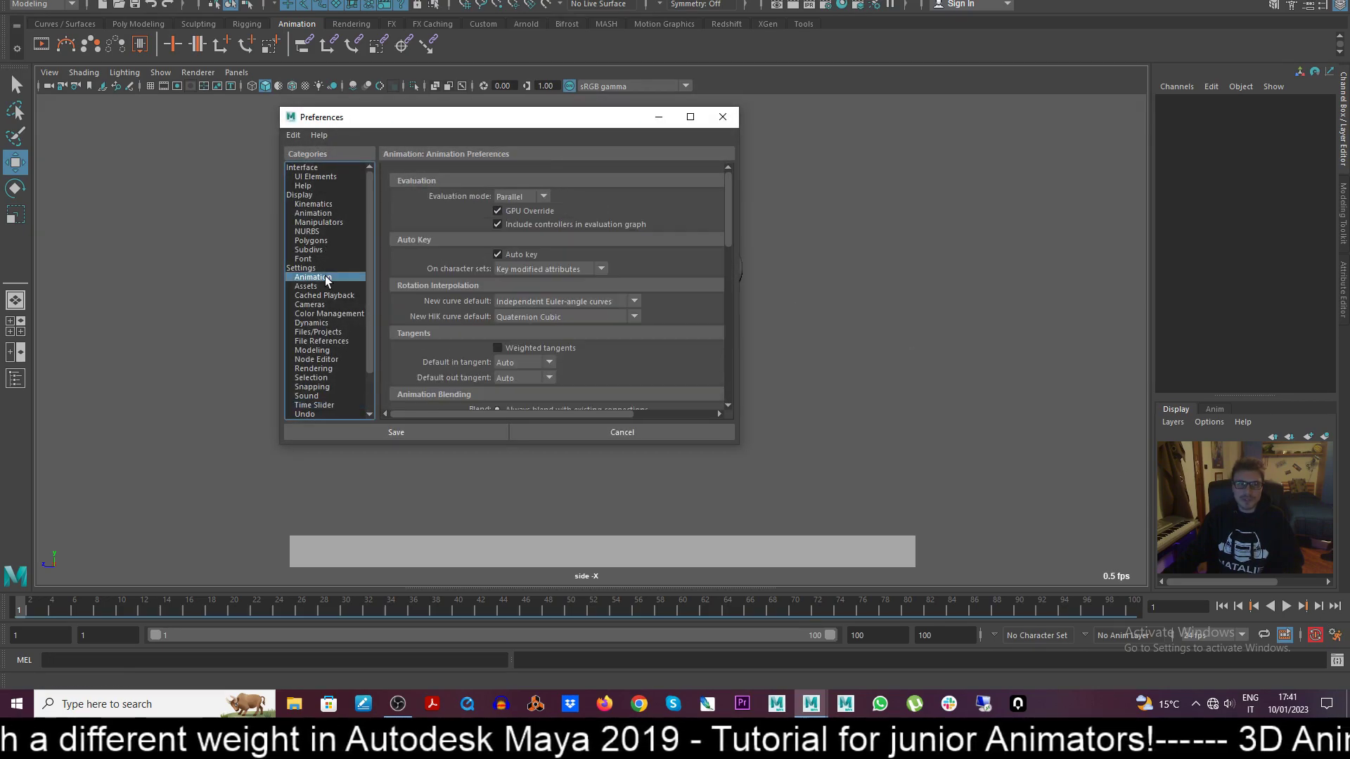
click(548, 362)
click(529, 405)
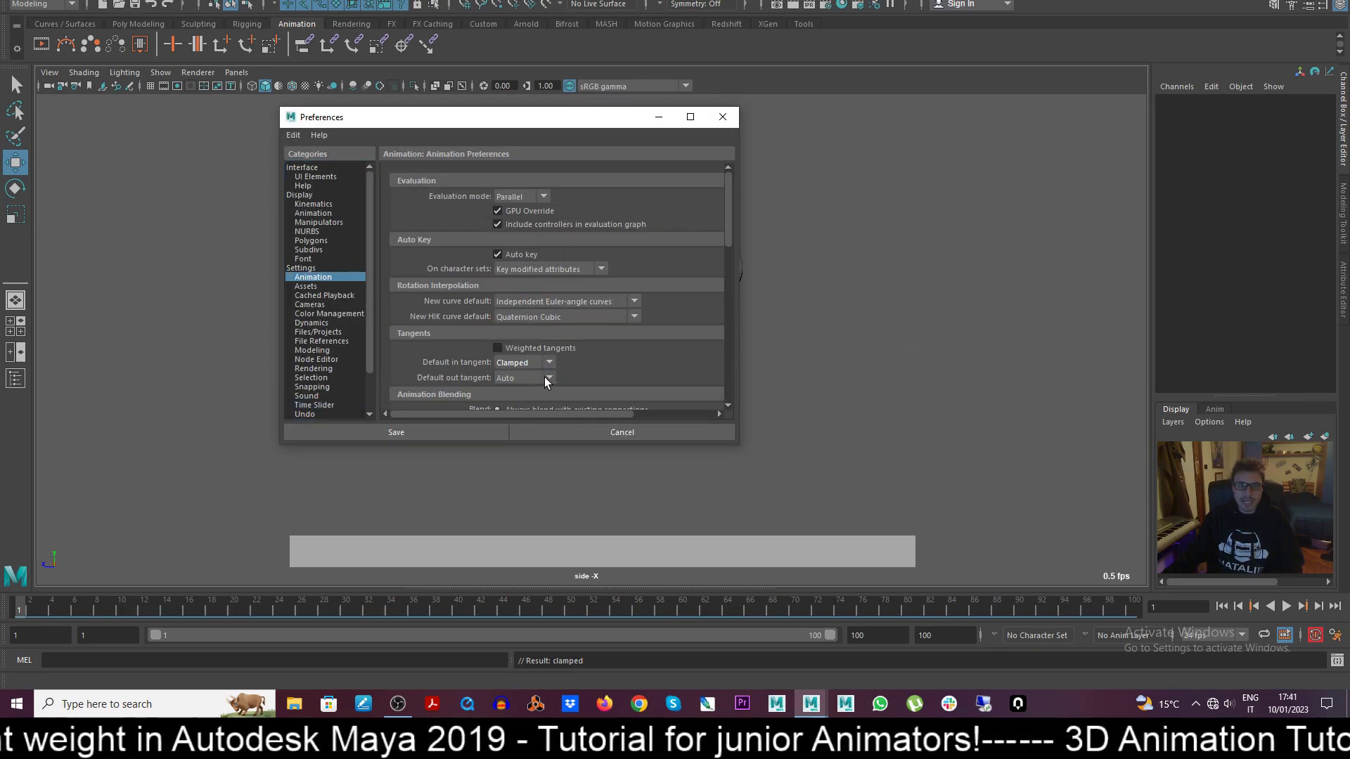
click(547, 378)
click(529, 448)
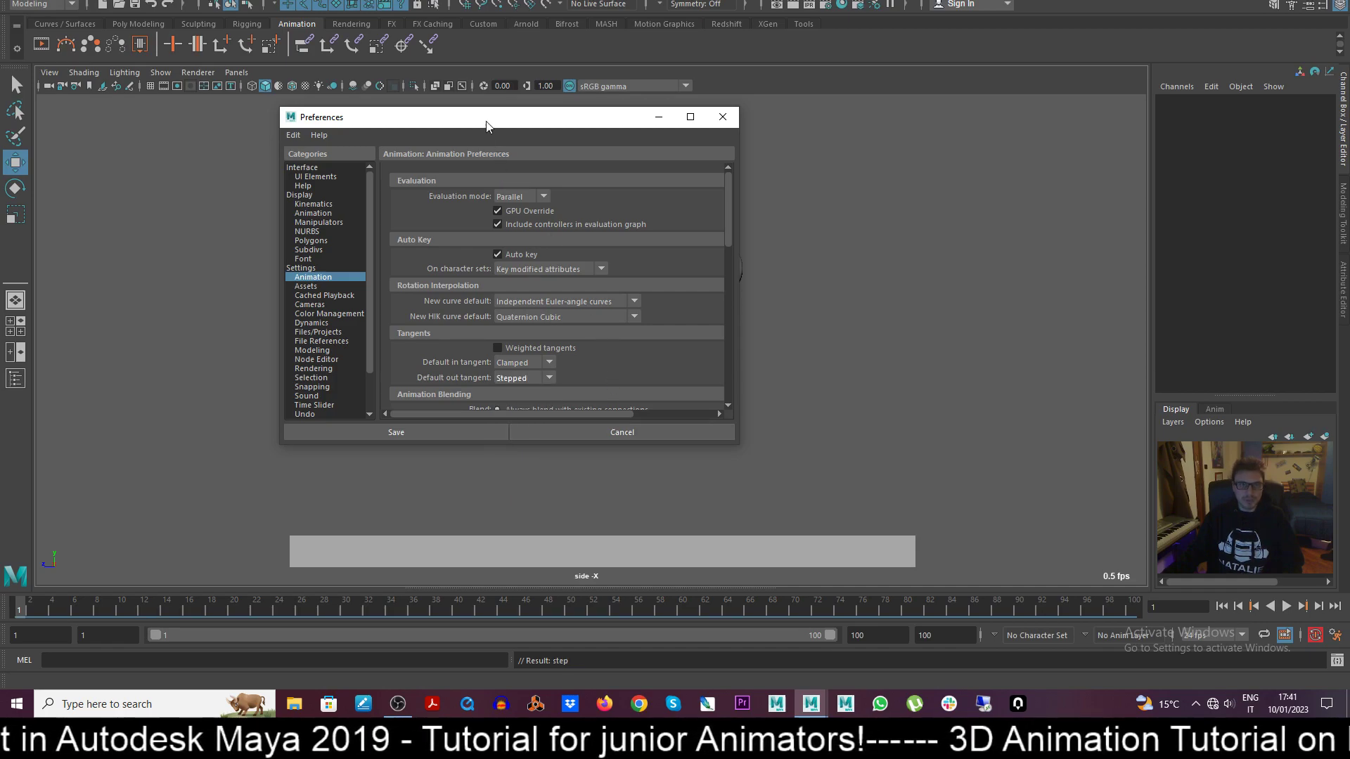
drag(486, 125, 840, 177)
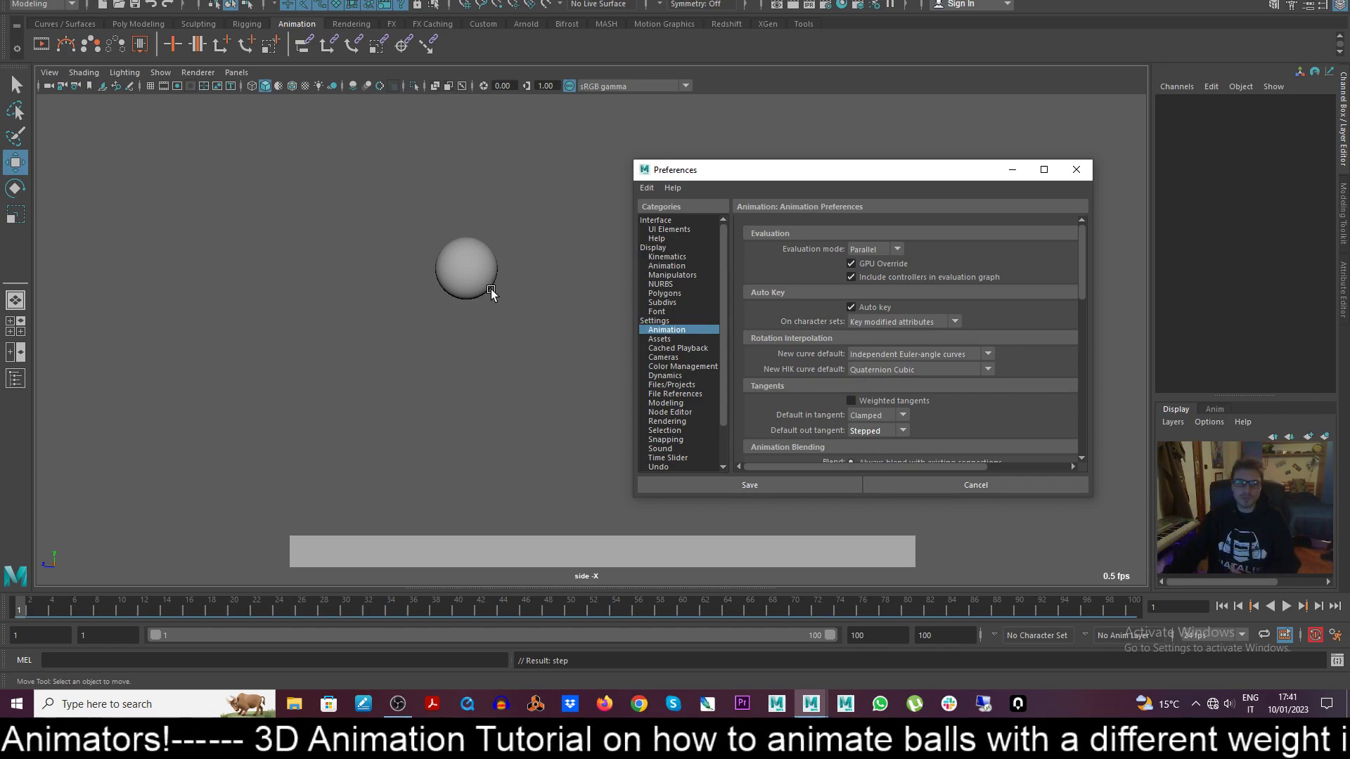
Scrub to frame 14, return both default tangents to Auto, save, and select Ball1.
drag(24, 605, 281, 606)
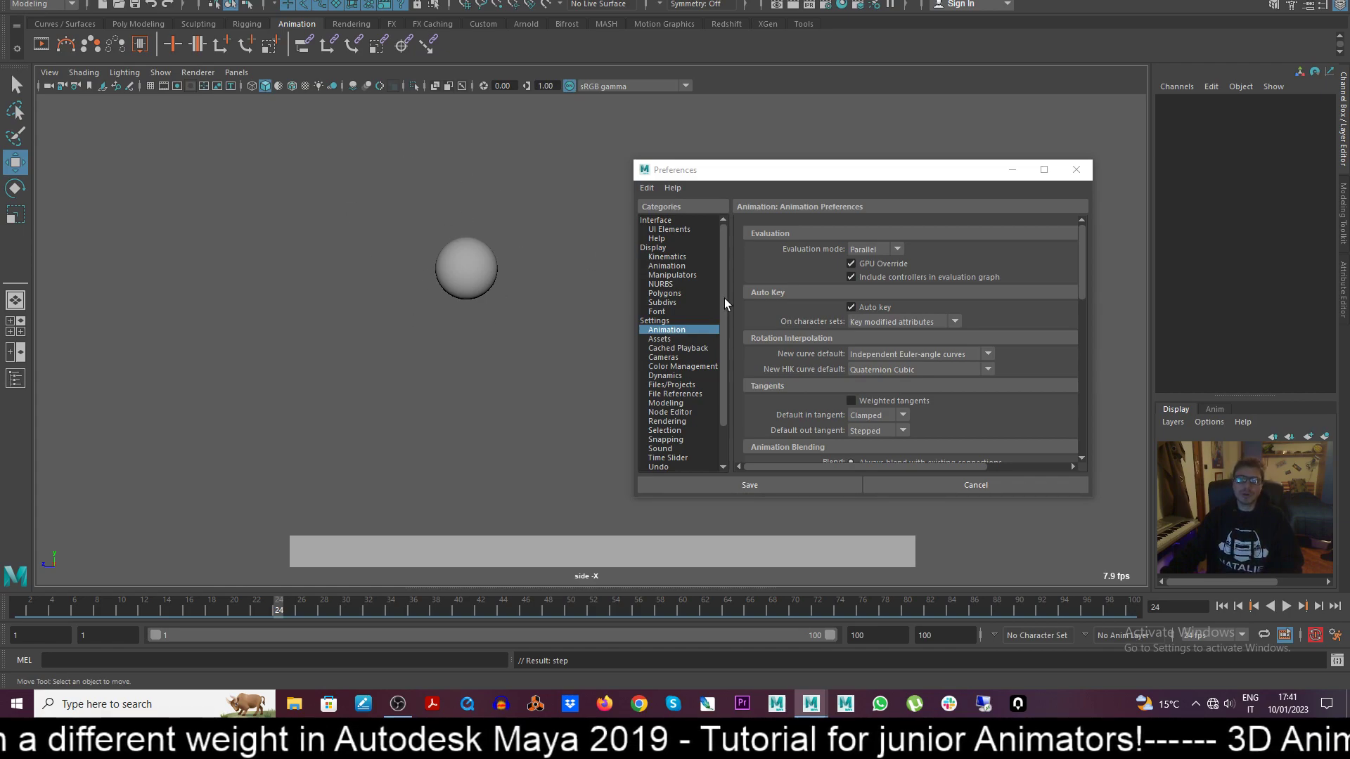
click(904, 415)
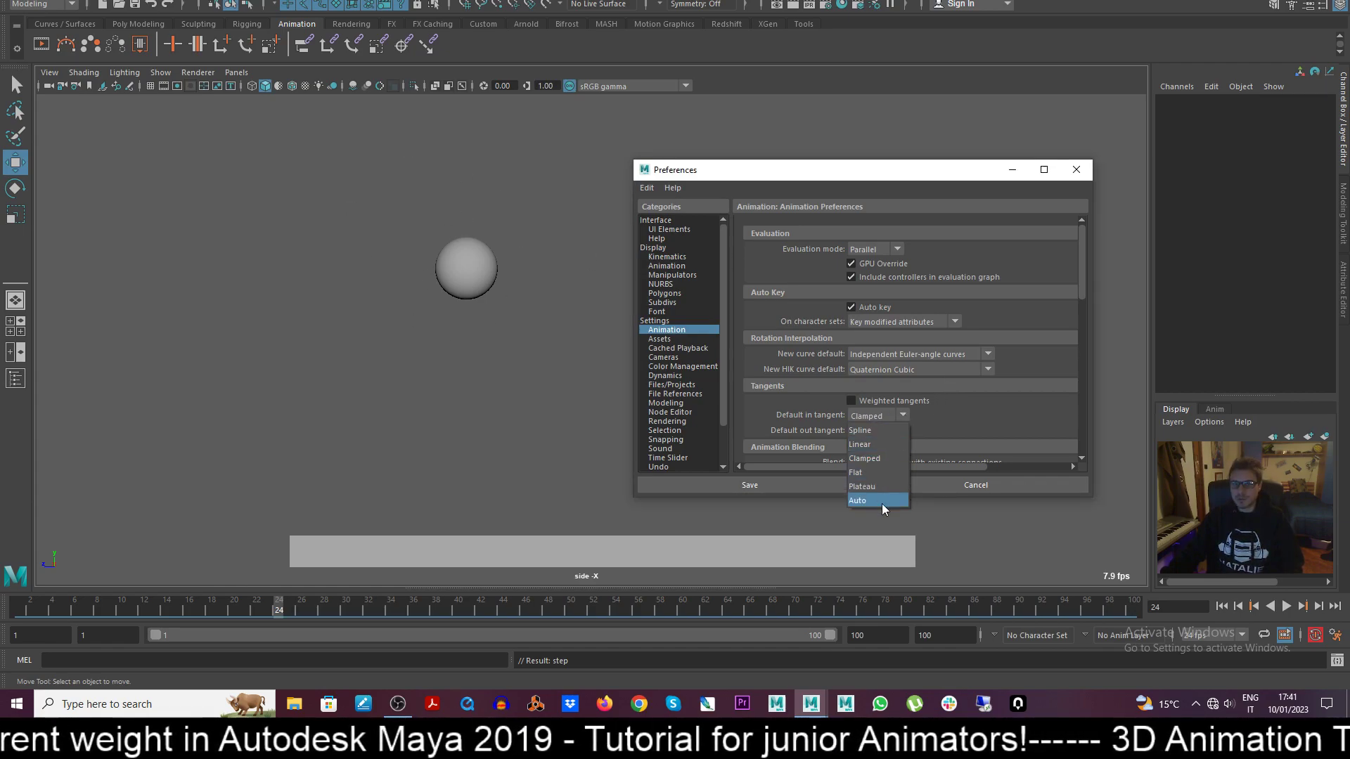
click(882, 503)
click(903, 431)
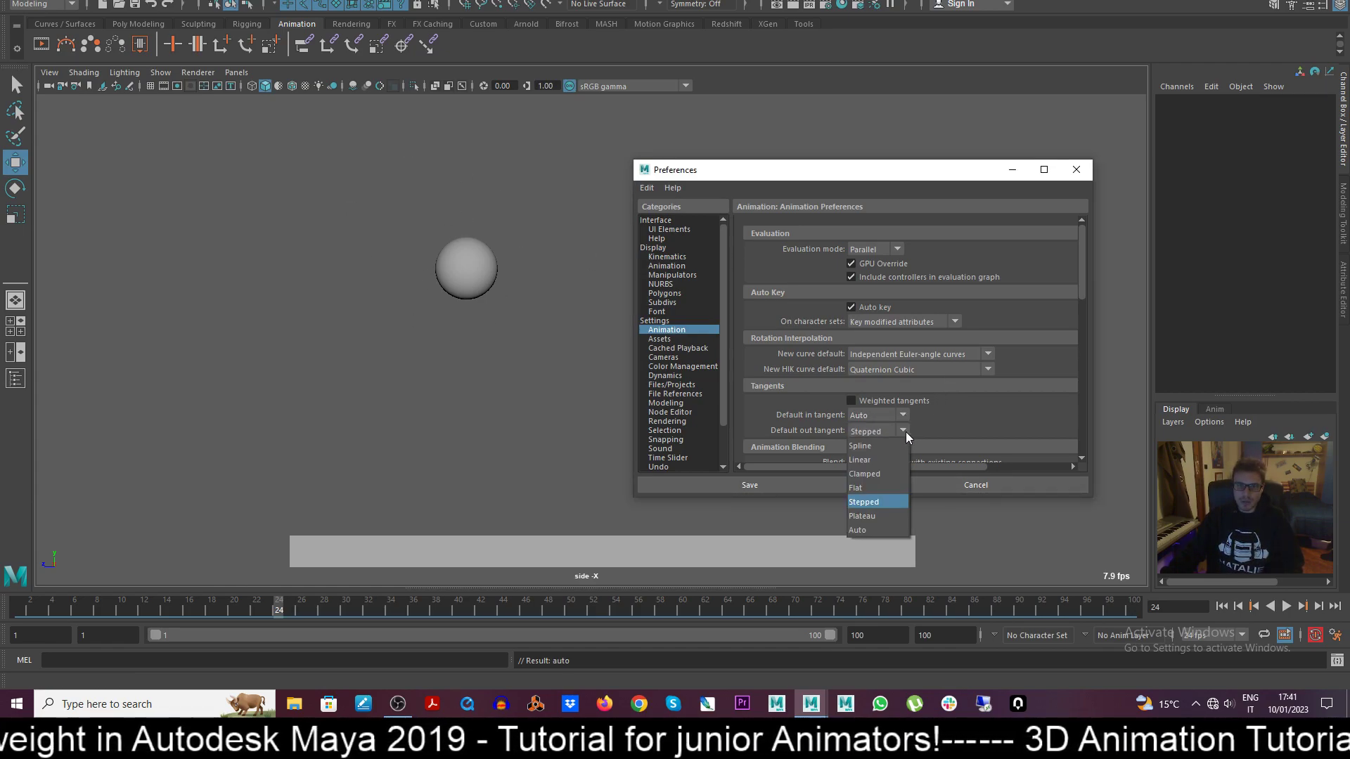
click(871, 530)
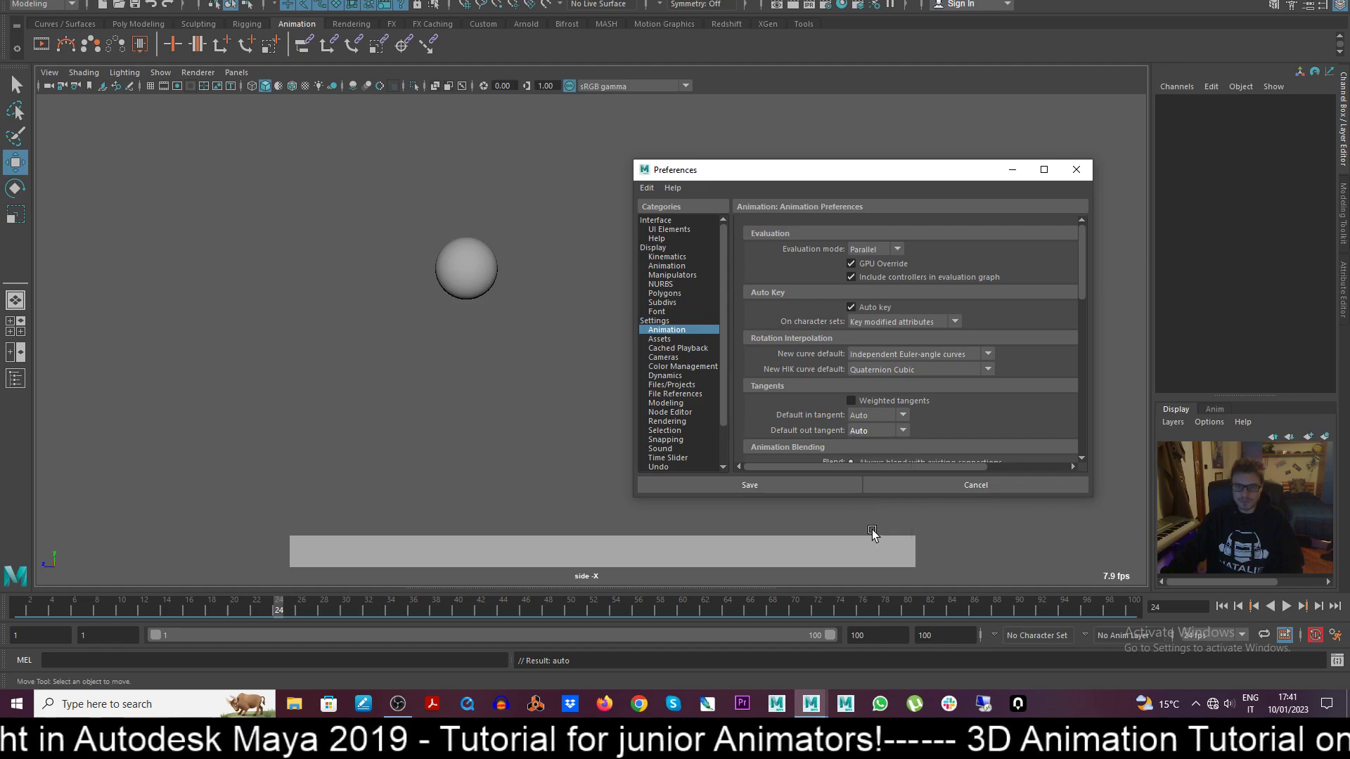
click(790, 484)
click(478, 274)
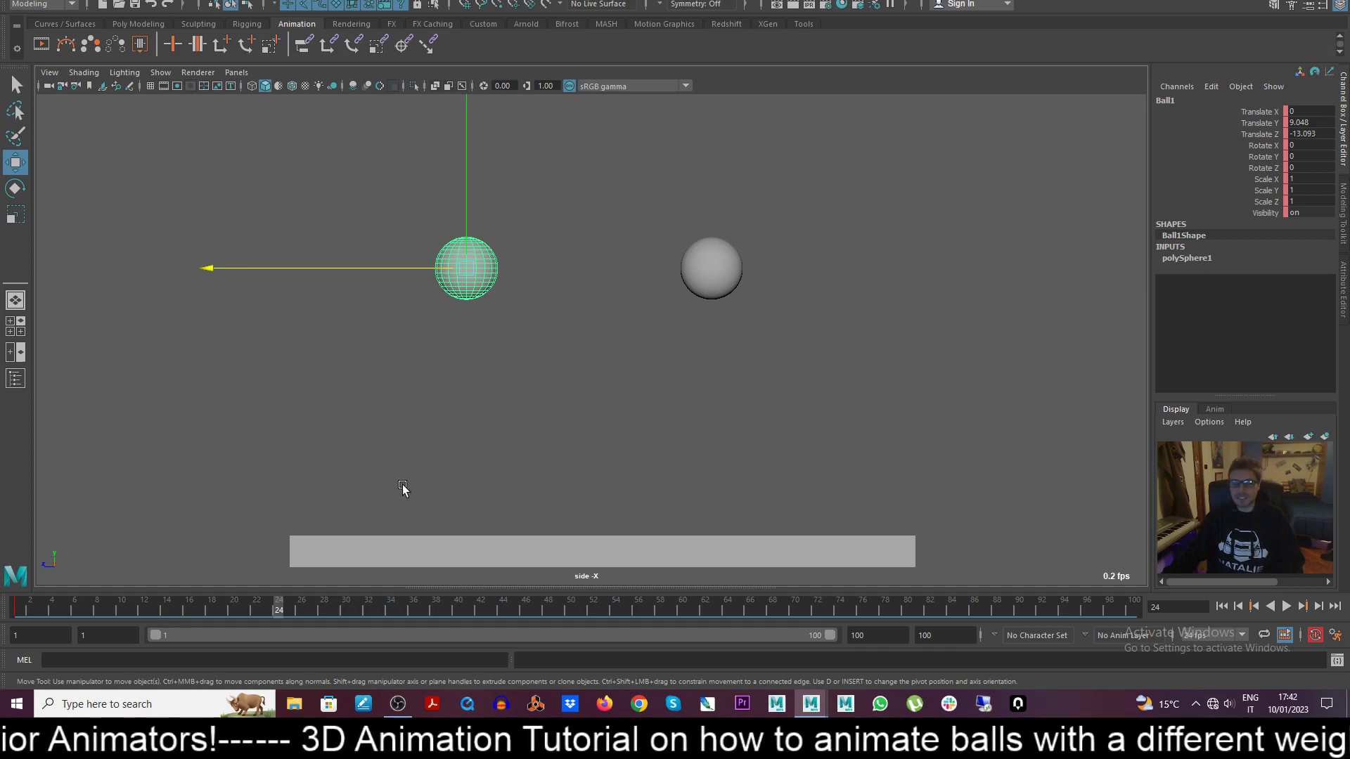
From frame 1 step to frame 12 and drop Ball1 to Translate Y 0.
click(21, 609)
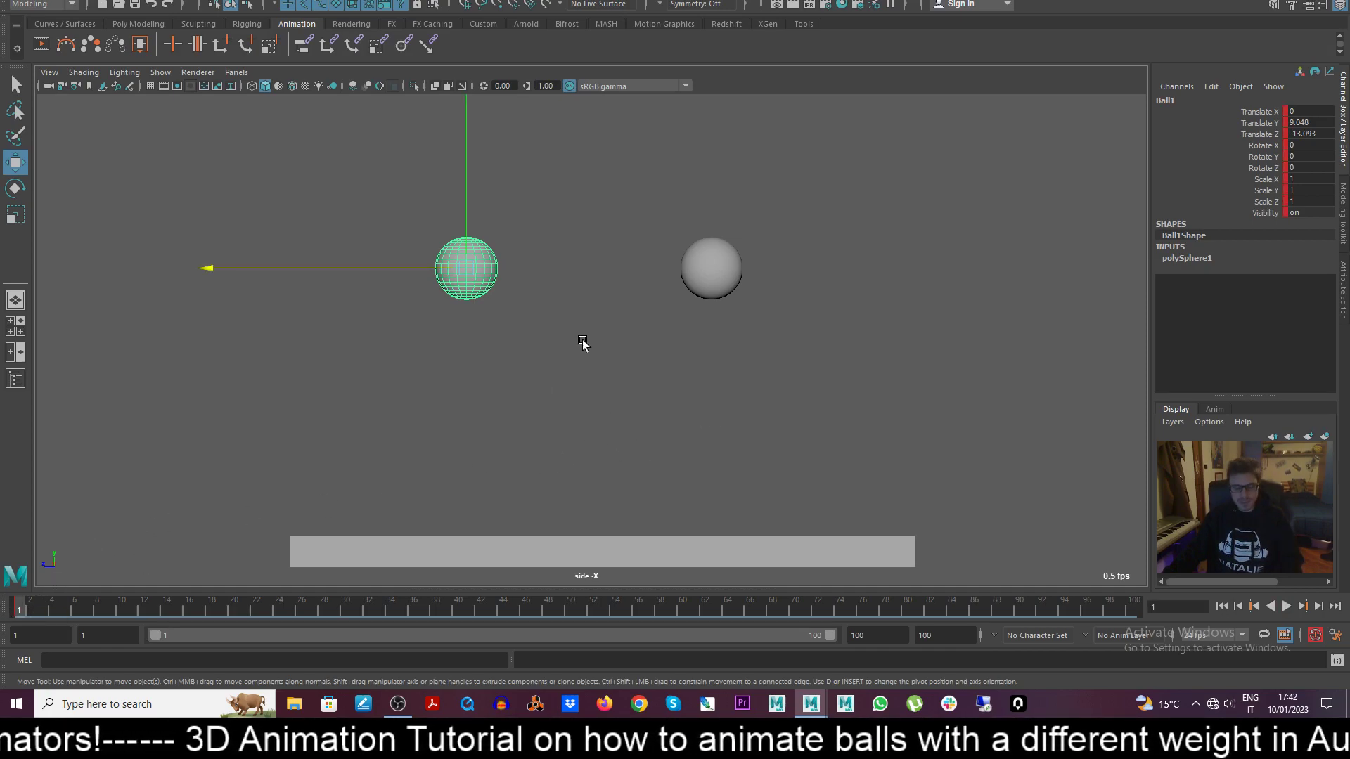
mouse_move(27, 609)
mouse_down()
mouse_move(42, 609)
mouse_move(21, 609)
mouse_up()
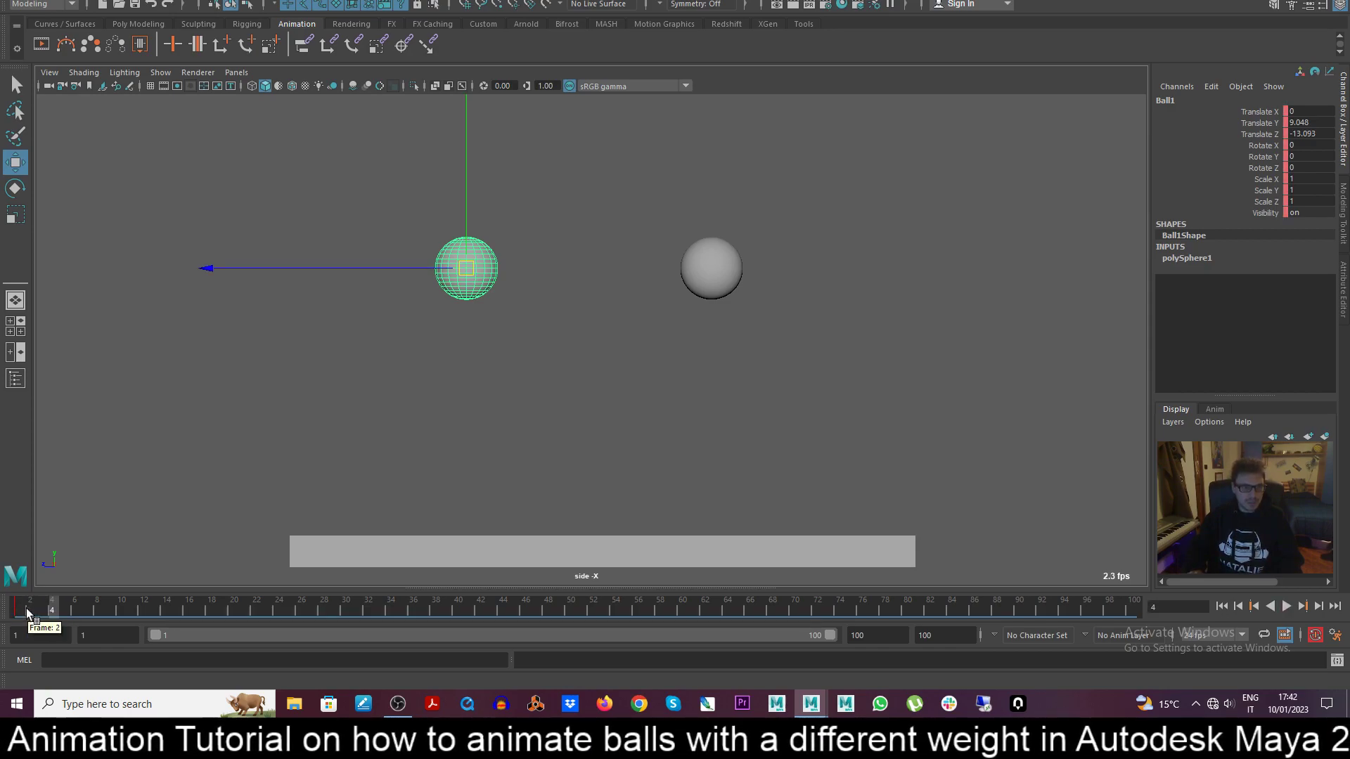
key(.)
key(alt+period)
key(alt+period)
key(alt+period)
key(alt+period)
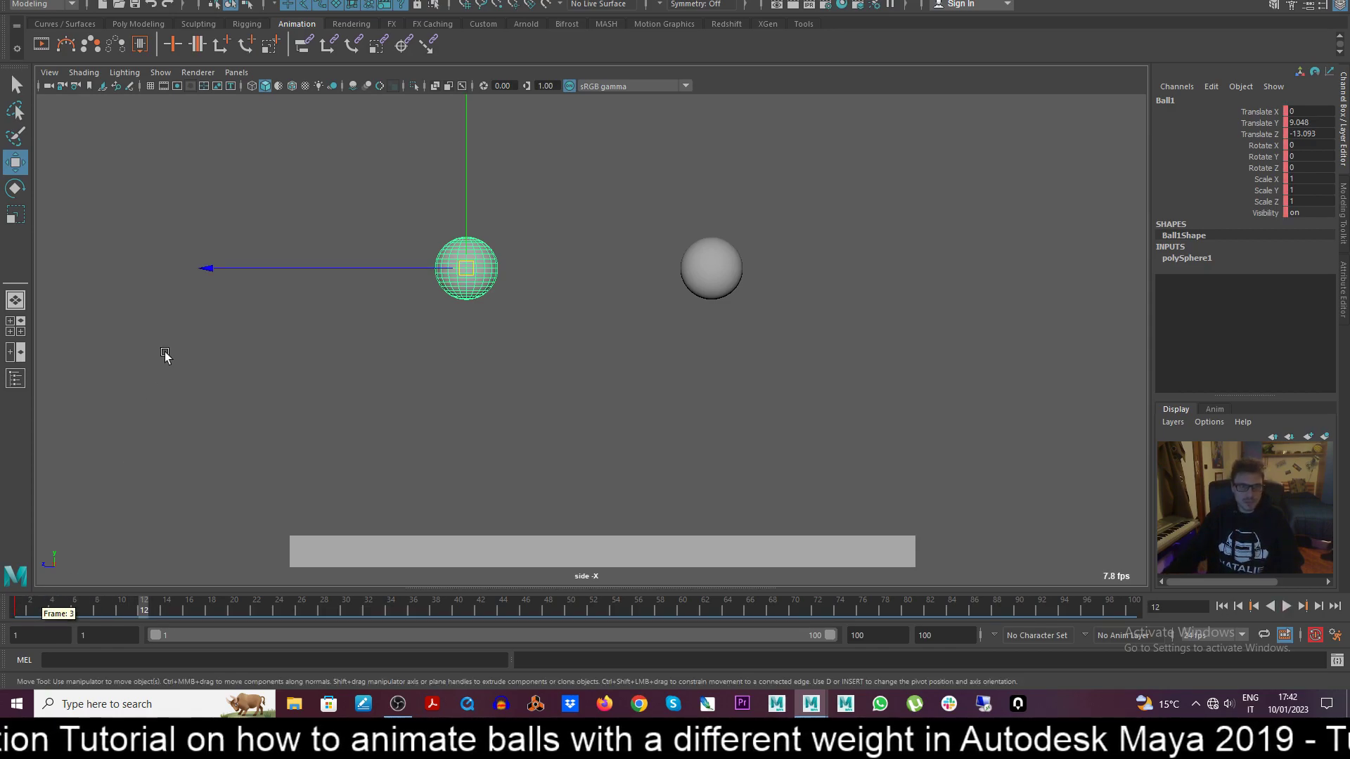
drag(462, 183, 465, 423)
click(1314, 123)
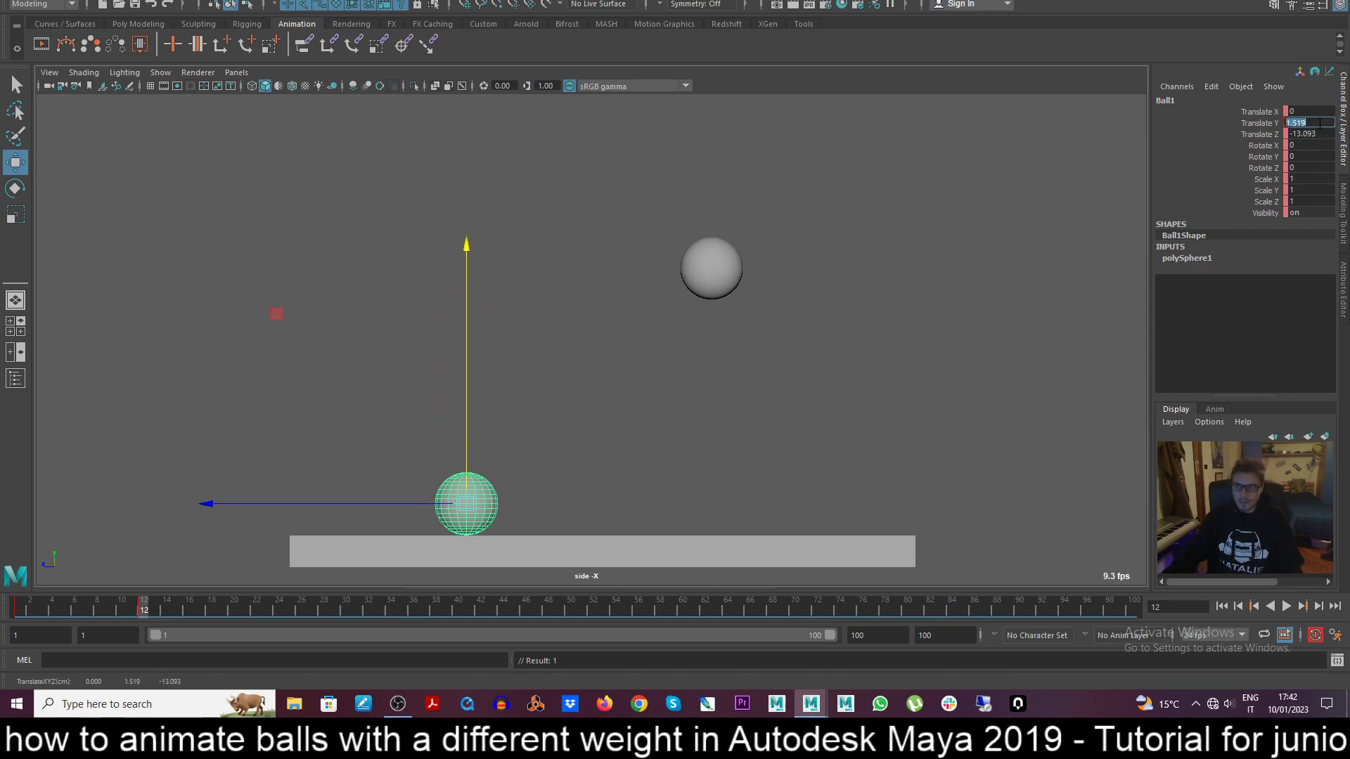
text(0)
key(Return)
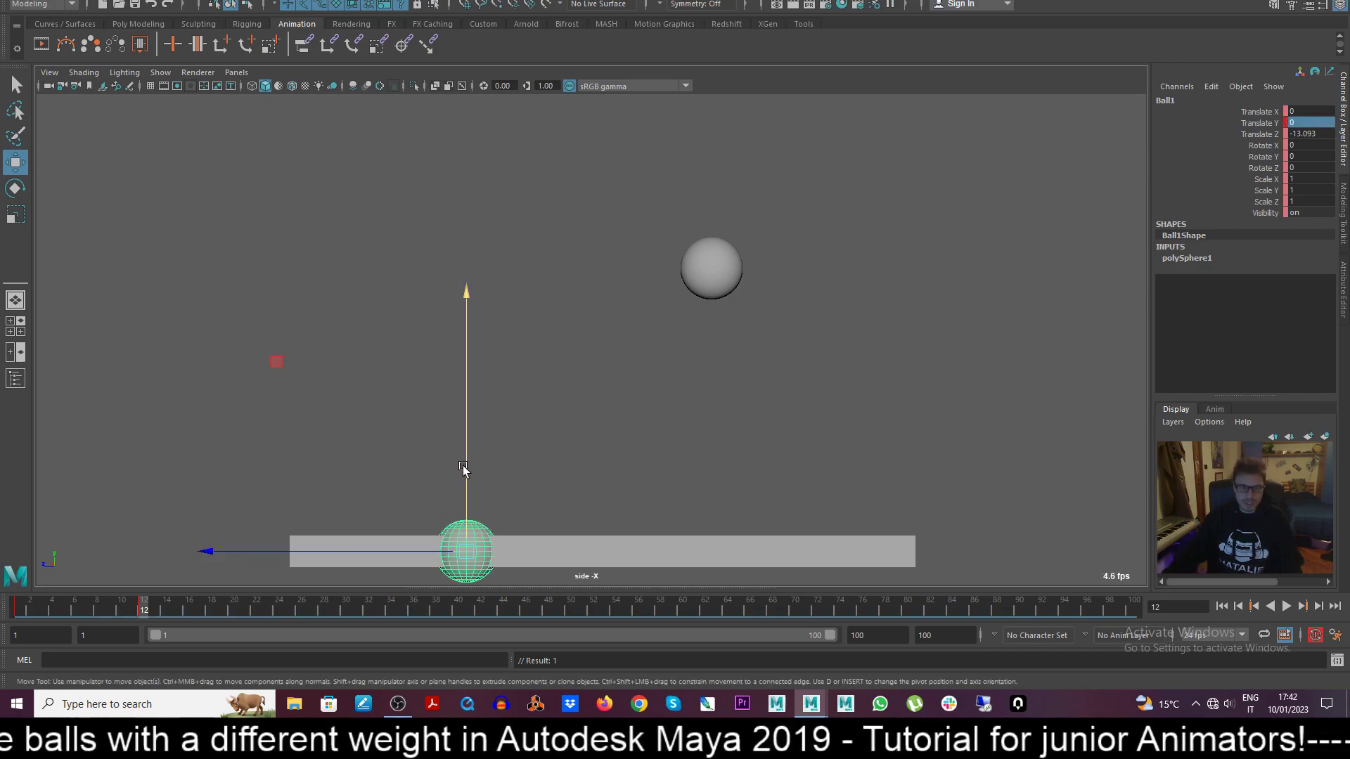
Raise Ball1 to Translate Y 1 and reselect it.
drag(467, 467, 473, 423)
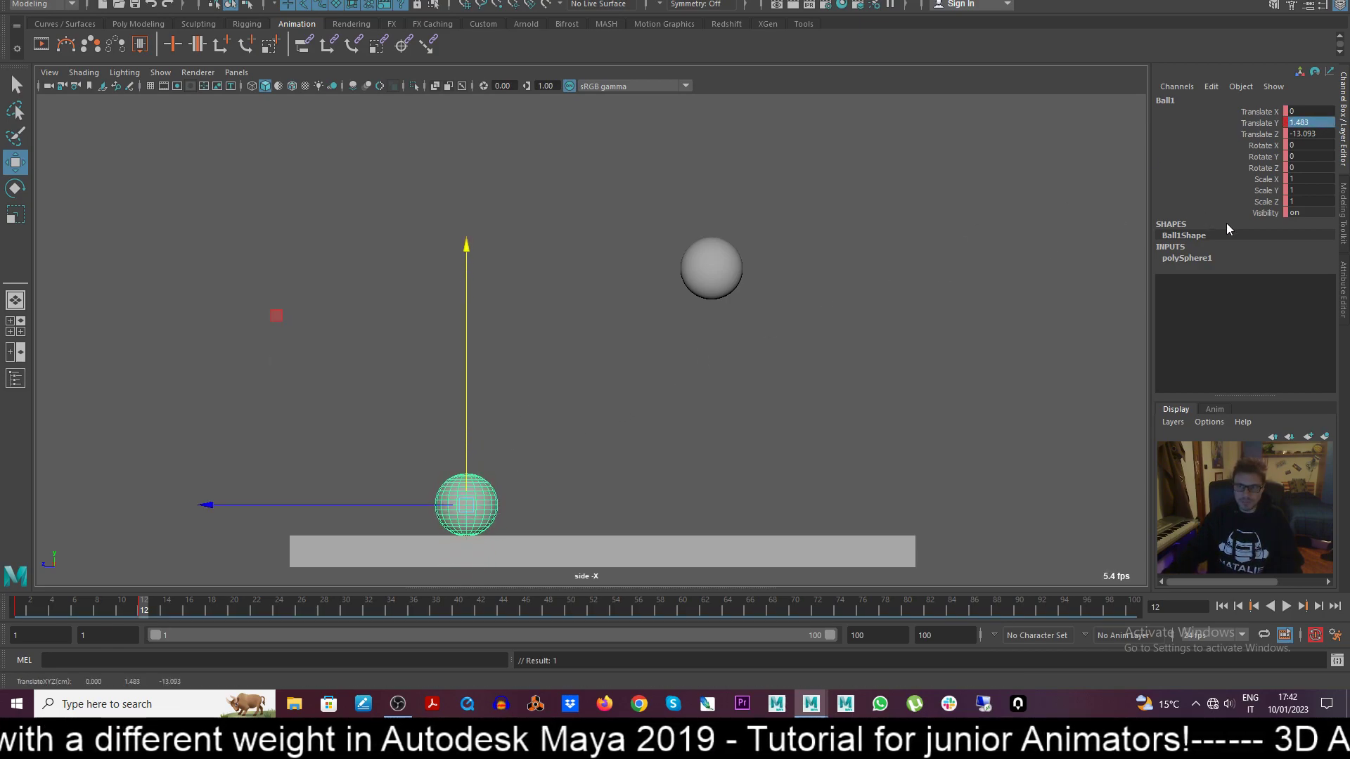
click(1202, 258)
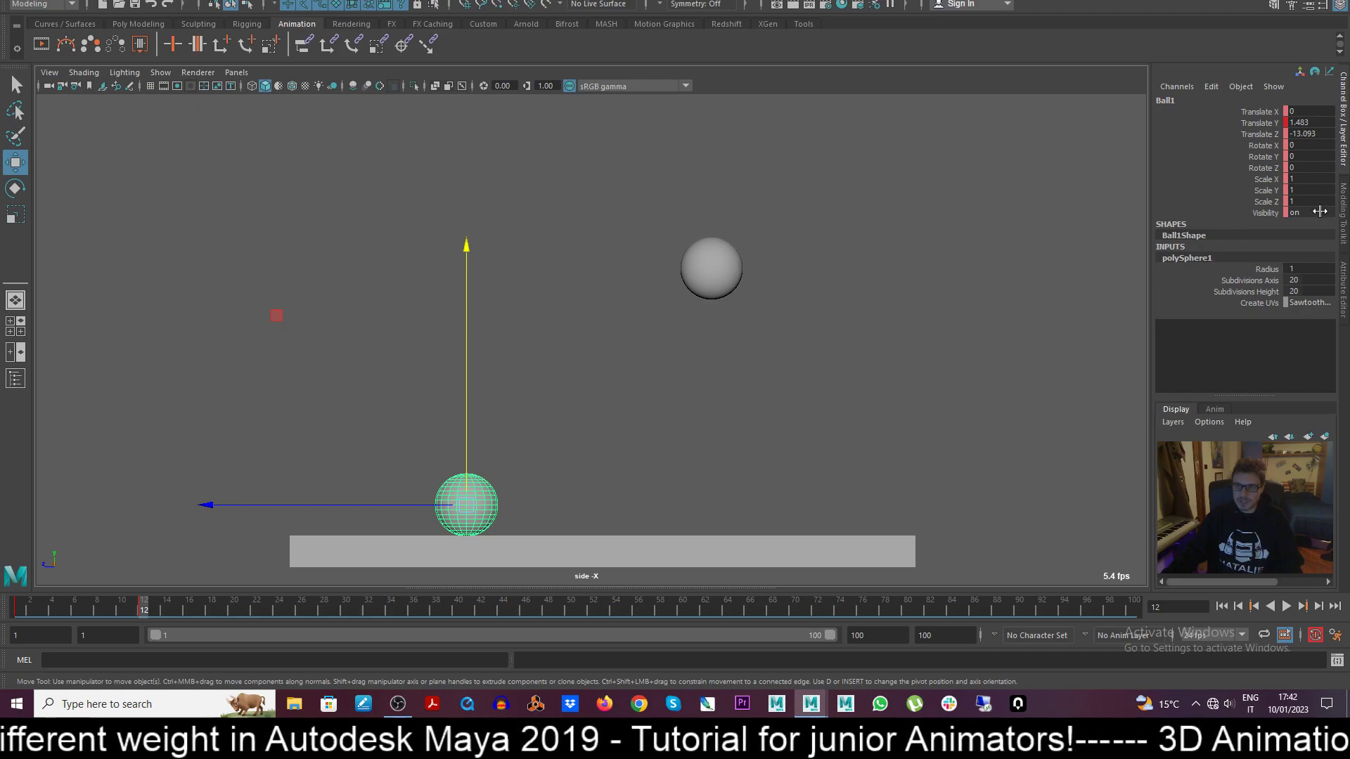
double_click(1315, 122)
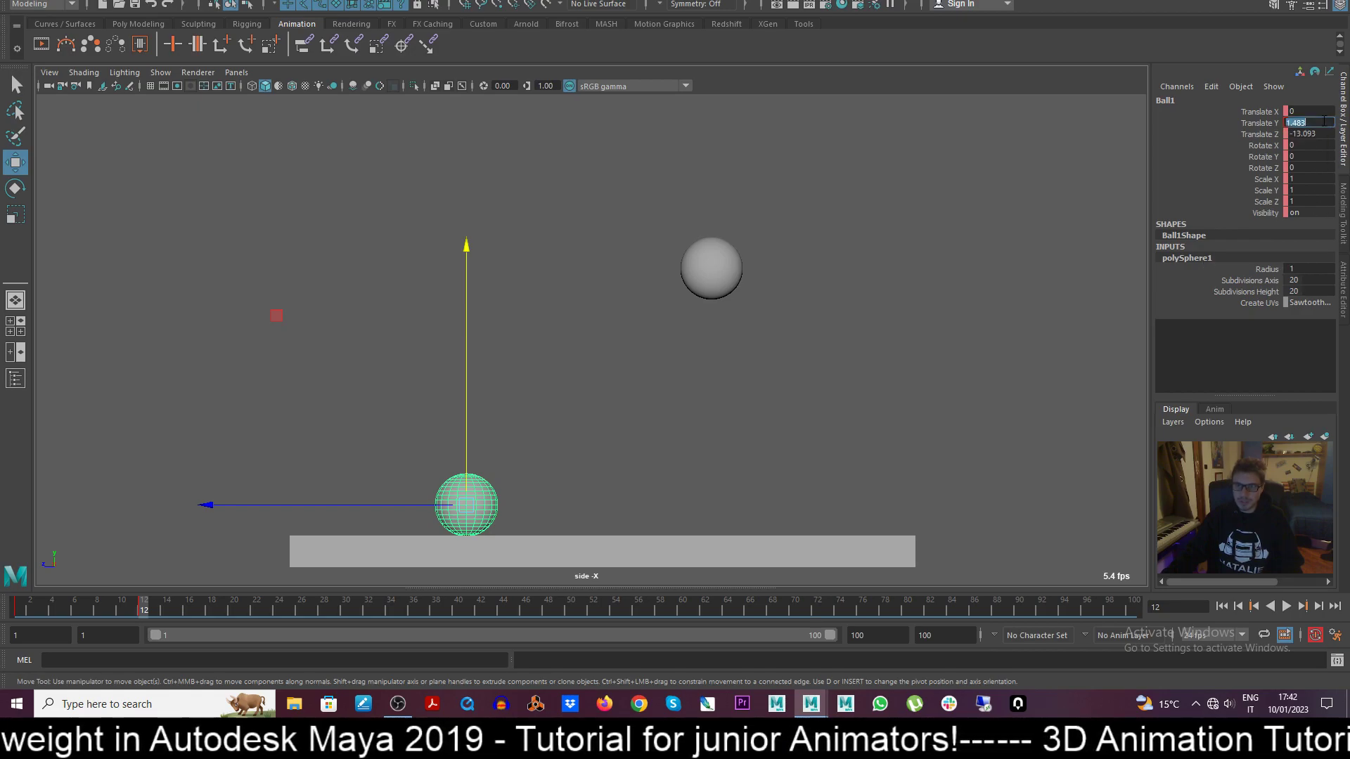
text(1)
key(Return)
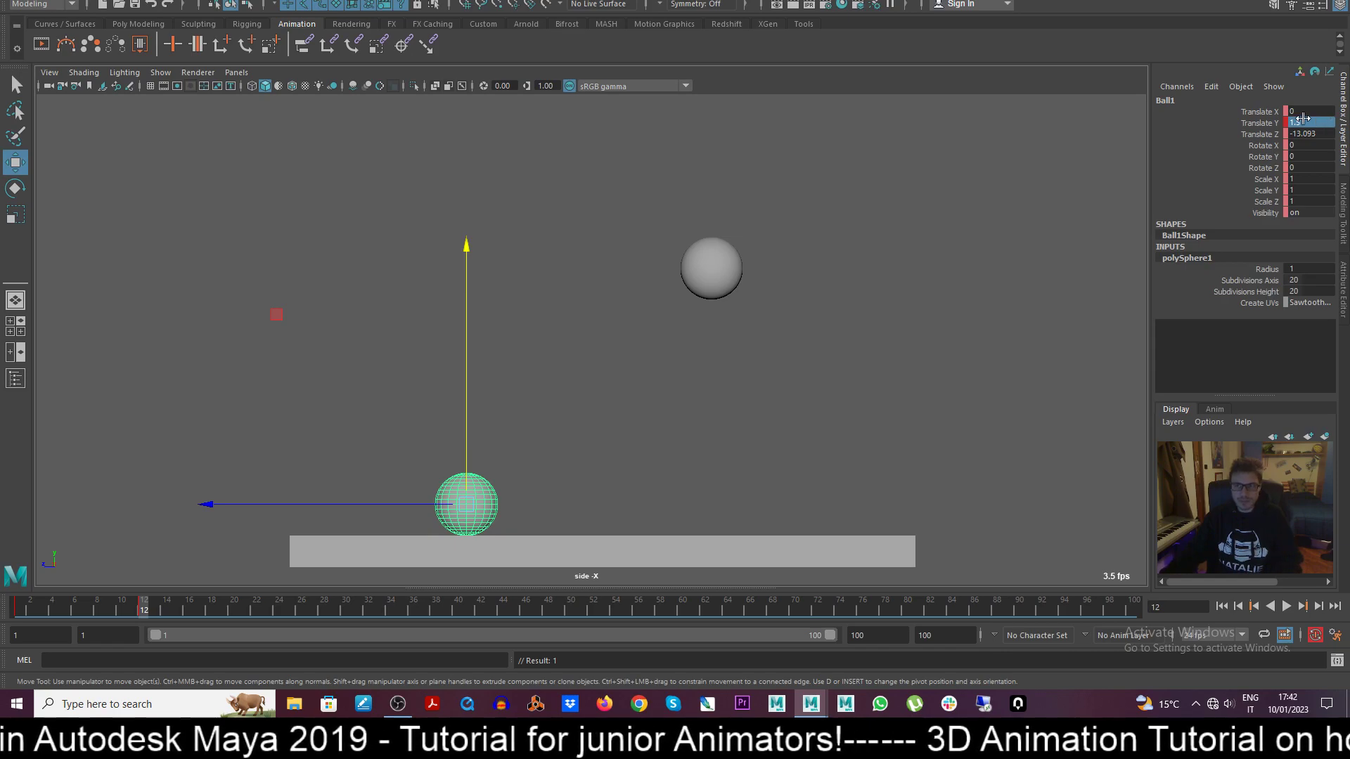
click(741, 442)
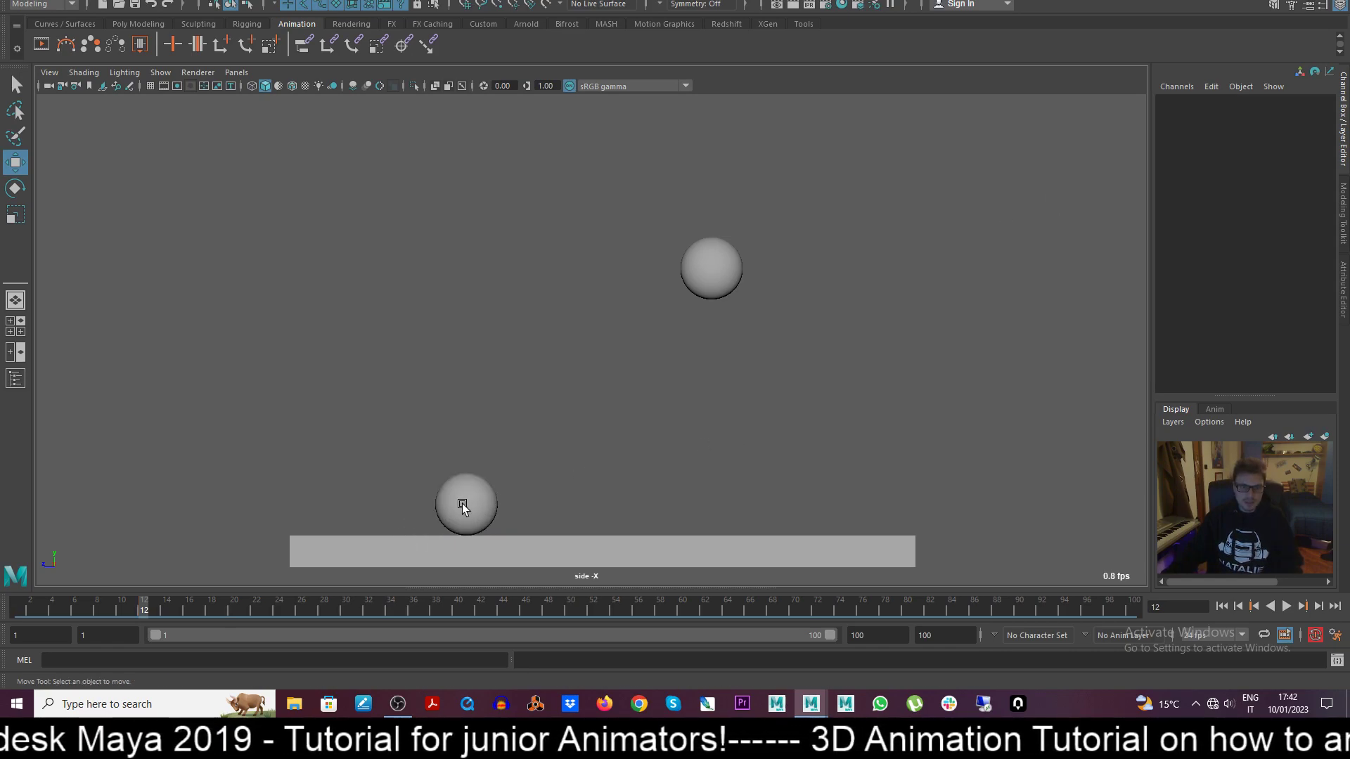
click(462, 505)
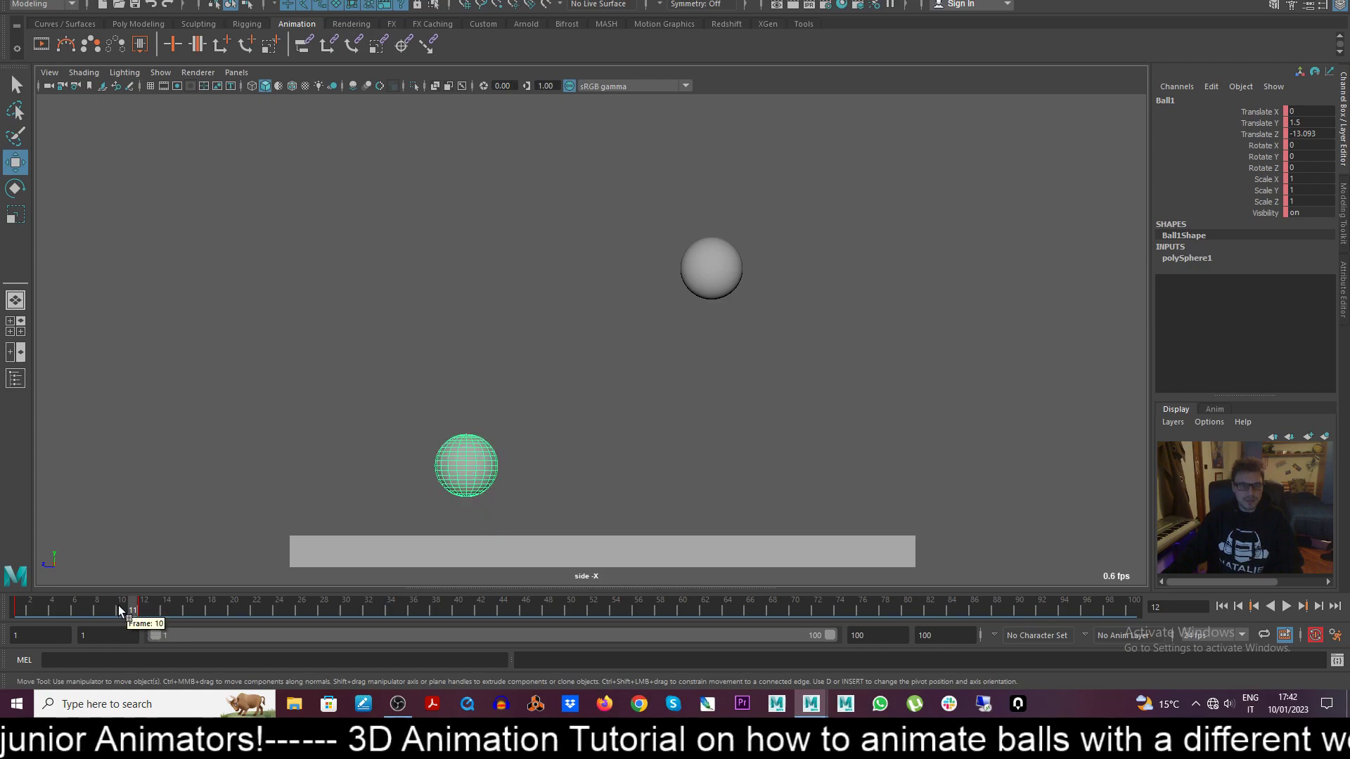
At frame 20, lift Ball1 for its first rebound and set Translate Y to 1.5.
key(alt+v)
mouse_move(138, 622)
mouse_down()
mouse_move(161, 628)
mouse_move(145, 621)
mouse_up()
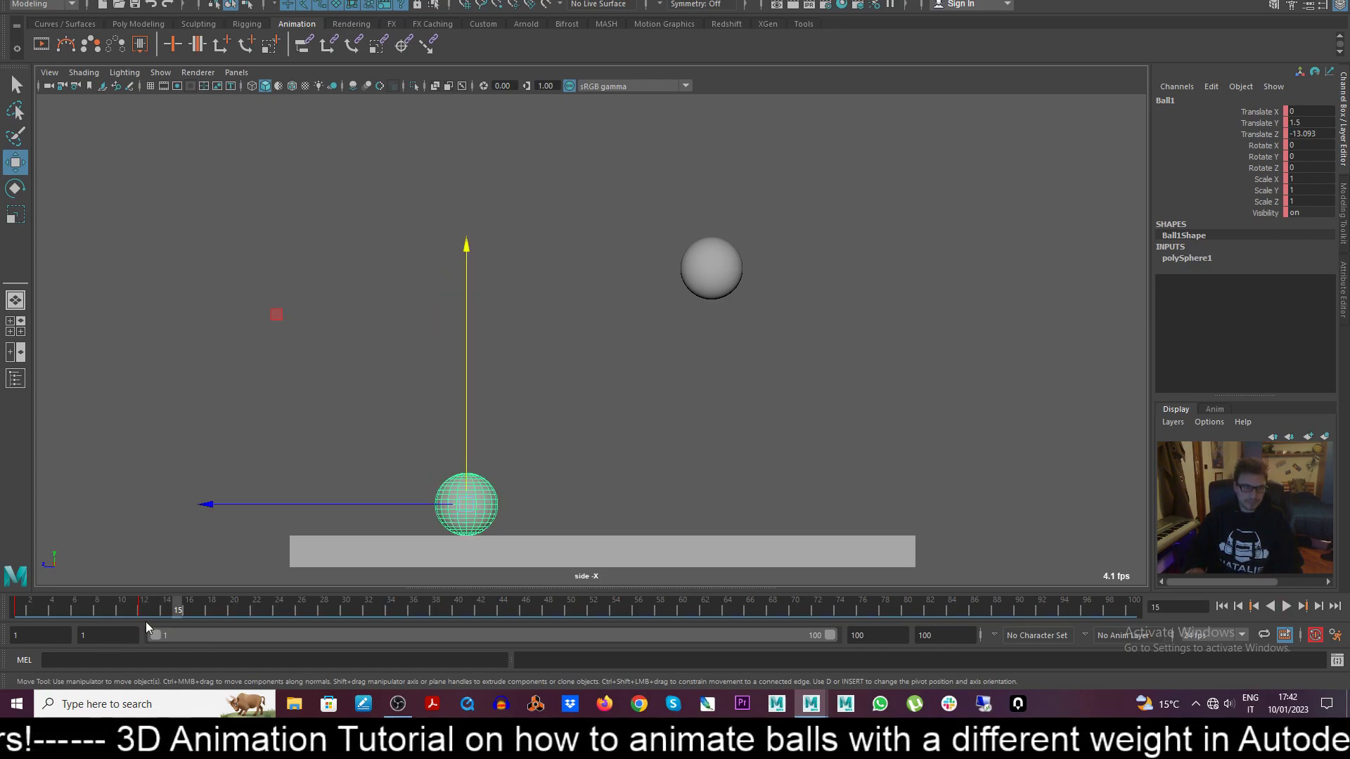
key(alt+period)
key(alt+period)
key(alt+period)
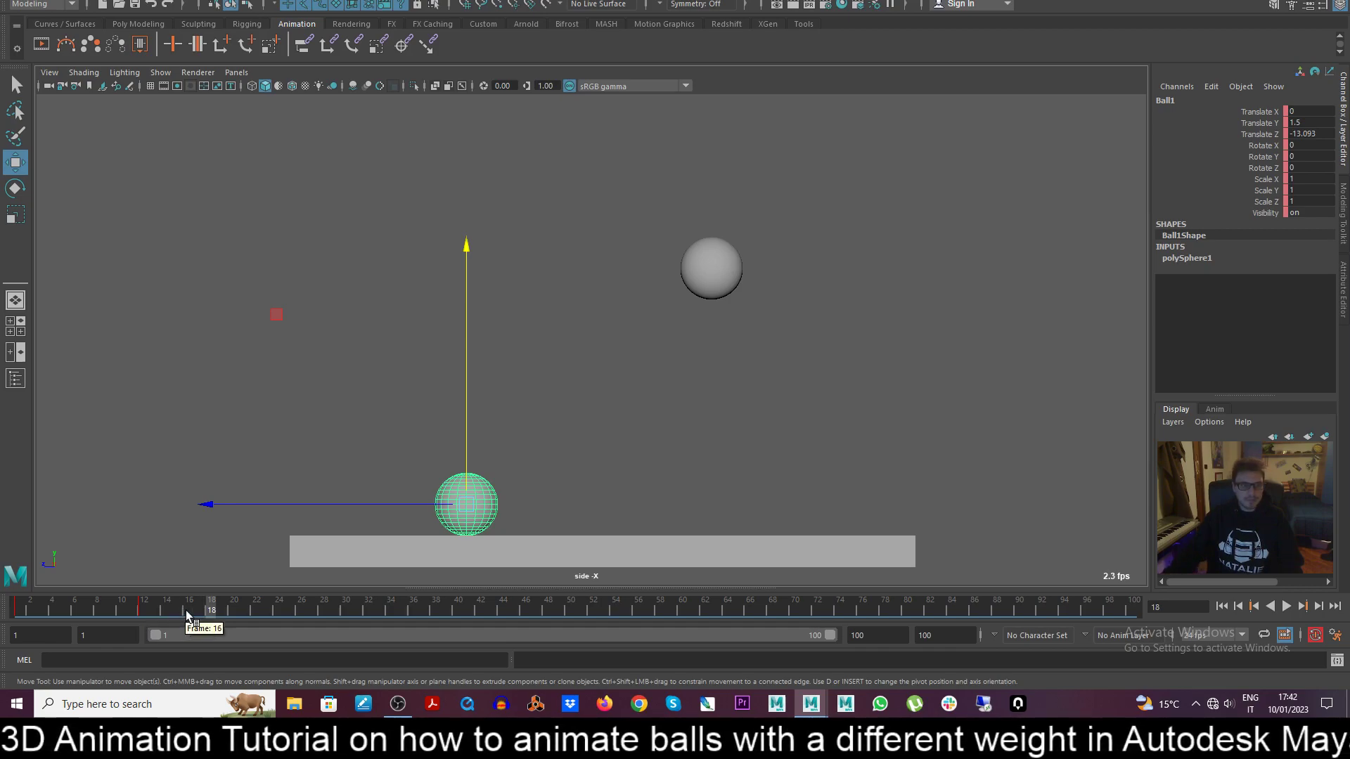
drag(188, 617, 139, 613)
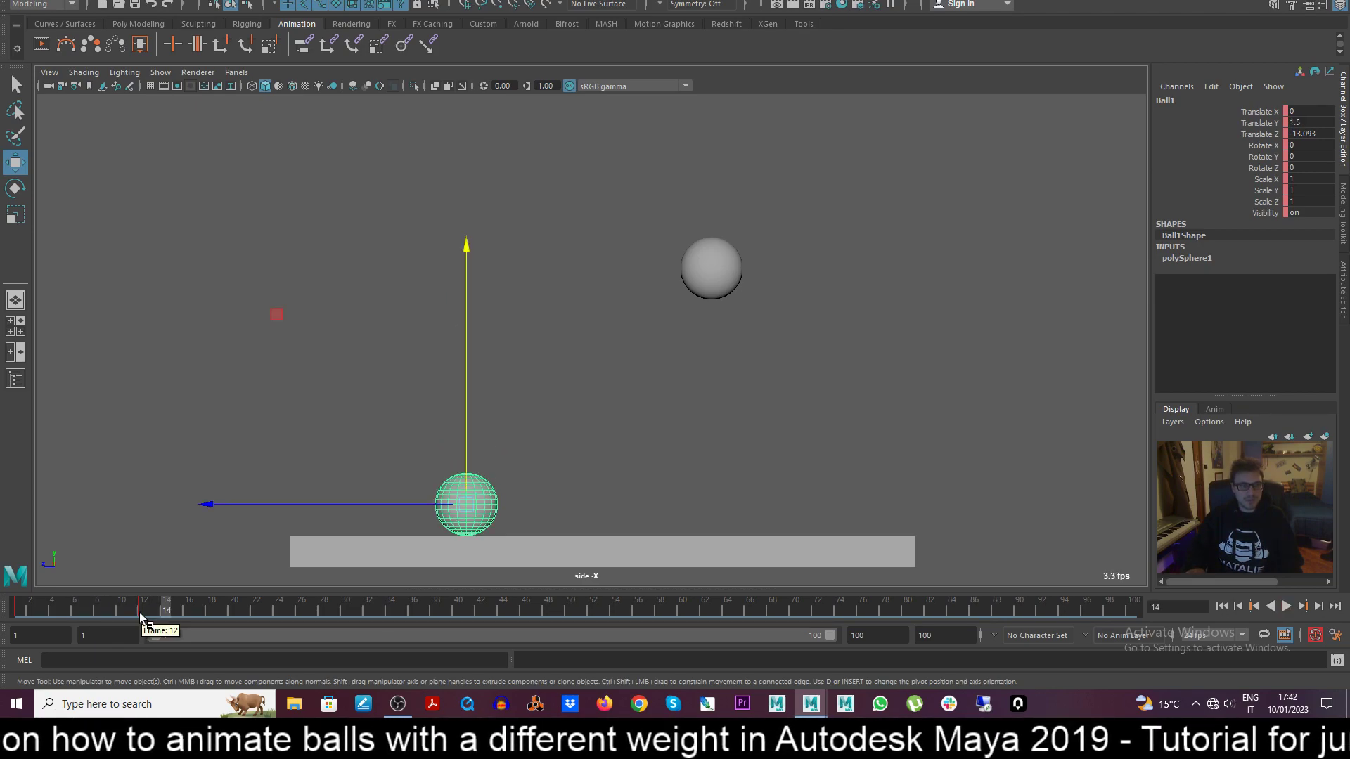
key(alt+period)
key(alt+period)
key(alt+period)
key(alt+period)
key(alt+period)
key(alt+period)
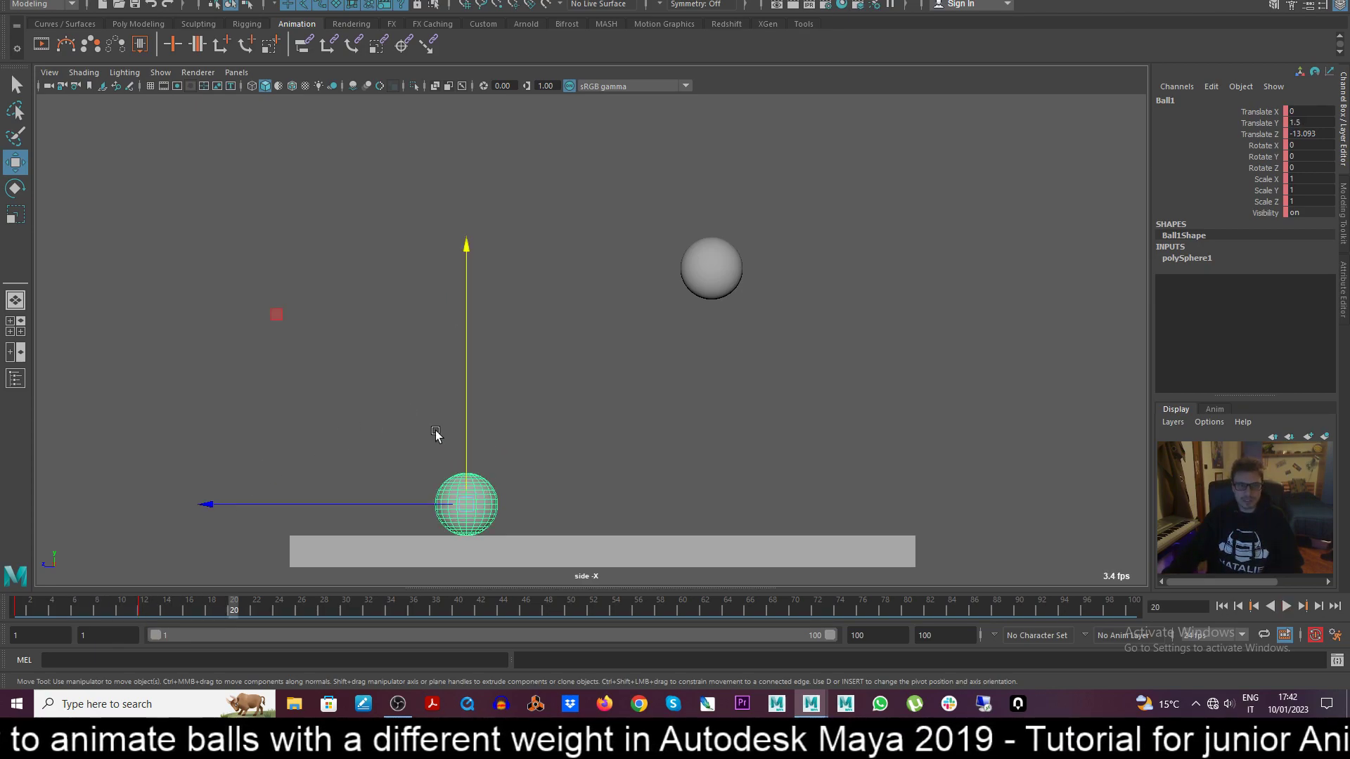
drag(466, 439, 462, 317)
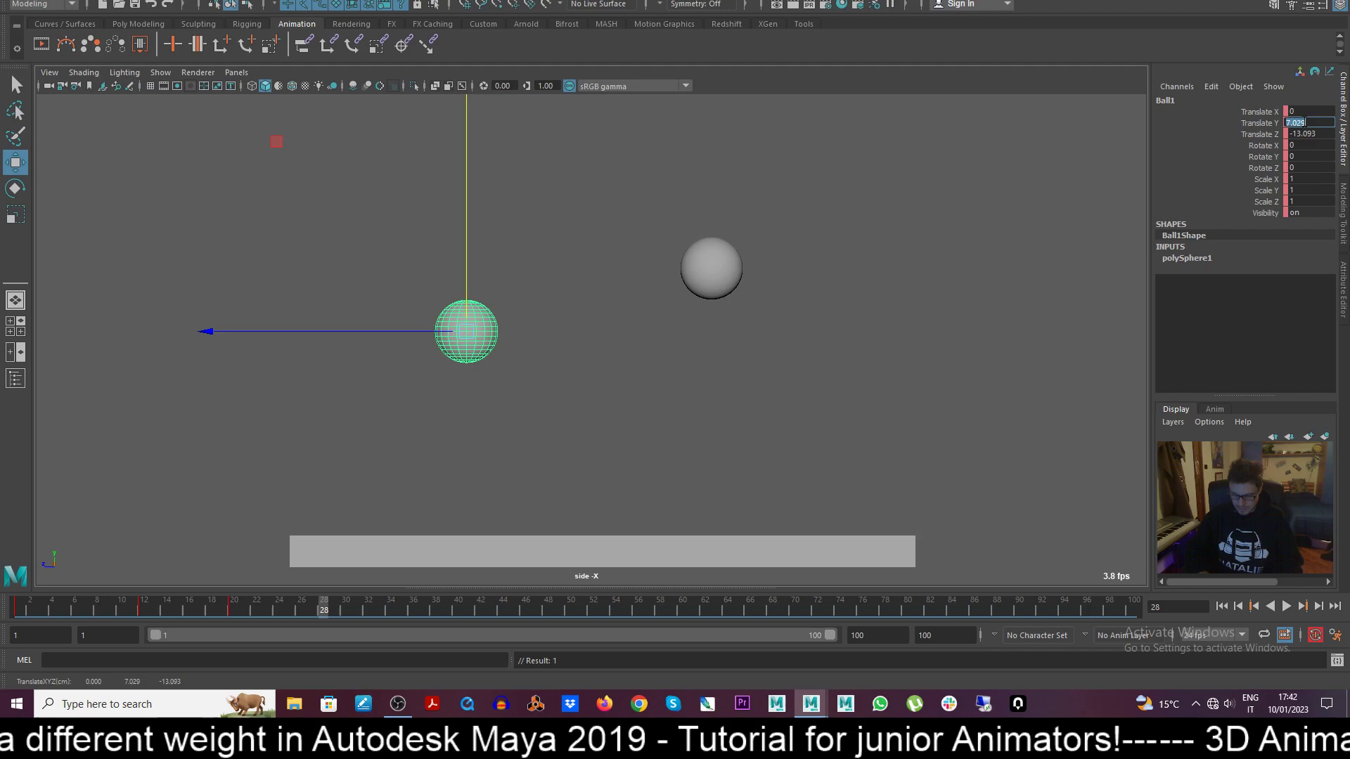
click(1304, 122)
text(1.5)
key(Return)
At frame 34, raise Ball1 for a lower rebound, set Translate Y 1.5, and key frame 40.
key(alt+v)
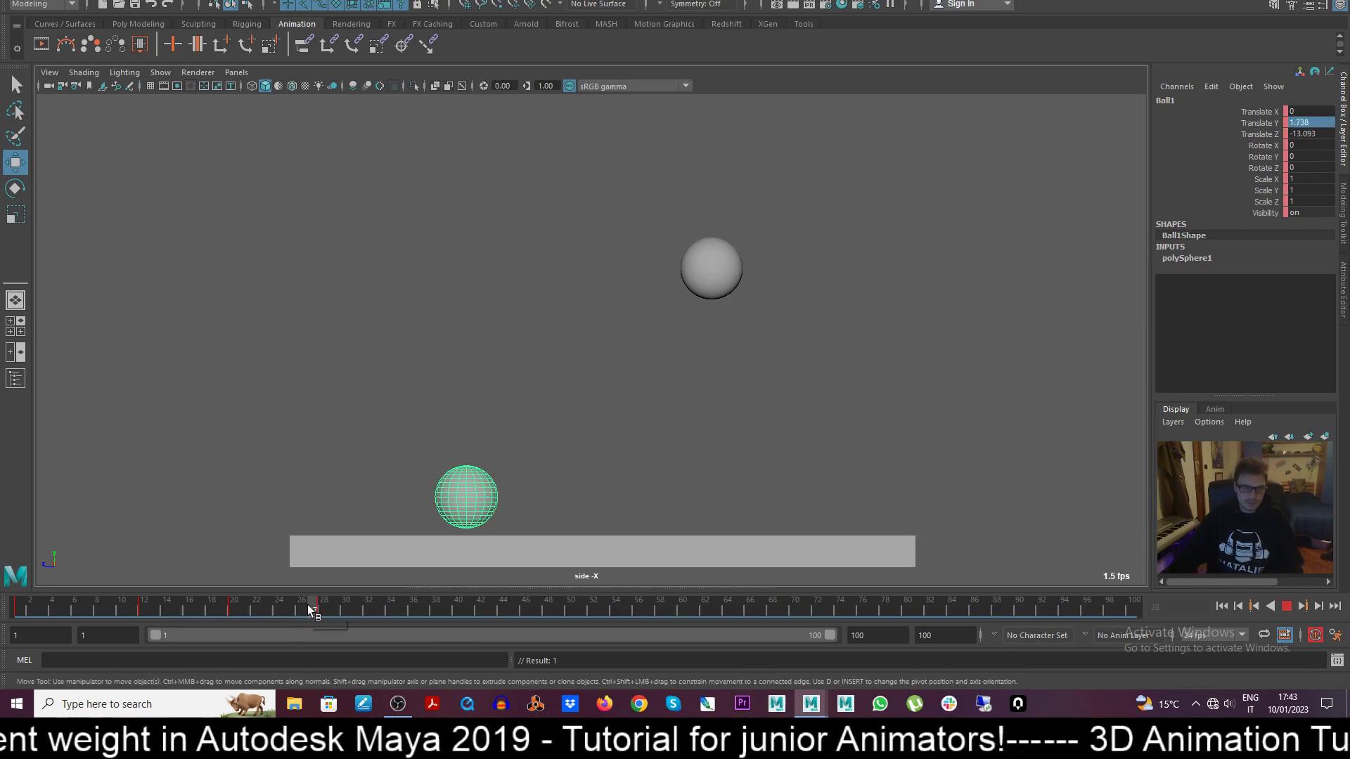
key(alt+v)
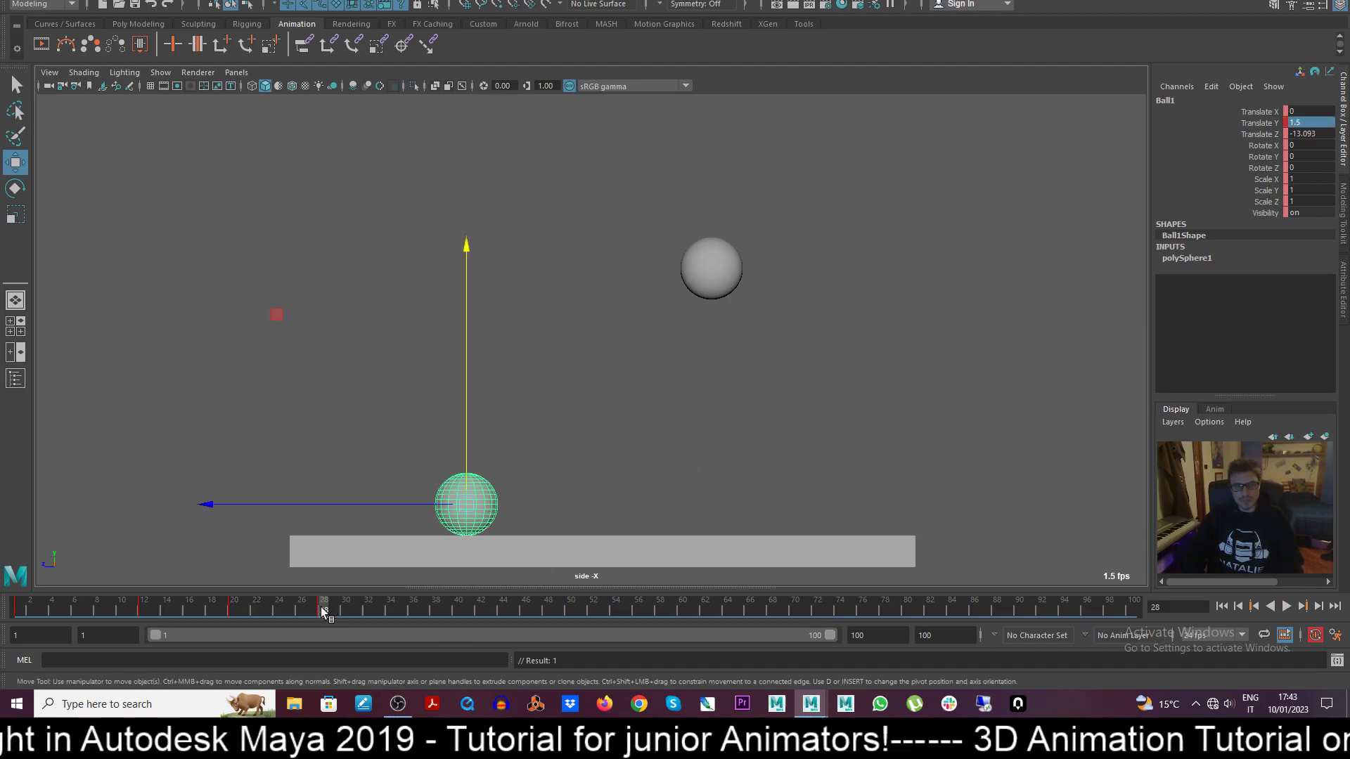
key(alt+period)
key(alt+period)
key(alt+period)
key(alt+period)
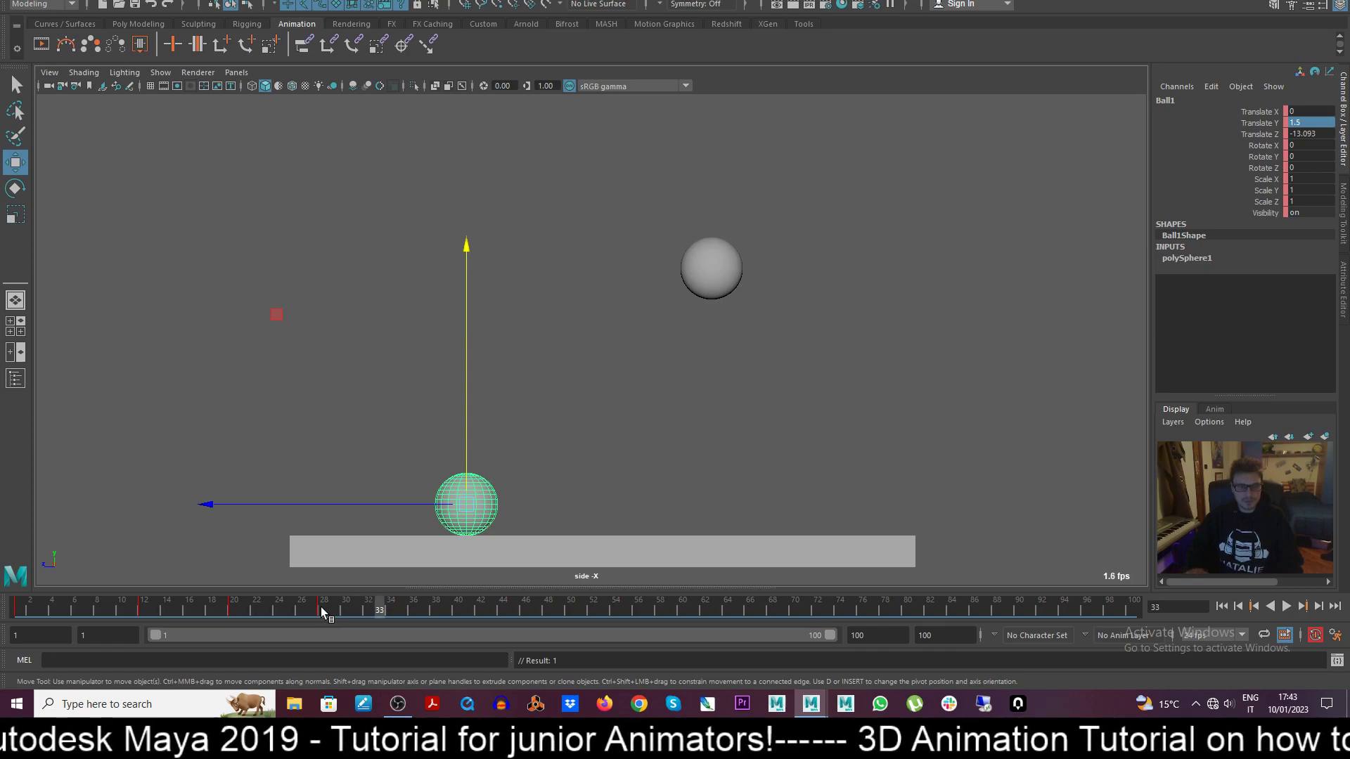
drag(468, 436, 454, 323)
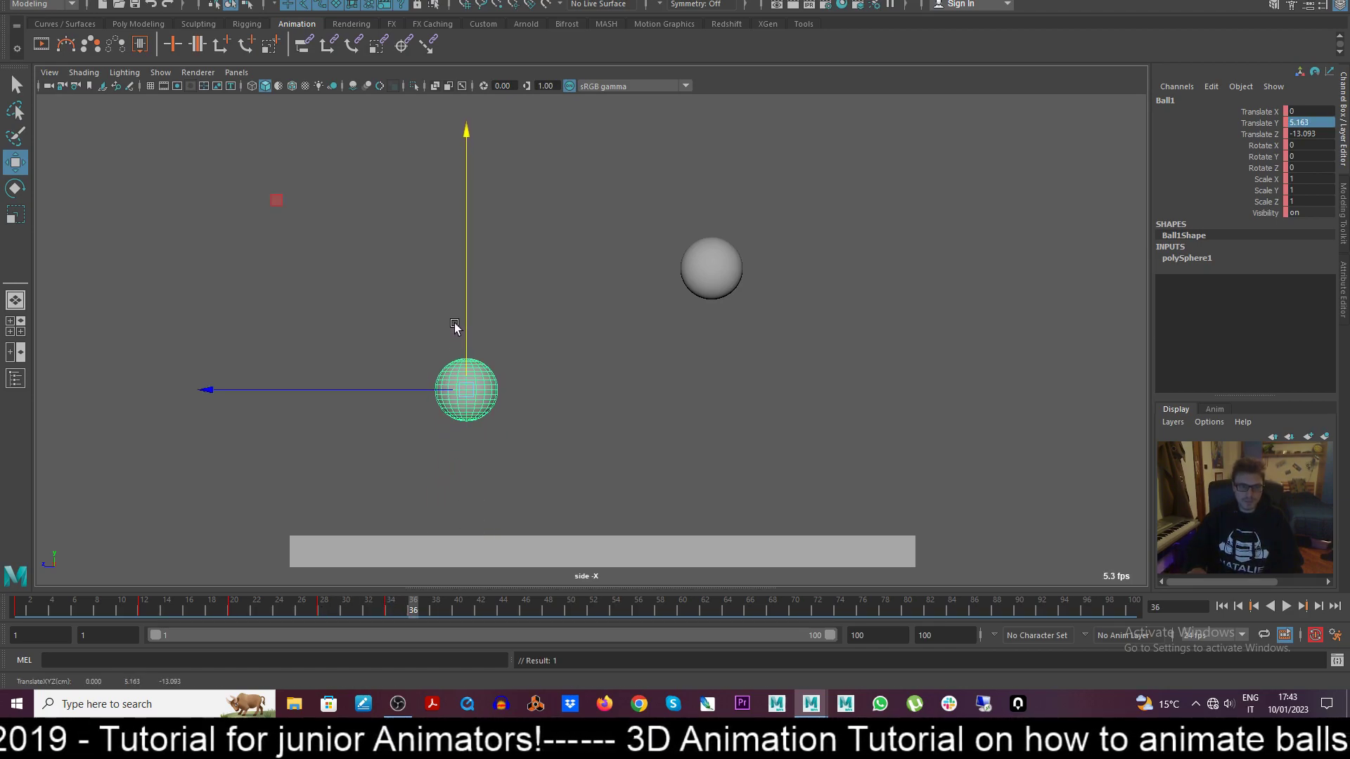
click(1306, 121)
text(1.5)
key(Return)
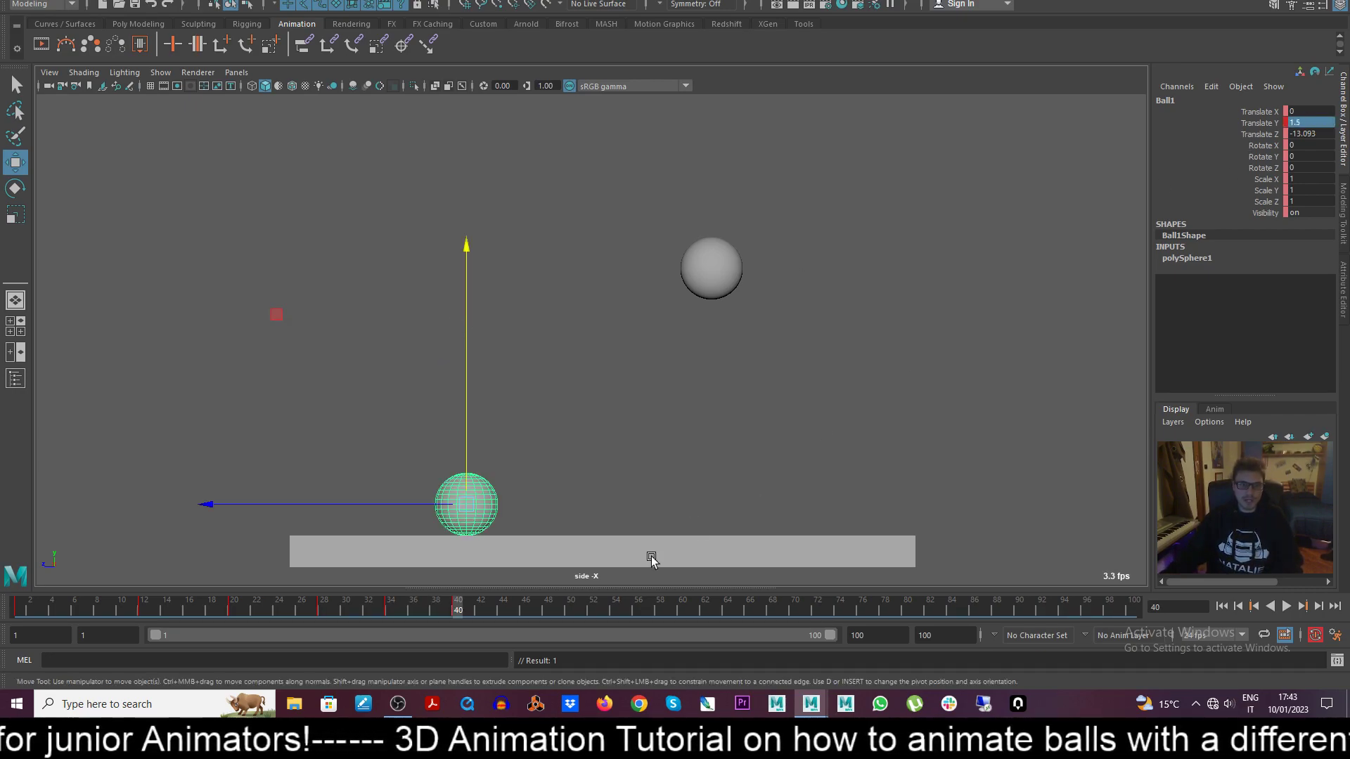
key(s)
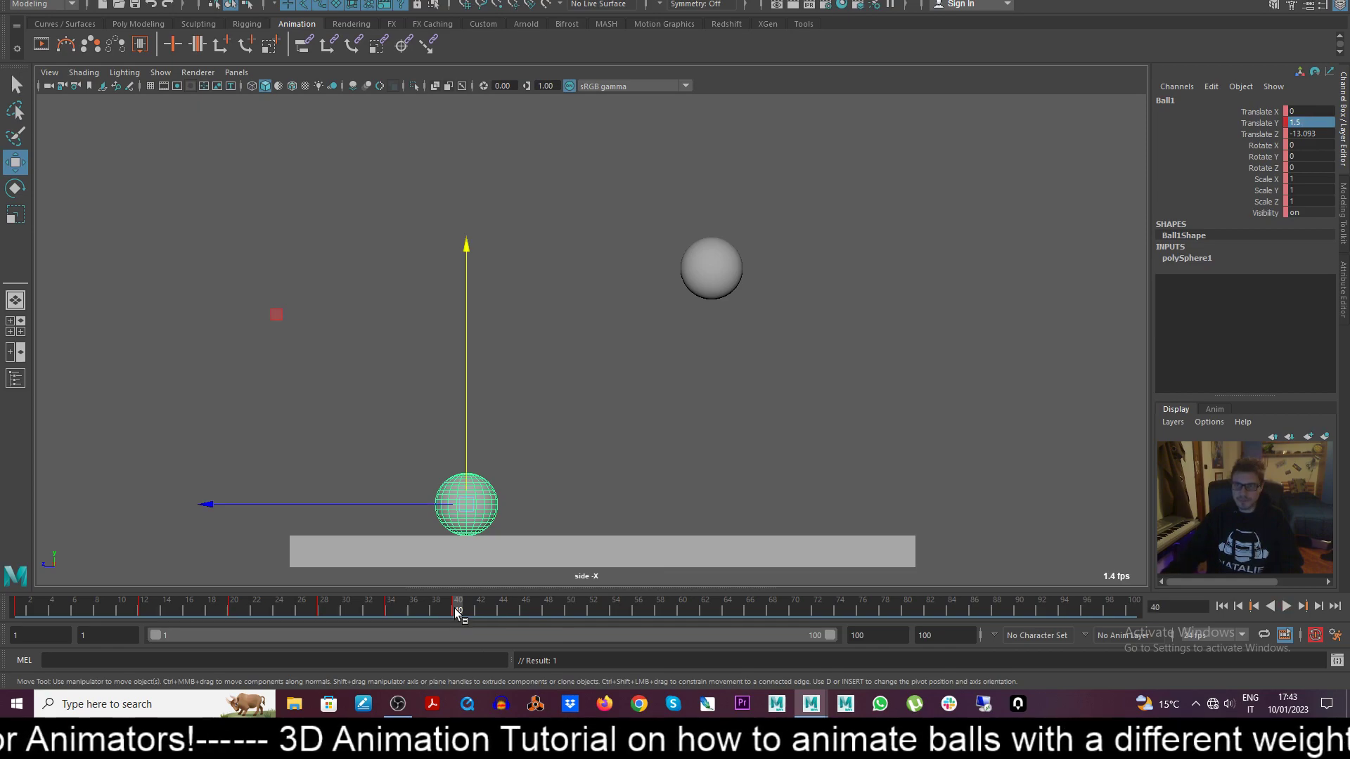
Play and scrub back through the bounce to review the landing near frame 40.
drag(454, 609, 454, 609)
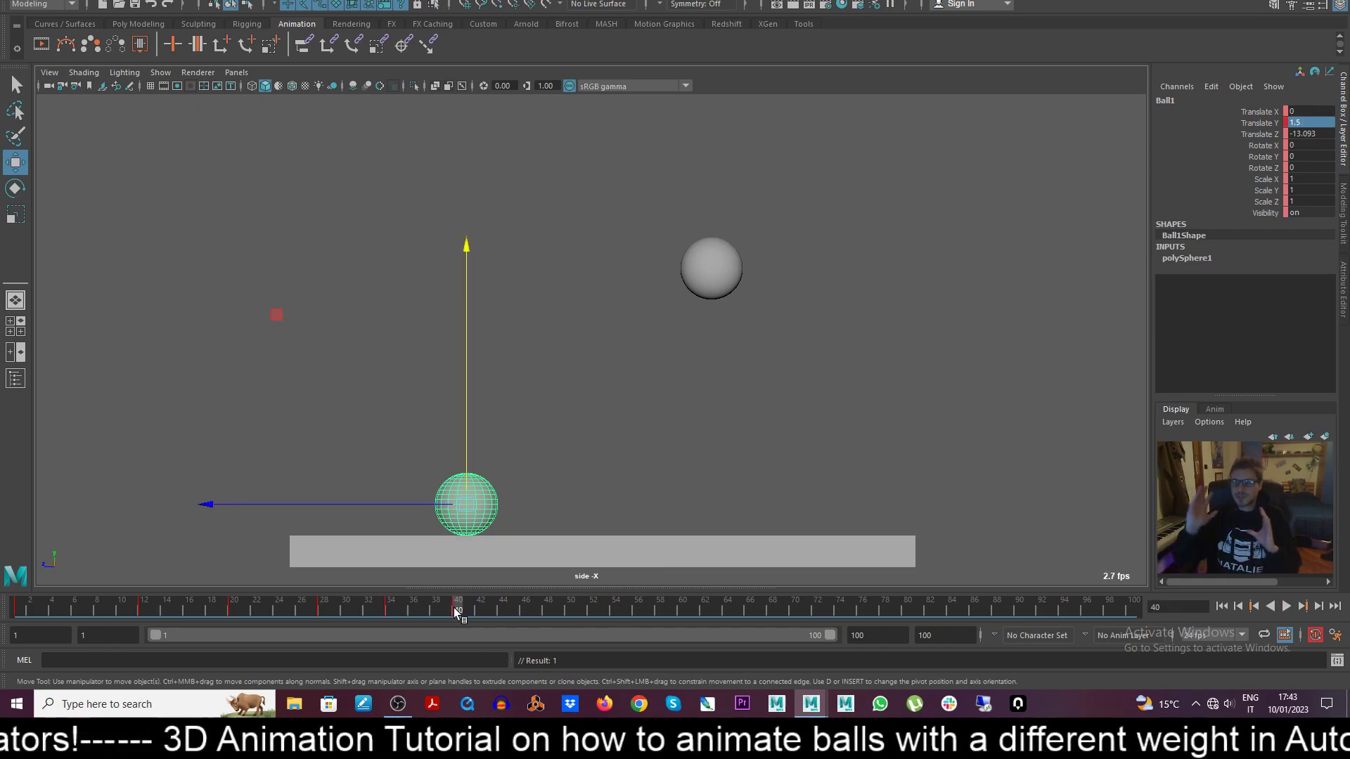
key(alt+v)
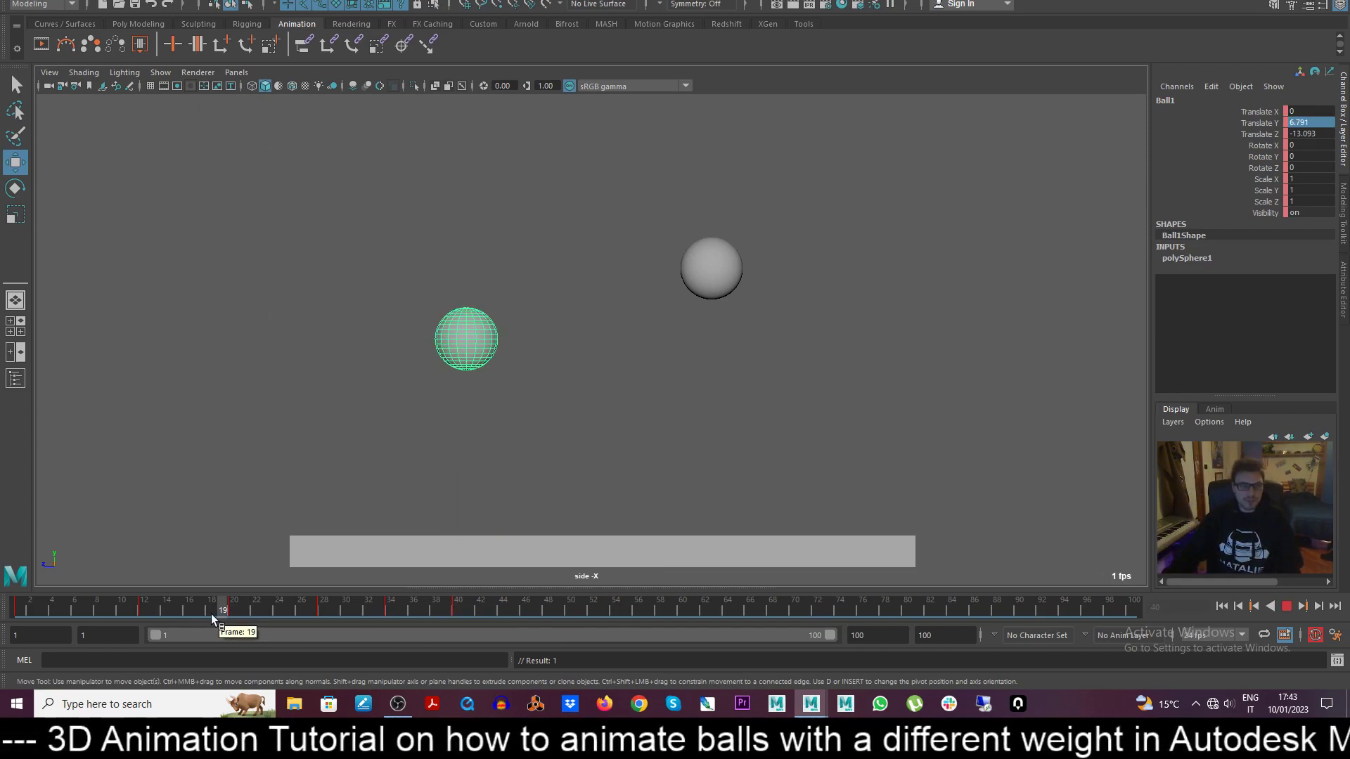
mouse_move(223, 610)
mouse_down()
mouse_move(313, 610)
mouse_move(139, 610)
mouse_move(461, 615)
mouse_up()
Add small rebounds at frames 44 and 51 and set Translate Y 1.5 at frame 54.
key(alt+period)
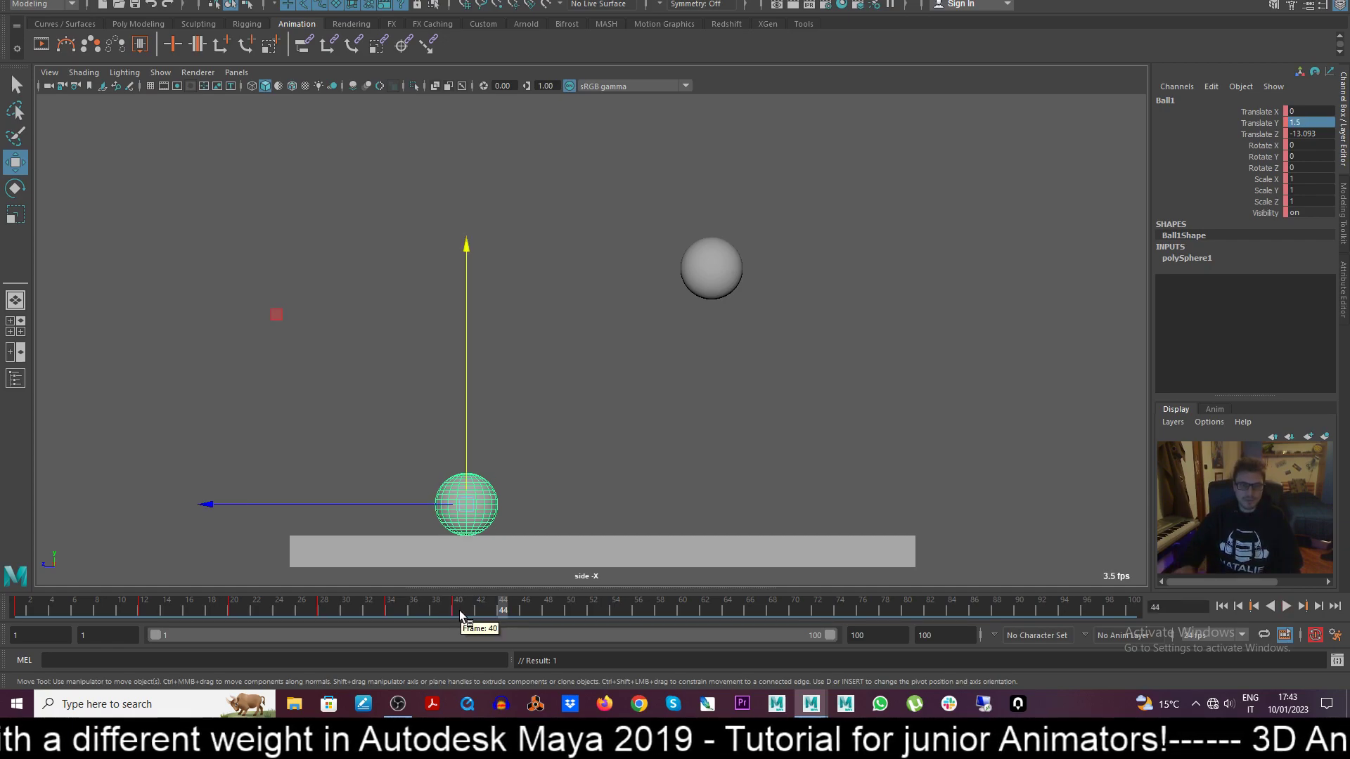
drag(464, 406, 467, 373)
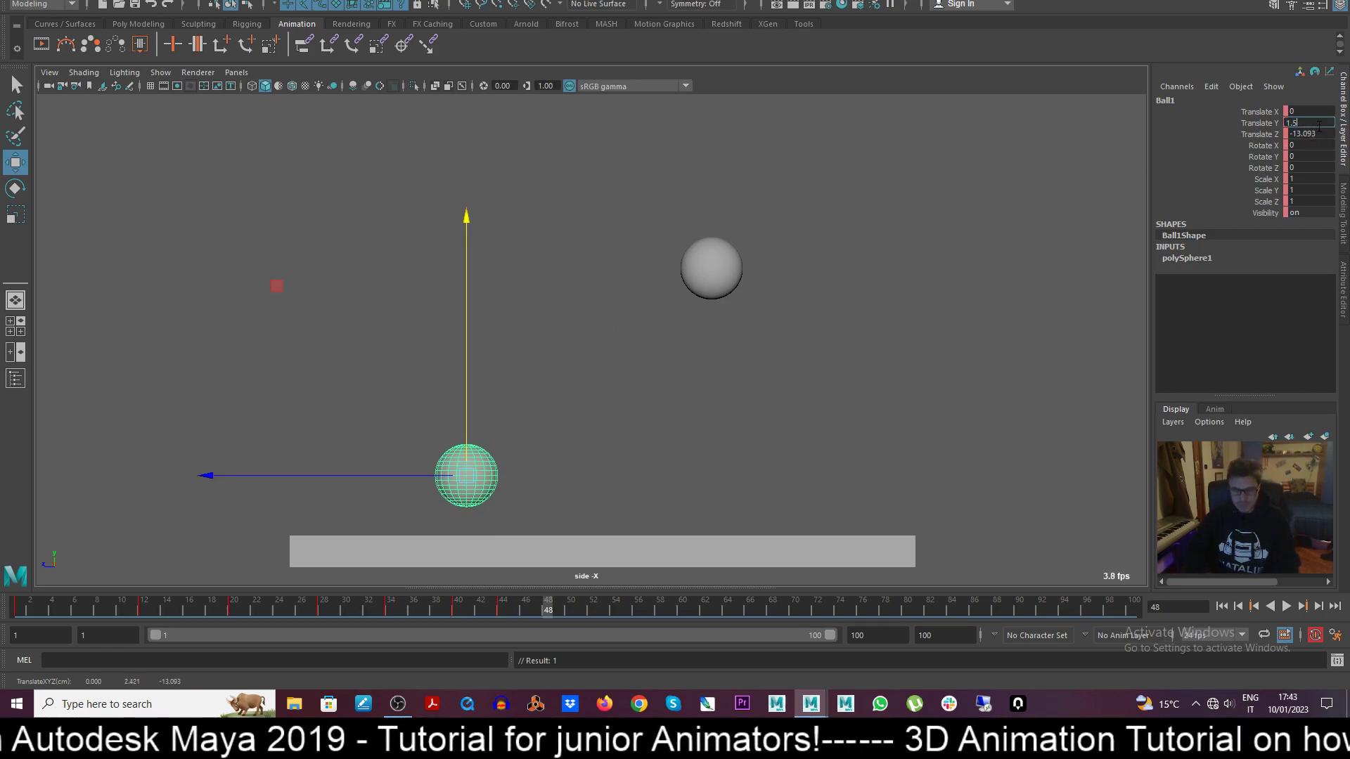
key(Return)
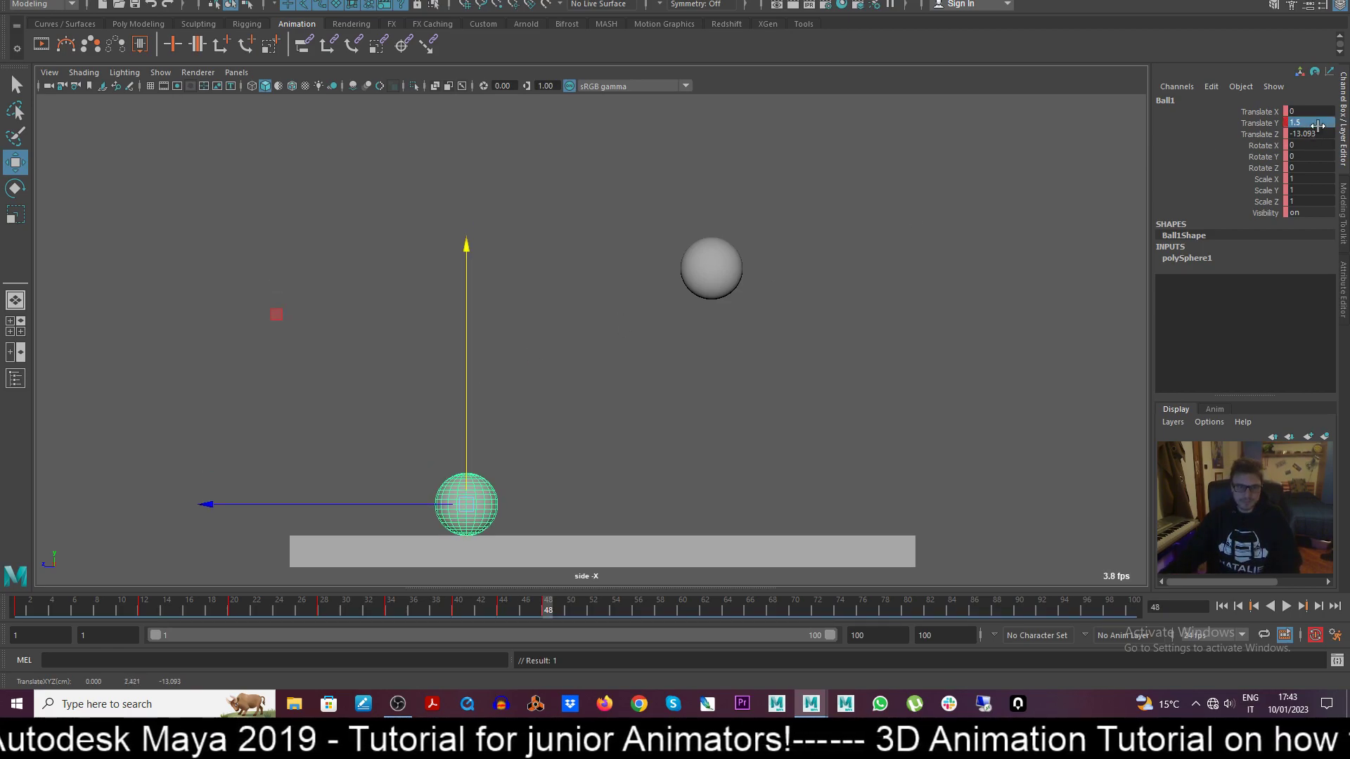
click(548, 611)
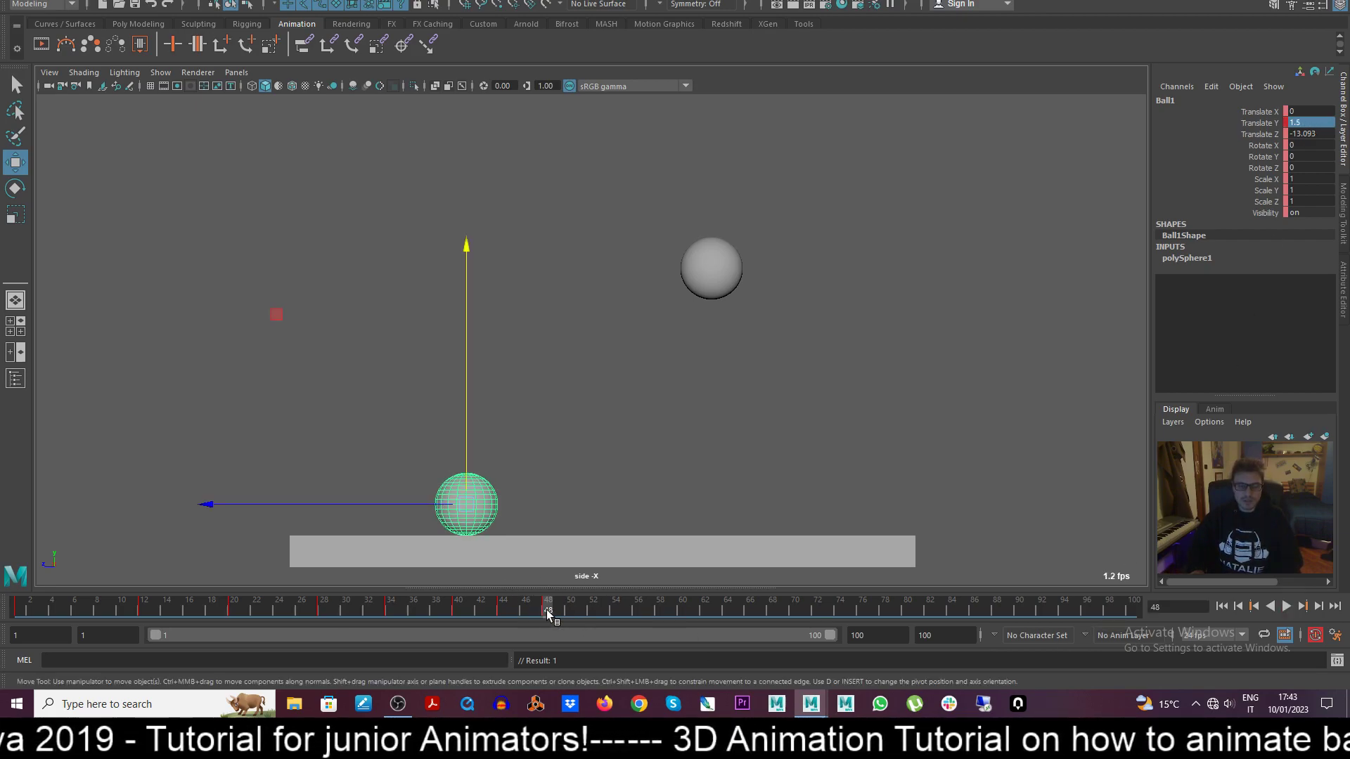
key(alt+period)
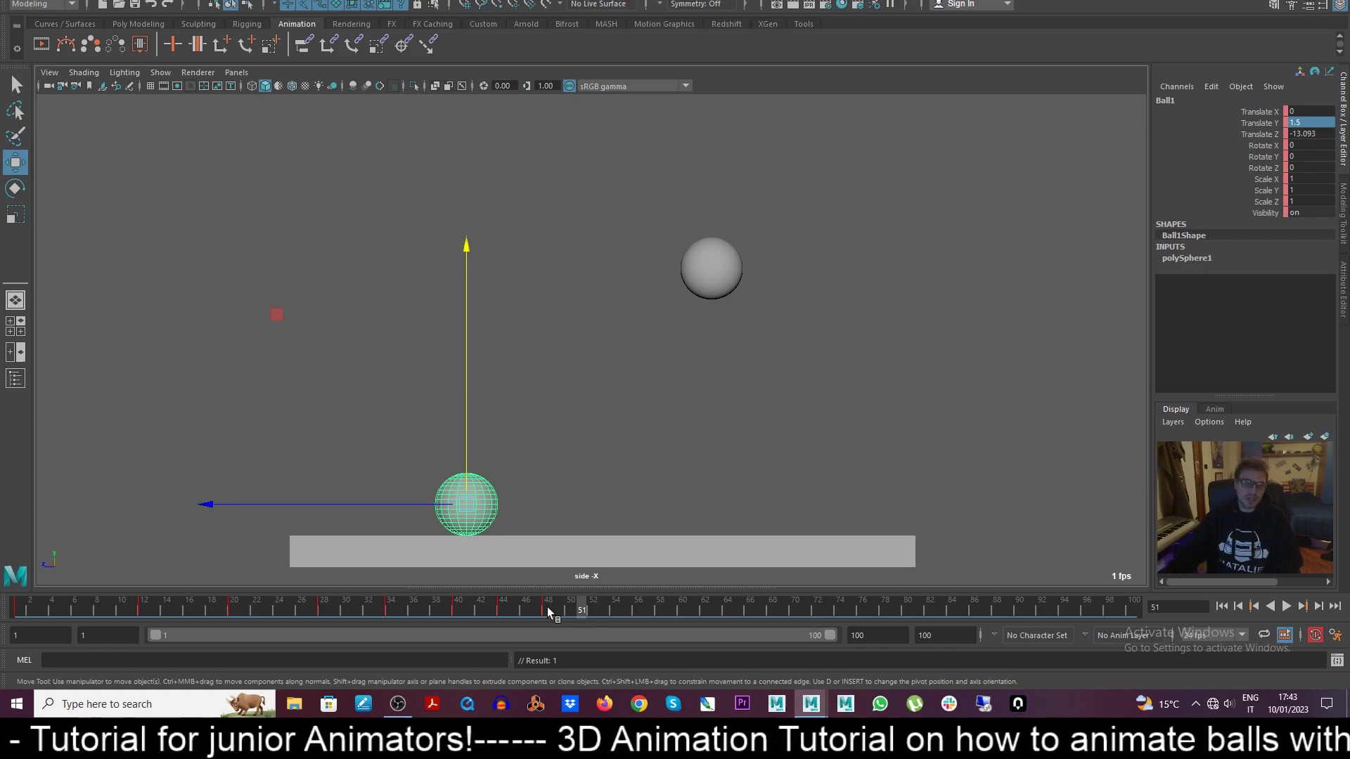
drag(466, 437, 466, 423)
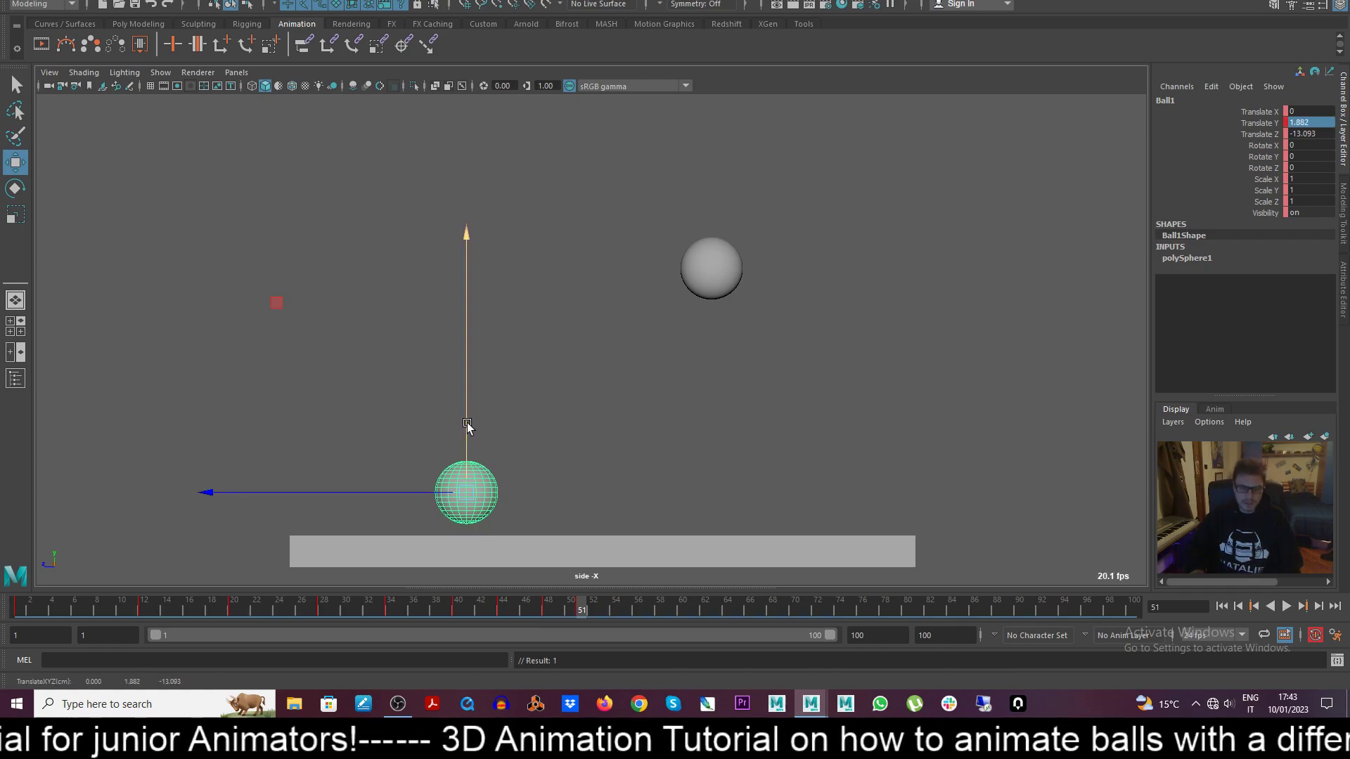
key(alt+period)
key(alt+period)
key(alt+period)
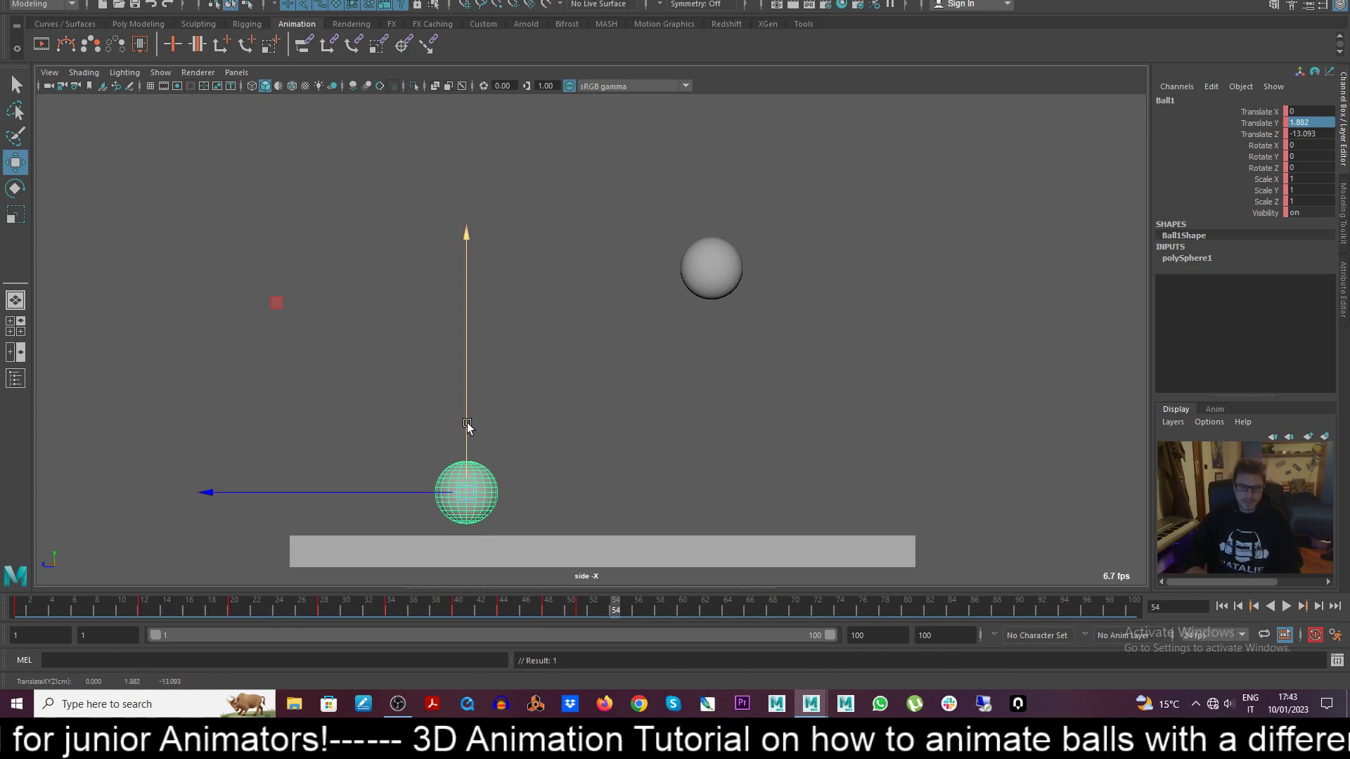
click(1307, 123)
text(1.5)
key(Return)
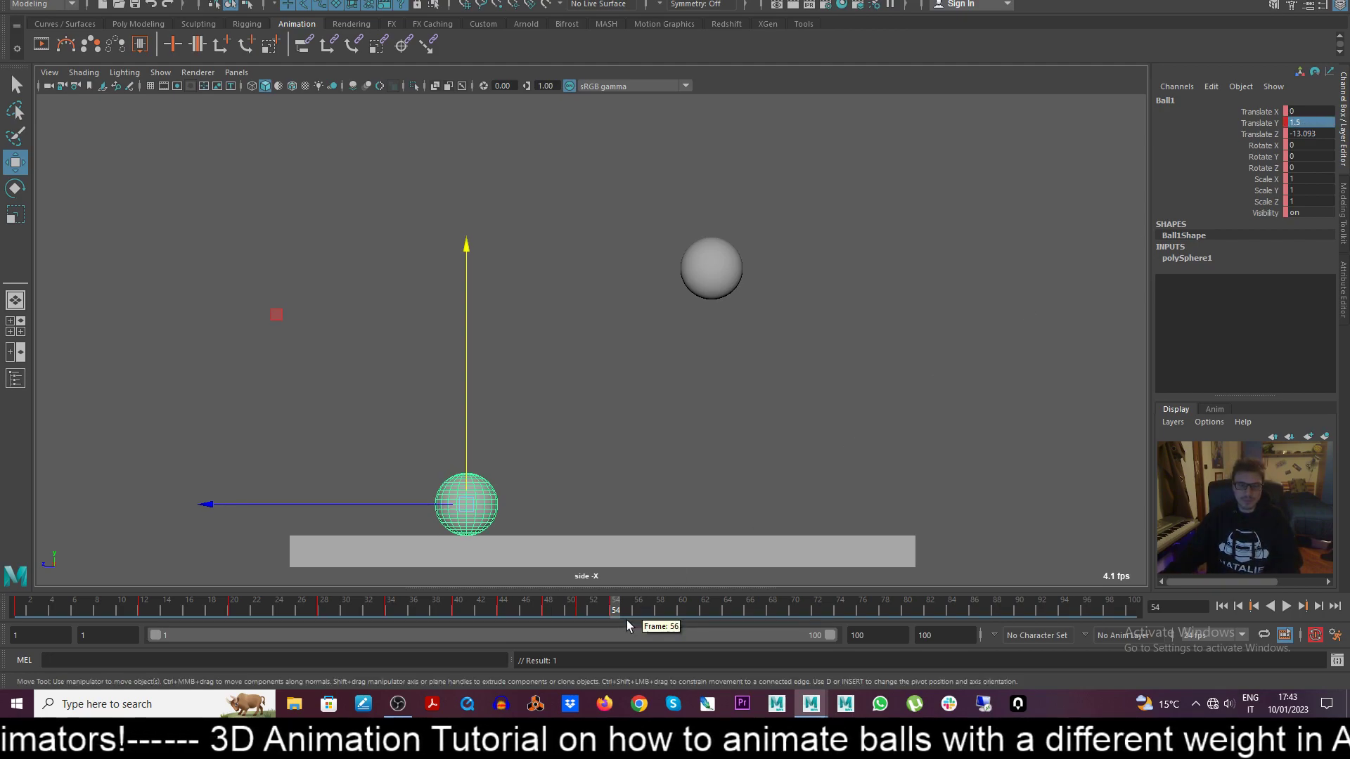
Key a slight hop at frame 56 and set Translate Y 1.5 at frame 58.
click(625, 609)
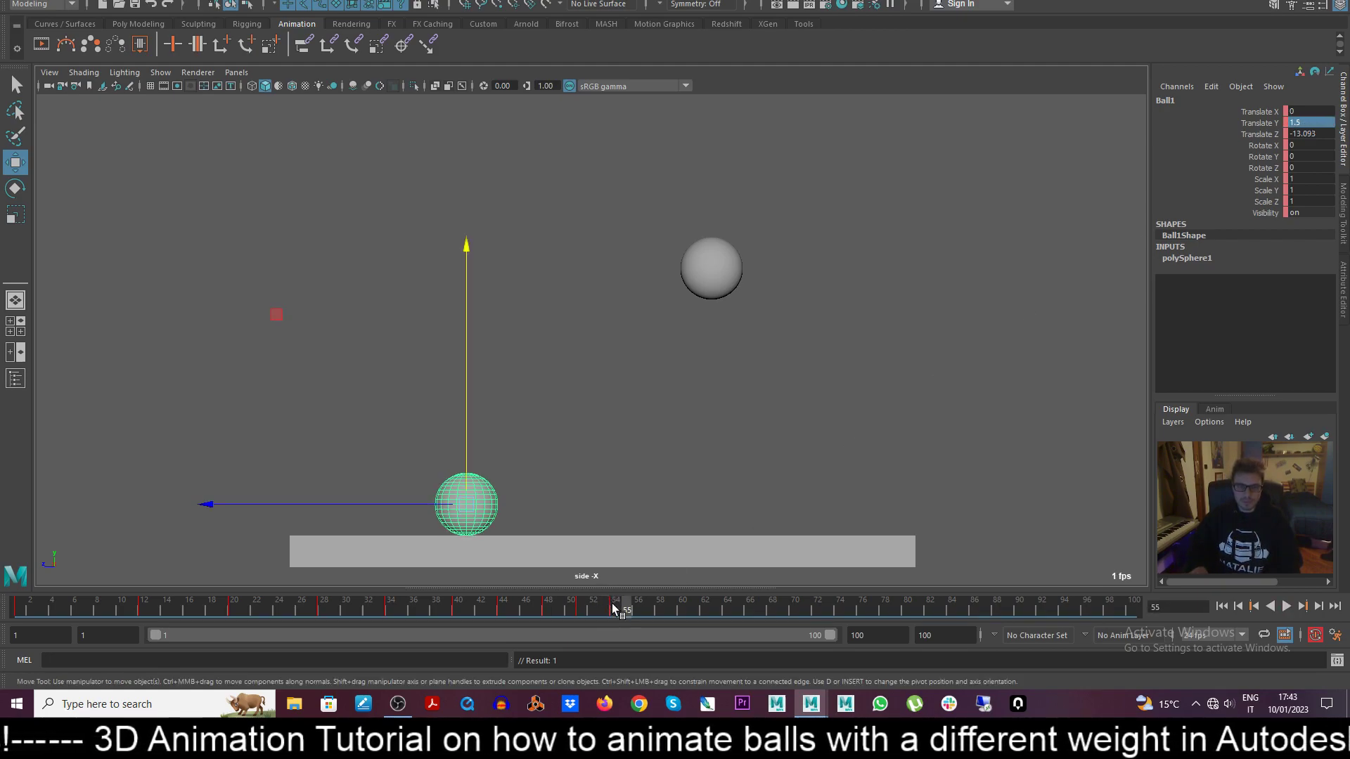
click(637, 609)
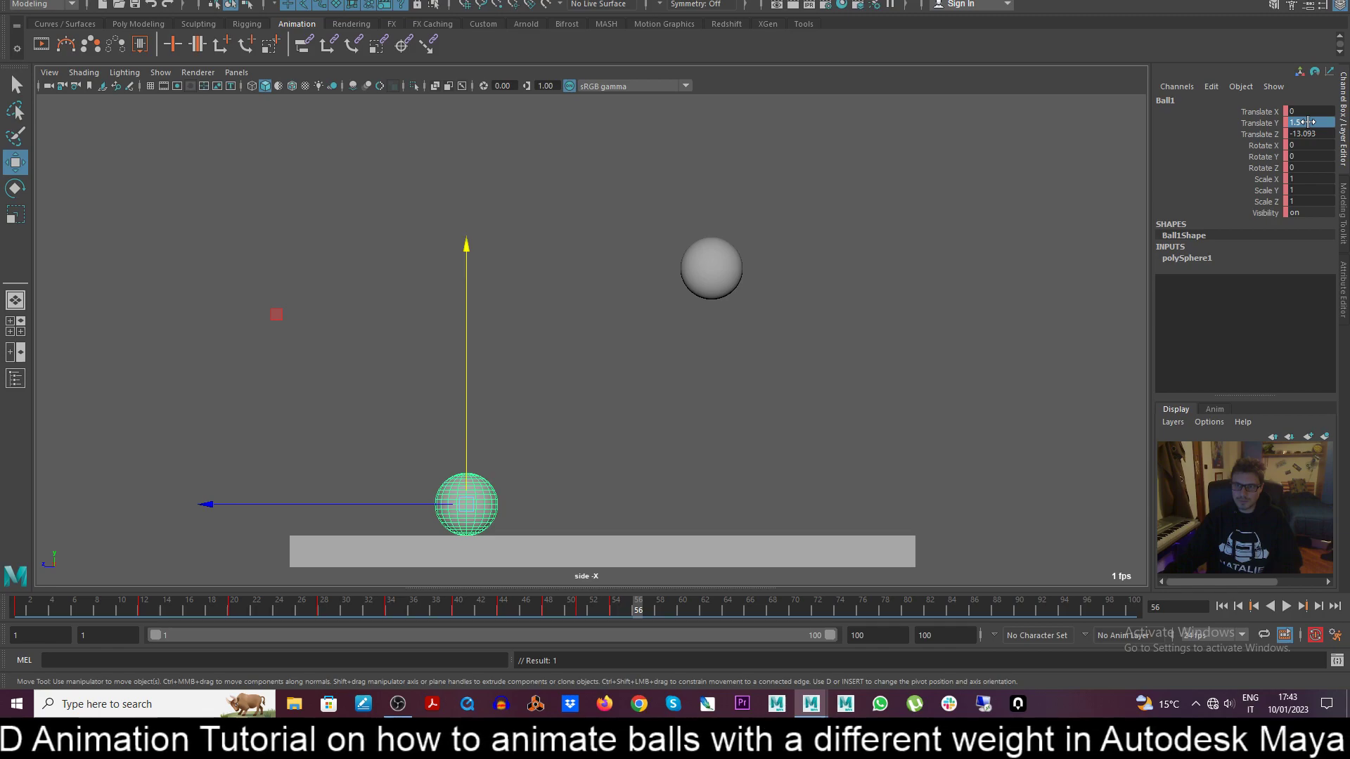
drag(466, 412, 467, 402)
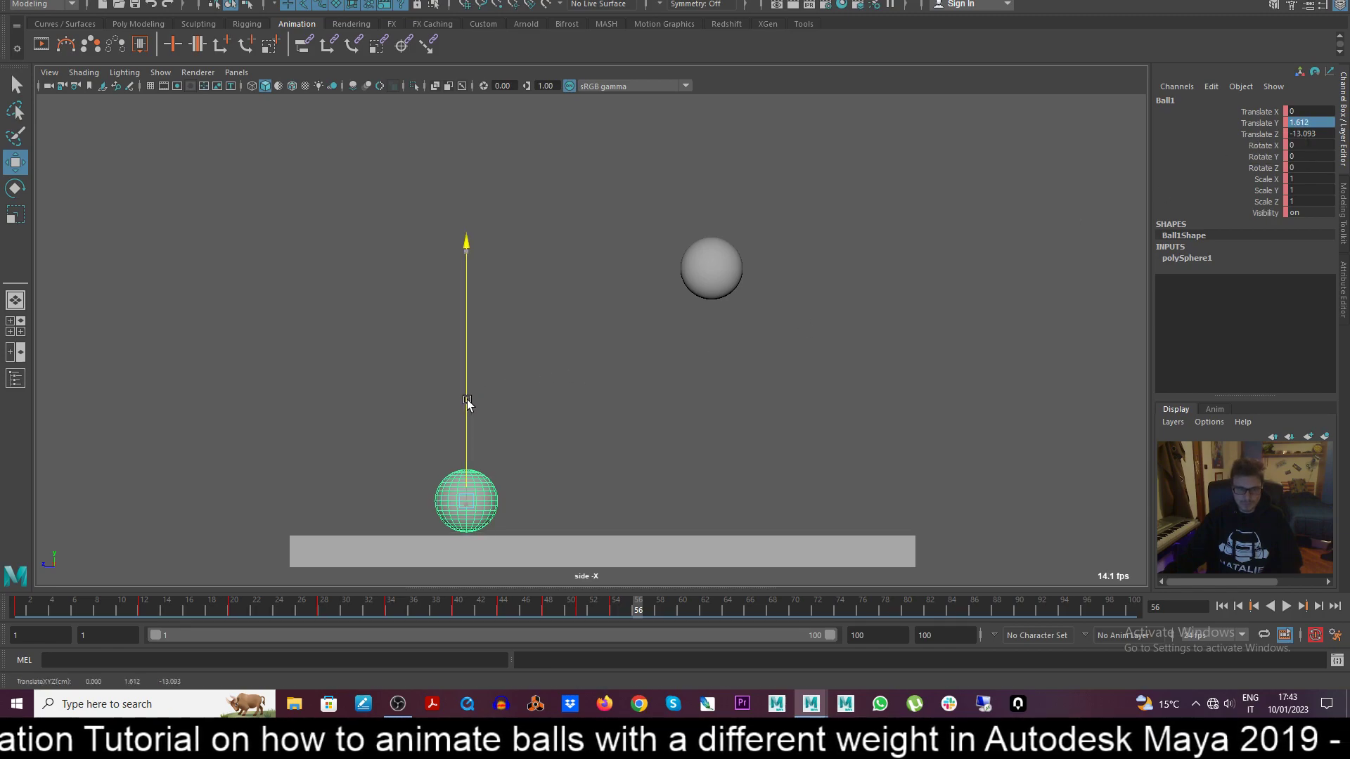
key(s)
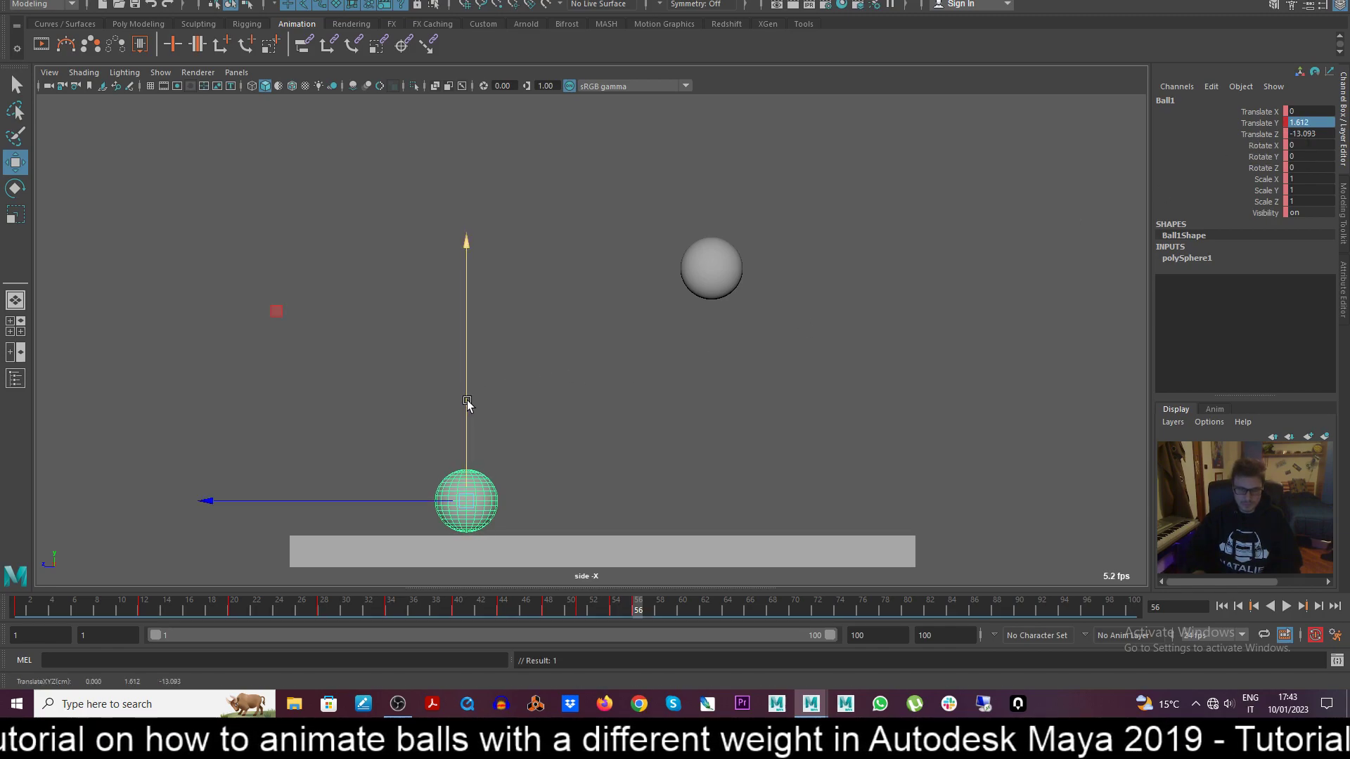
click(659, 609)
double_click(1314, 123)
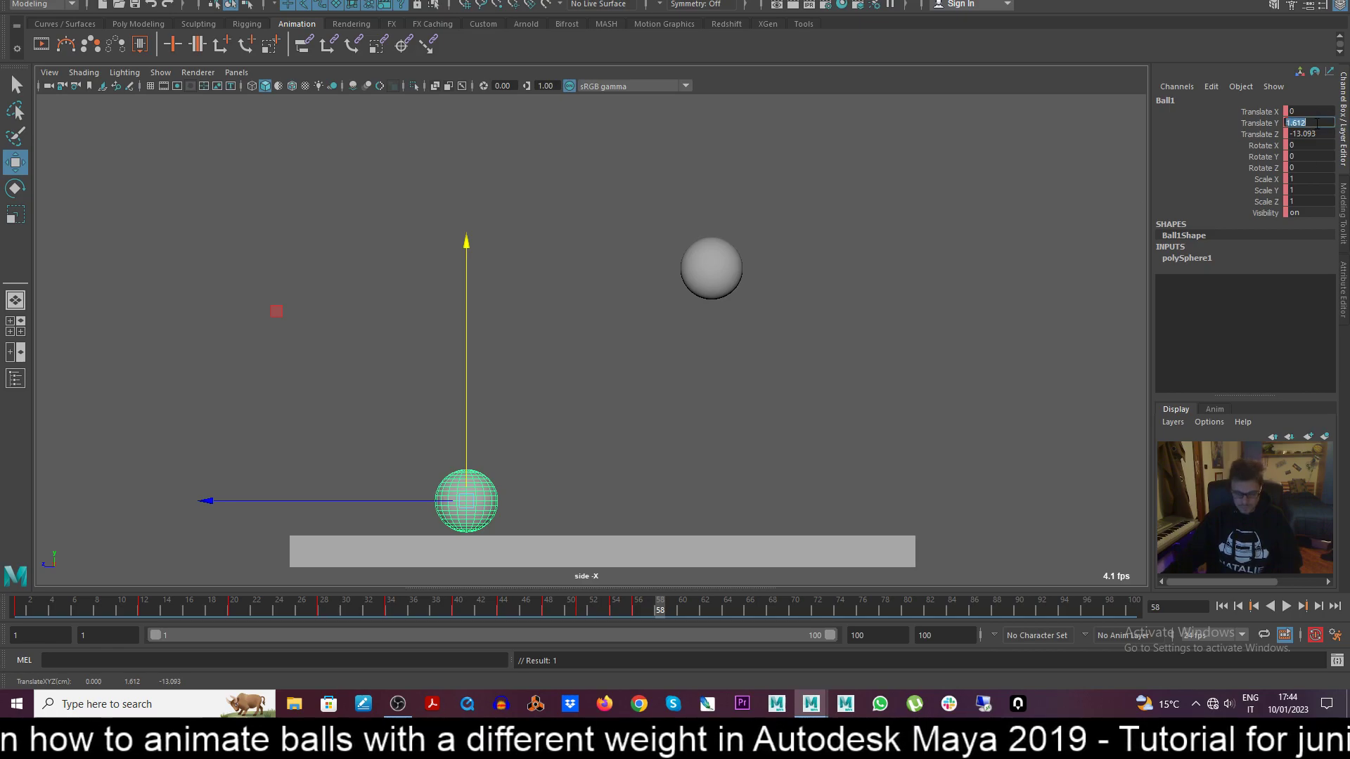
text(1.5)
key(Return)
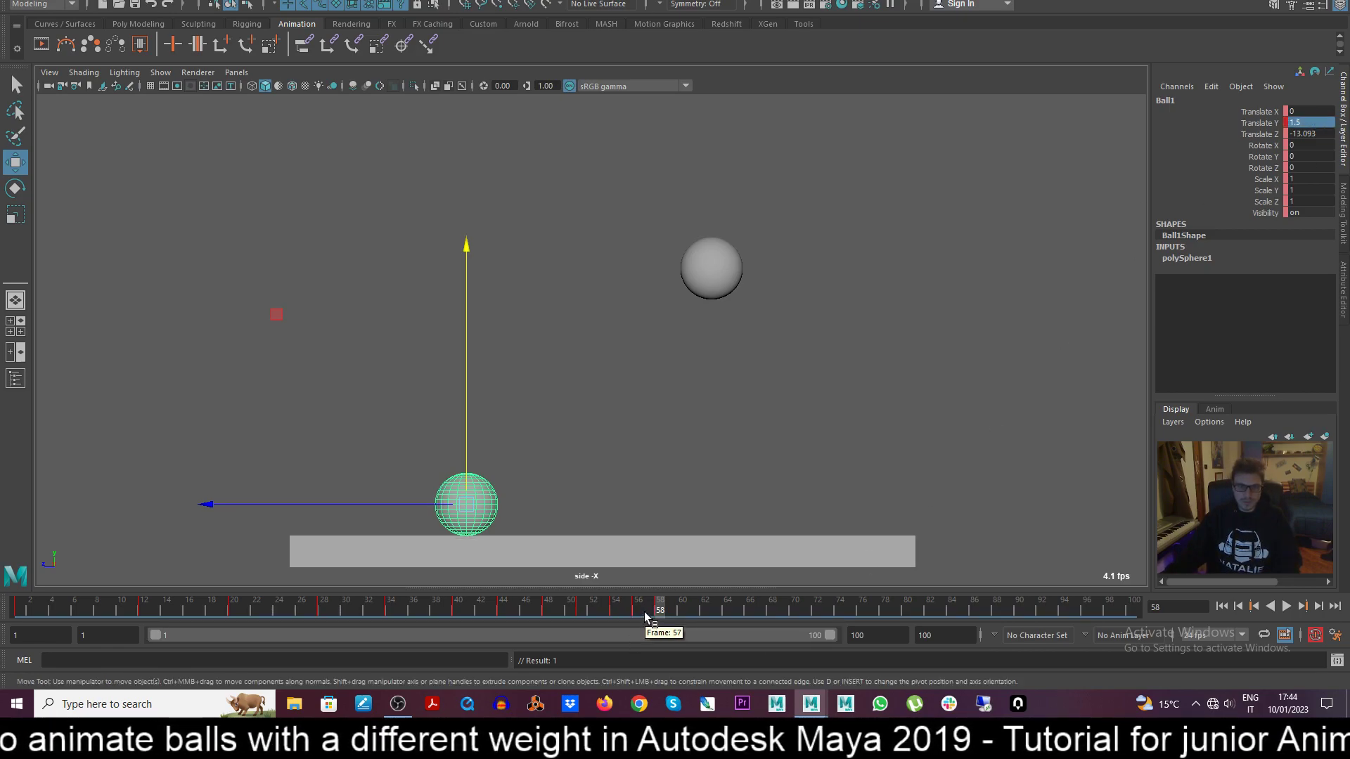
Key a tiny lift at frame 59 and settle Ball1 at Translate Y 1.5 on frame 60.
key(alt+period)
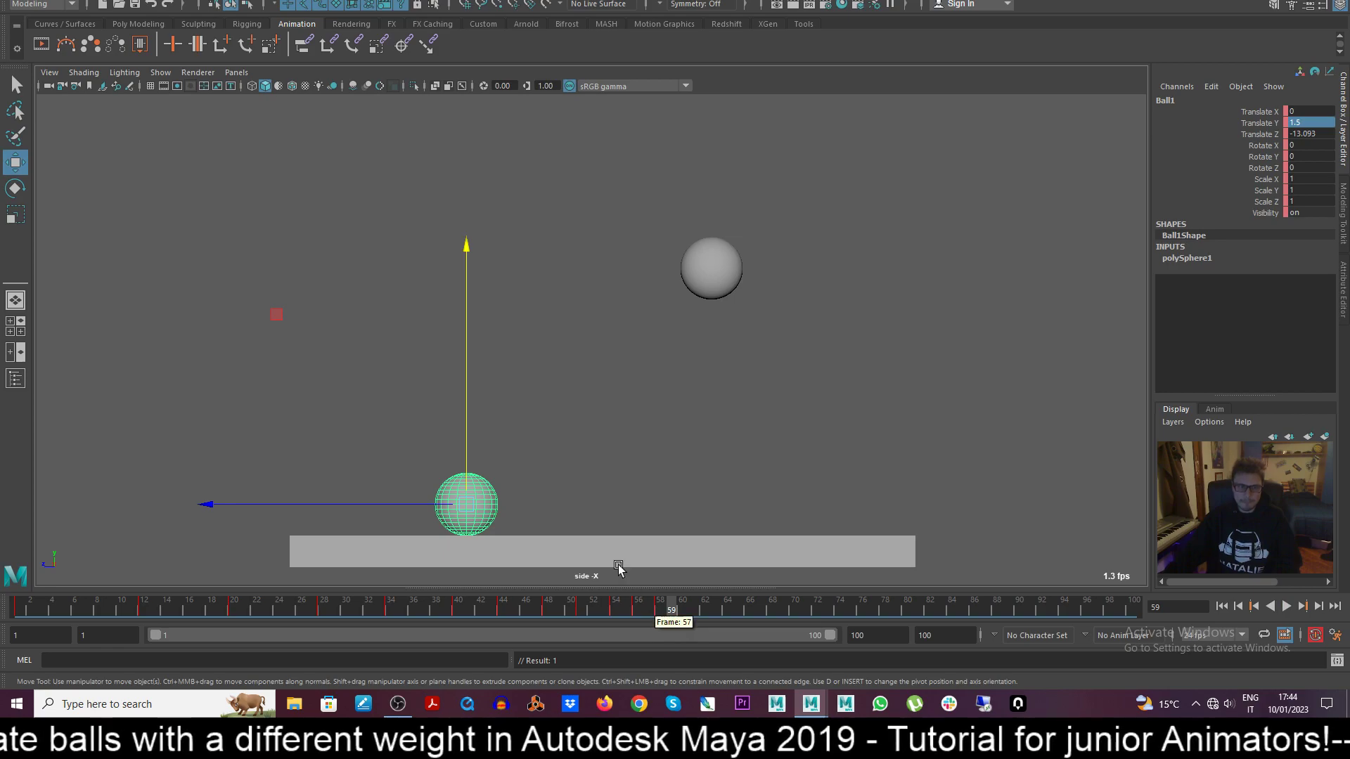
drag(467, 464, 468, 458)
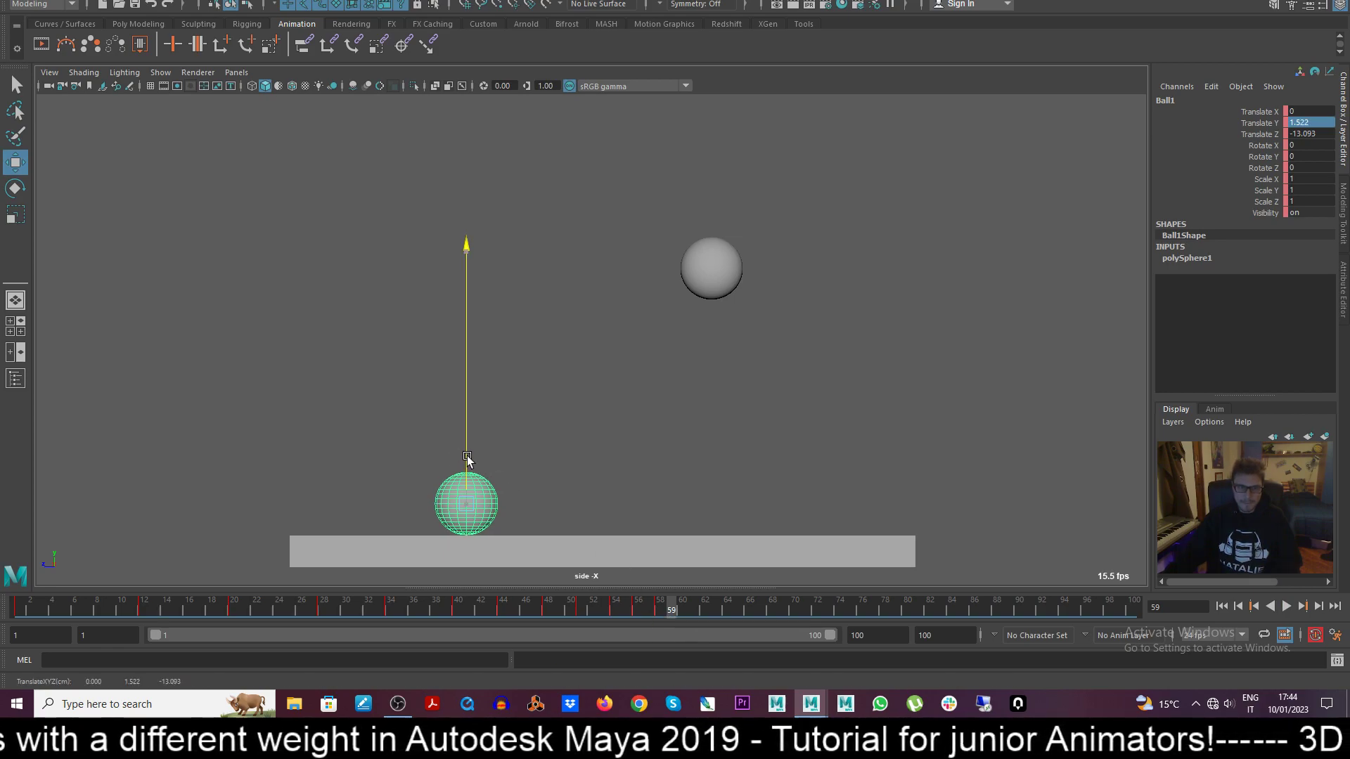
key(s)
key(alt+period)
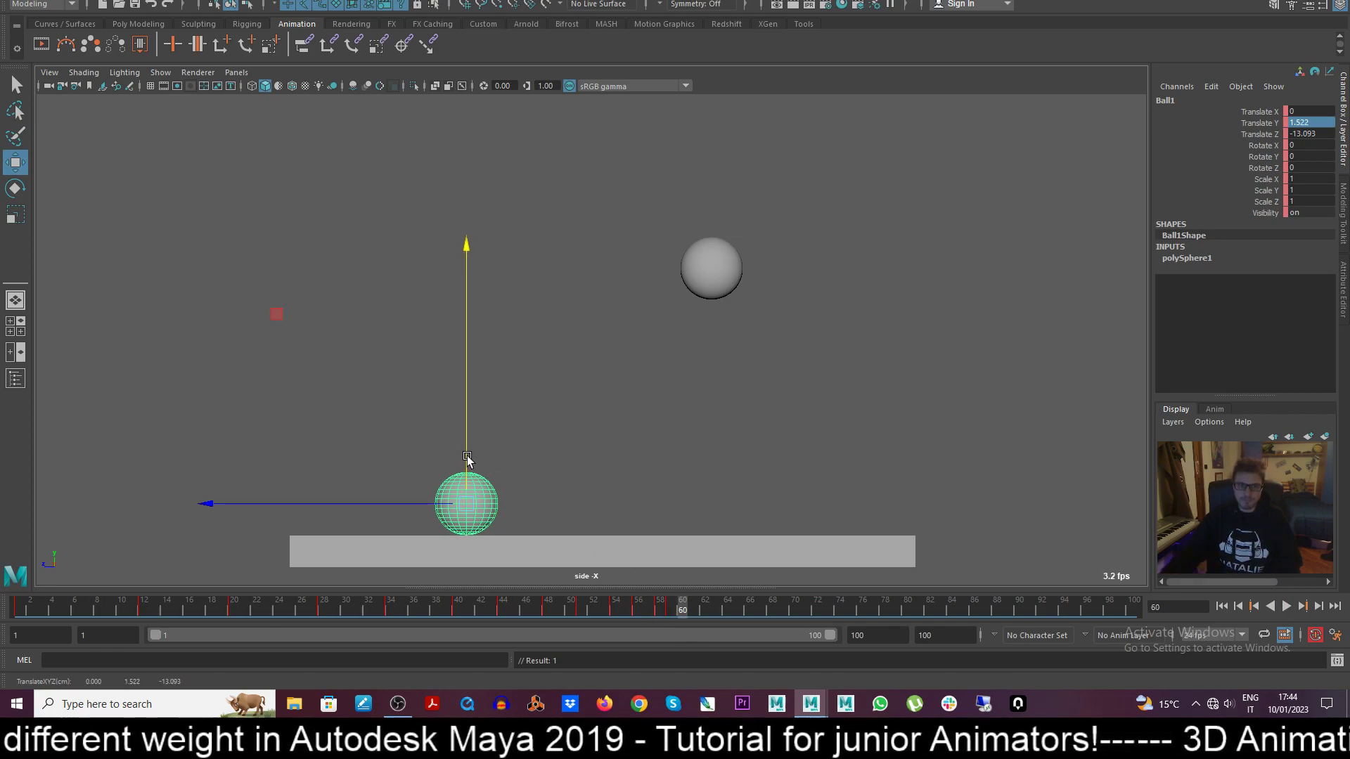
click(1319, 122)
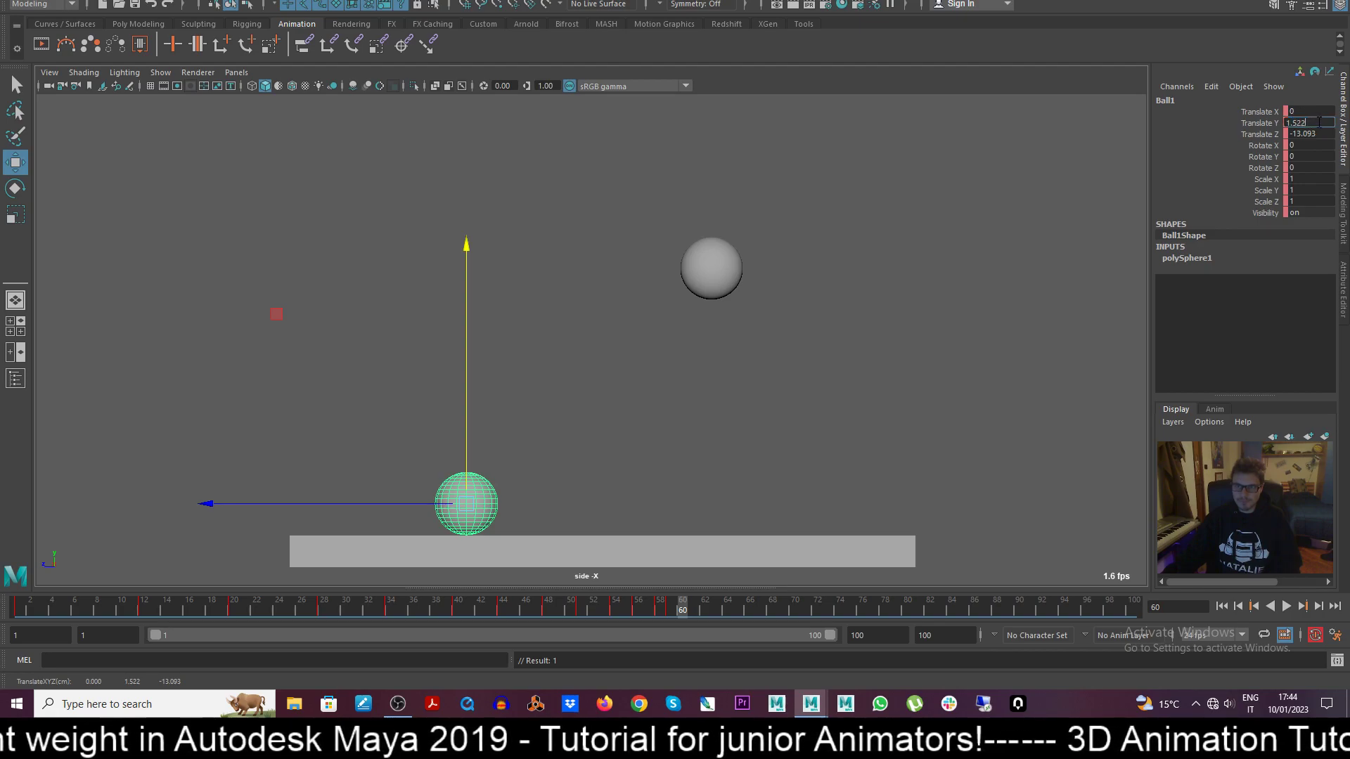
key(BackSpace)
key(BackSpace)
key(Return)
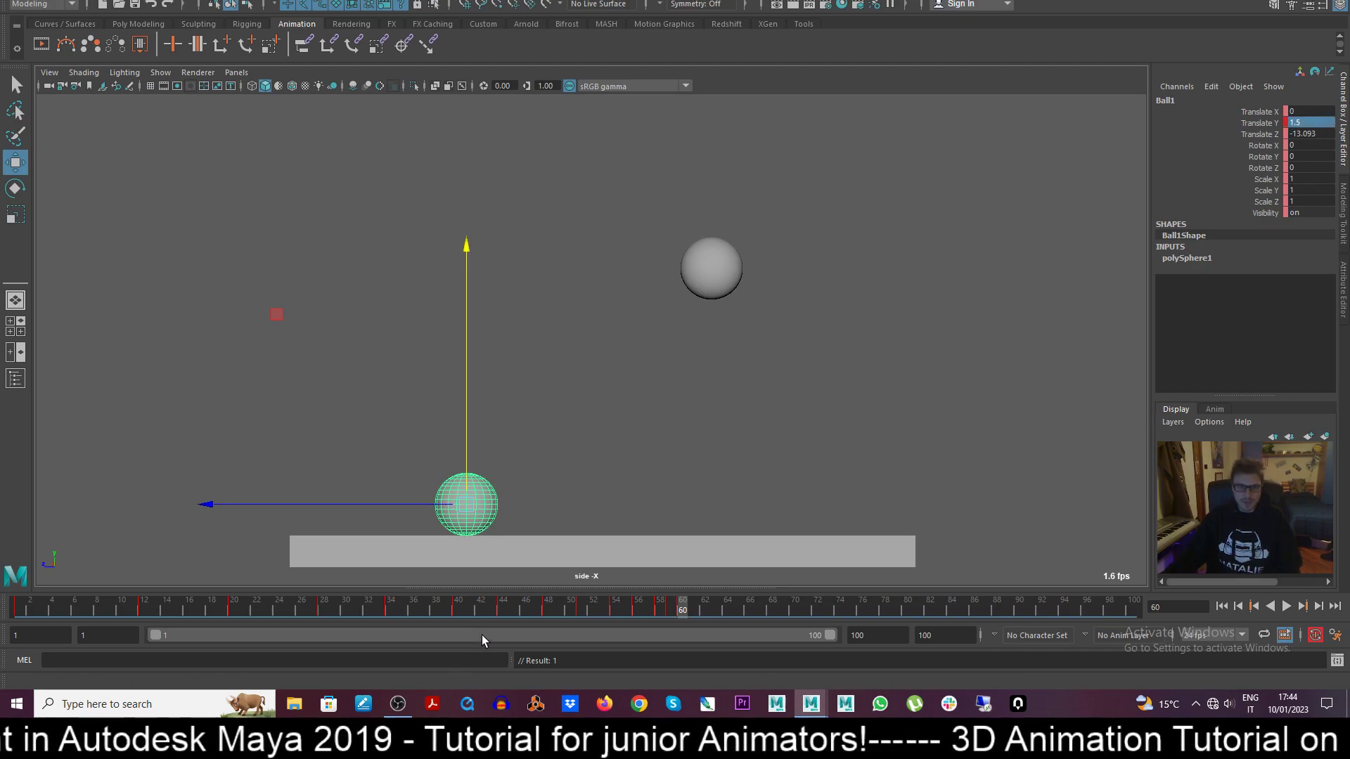
Stop playback, replay Ball1's bounce from frame 1, and select Ball1.
key(alt+v)
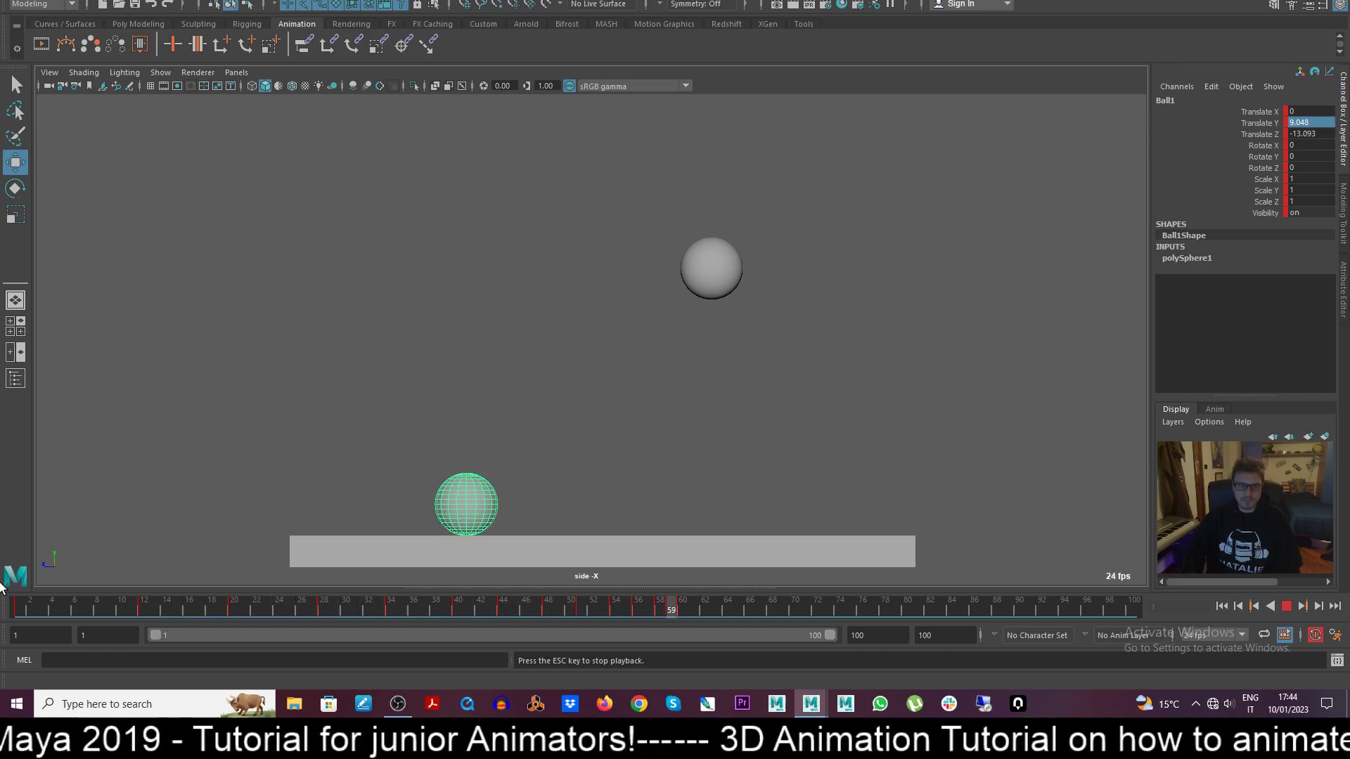
key(Escape)
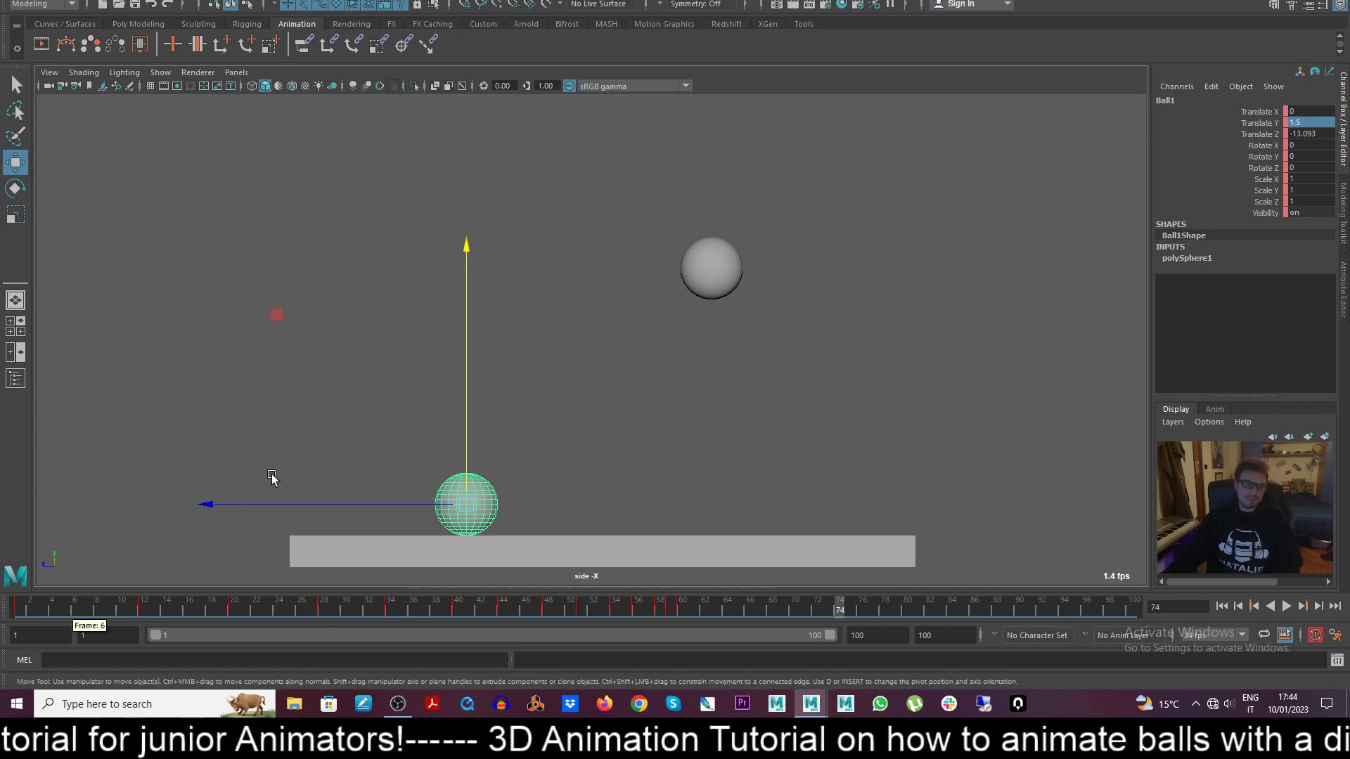
click(90, 542)
click(4, 608)
key(alt+v)
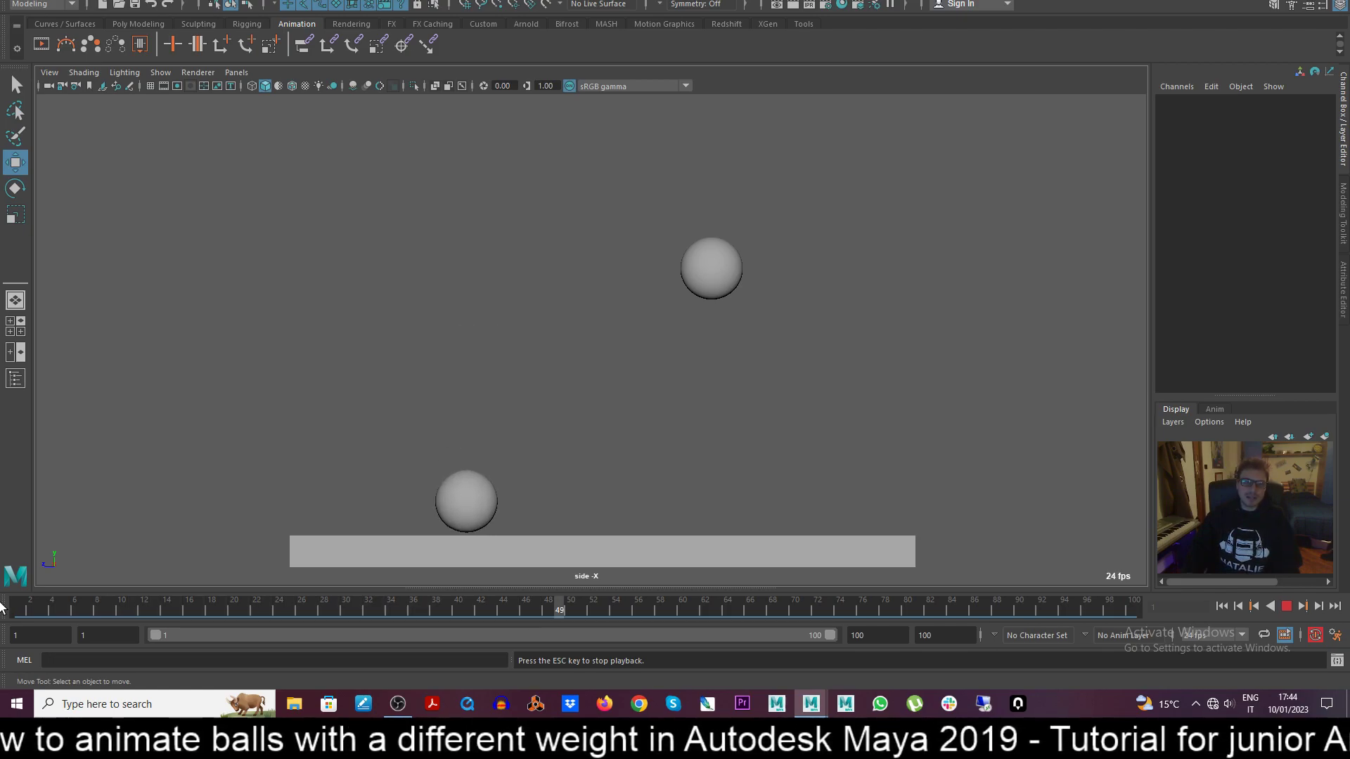
click(453, 492)
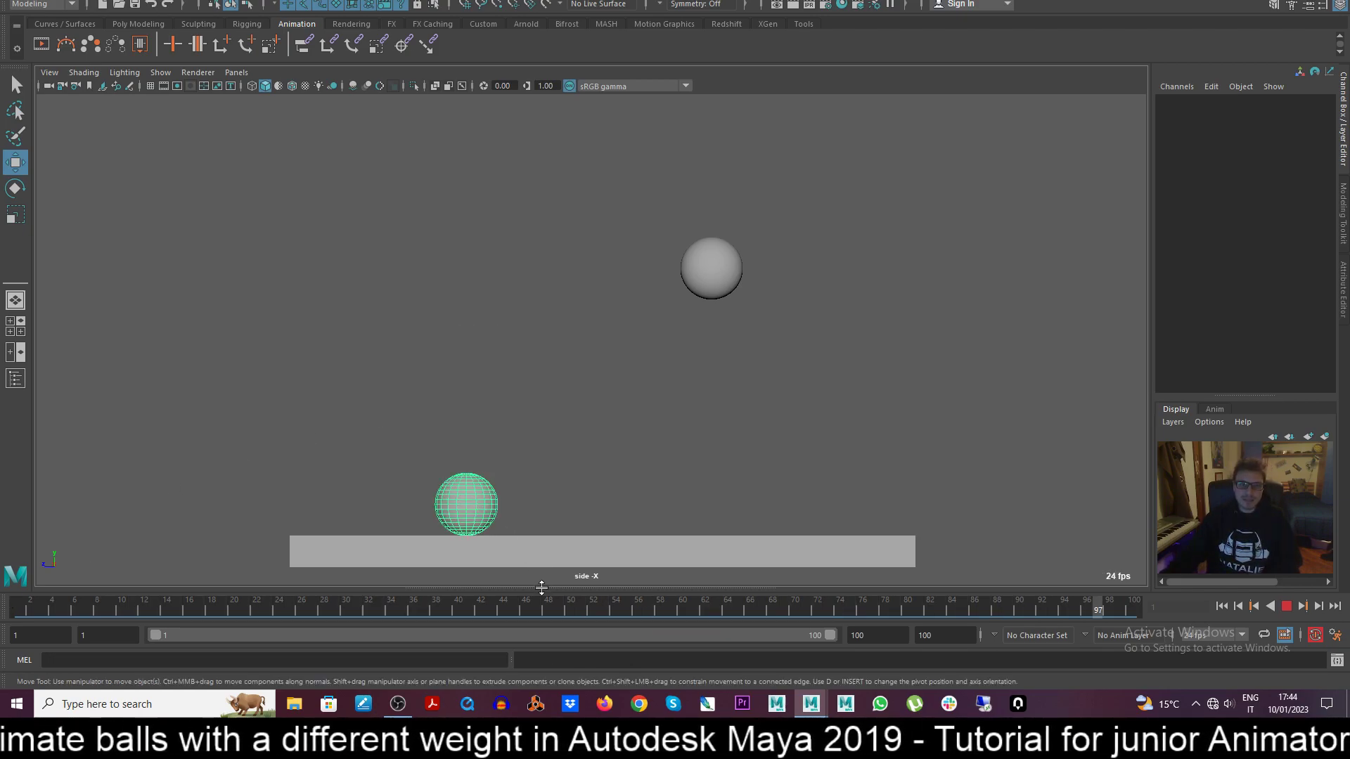
Raise the Graph Editor panel, show Ball1's Translate Y curve, and enlarge the editor.
drag(541, 588, 538, 240)
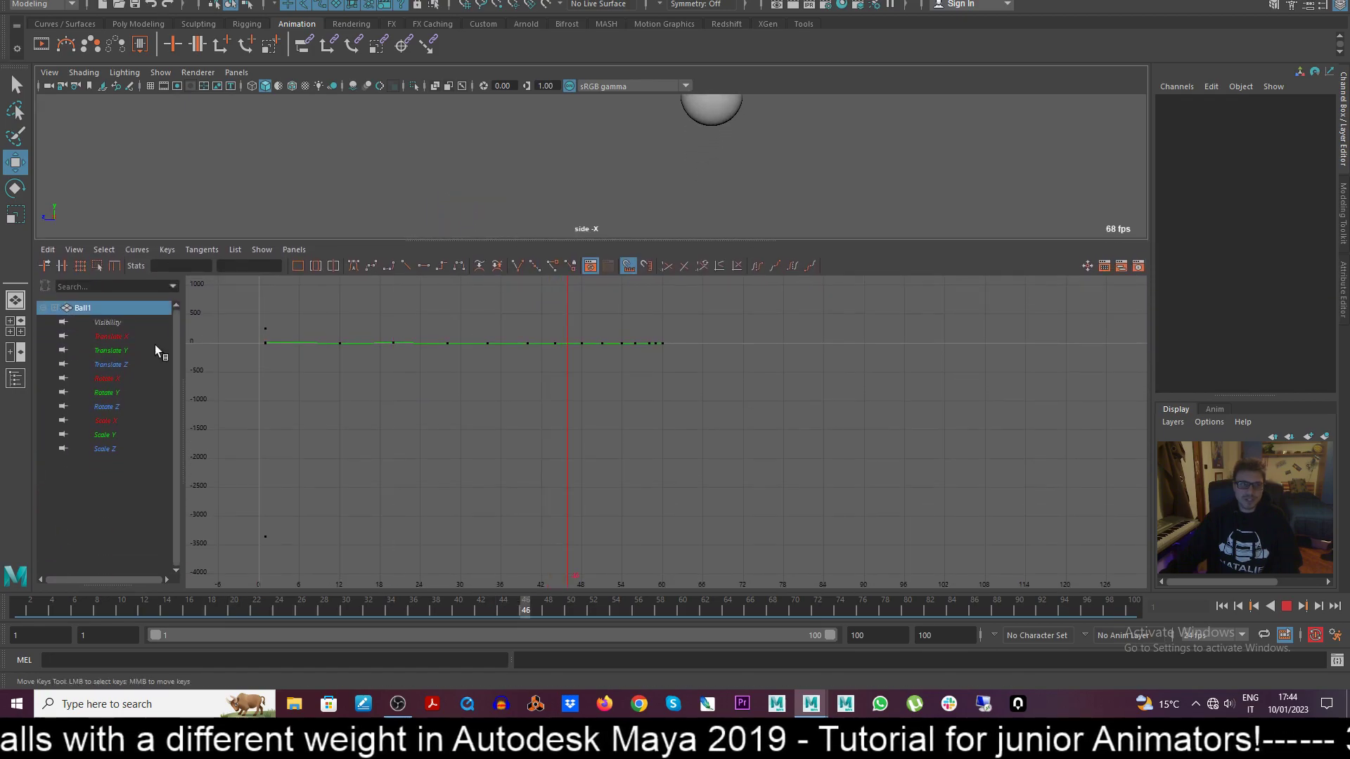
click(111, 350)
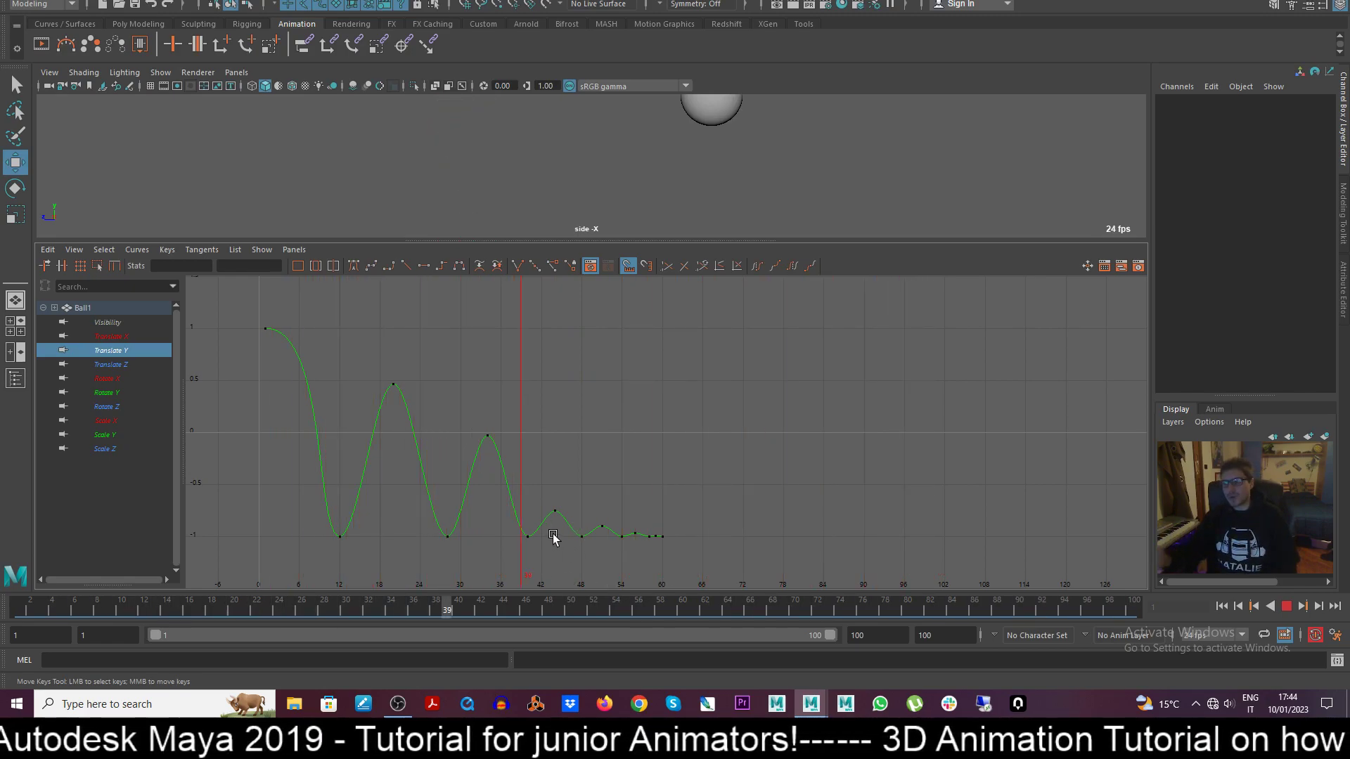
mouse_move(491, 243)
mouse_down()
mouse_move(485, 502)
mouse_move(497, 407)
mouse_up()
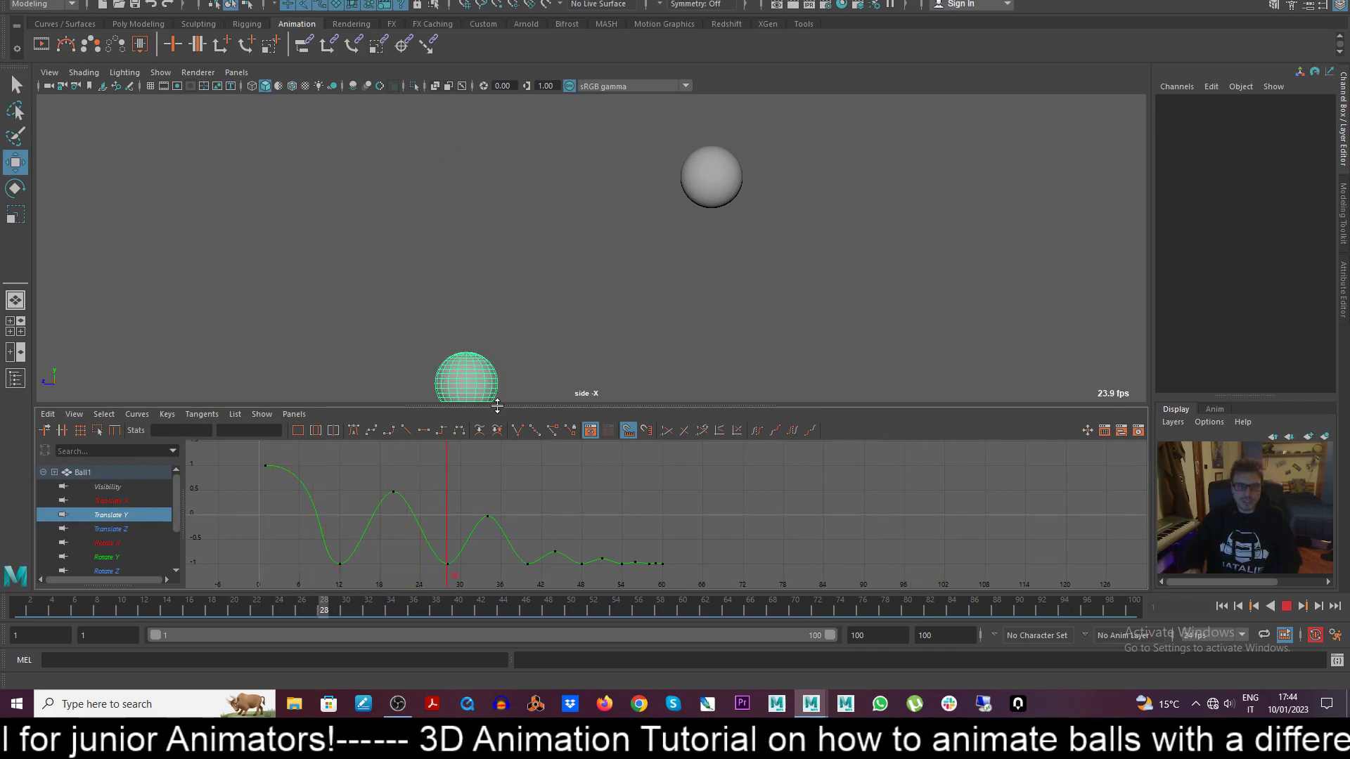
key(Escape)
drag(535, 405, 532, 186)
Select Ball1's ground-contact keys at frames 12, 28, 40, 48 and 54.
alt+middle_drag(521, 417, 909, 404)
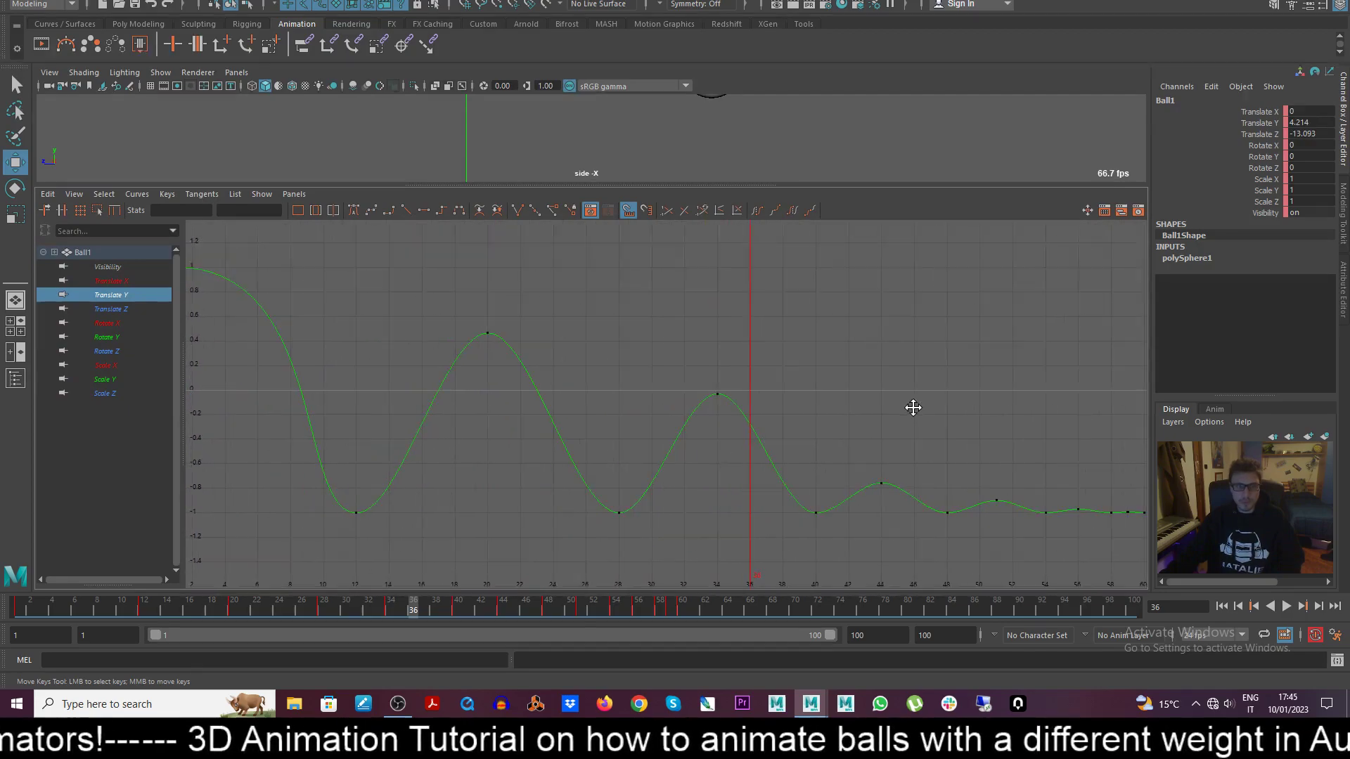
drag(325, 499, 417, 547)
shift+drag(562, 490, 648, 547)
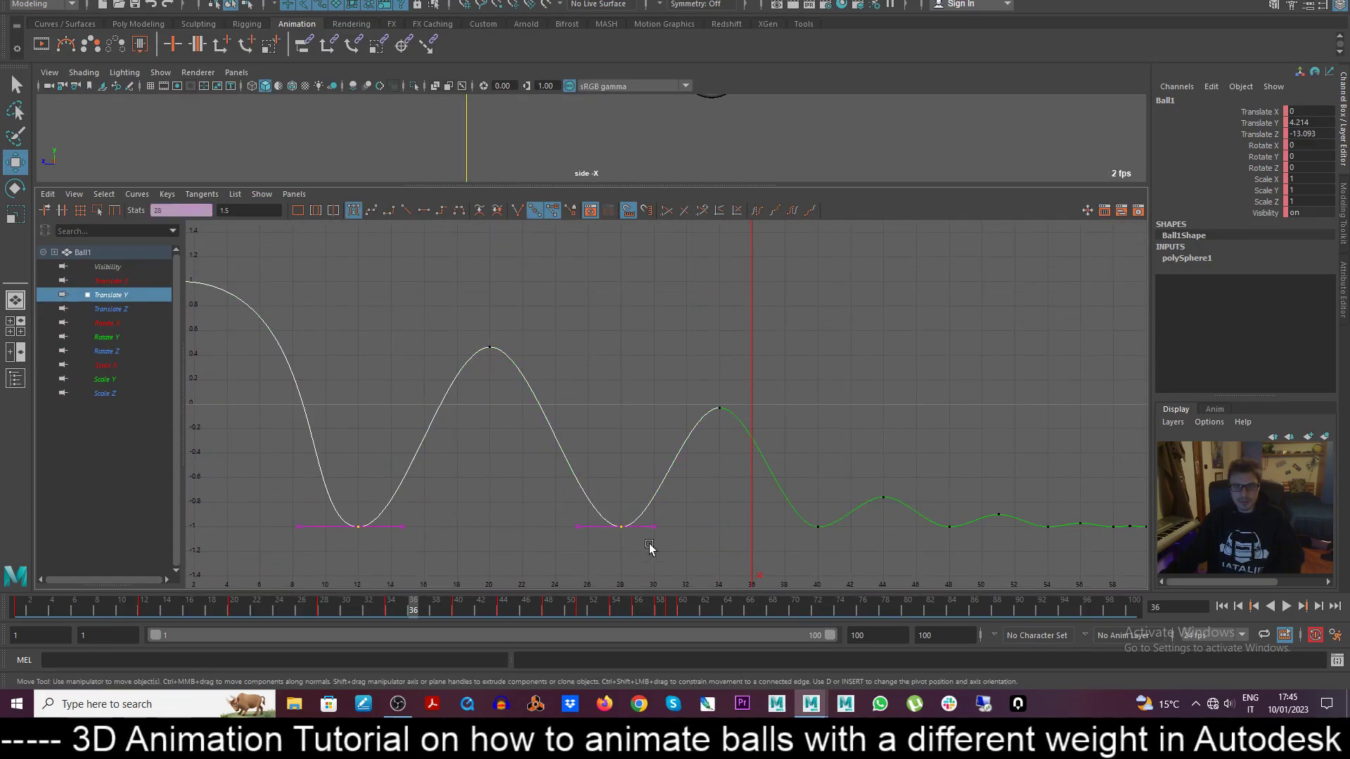
shift+drag(779, 515, 930, 573)
shift+click(943, 528)
alt+middle_drag(943, 528, 841, 506)
alt+right_drag(841, 506, 648, 215)
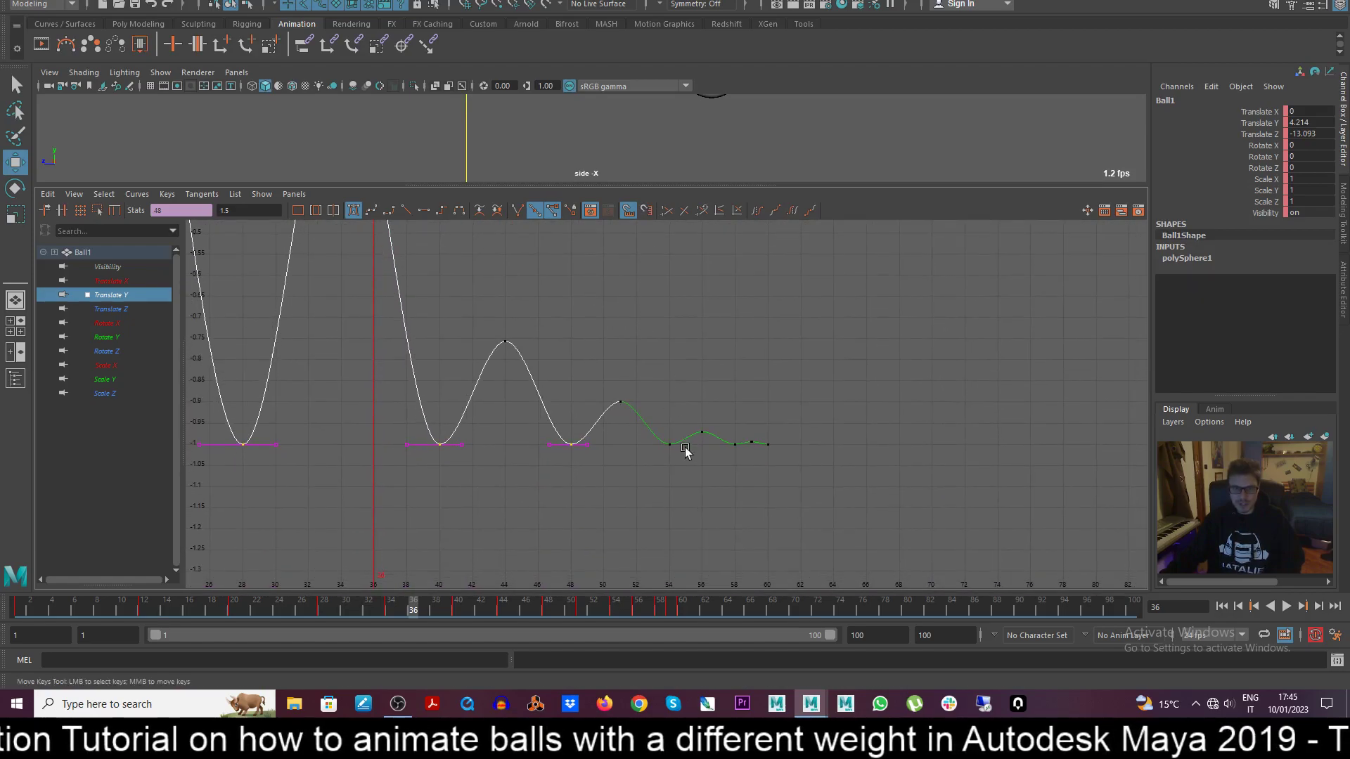
shift+drag(664, 457, 674, 458)
alt+right_drag(674, 459, 749, 491)
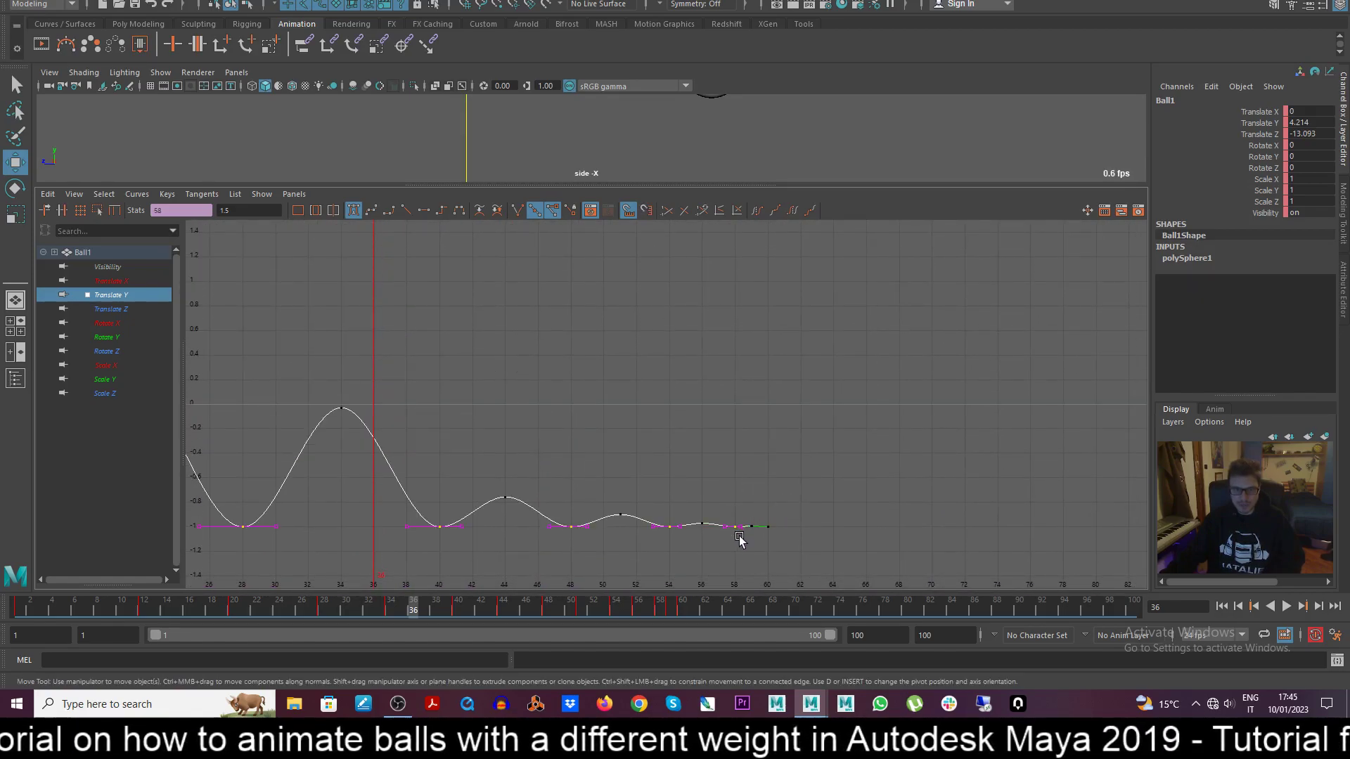
Make the selected contact keys linear and break their tangents.
click(407, 210)
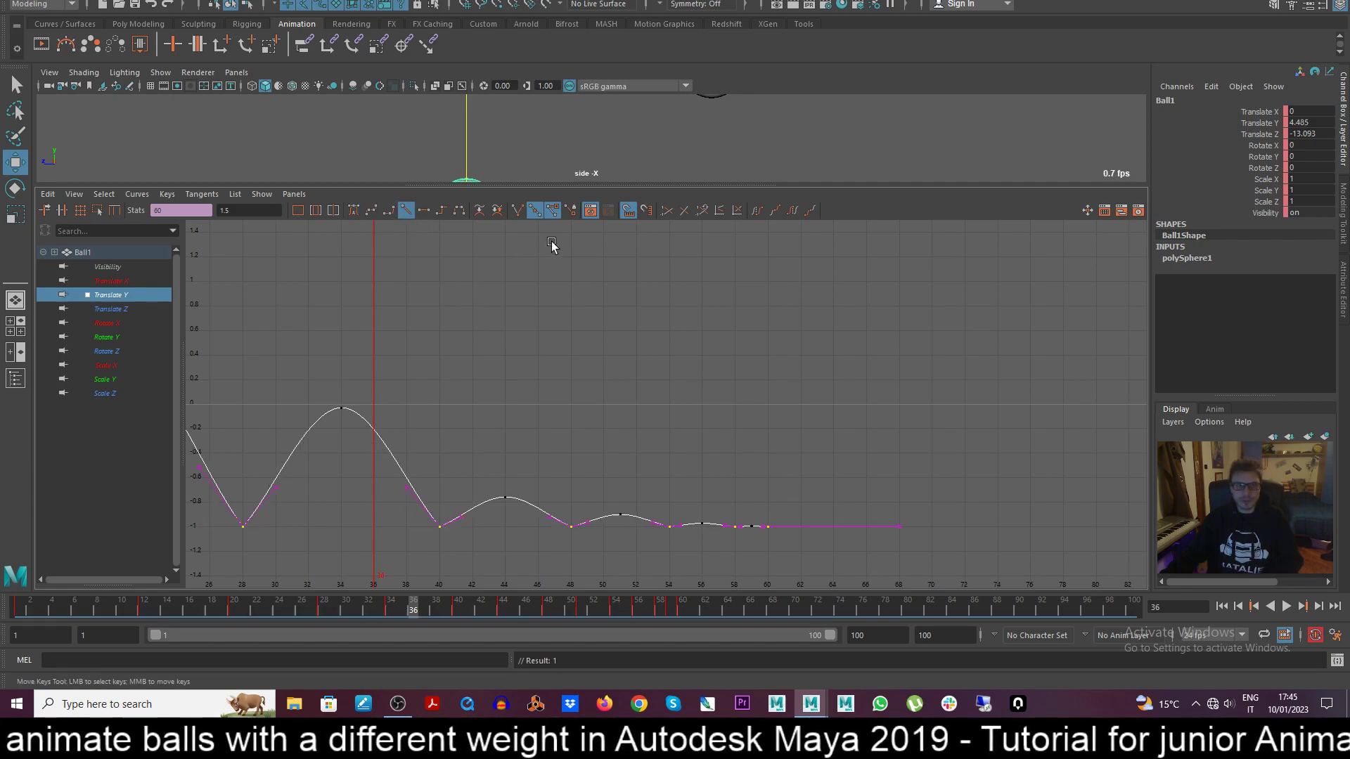
click(516, 212)
alt+middle_drag(518, 487, 458, 501)
scroll(520, 485, down, 2)
Try adjusting the frame 12 key's out-tangent, then undo the change.
scroll(519, 477, up, 2)
scroll(488, 496, down, 2)
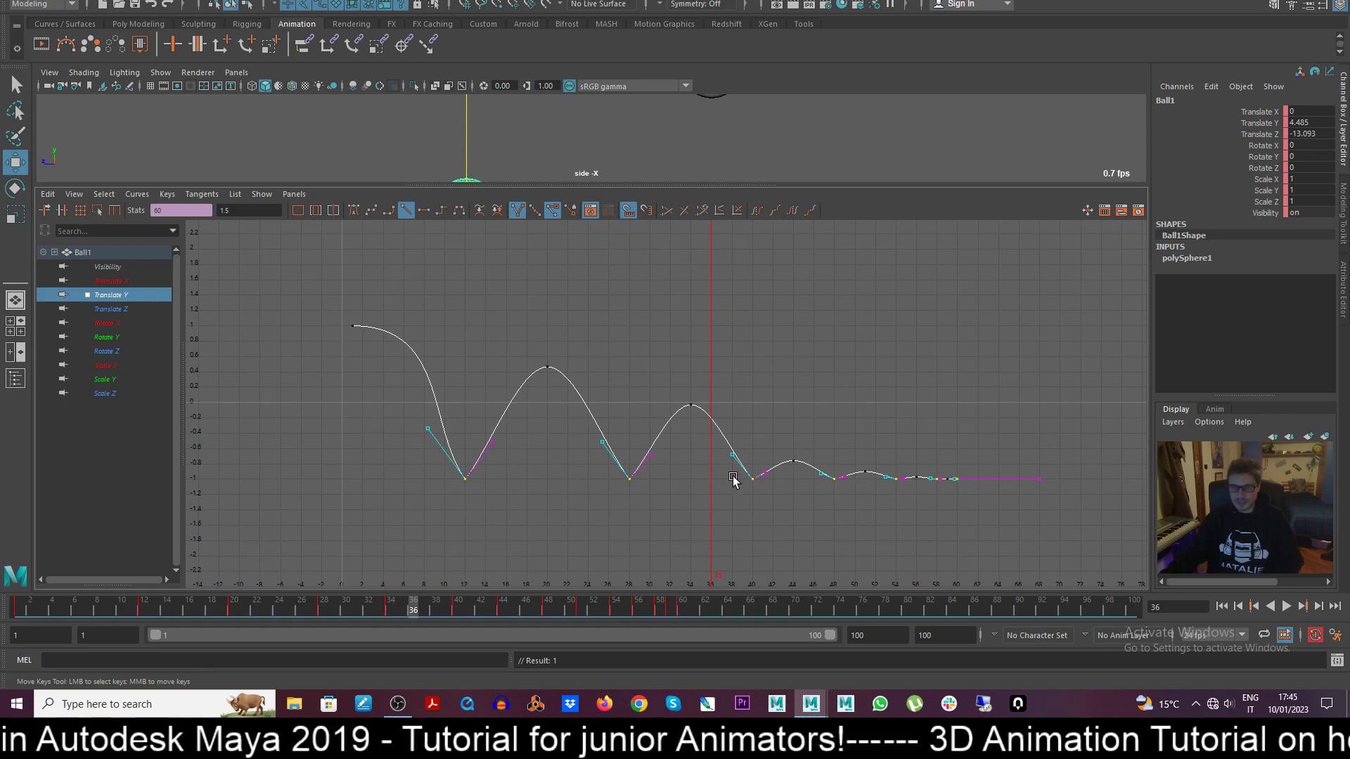
click(492, 442)
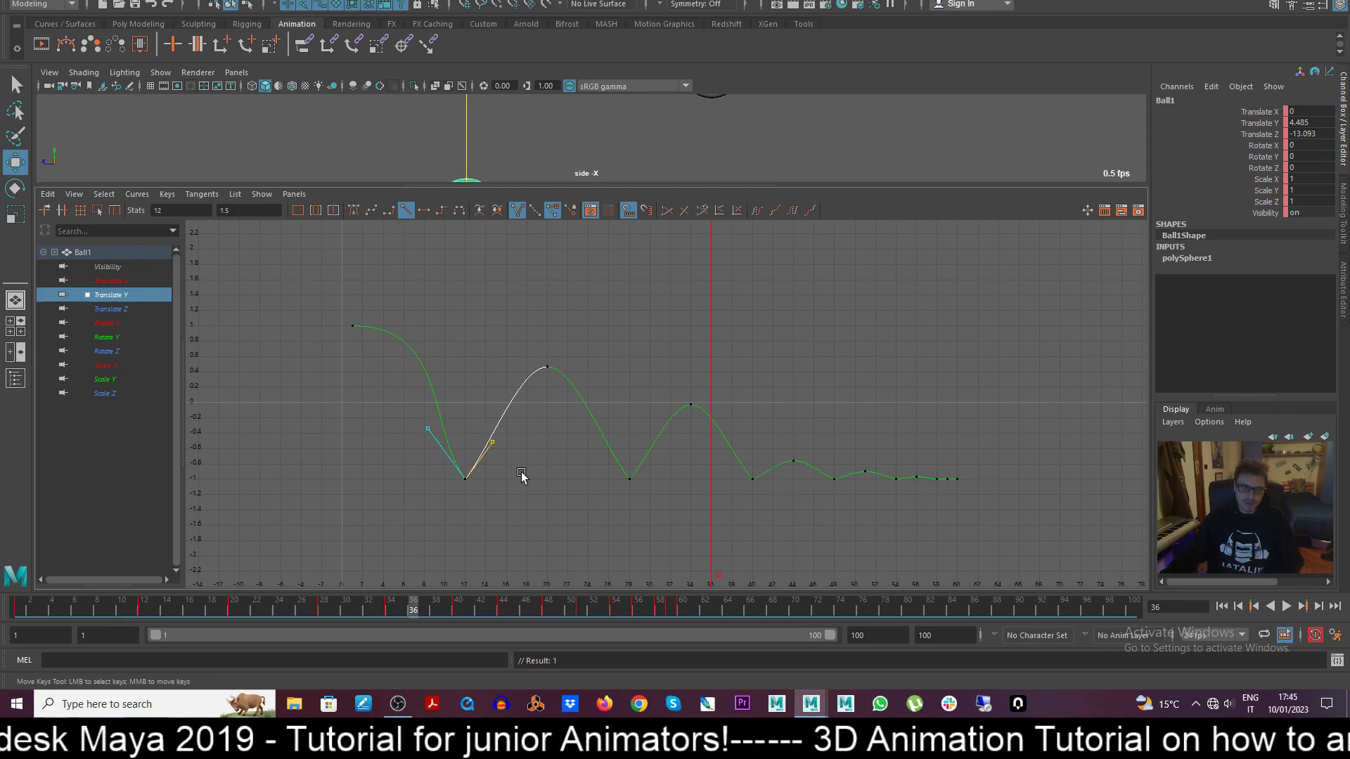
middle_drag(521, 473, 516, 466)
key(ctrl+z)
Flatten the frame 1 key's tangents and select the peak keys from frame 20 onward.
click(419, 365)
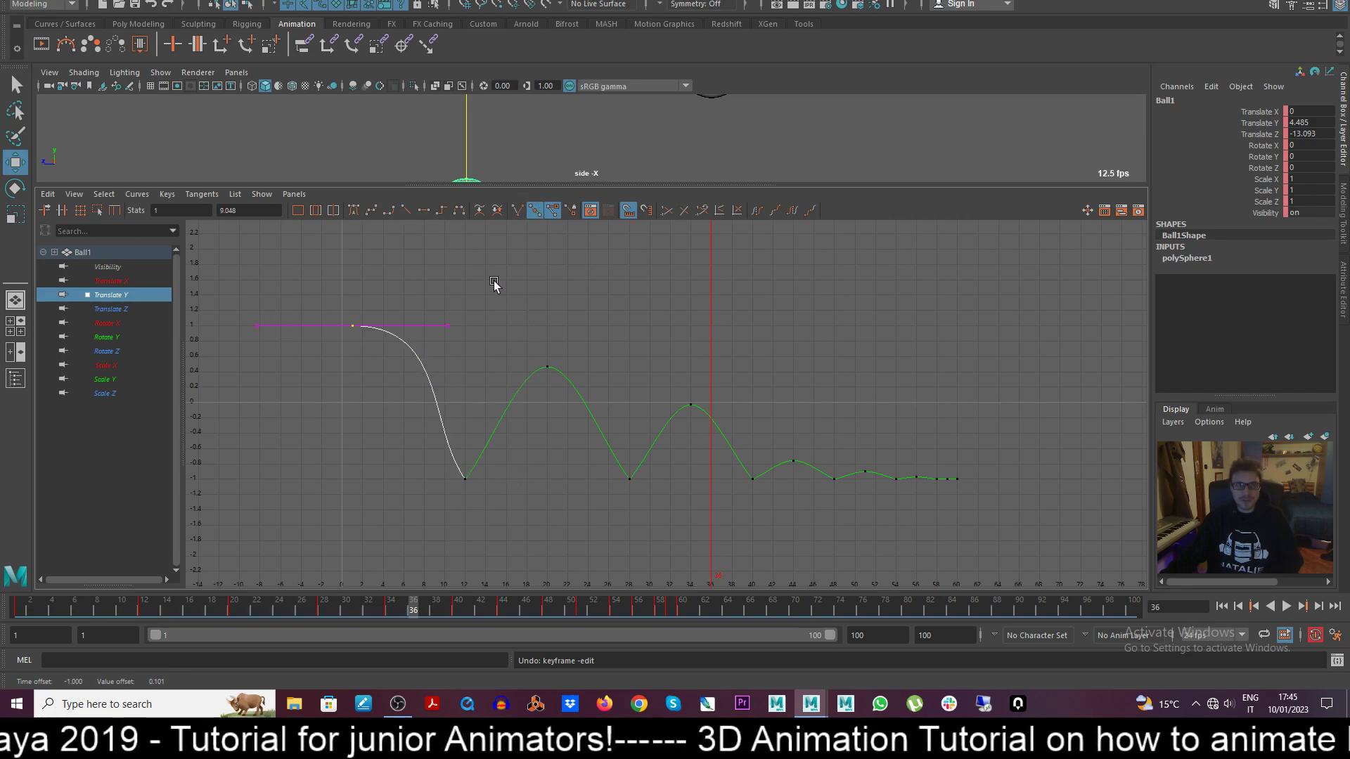
click(424, 211)
shift+click(547, 367)
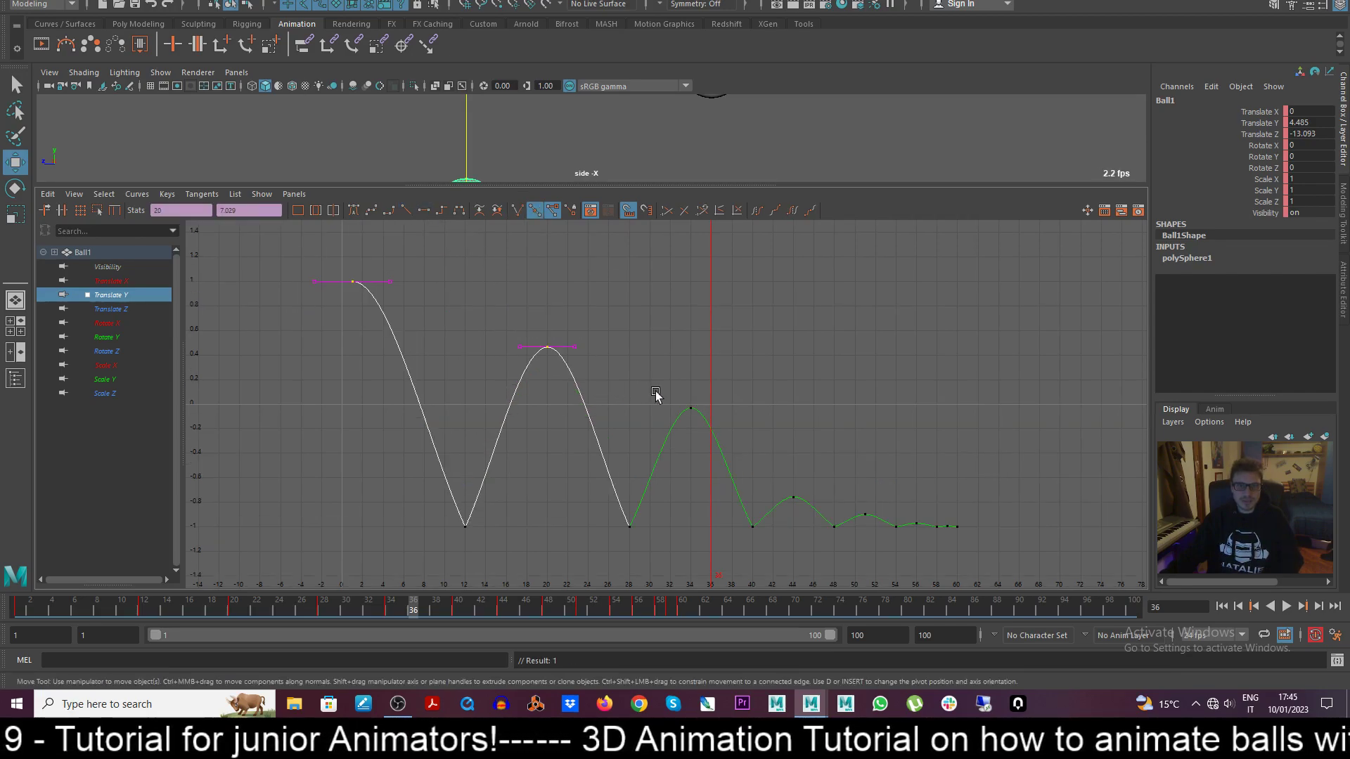
shift+drag(740, 424, 741, 424)
shift+drag(780, 480, 794, 494)
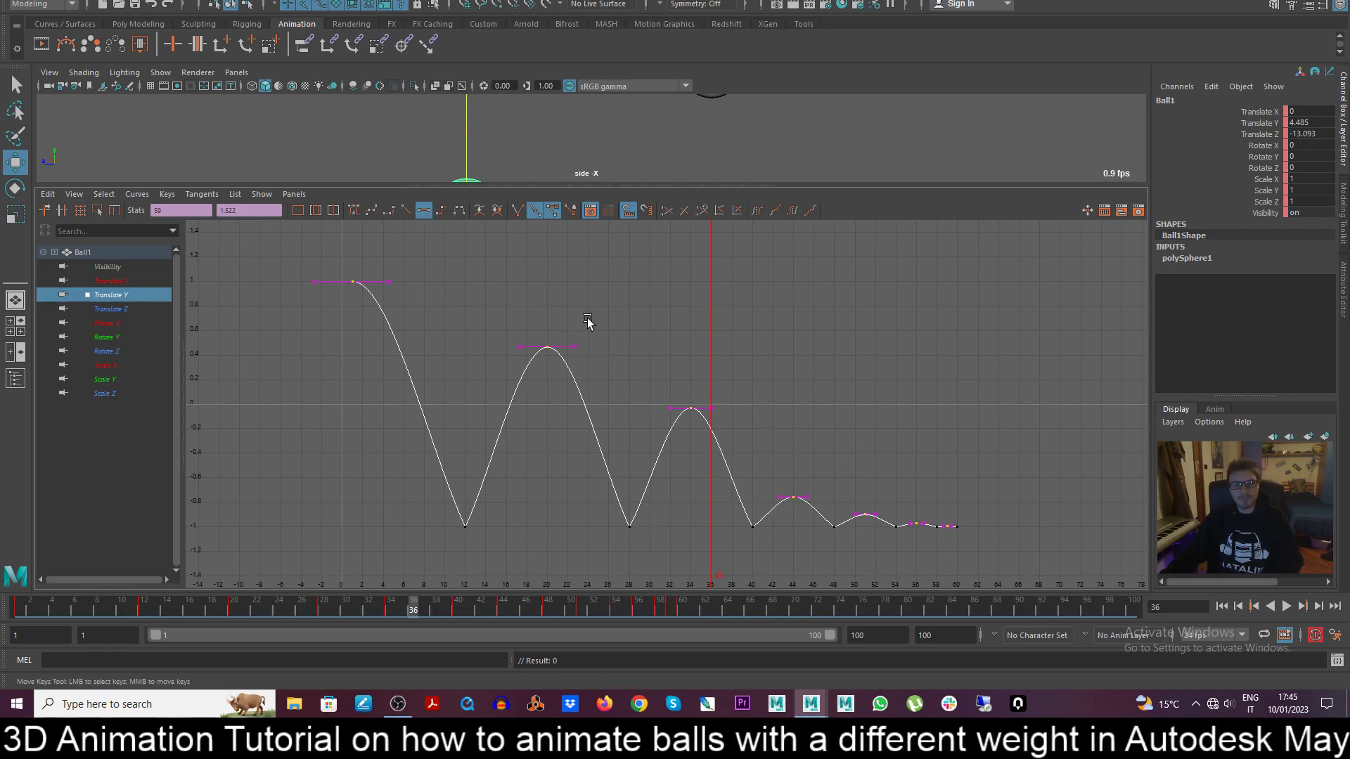
Pull both tangents of Ball1's frame-12 contact key upward to sharpen that impact.
drag(427, 503, 472, 534)
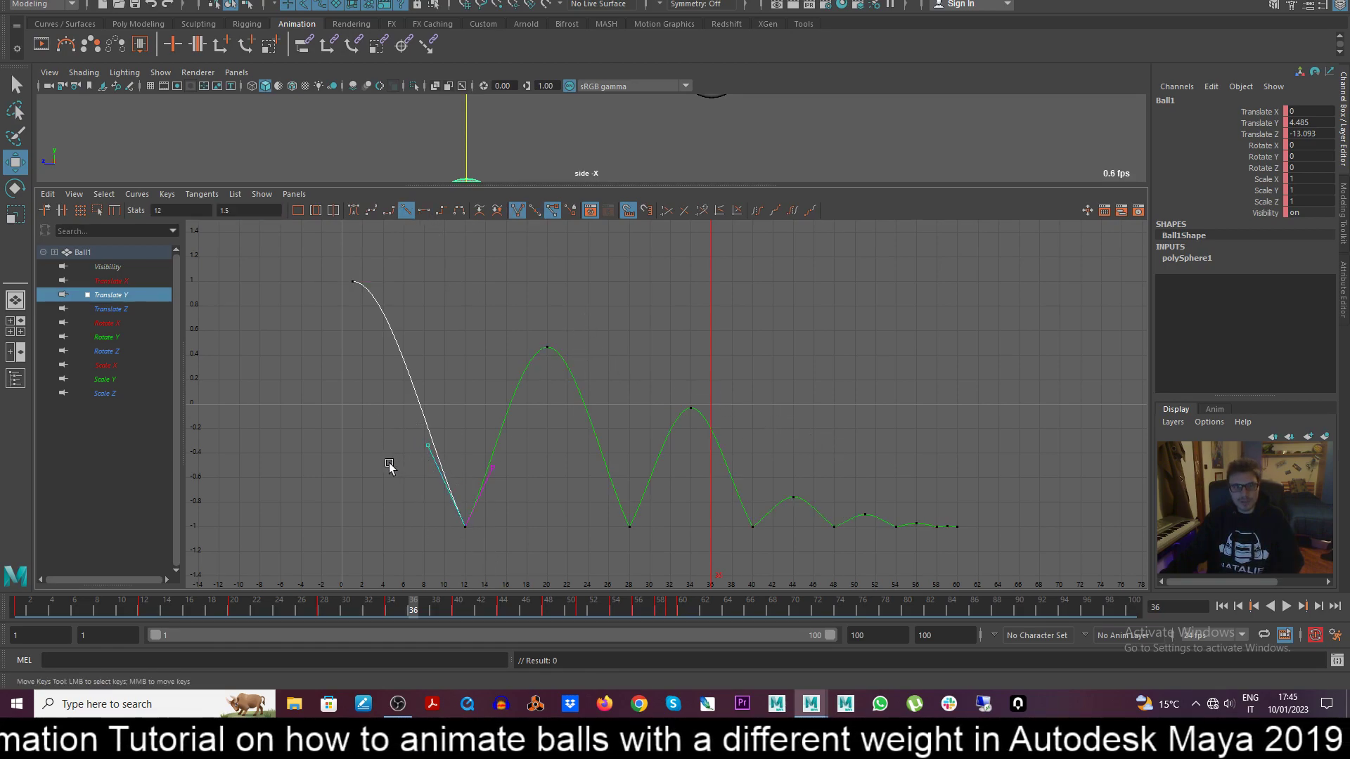
middle_drag(389, 466, 383, 391)
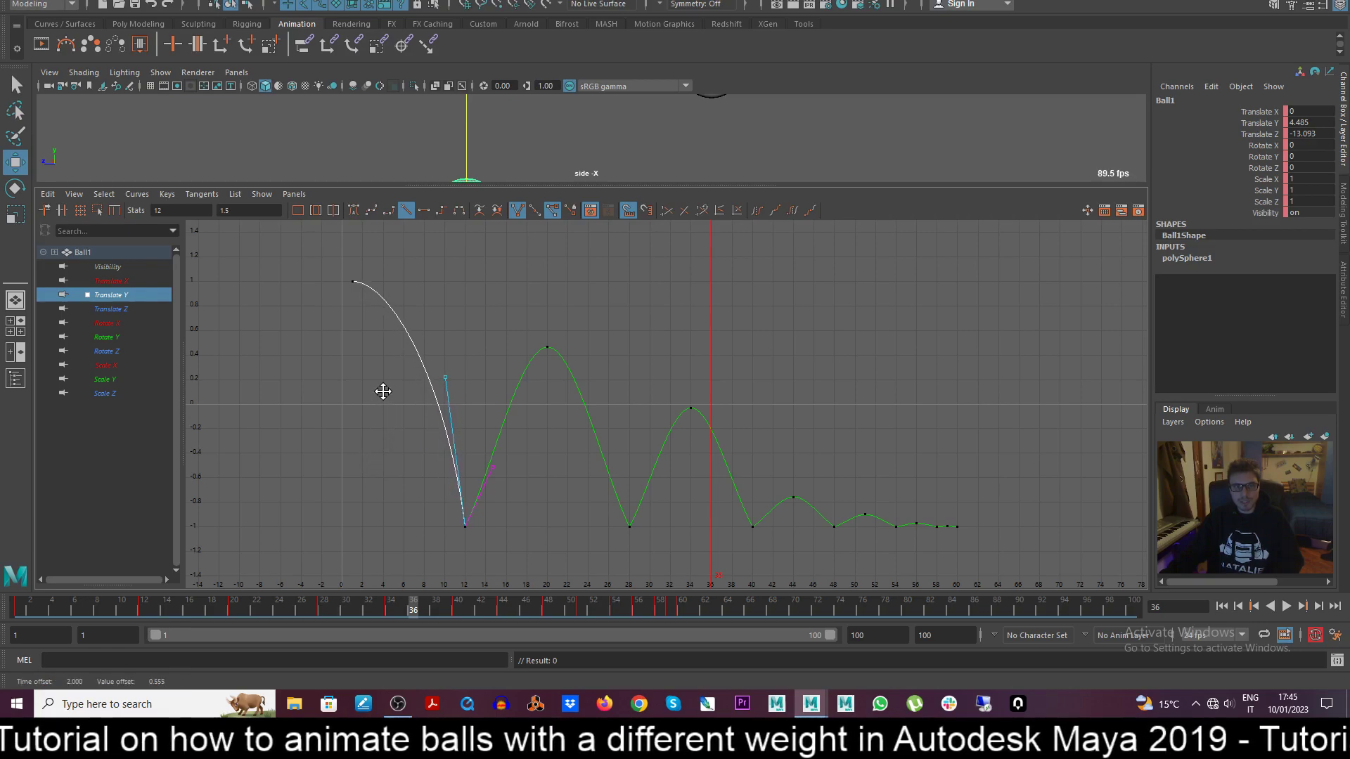
drag(483, 457, 521, 512)
middle_drag(521, 513, 514, 408)
Steepen the incoming and outgoing tangents at the frame-28 contact key.
drag(617, 538, 629, 507)
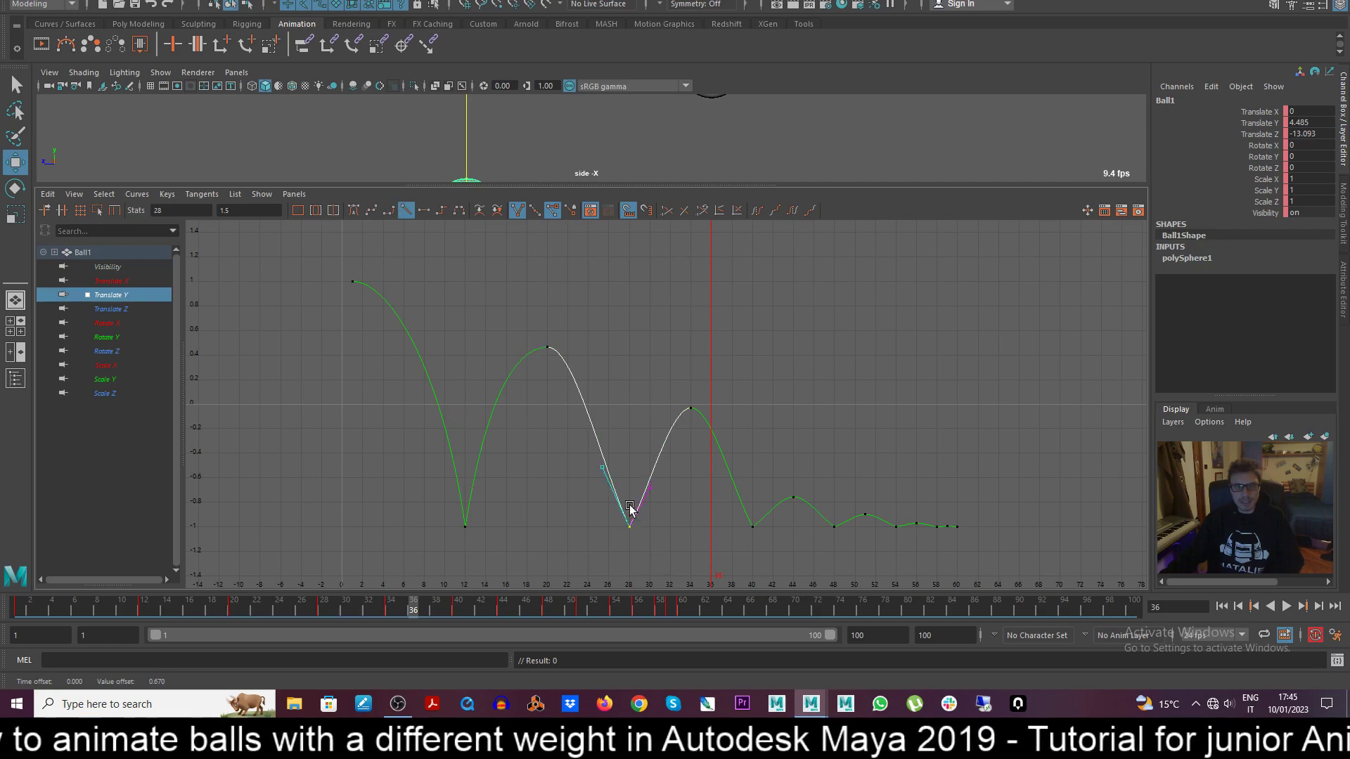
middle_drag(577, 504, 610, 433)
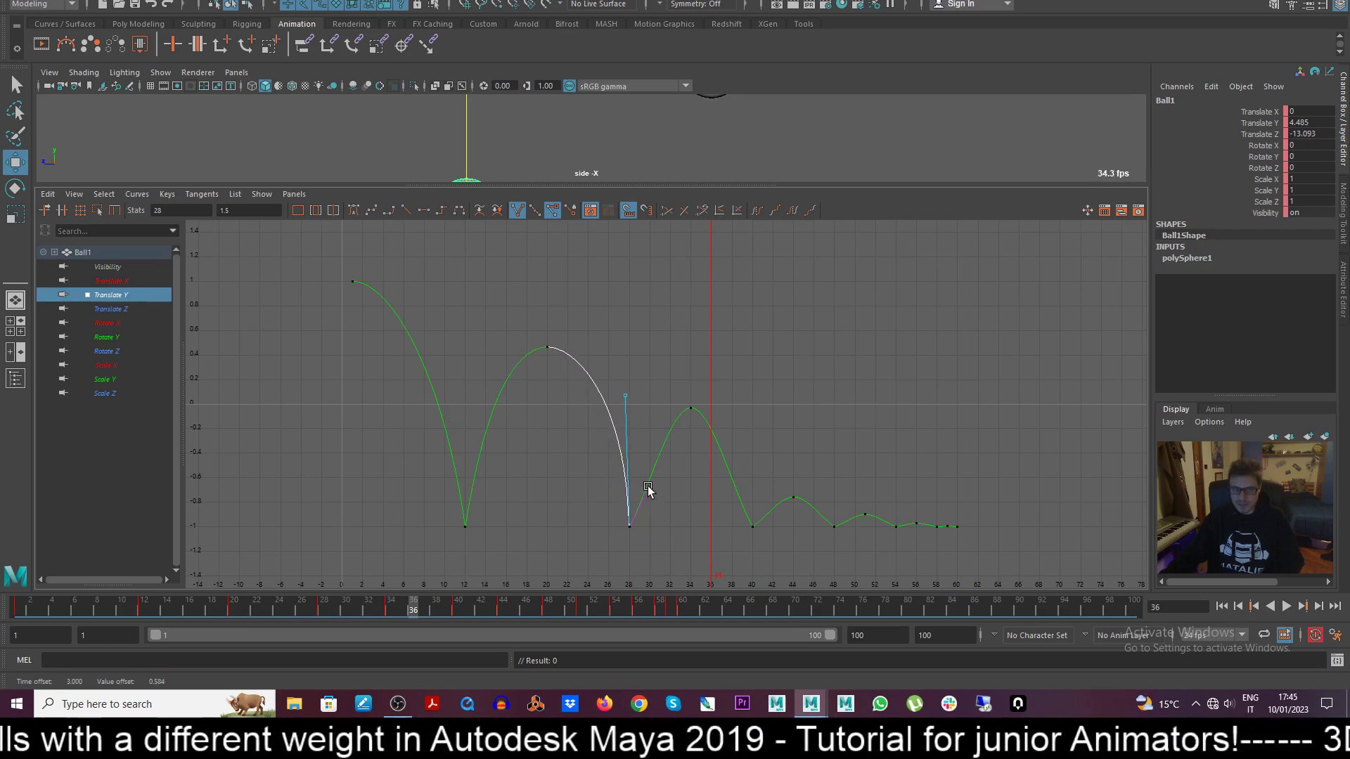
middle_drag(648, 490, 694, 473)
Make the frame-40 contact key's incoming tangent vertical.
click(751, 527)
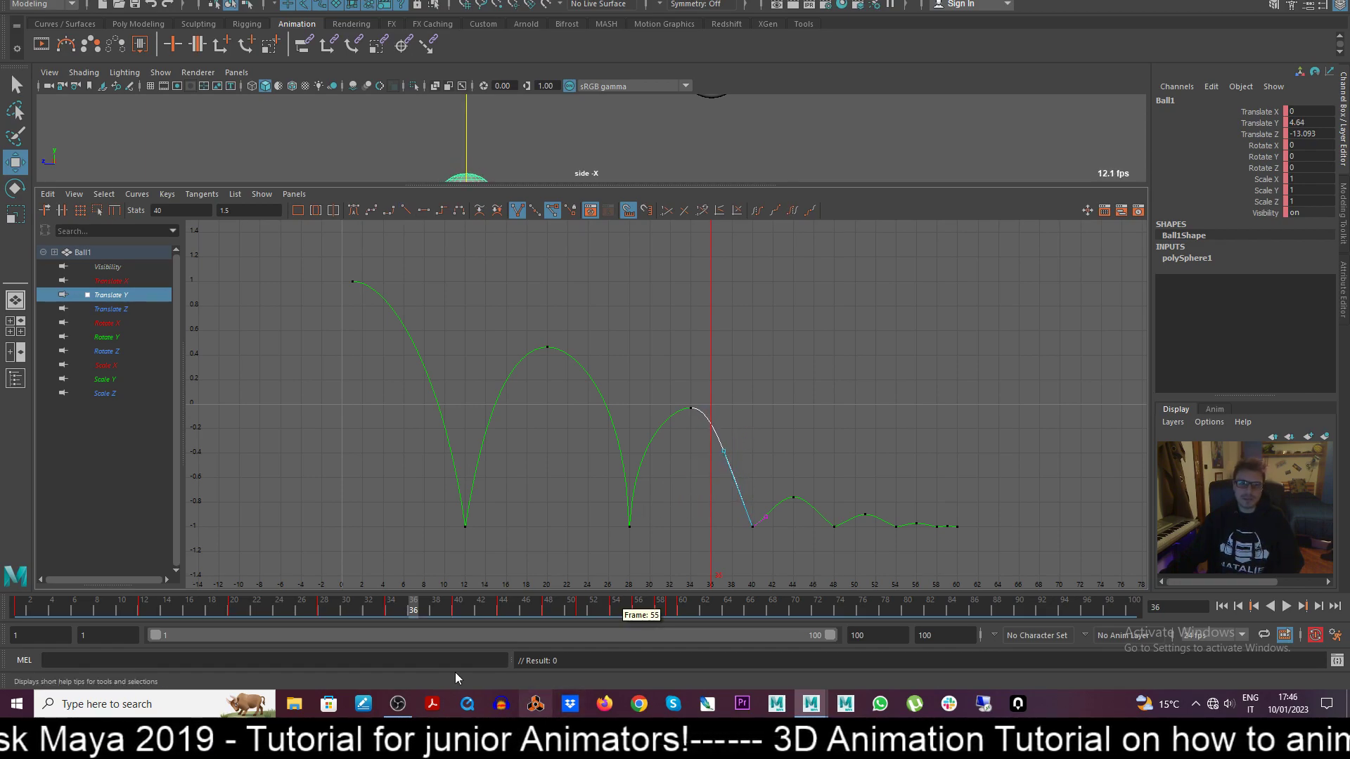
click(379, 610)
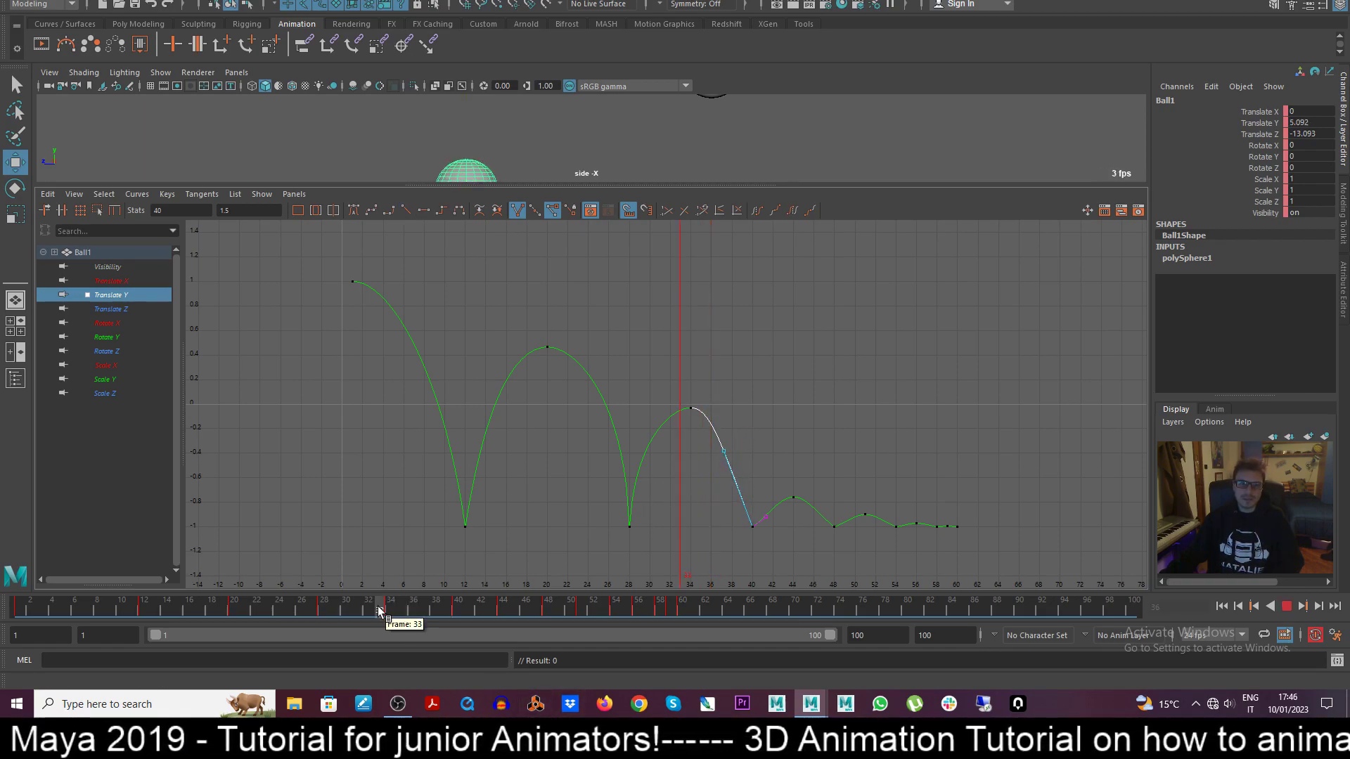
drag(379, 610, 116, 609)
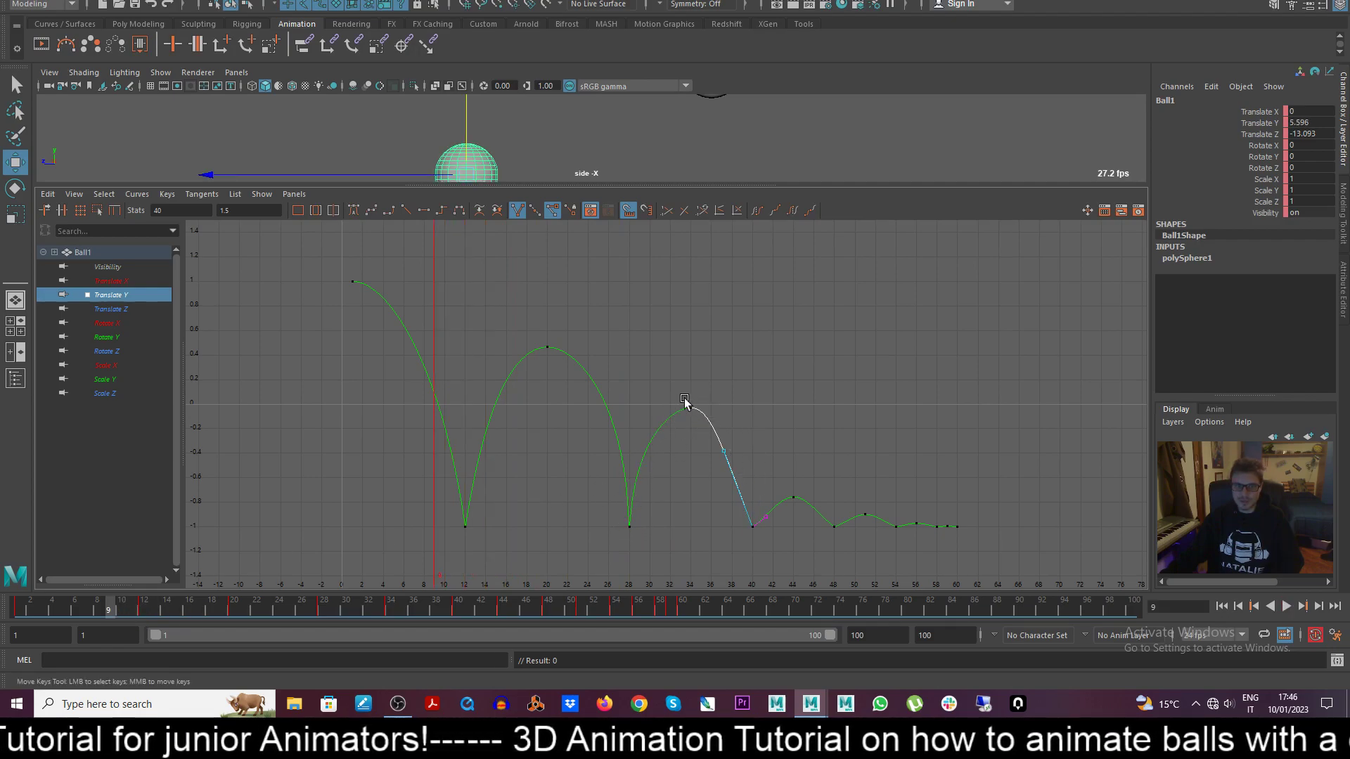
middle_drag(685, 402, 731, 515)
key(ctrl+z)
middle_drag(711, 458, 736, 472)
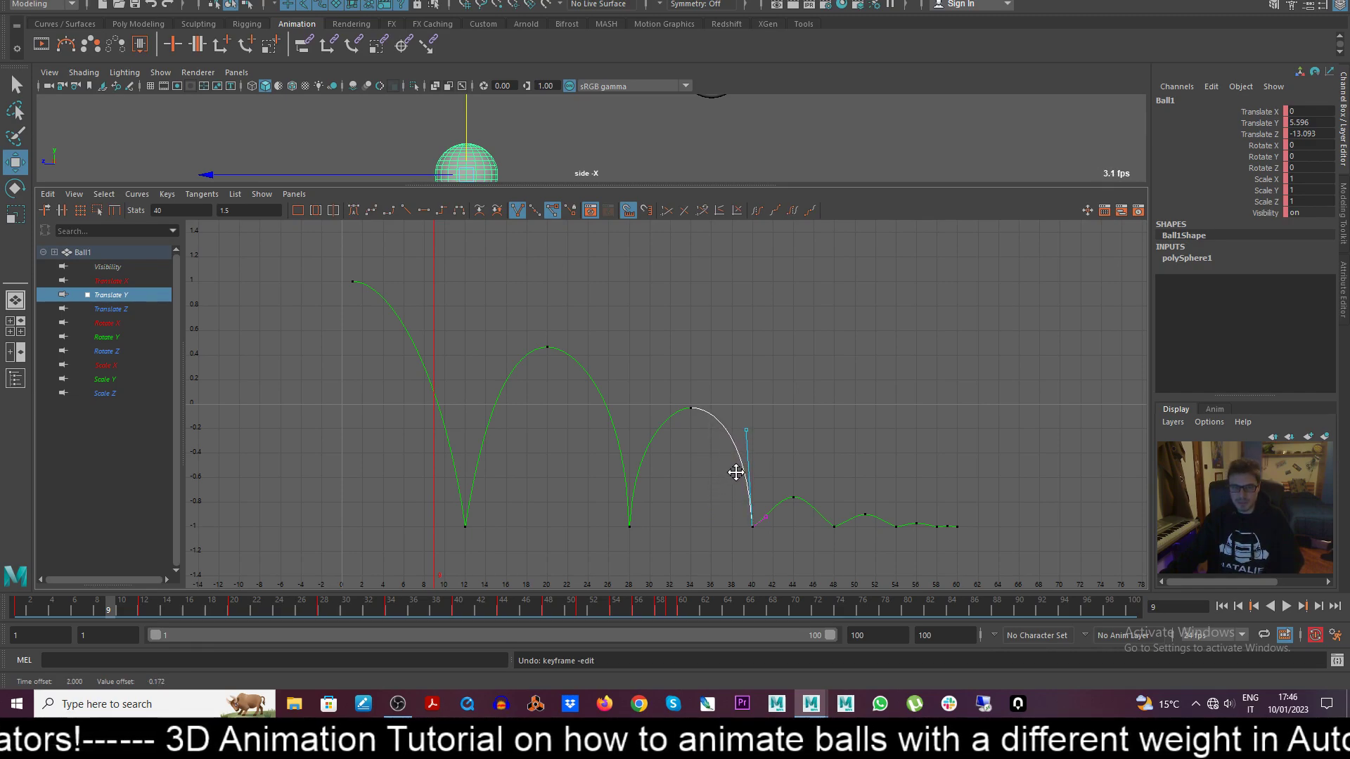
click(465, 526)
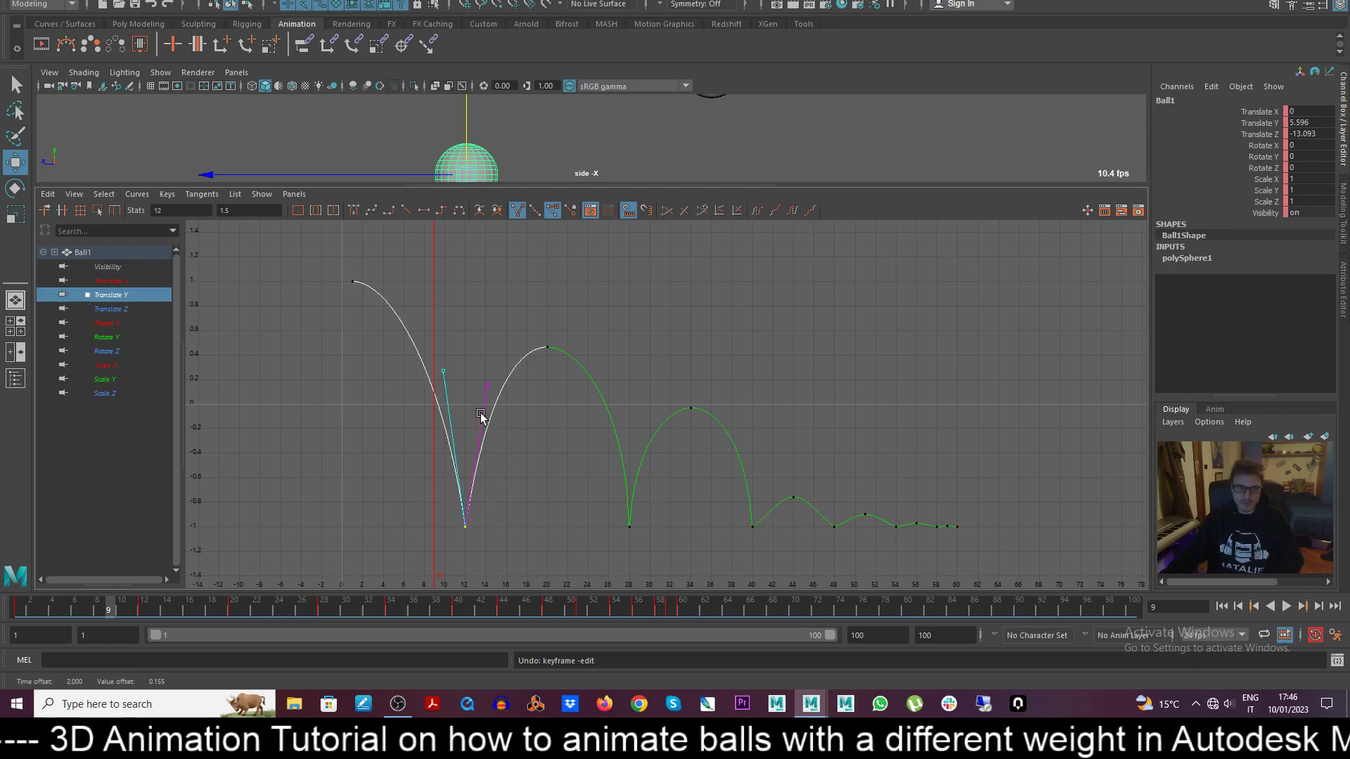
scroll(509, 444, down, 3)
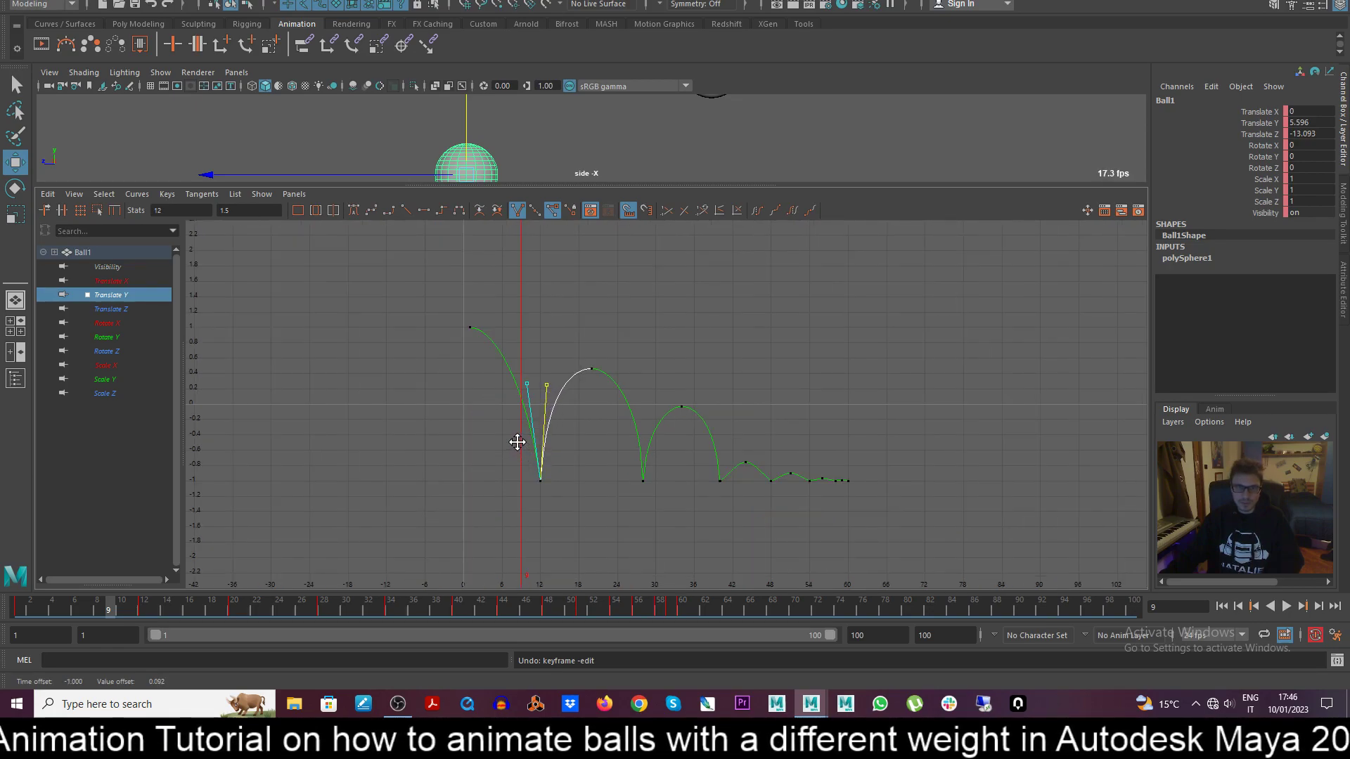
click(517, 441)
scroll(696, 506, up, 5)
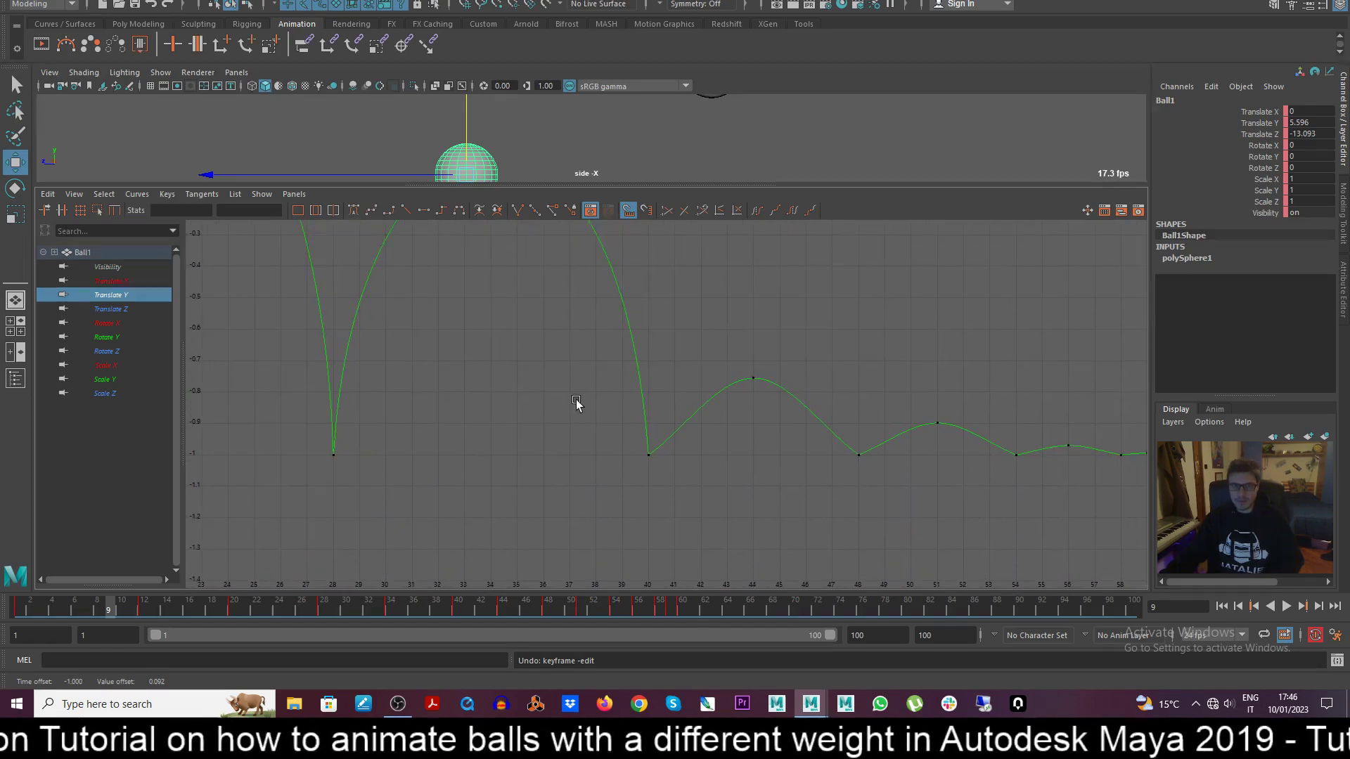
drag(576, 402, 674, 467)
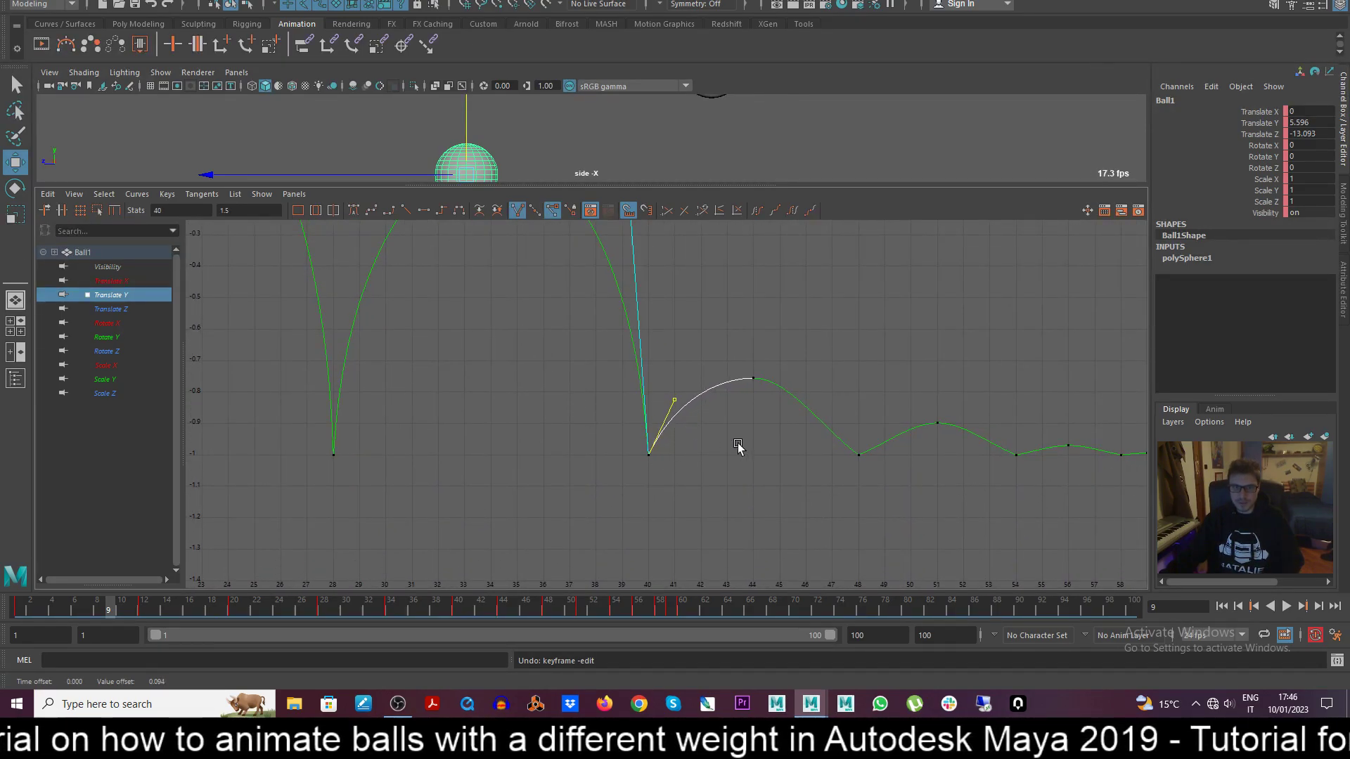
drag(878, 490, 840, 439)
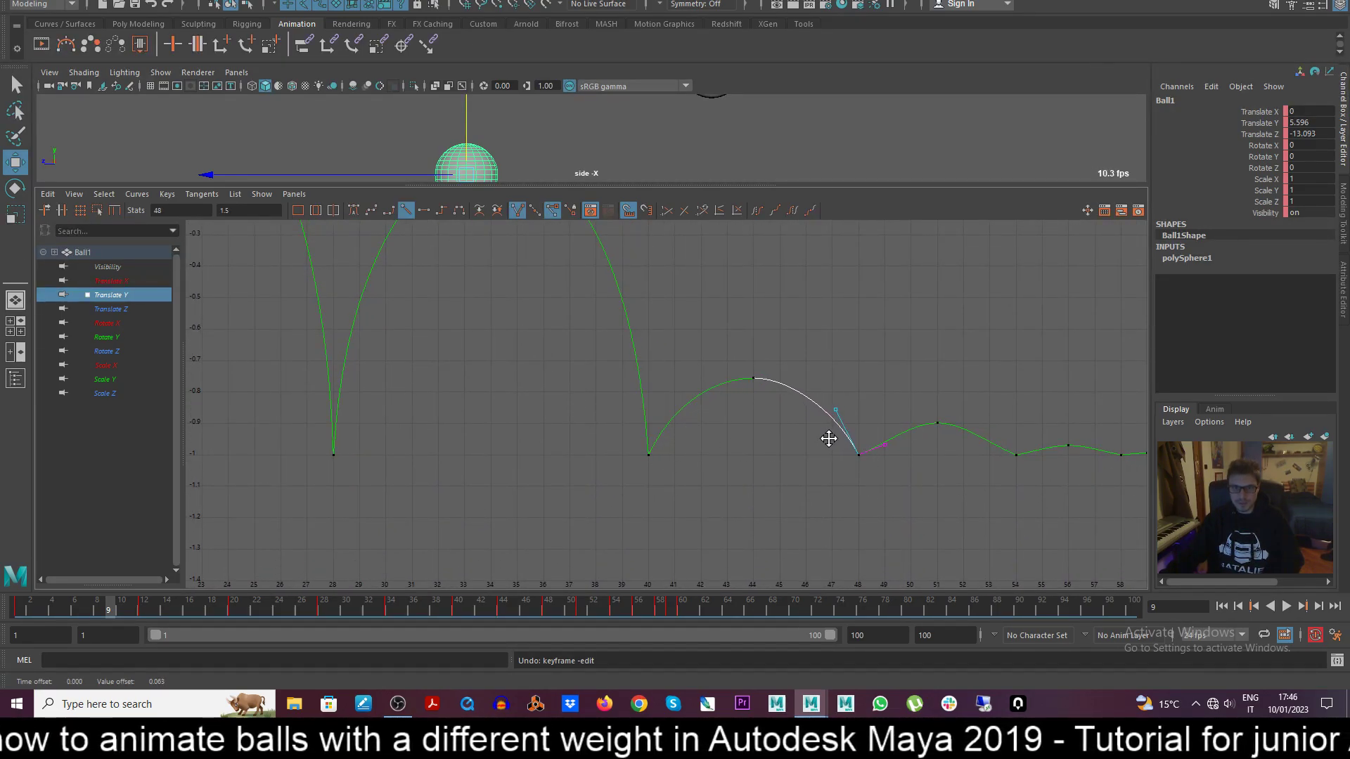
click(861, 442)
scroll(783, 449, down, 5)
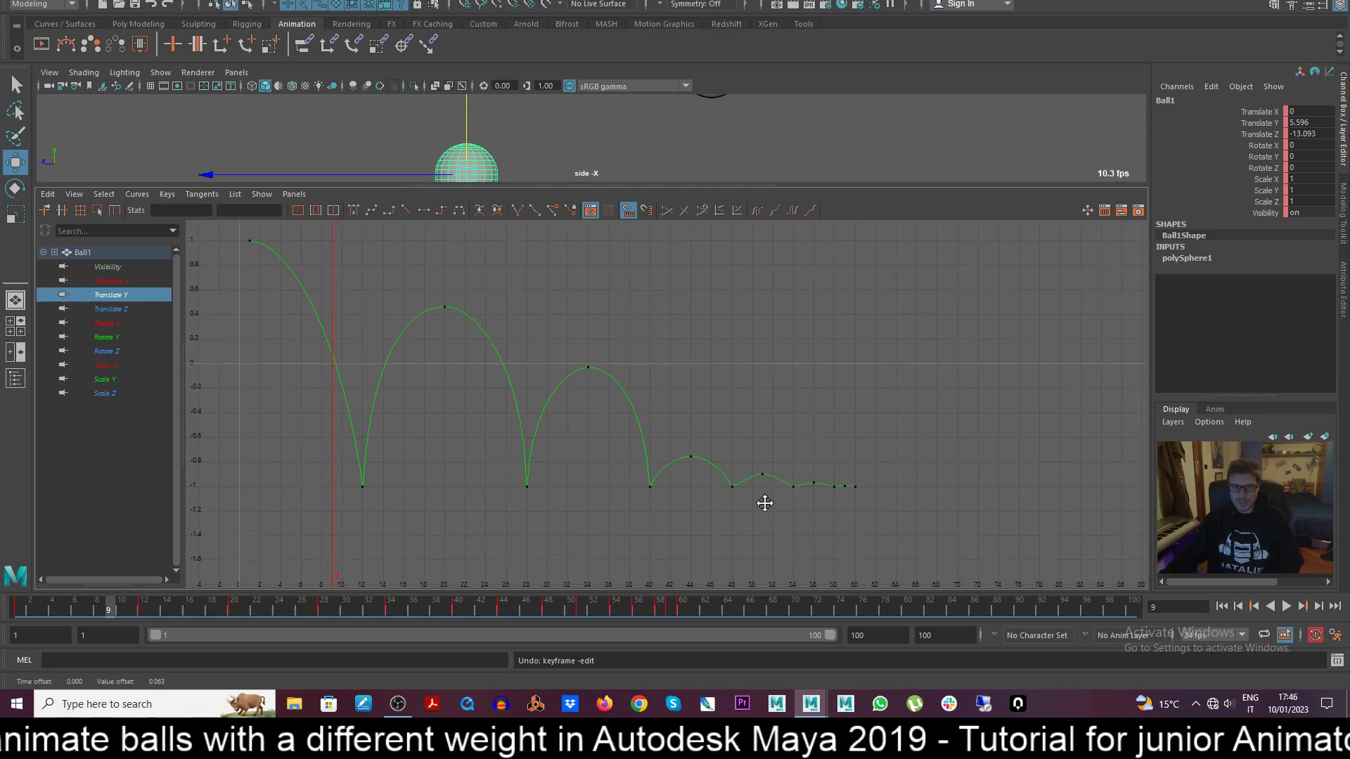
drag(669, 448, 697, 511)
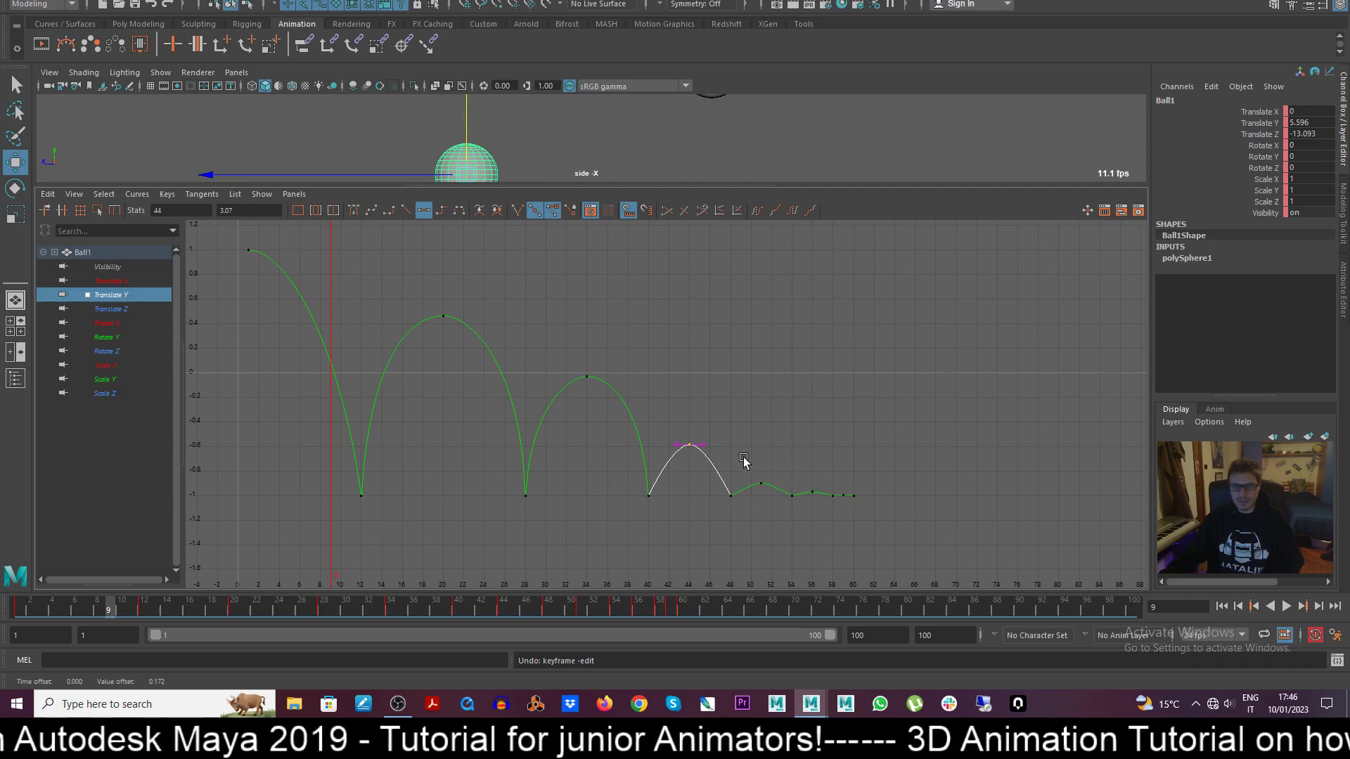
Nudge the frame-20 peak key down and drag the frame-28 out-tangent up steeply.
click(443, 316)
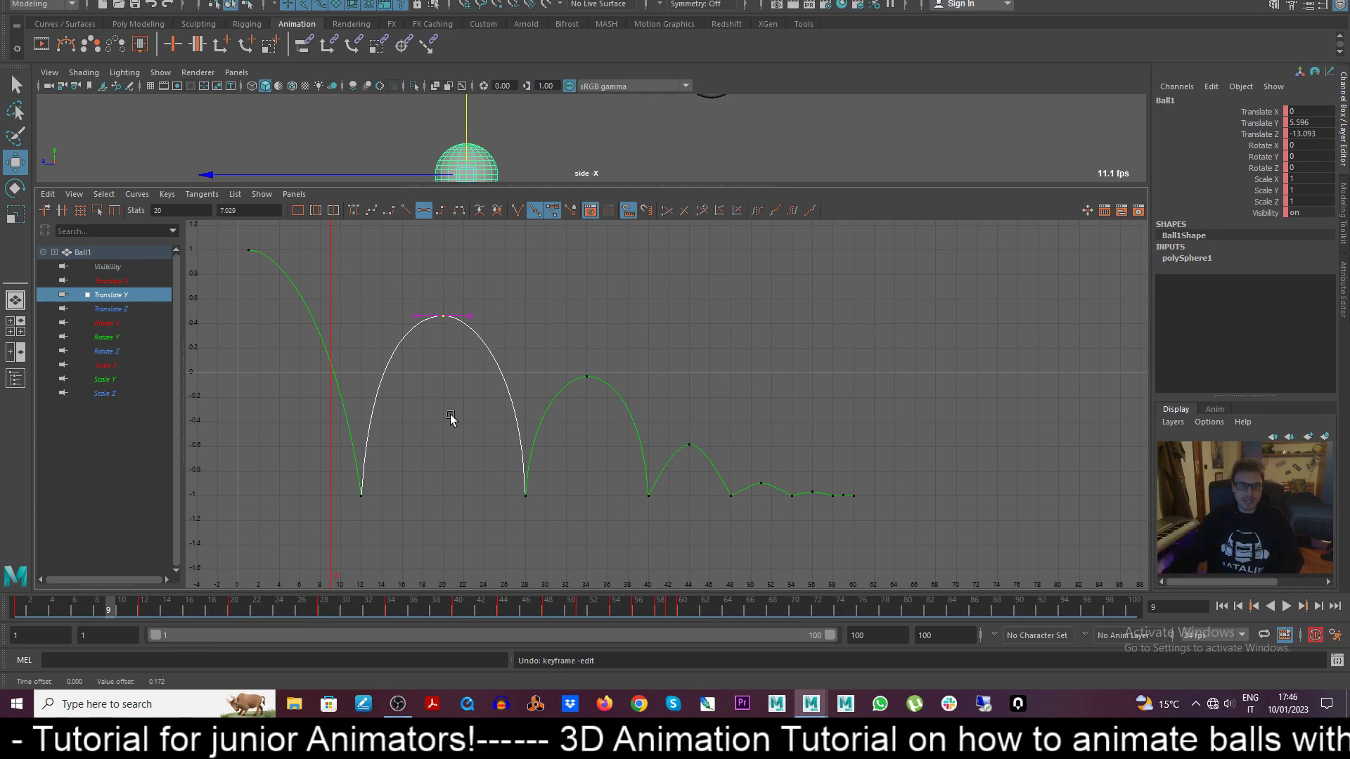
middle_drag(450, 415, 451, 421)
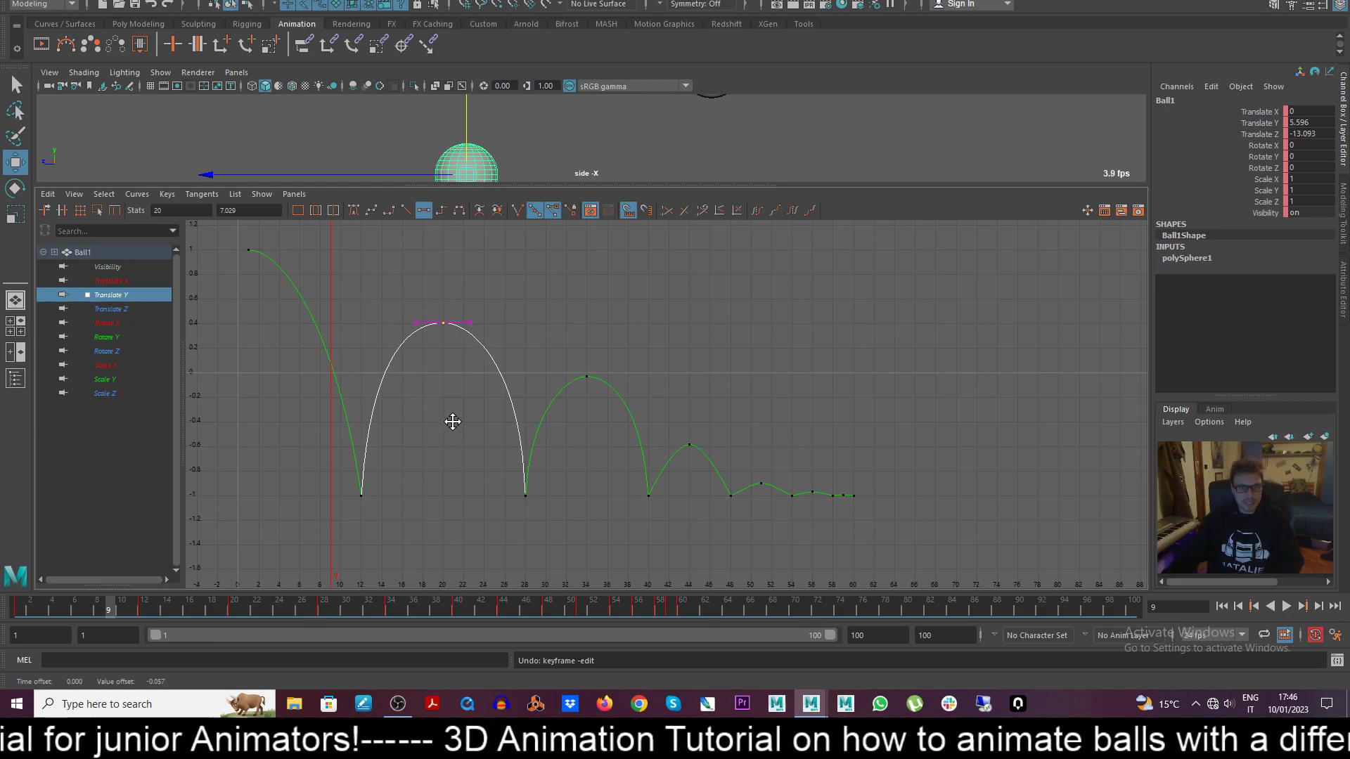
click(586, 379)
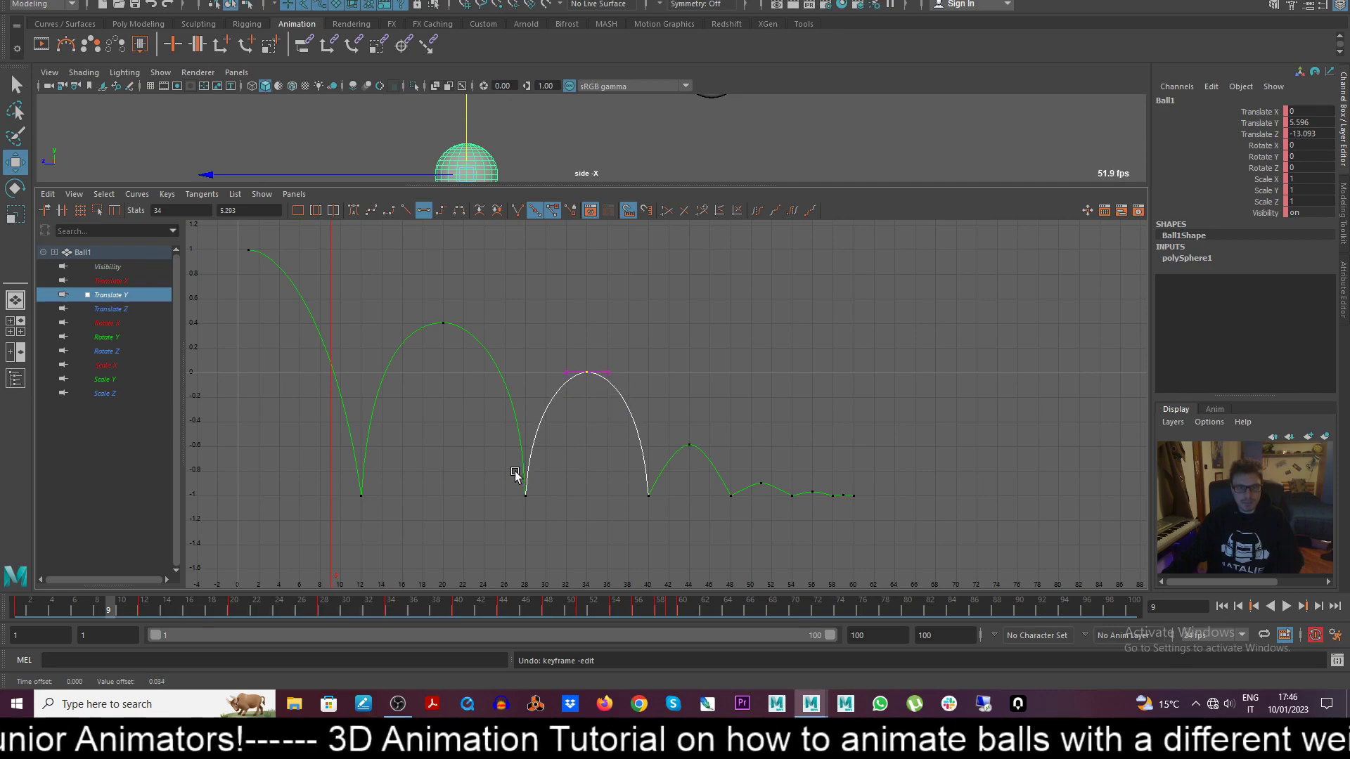
click(524, 492)
click(537, 417)
middle_drag(530, 412, 625, 426)
click(648, 491)
drag(638, 512, 673, 489)
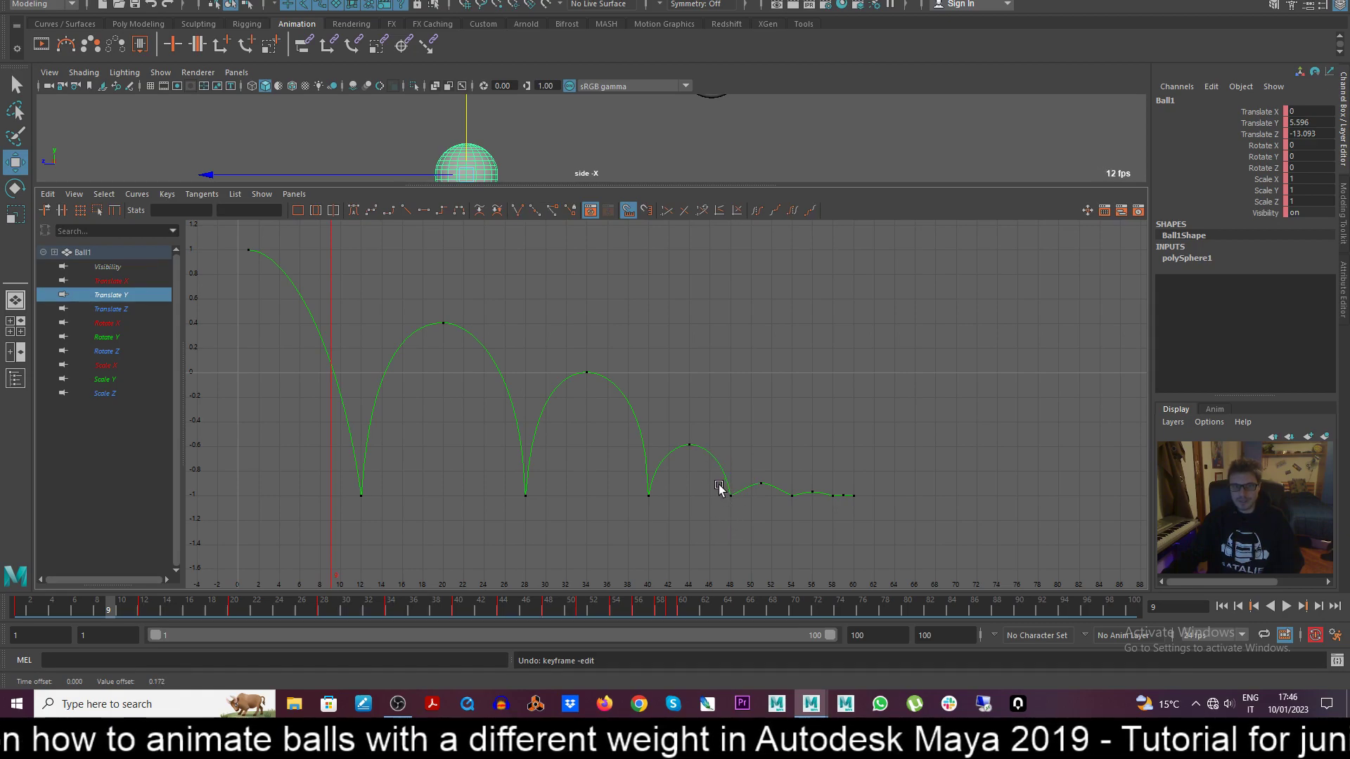
scroll(722, 488, up, 4)
alt+middle_drag(700, 422, 503, 347)
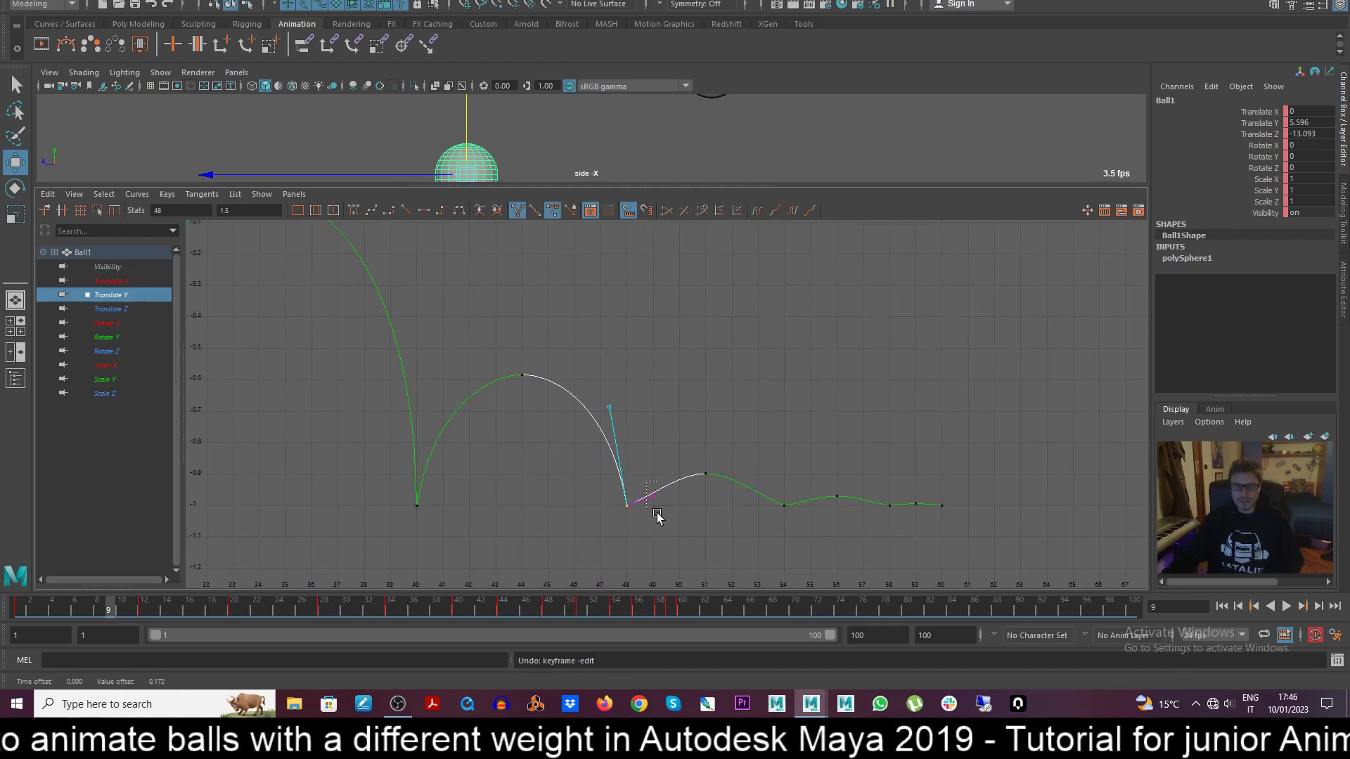
drag(657, 517, 658, 509)
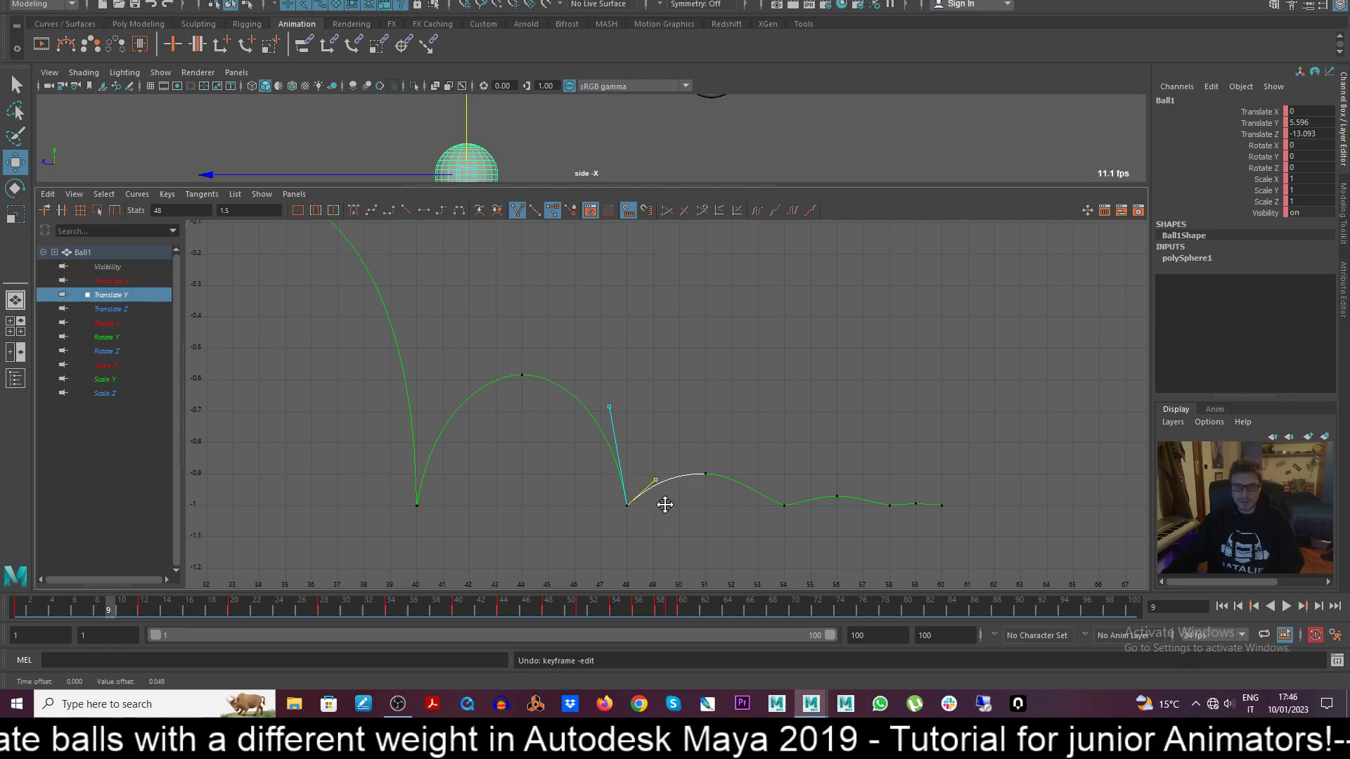
click(729, 510)
drag(801, 529, 789, 488)
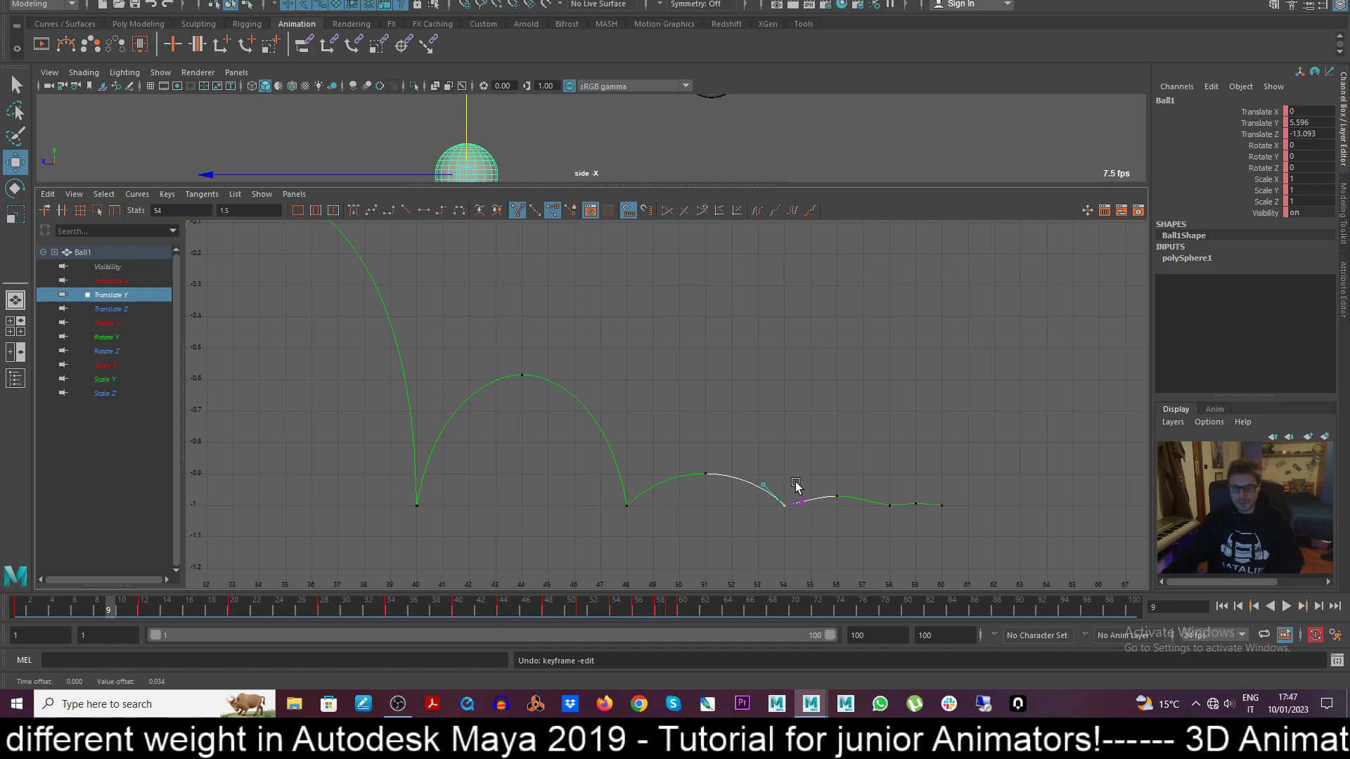
click(887, 516)
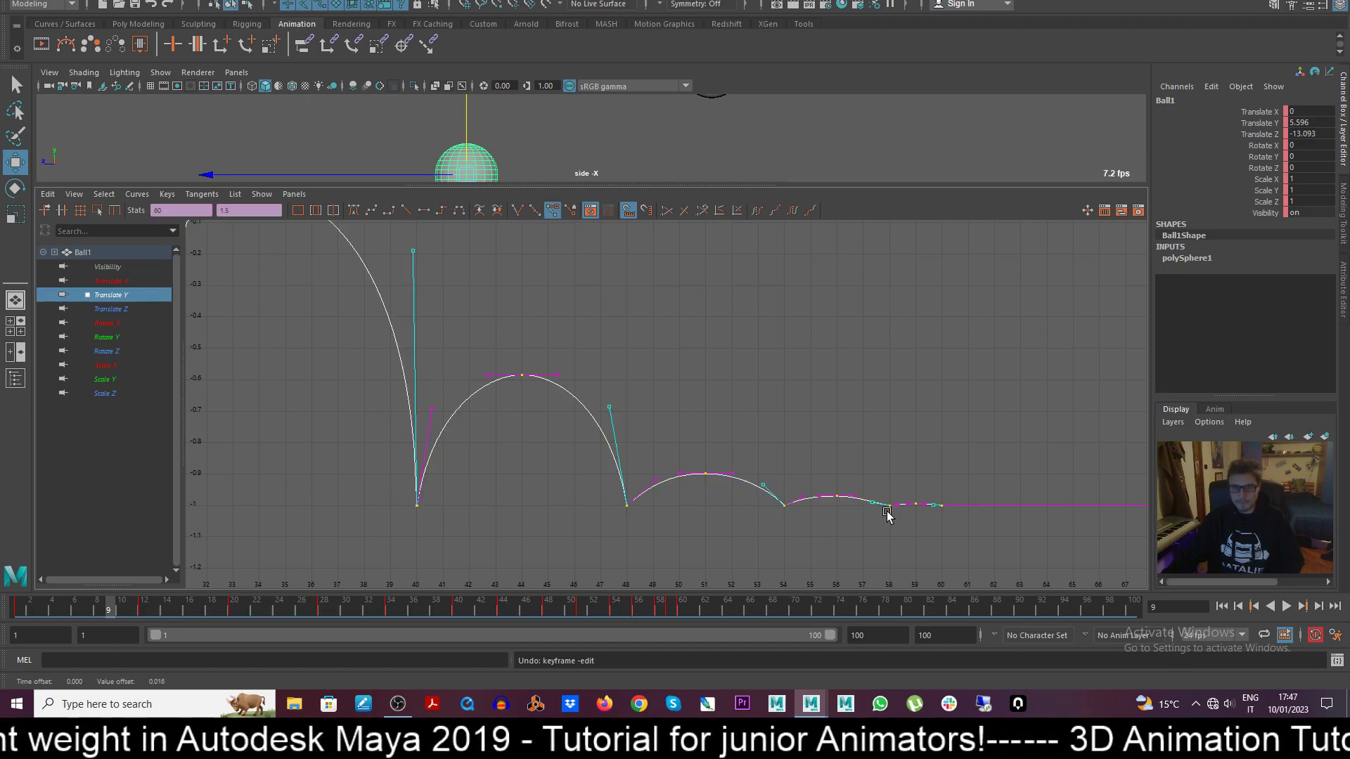
click(876, 490)
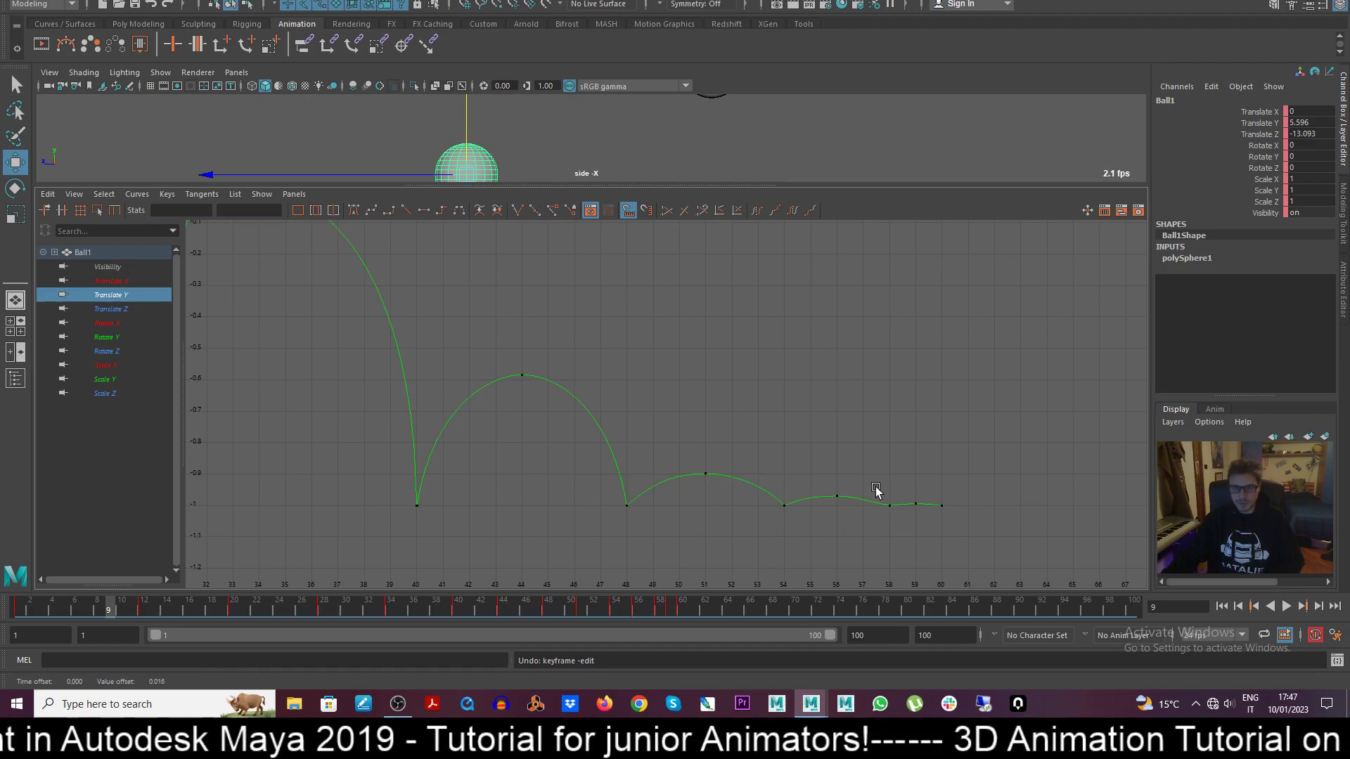
drag(893, 518, 892, 517)
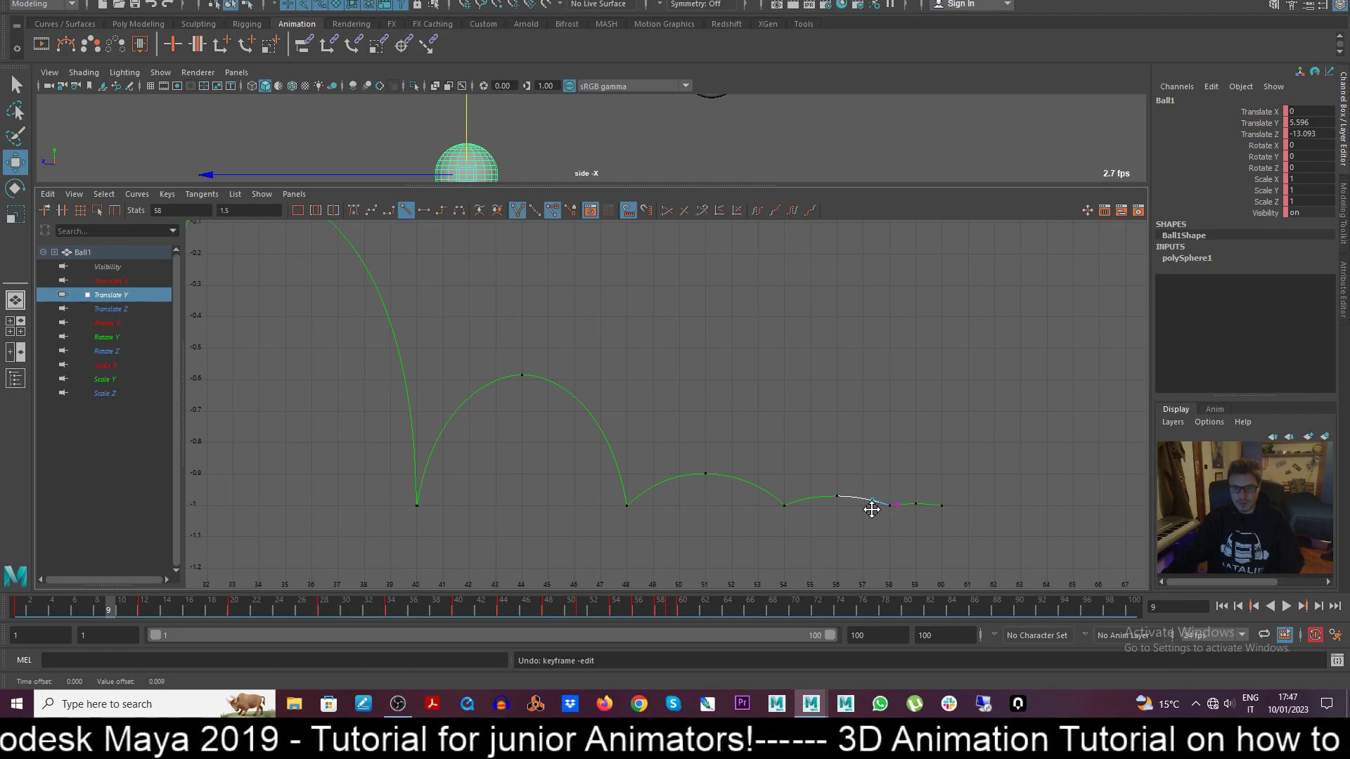
click(935, 512)
key(a)
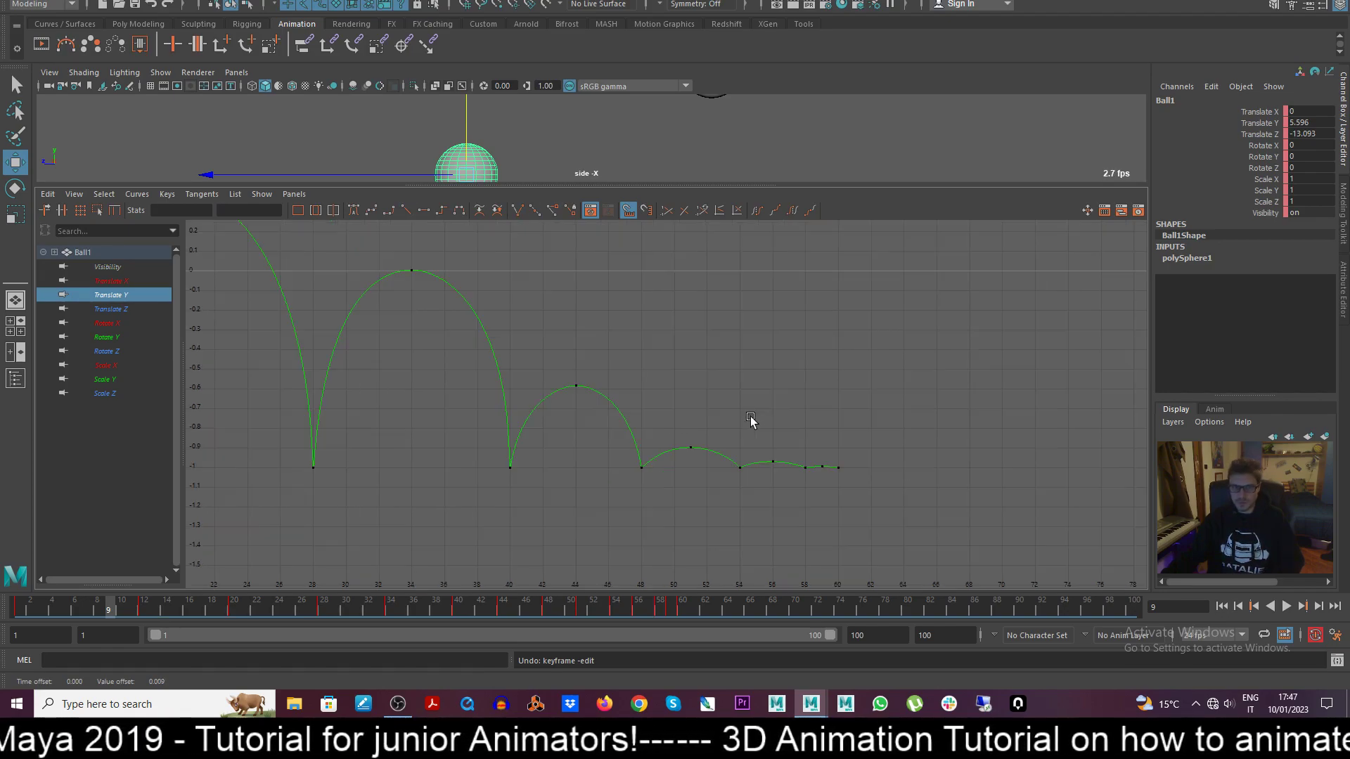
scroll(751, 420, down, 5)
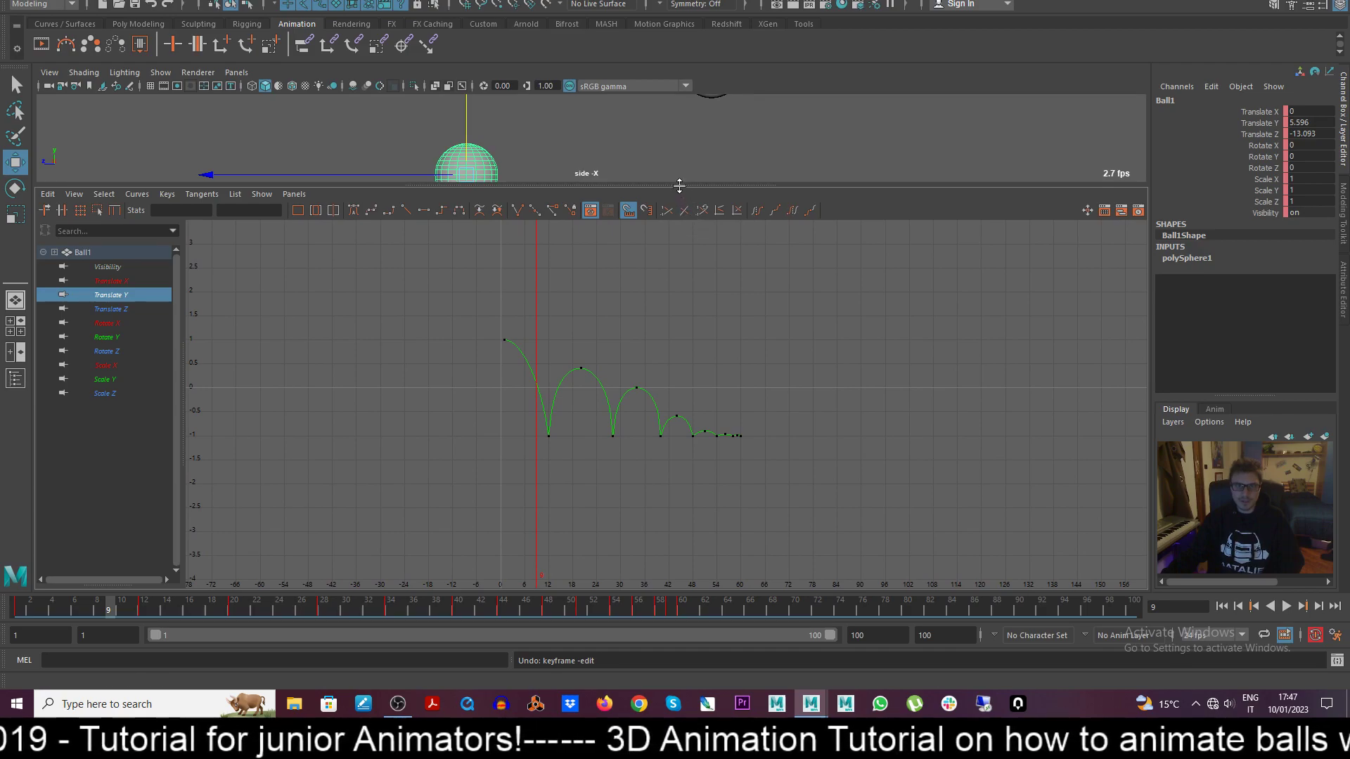
Play the bounce in a maximized side view, then reselect Ball1 and reopen the Graph Editor.
key(space)
click(787, 447)
click(1223, 606)
key(alt+v)
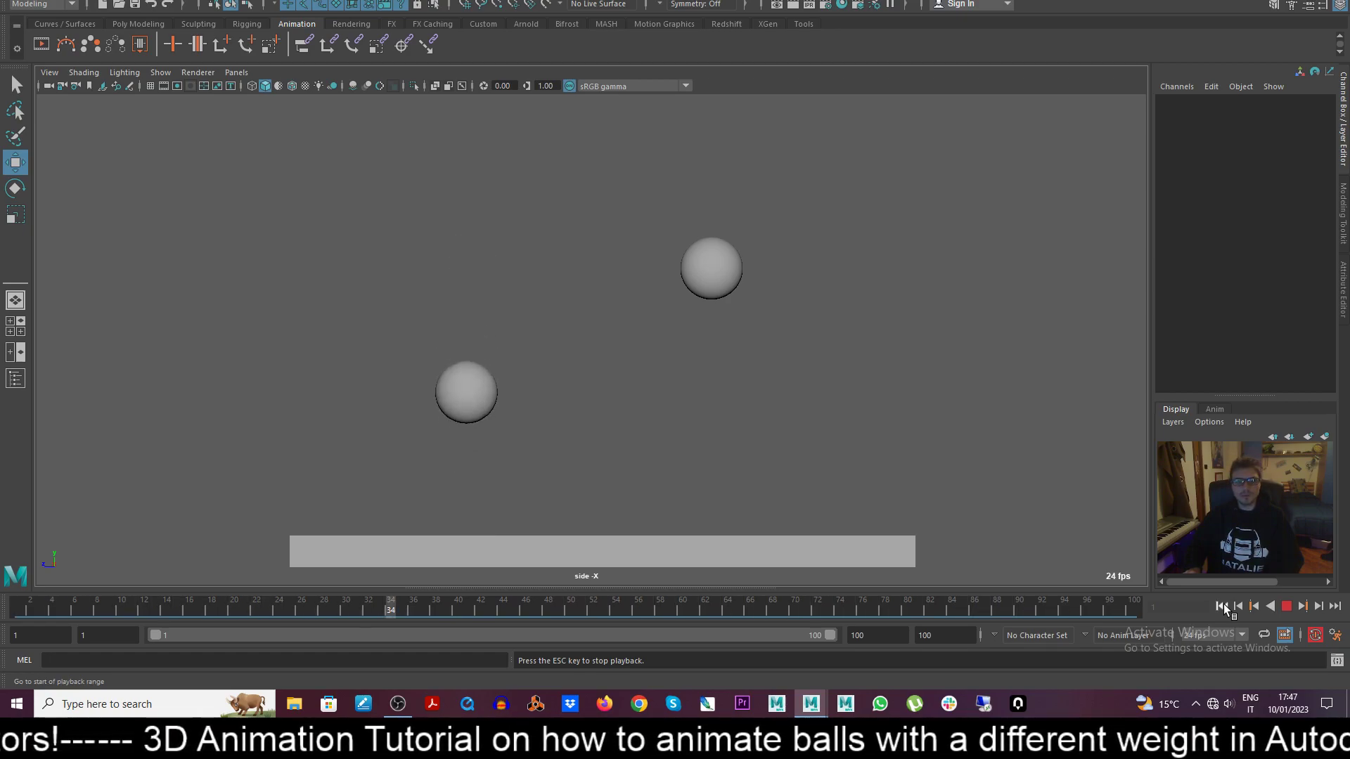
key(Escape)
click(466, 503)
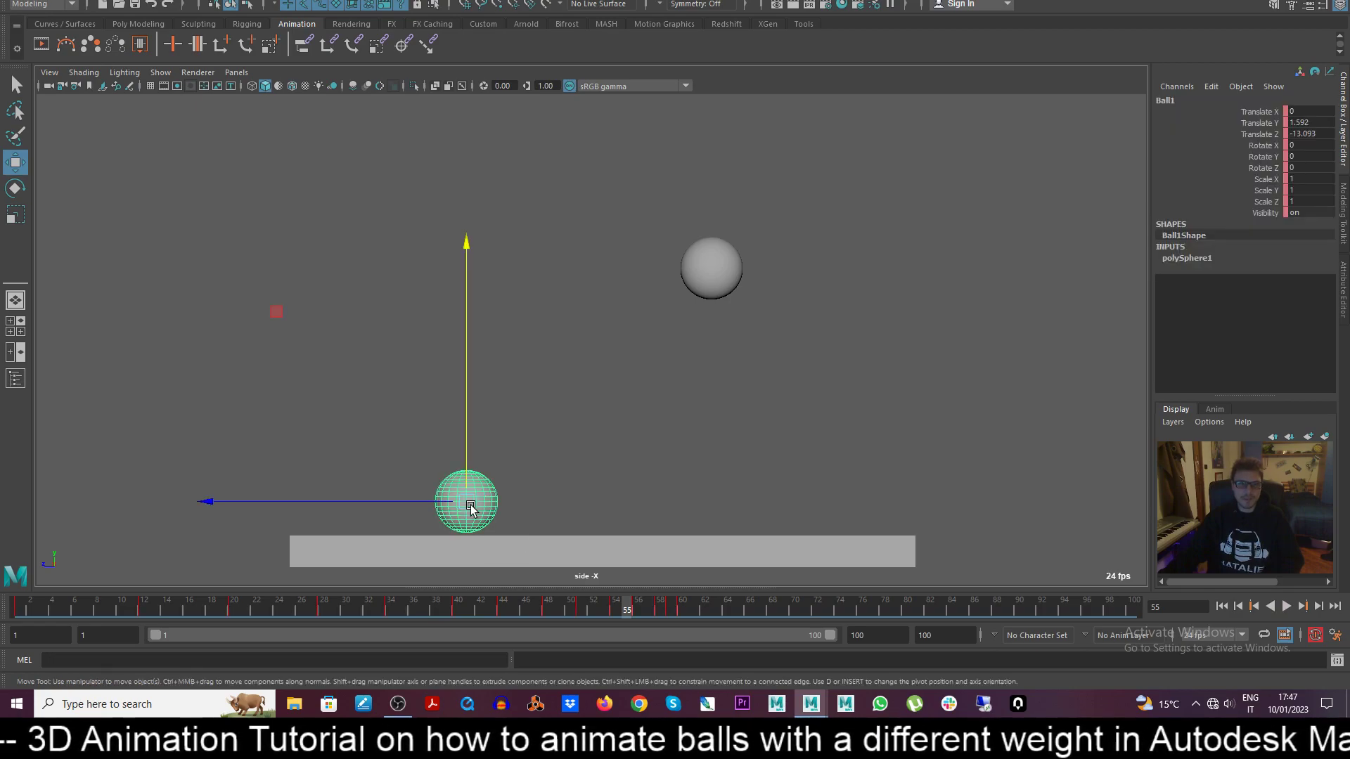
drag(518, 584, 507, 227)
Raise the starting top key on Ball1's Translate Y curve.
click(116, 338)
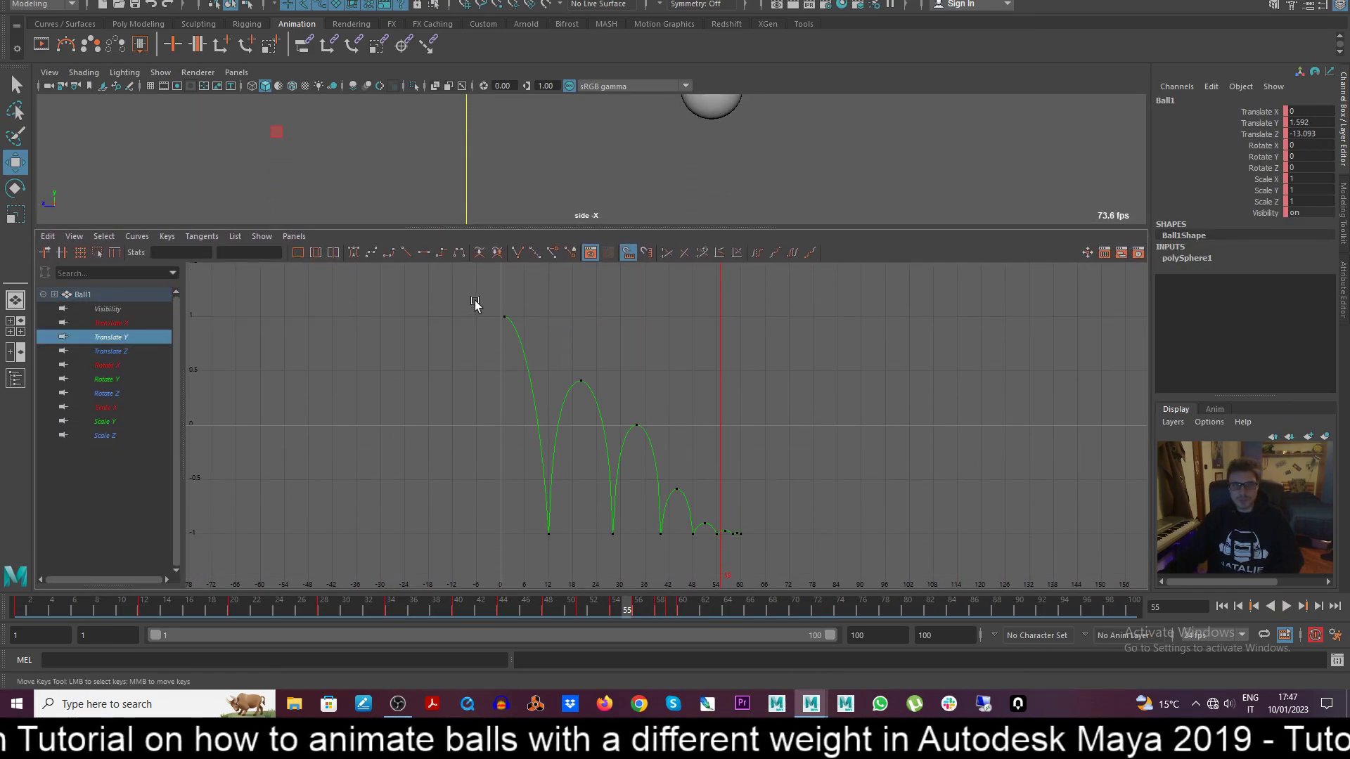
drag(476, 301, 510, 330)
middle_drag(500, 401, 495, 373)
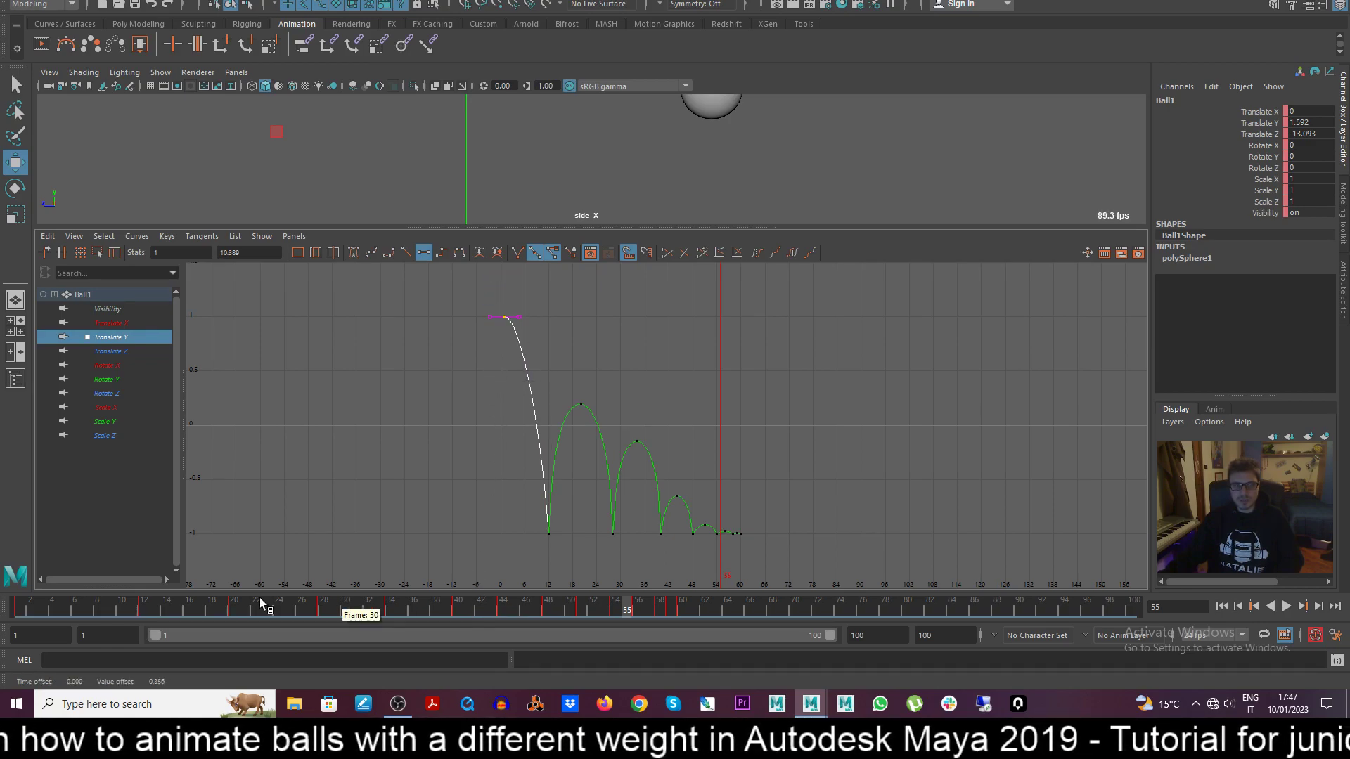
click(10, 606)
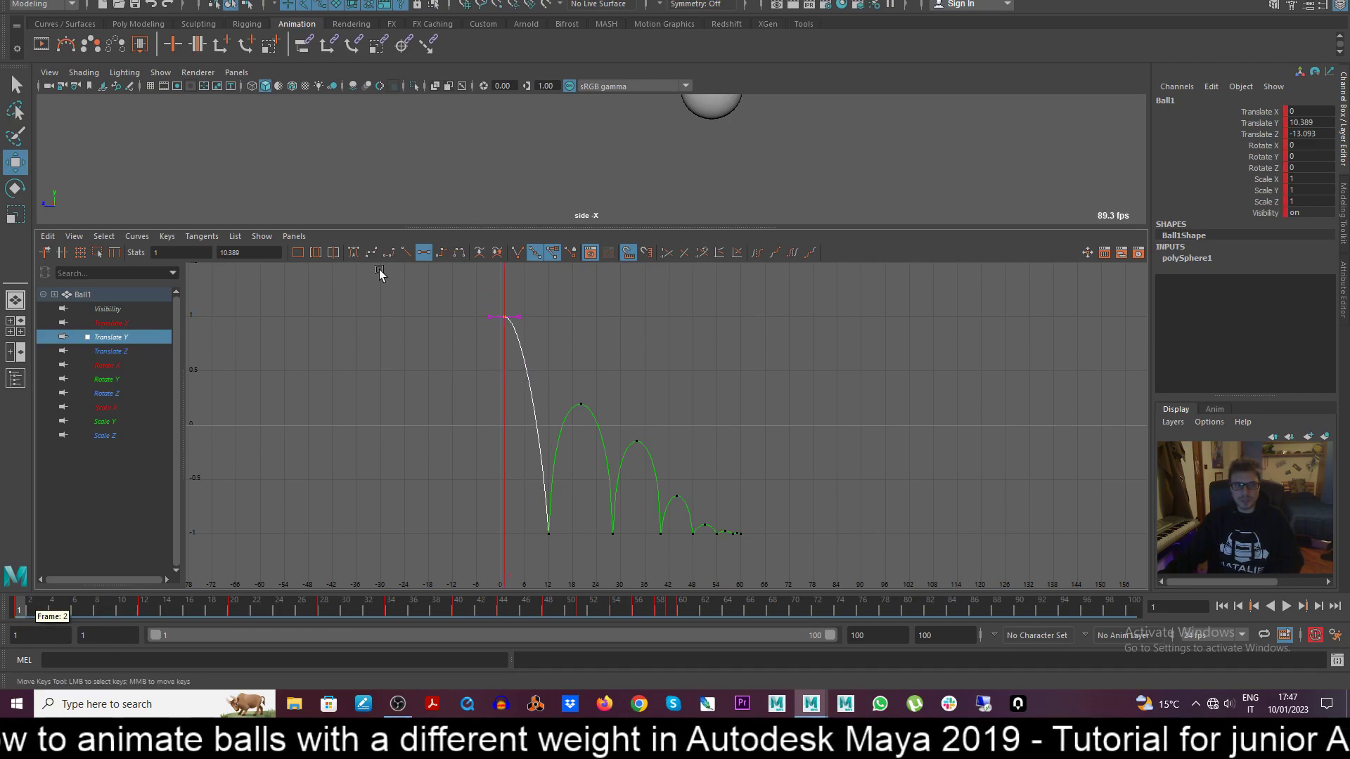
Collapse the Graph Editor, zoom into the side view and play the bounce.
drag(403, 226, 408, 715)
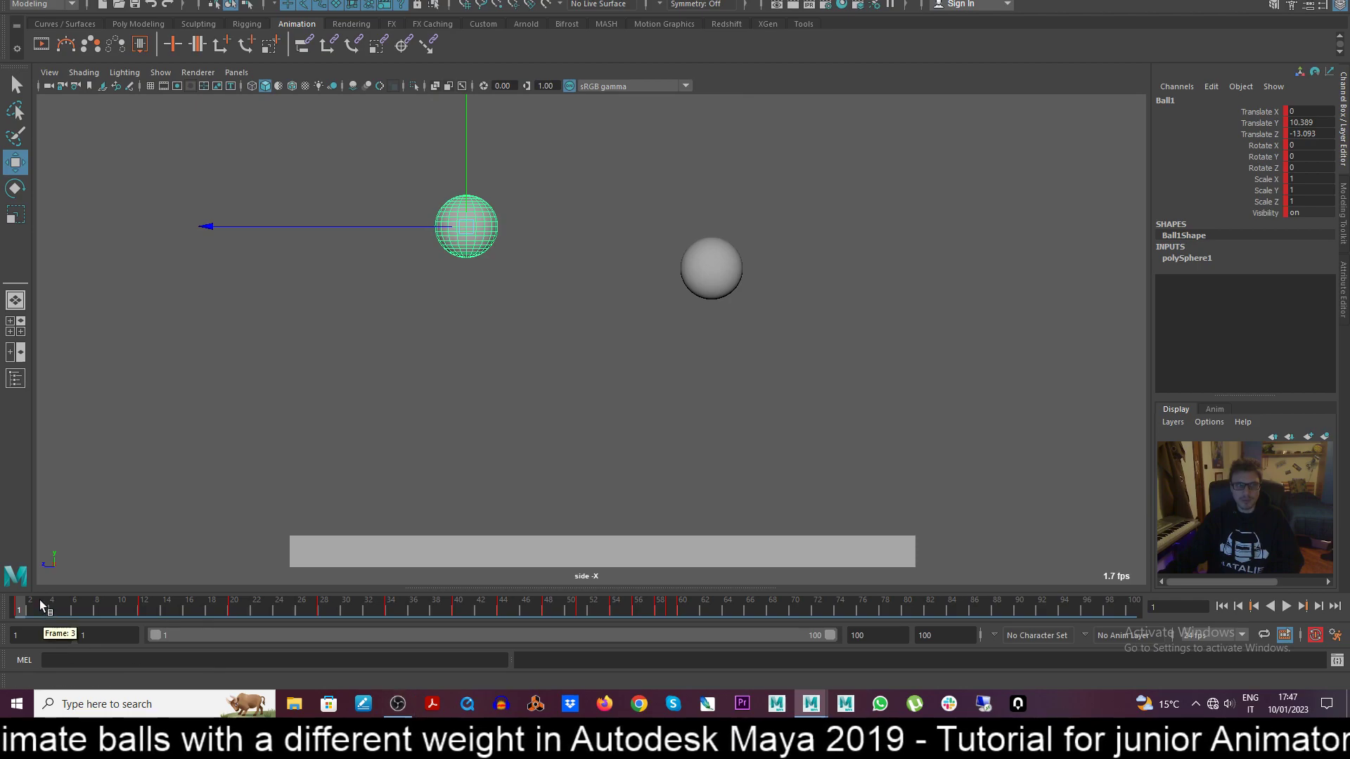
scroll(554, 401, up, 3)
scroll(571, 425, up, 2)
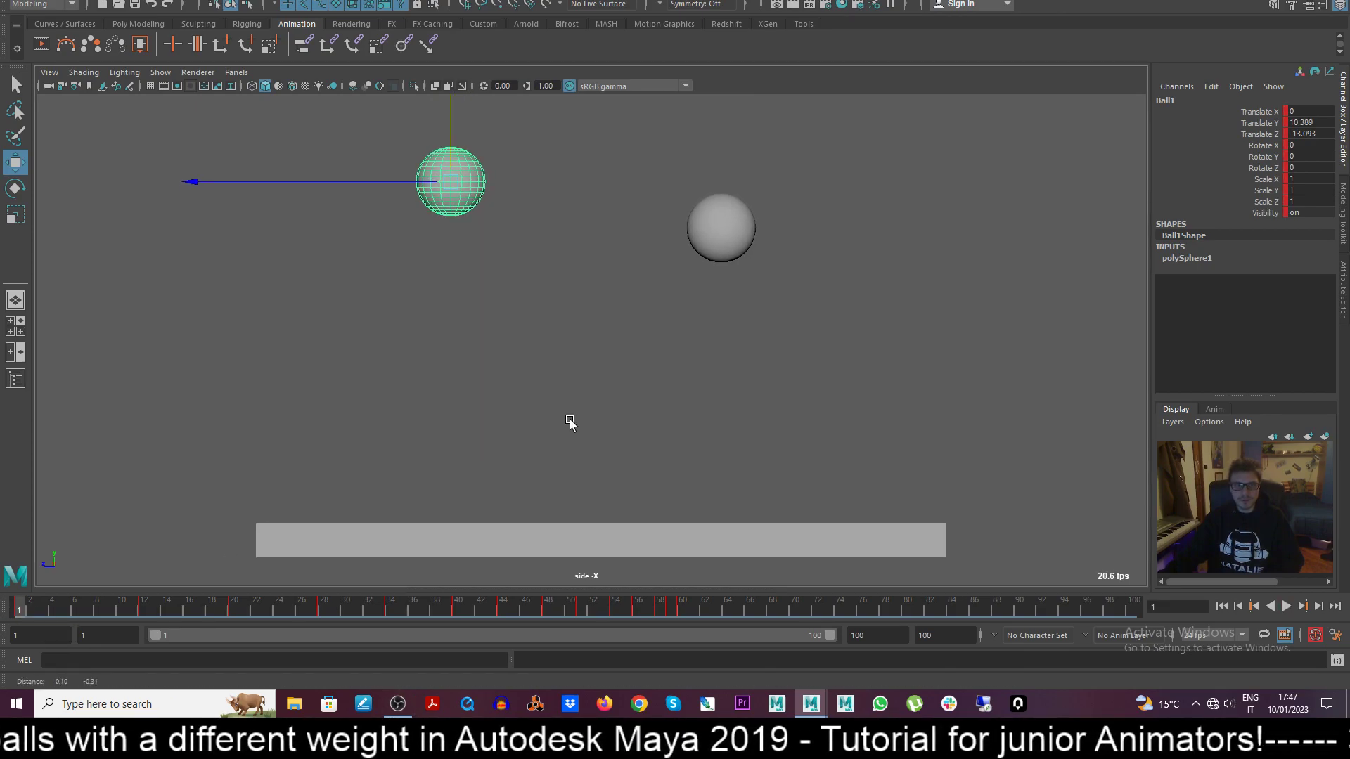
key(alt+v)
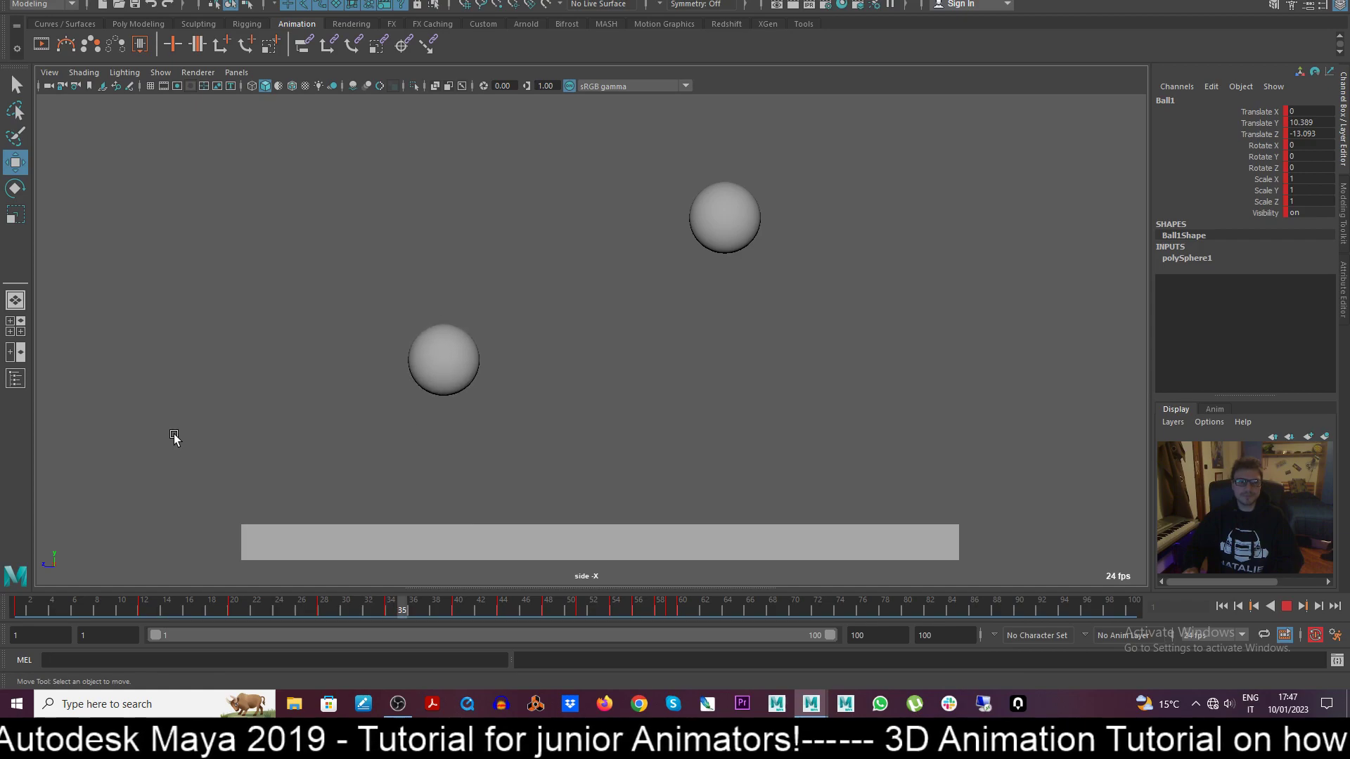
click(174, 433)
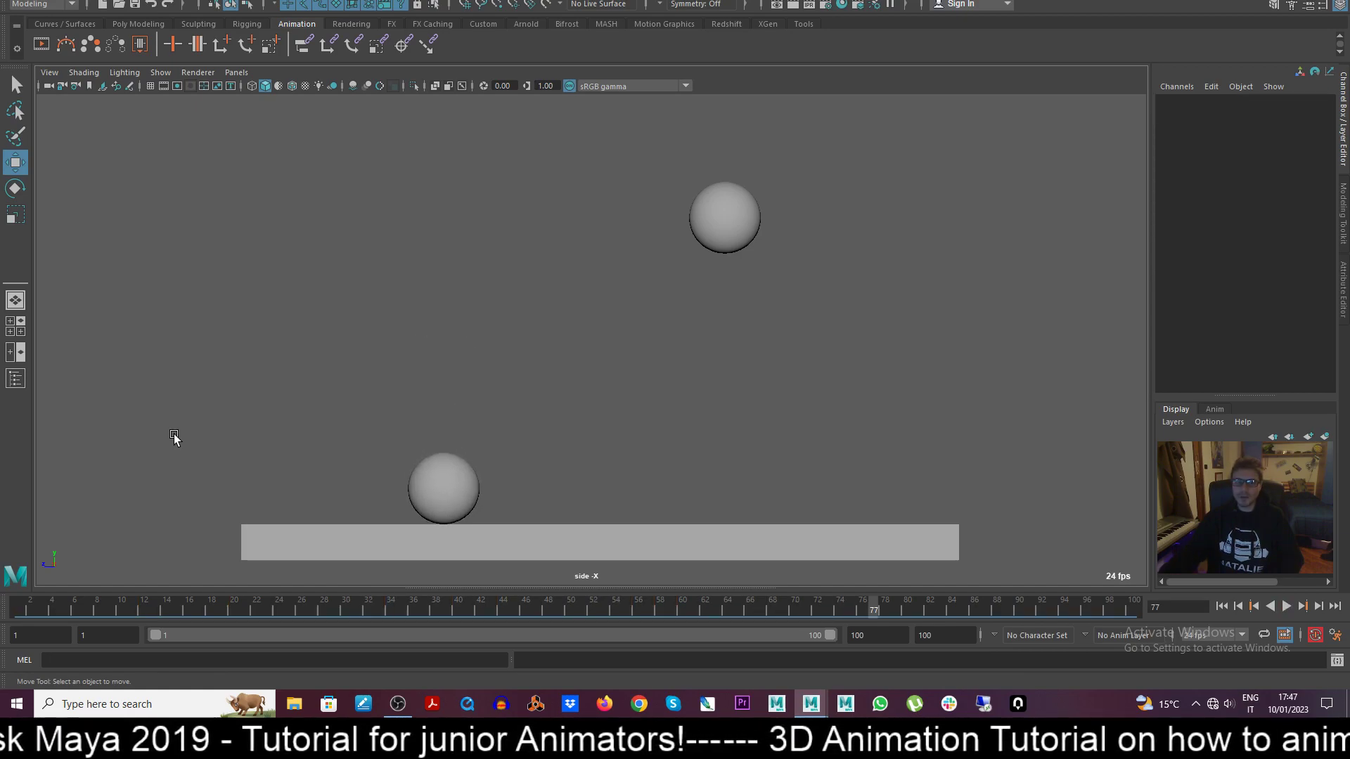
key(alt+v)
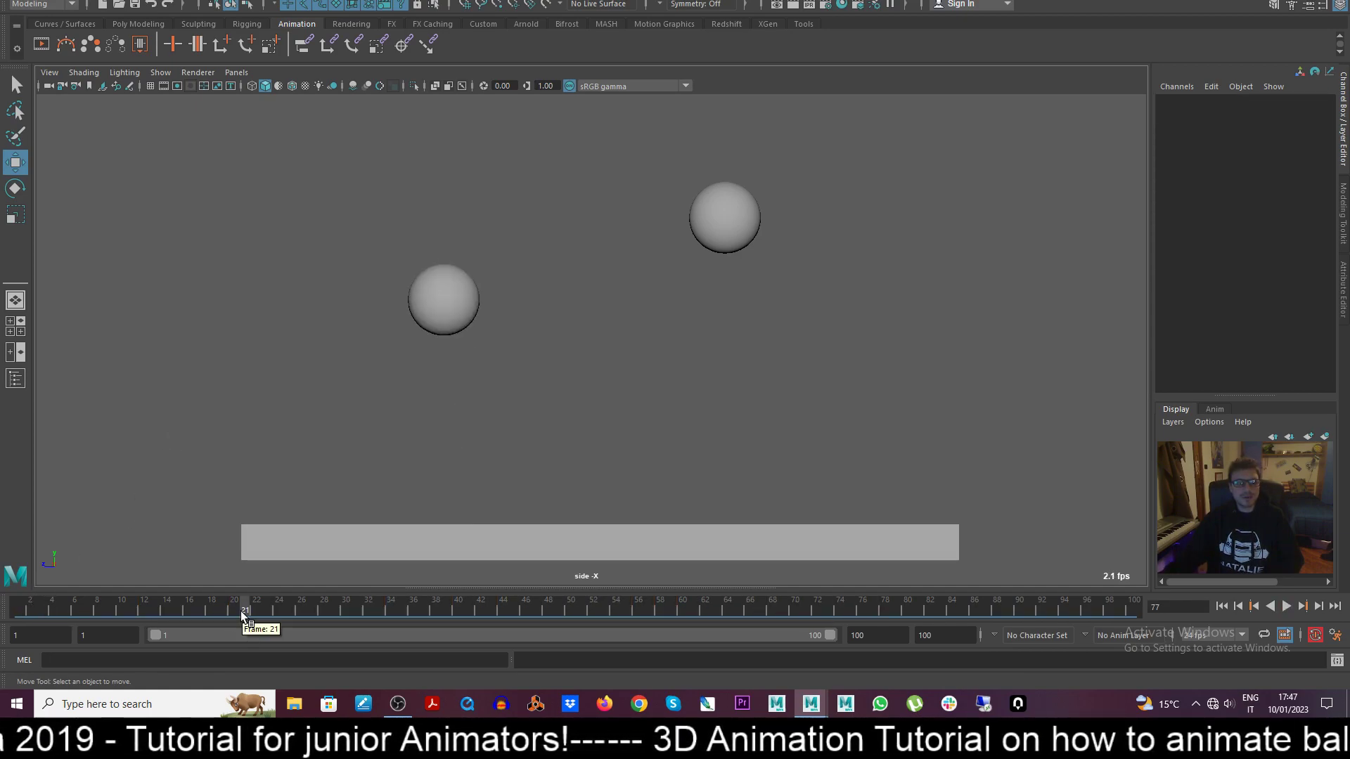
key(alt+v)
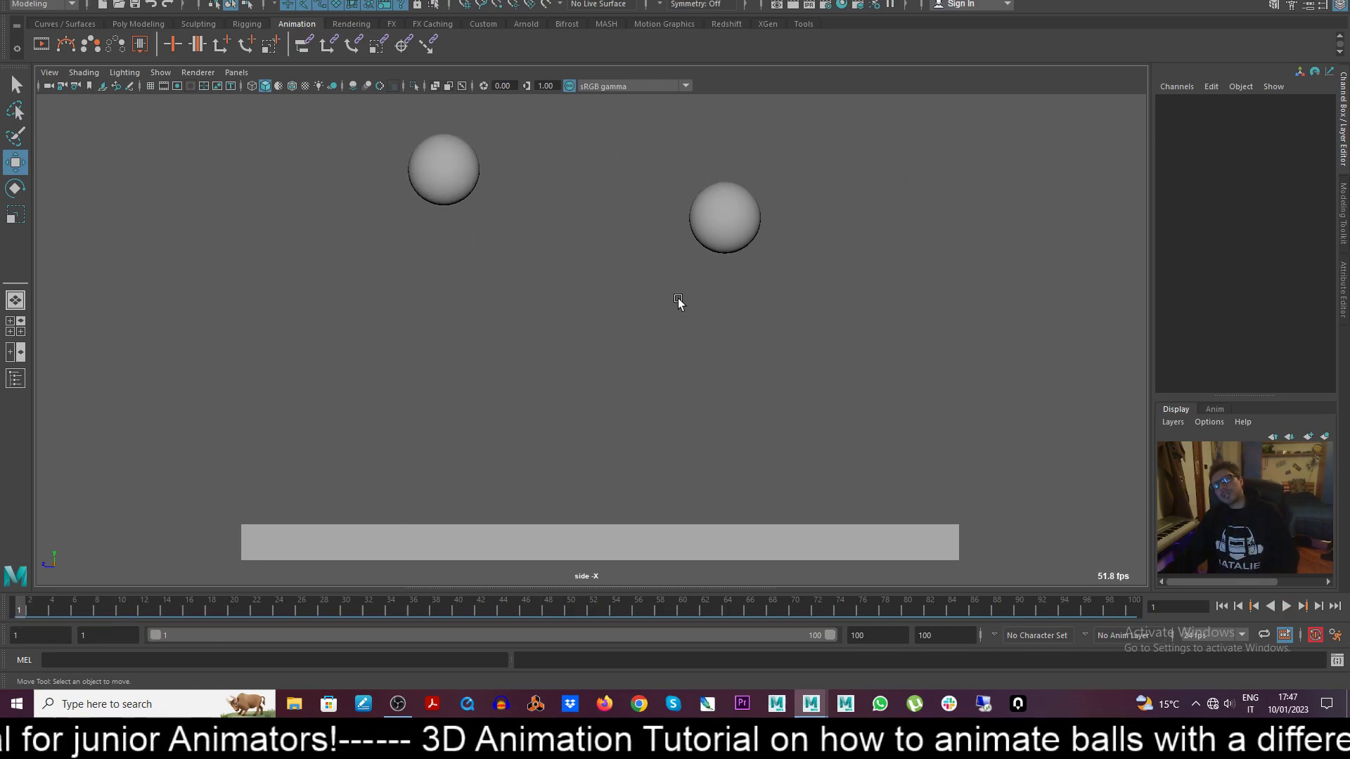
click(745, 221)
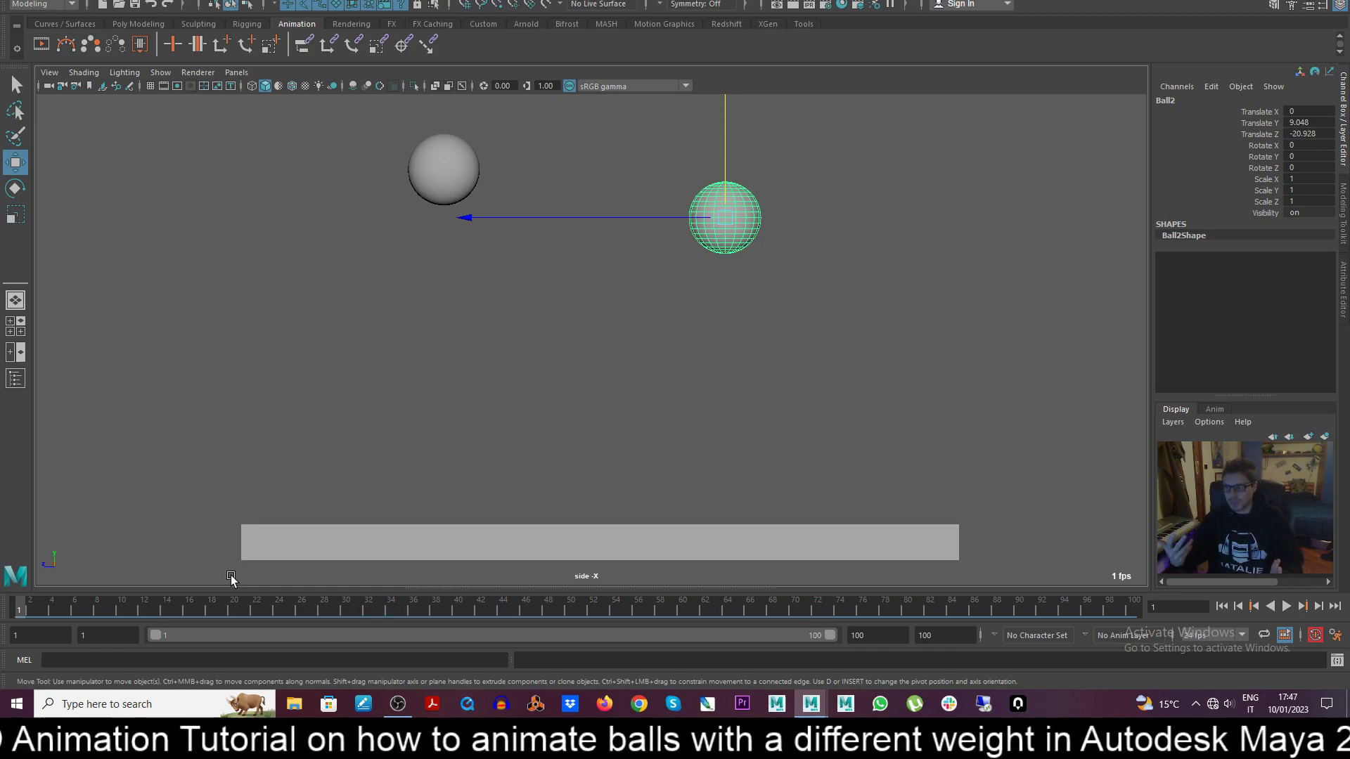
click(797, 365)
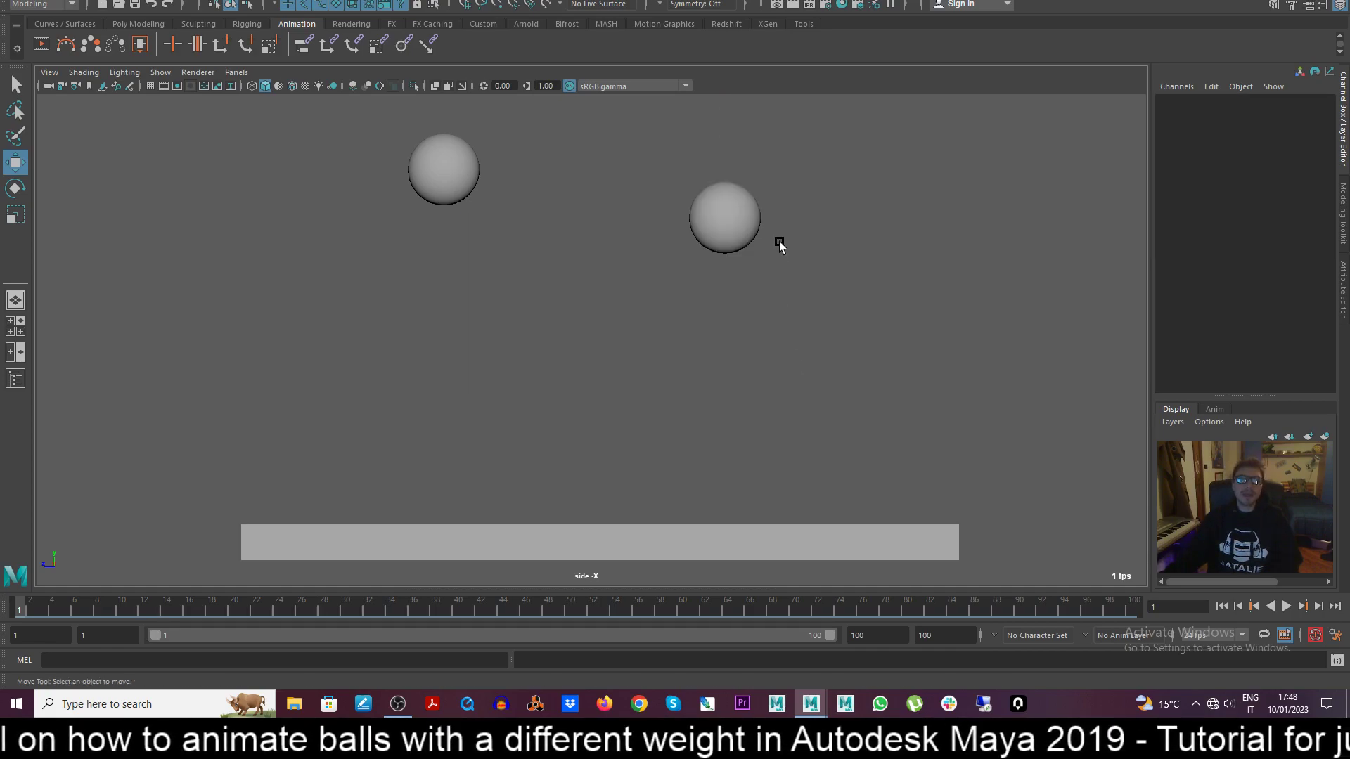
click(724, 214)
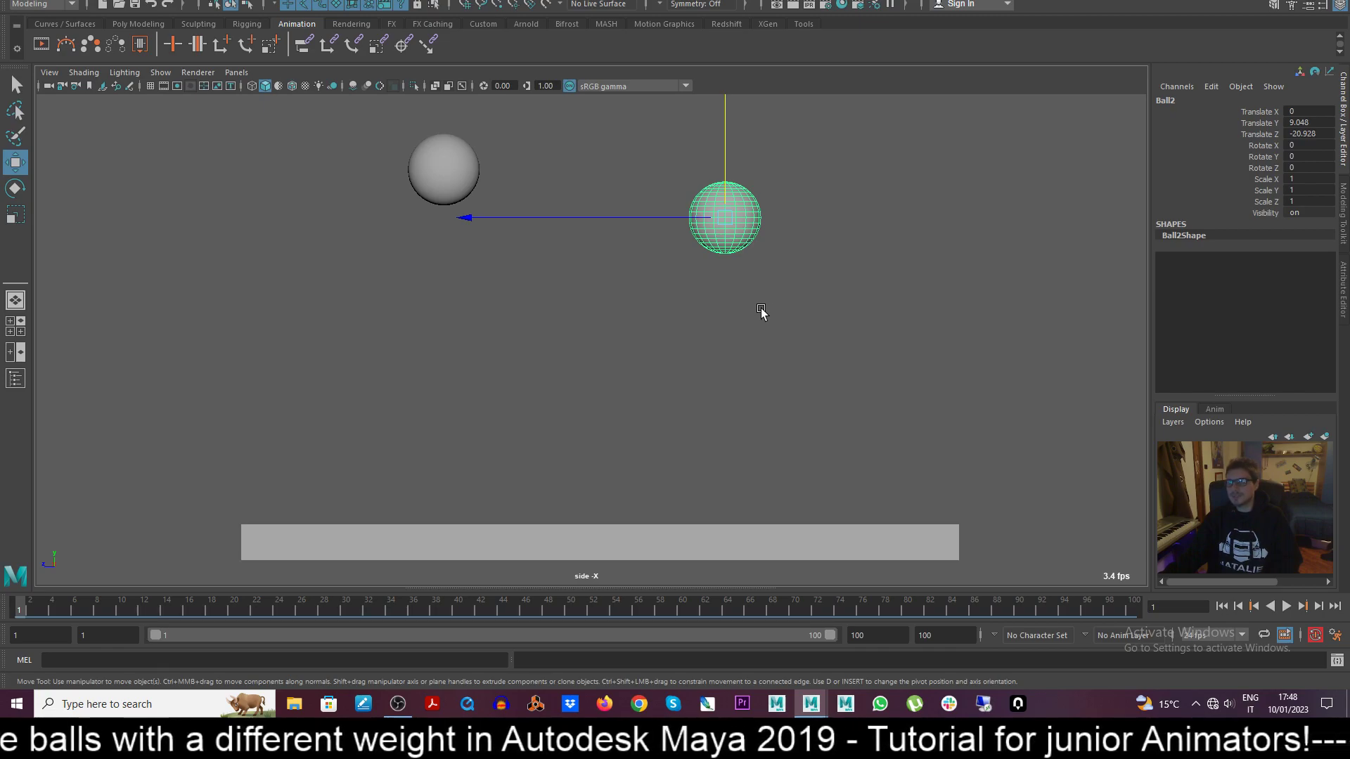
click(503, 164)
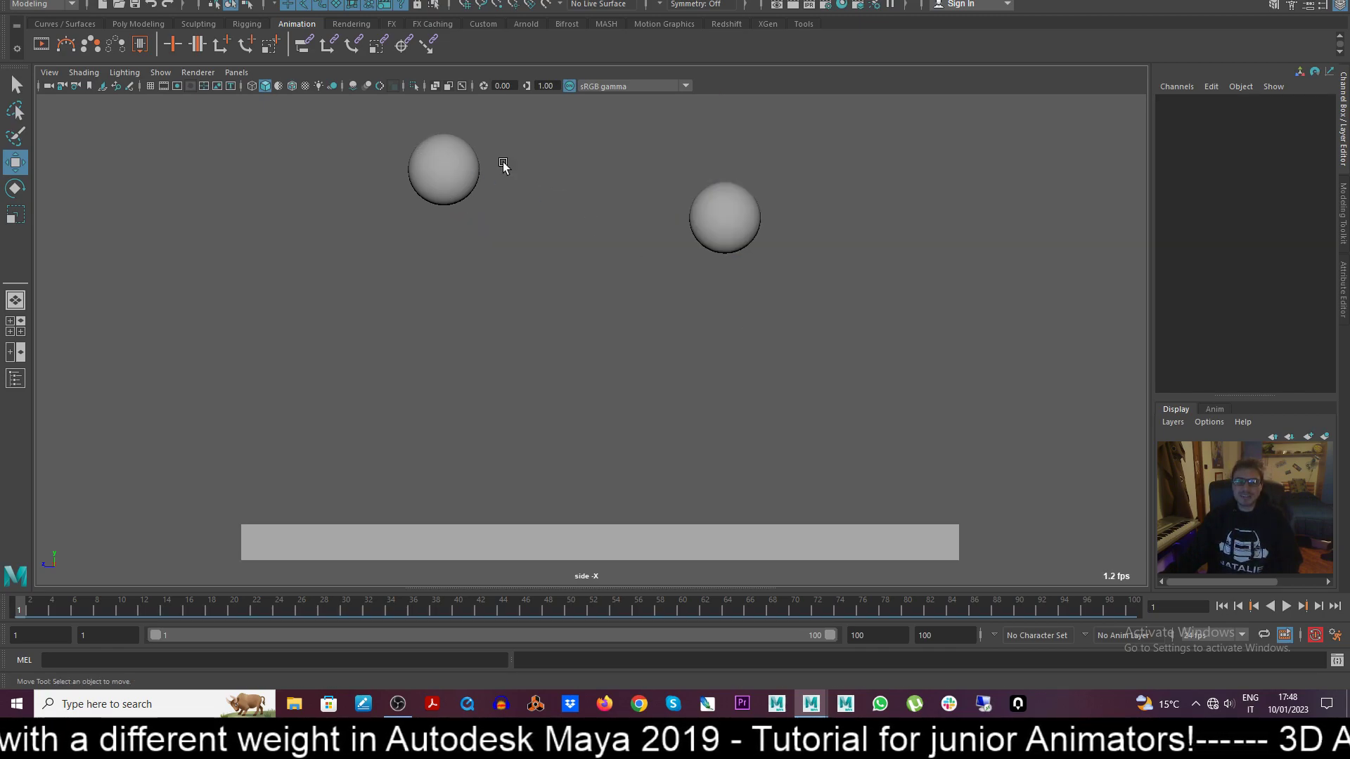
click(454, 165)
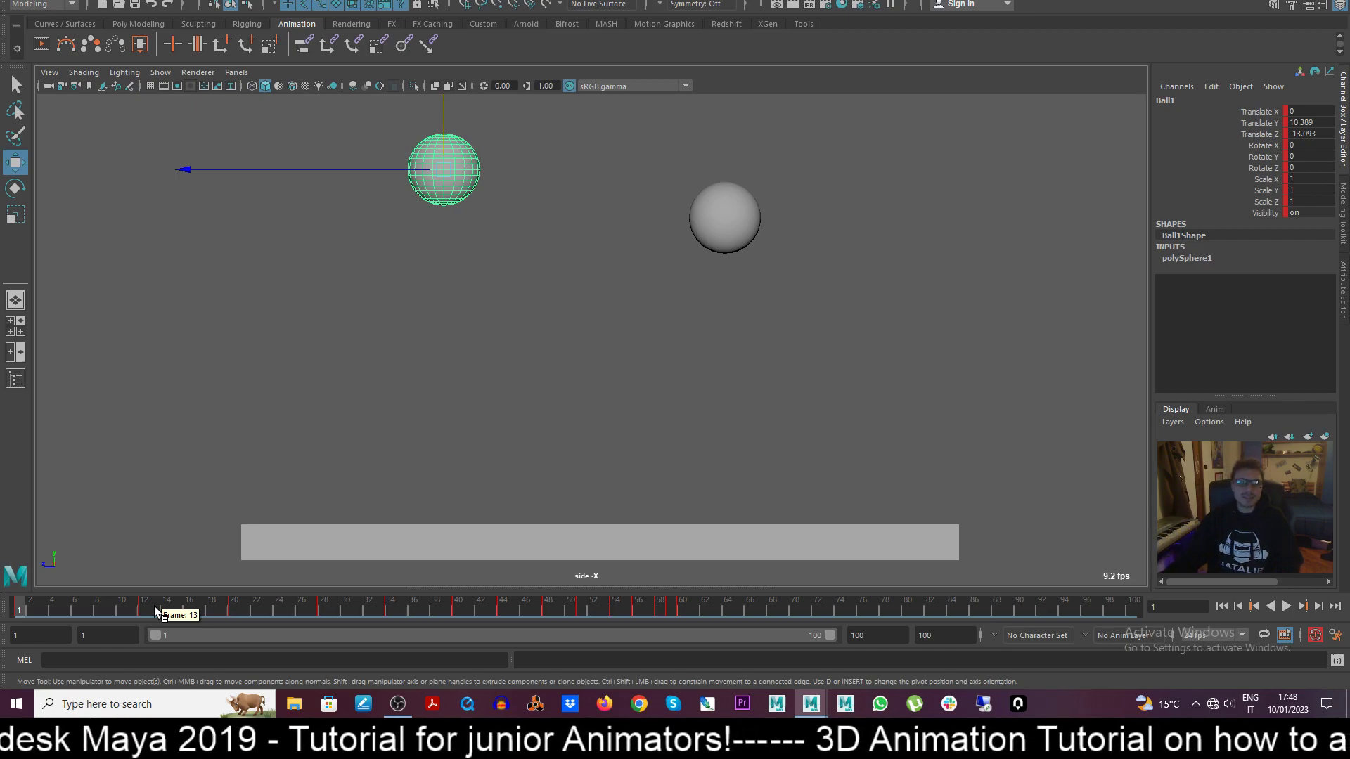
mouse_move(156, 612)
mouse_down()
mouse_move(38, 610)
mouse_move(672, 614)
mouse_move(2, 626)
mouse_up()
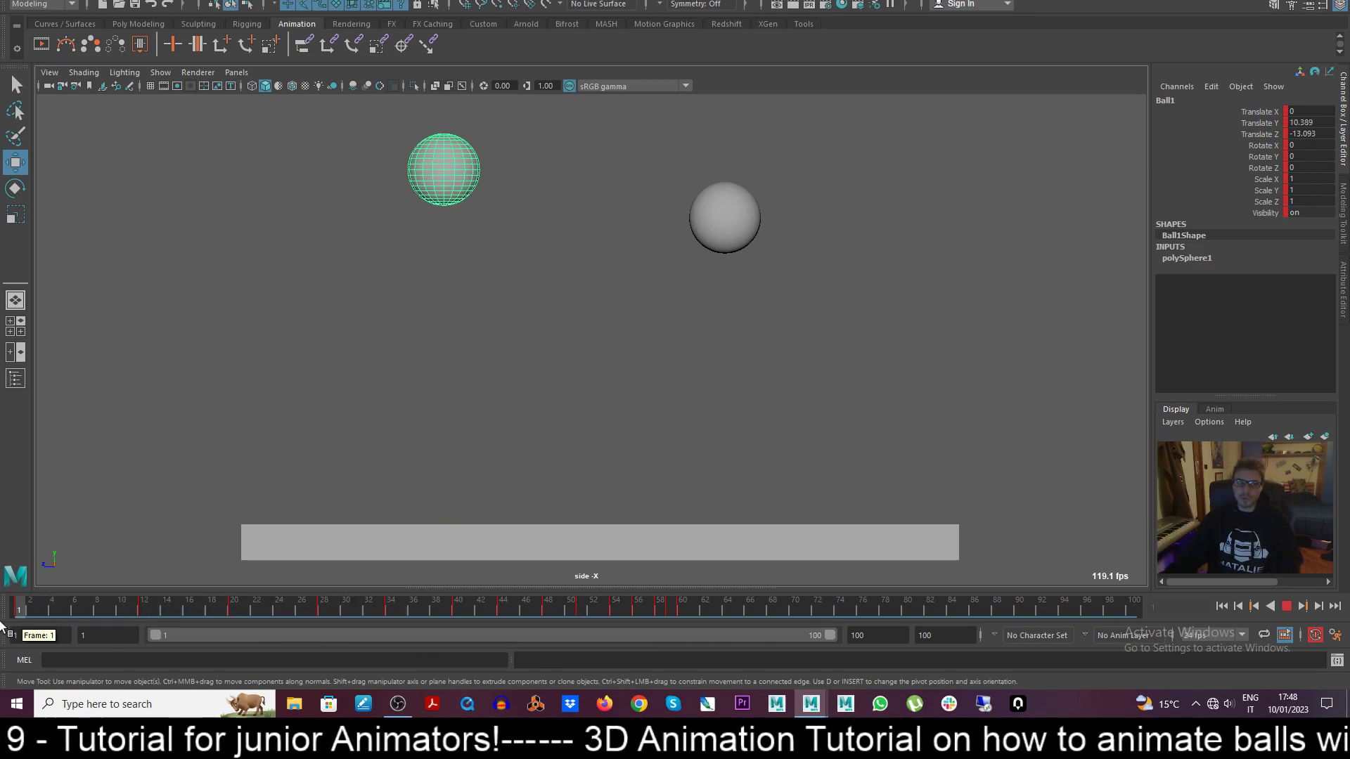
click(641, 426)
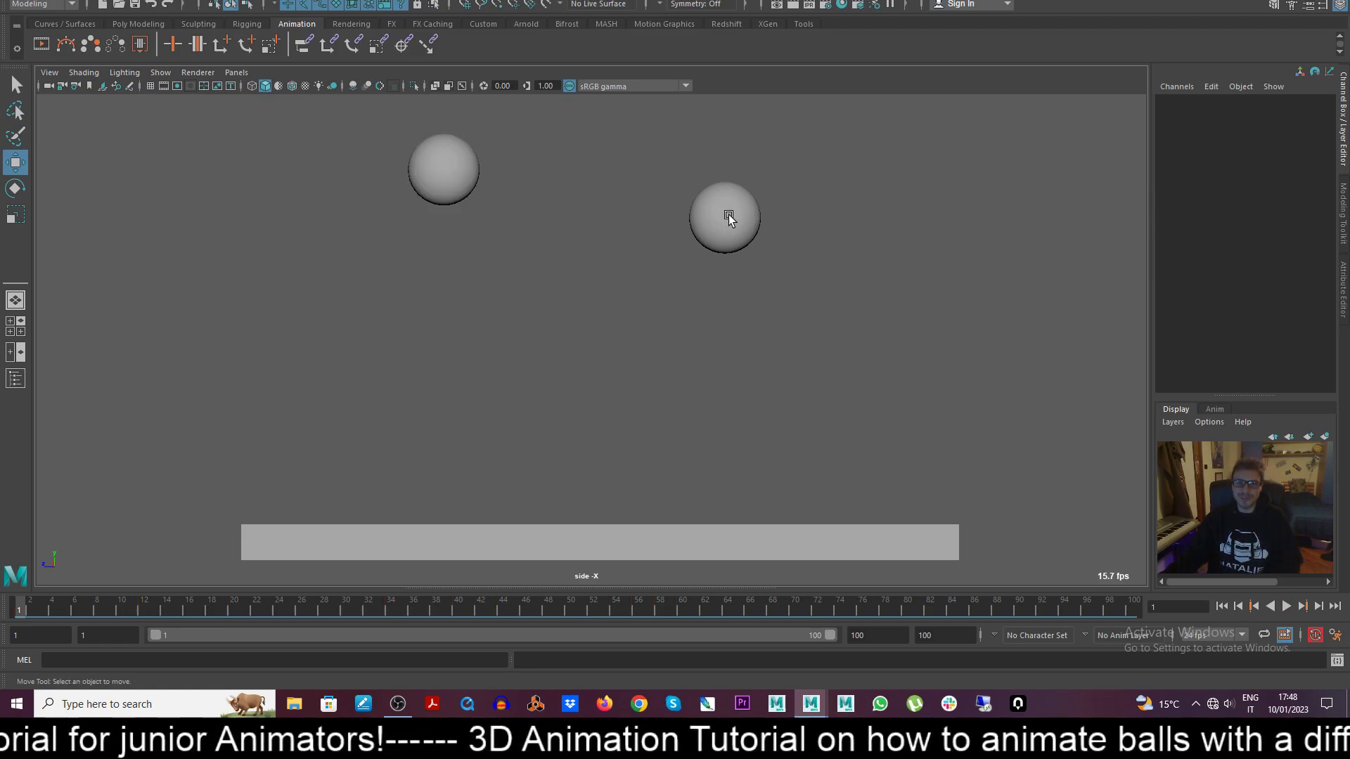
click(728, 219)
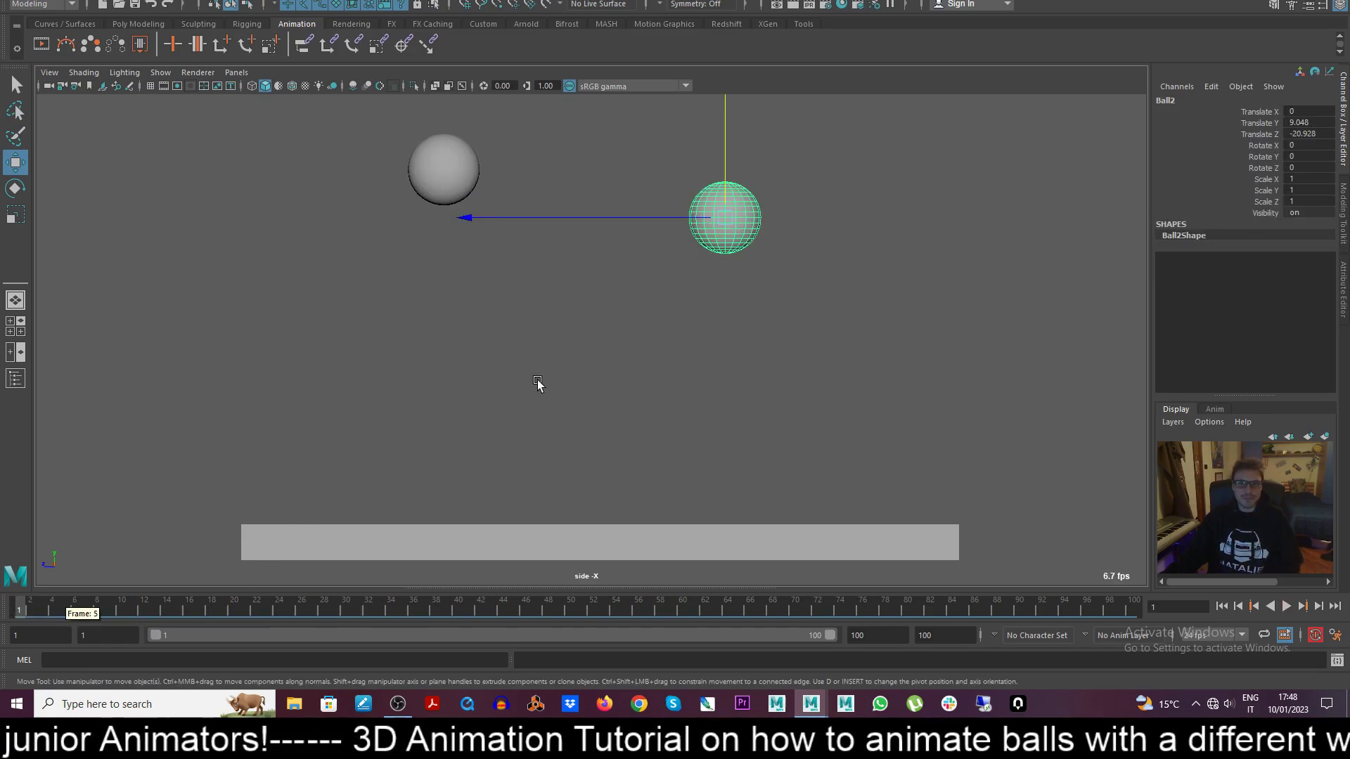
Key Ball2 at its starting height on frame 1 and at Translate Y 1.5 on frame 12.
key(s)
drag(725, 158, 730, 105)
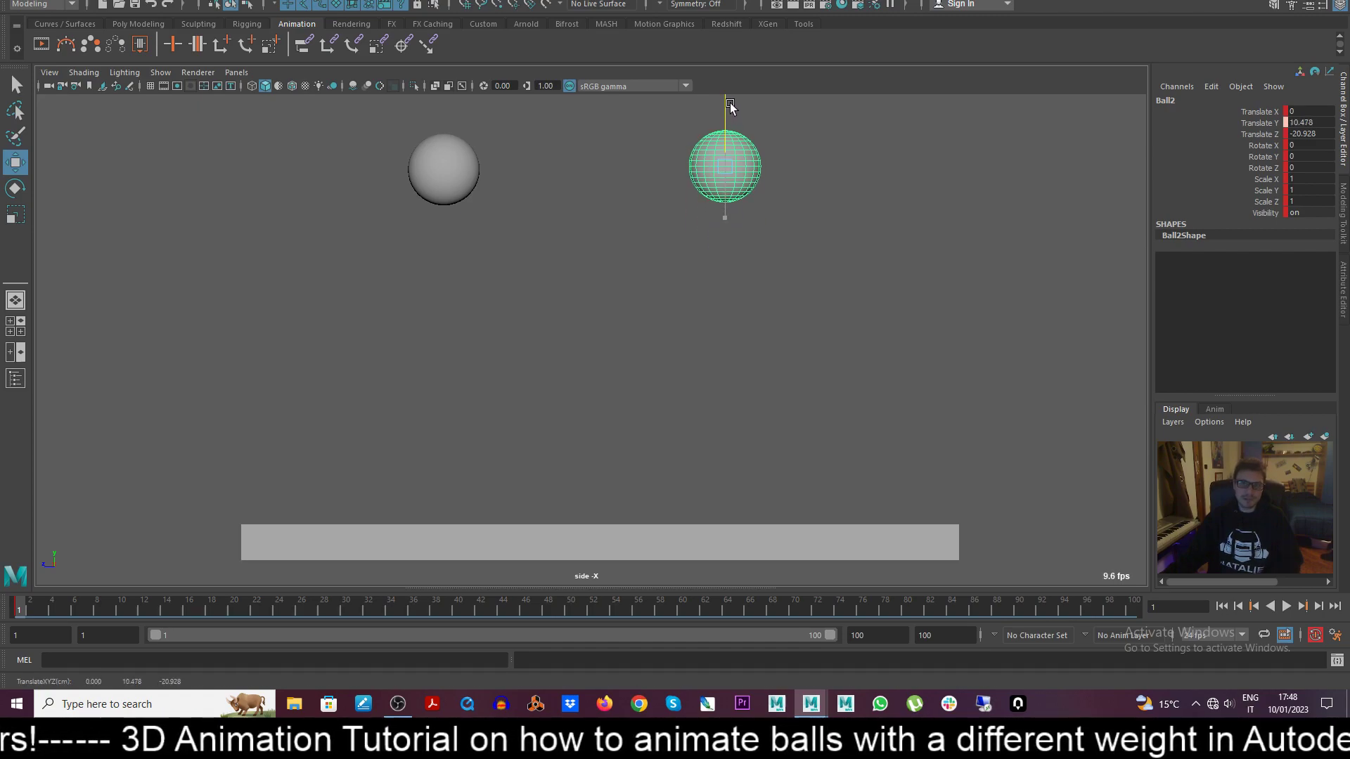
key(alt+v)
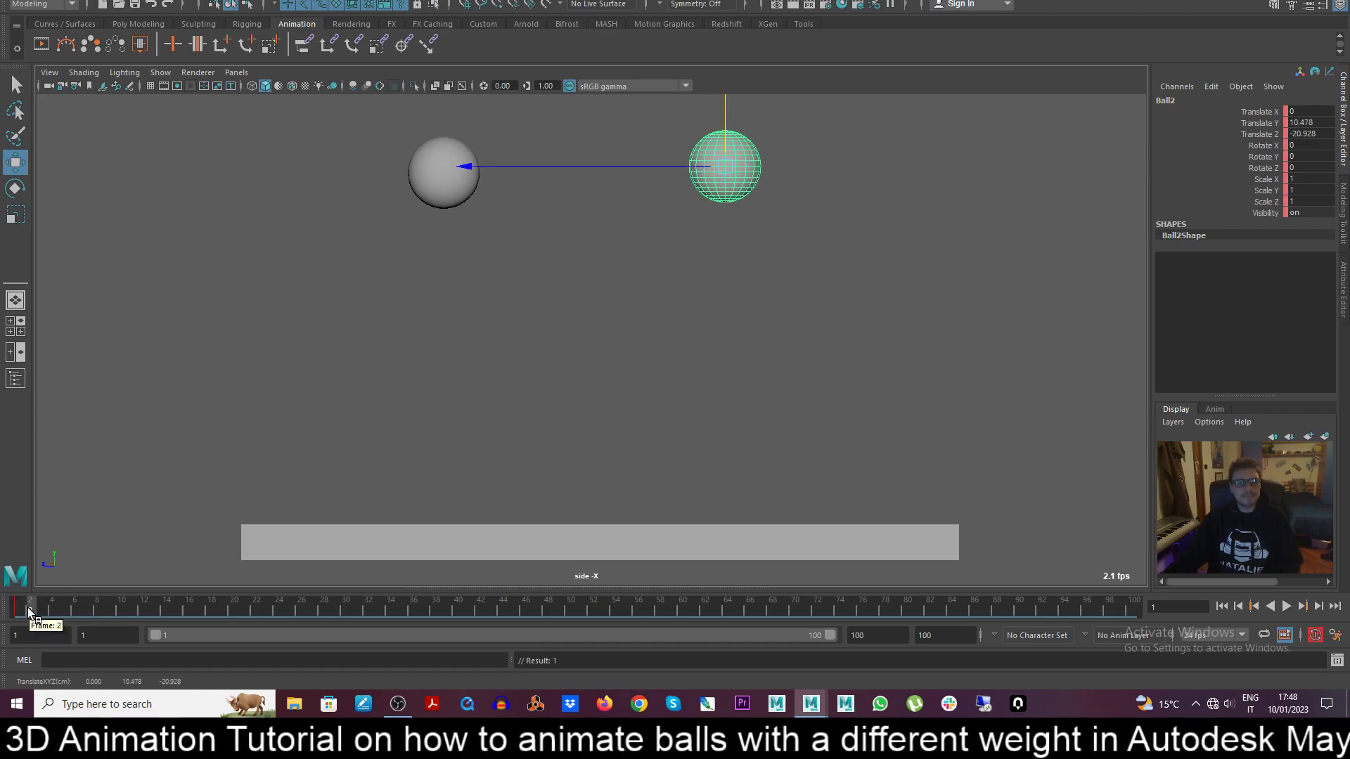
drag(146, 608, 144, 610)
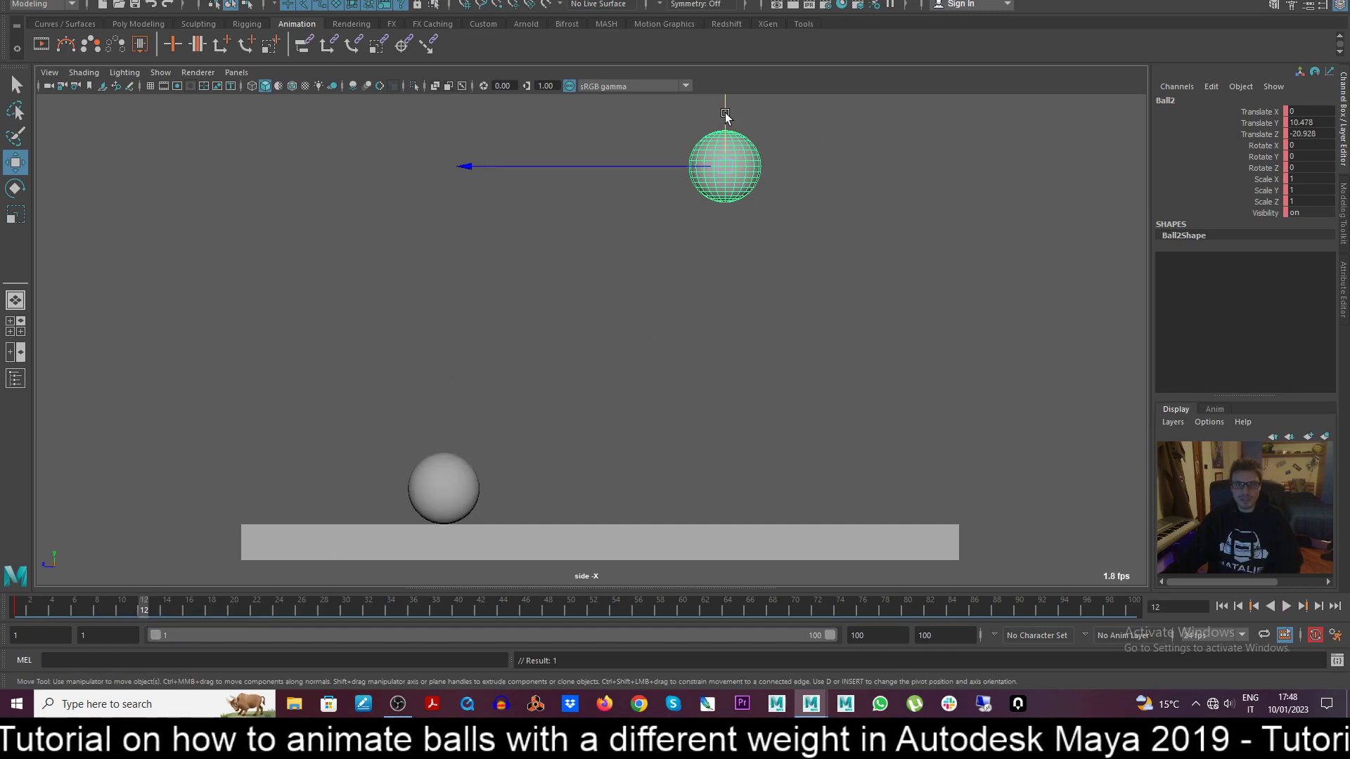
drag(726, 114, 726, 352)
click(1323, 122)
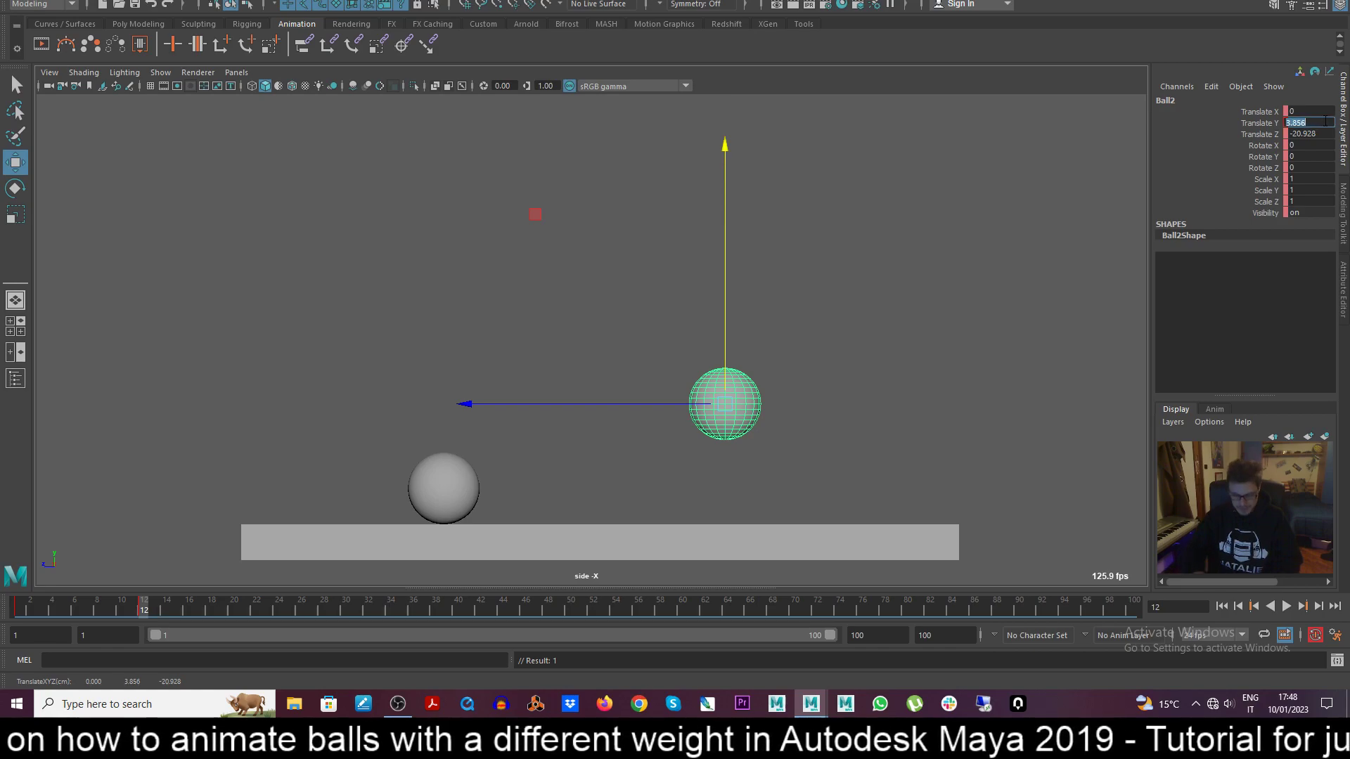
text(1.5)
key(Return)
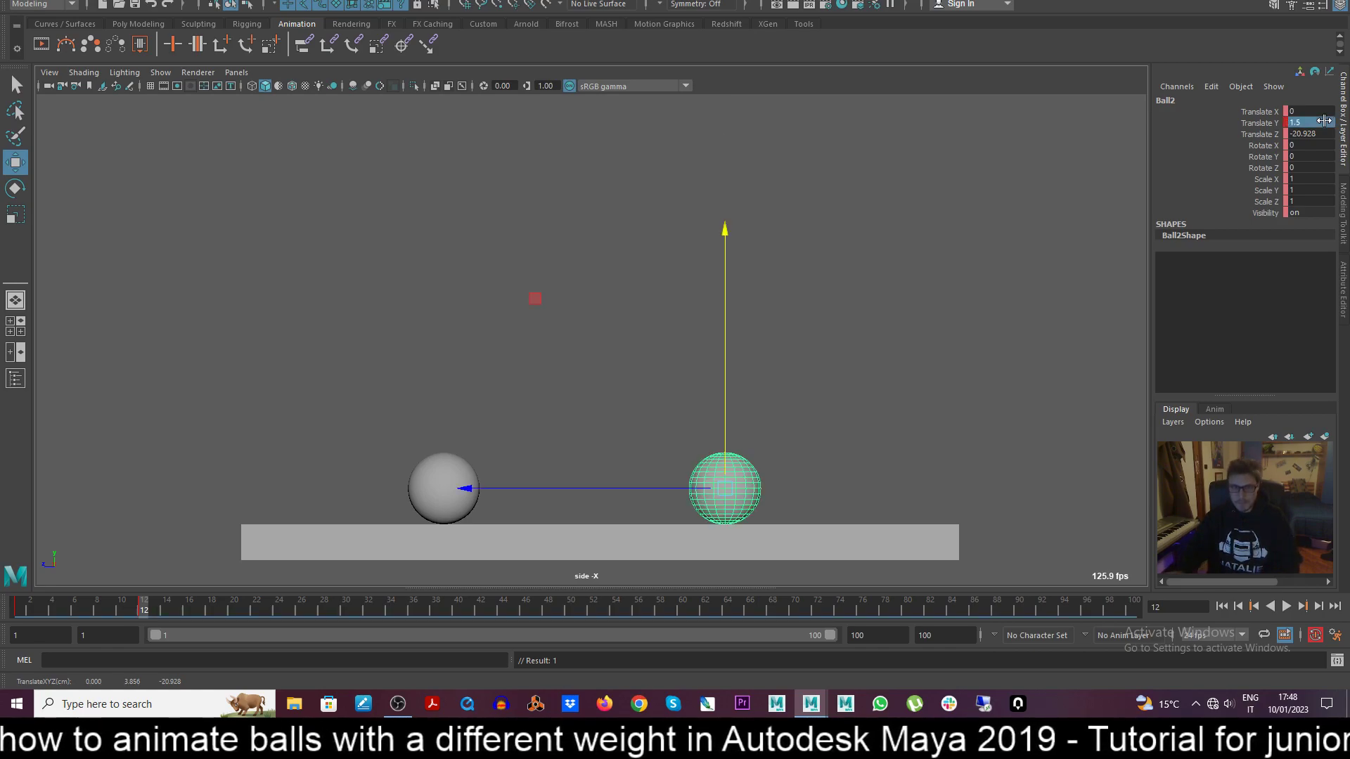
Key a small rebound for Ball2 at frame 16, then bring it back to 1.5.
click(141, 607)
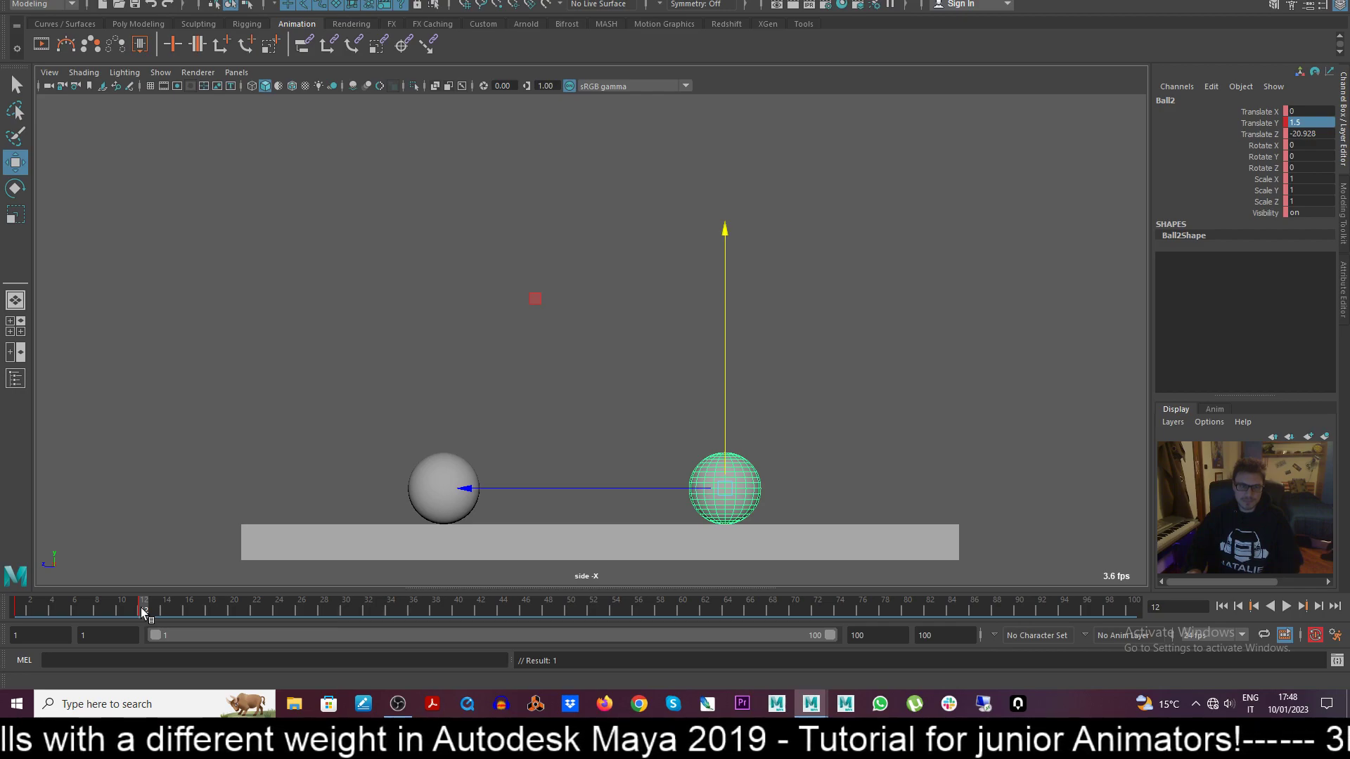
drag(141, 607, 188, 608)
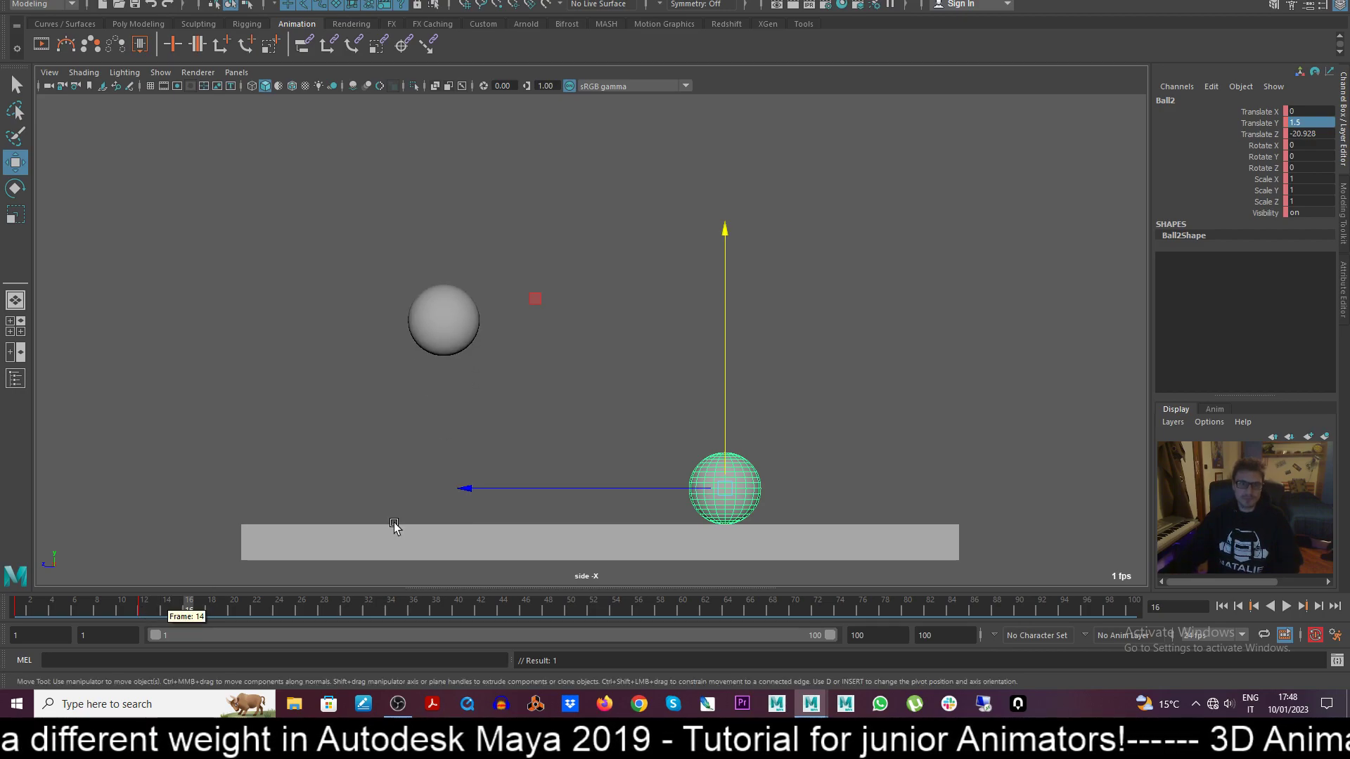
drag(725, 408, 727, 376)
key(s)
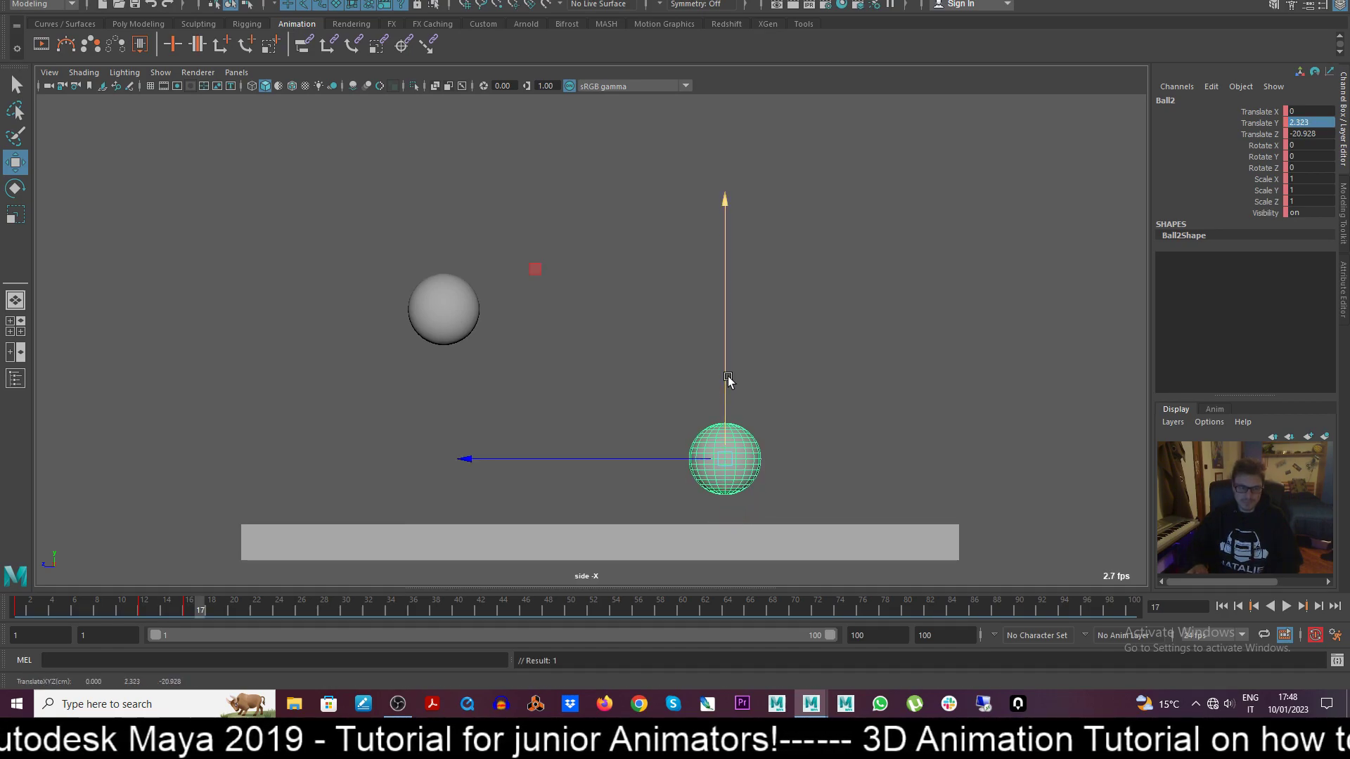
text(1.5)
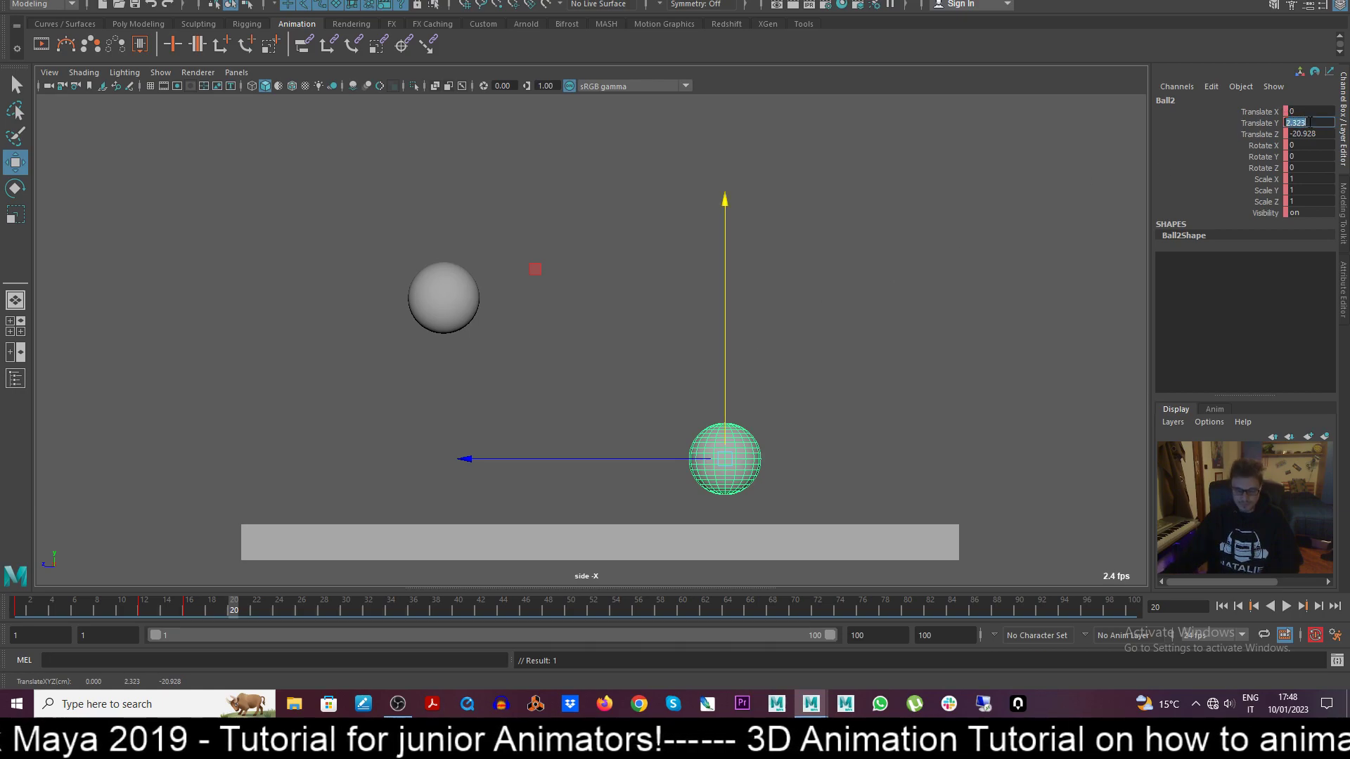
key(Return)
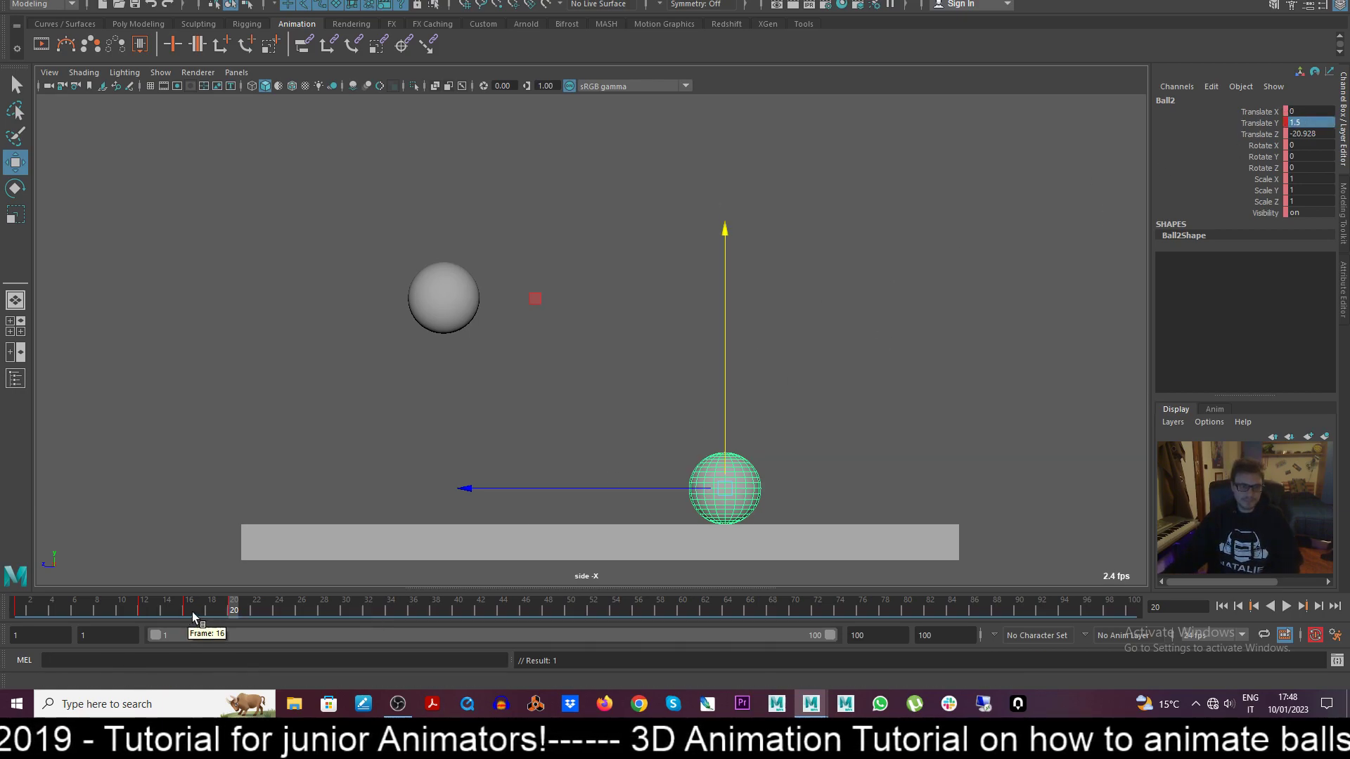
Key a tiny second bounce at frame 22 and ground Ball2 at 1.5 on frame 26.
click(235, 610)
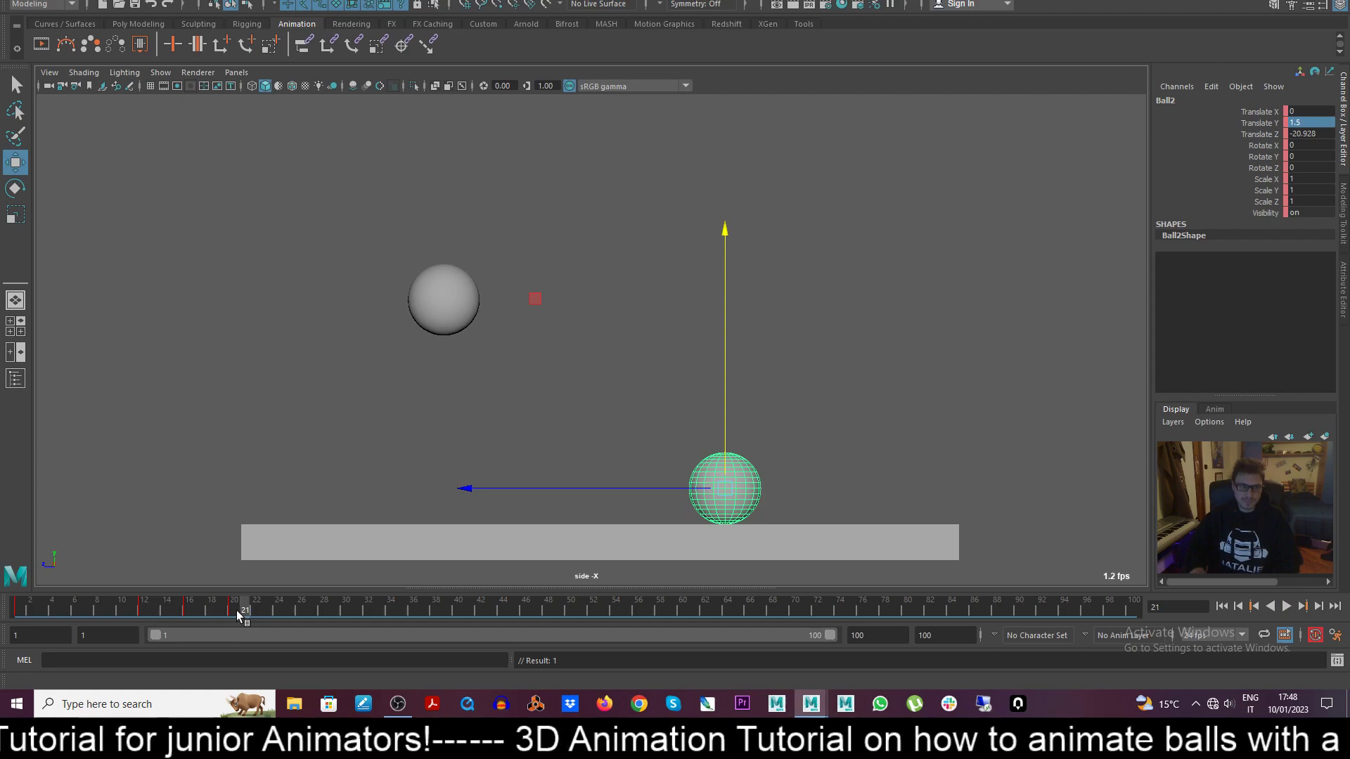
key(alt+period)
key(alt+period)
key(alt+period)
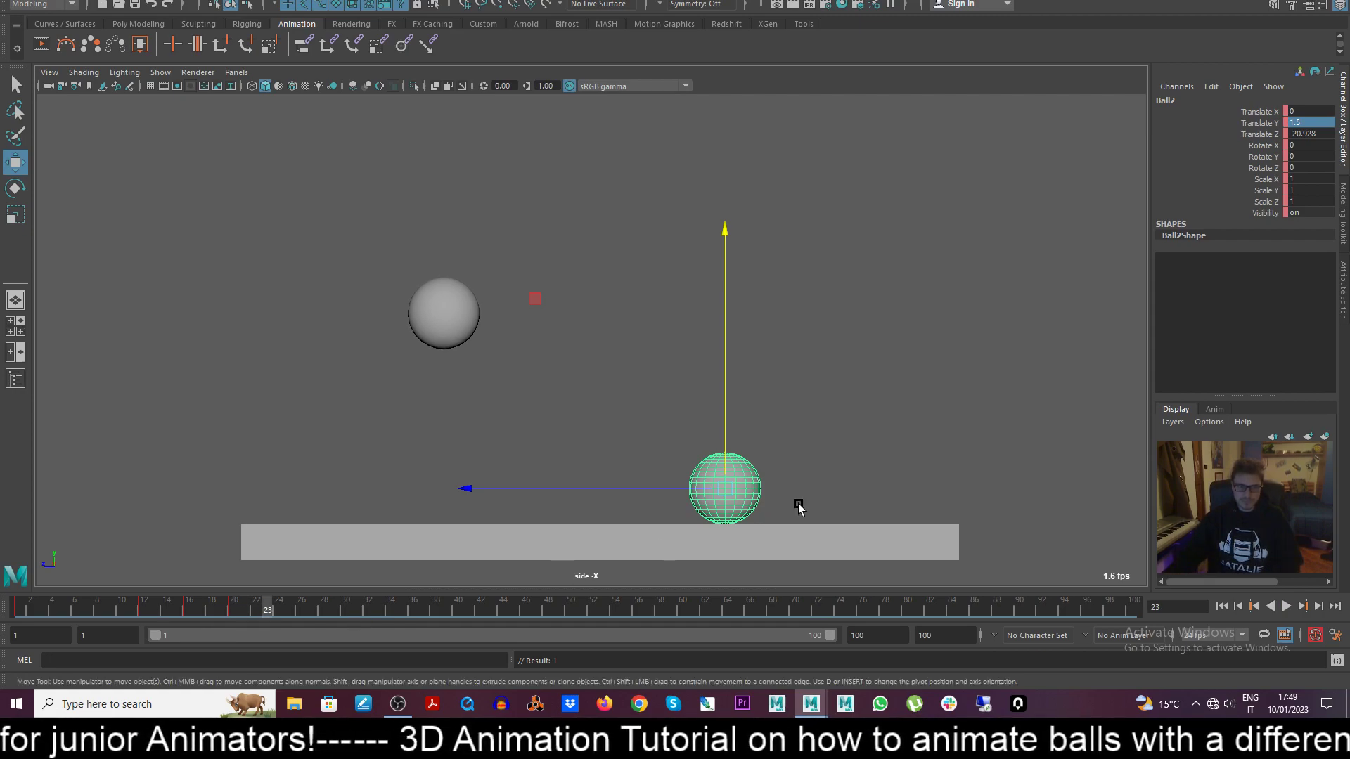
drag(724, 421, 725, 412)
key(s)
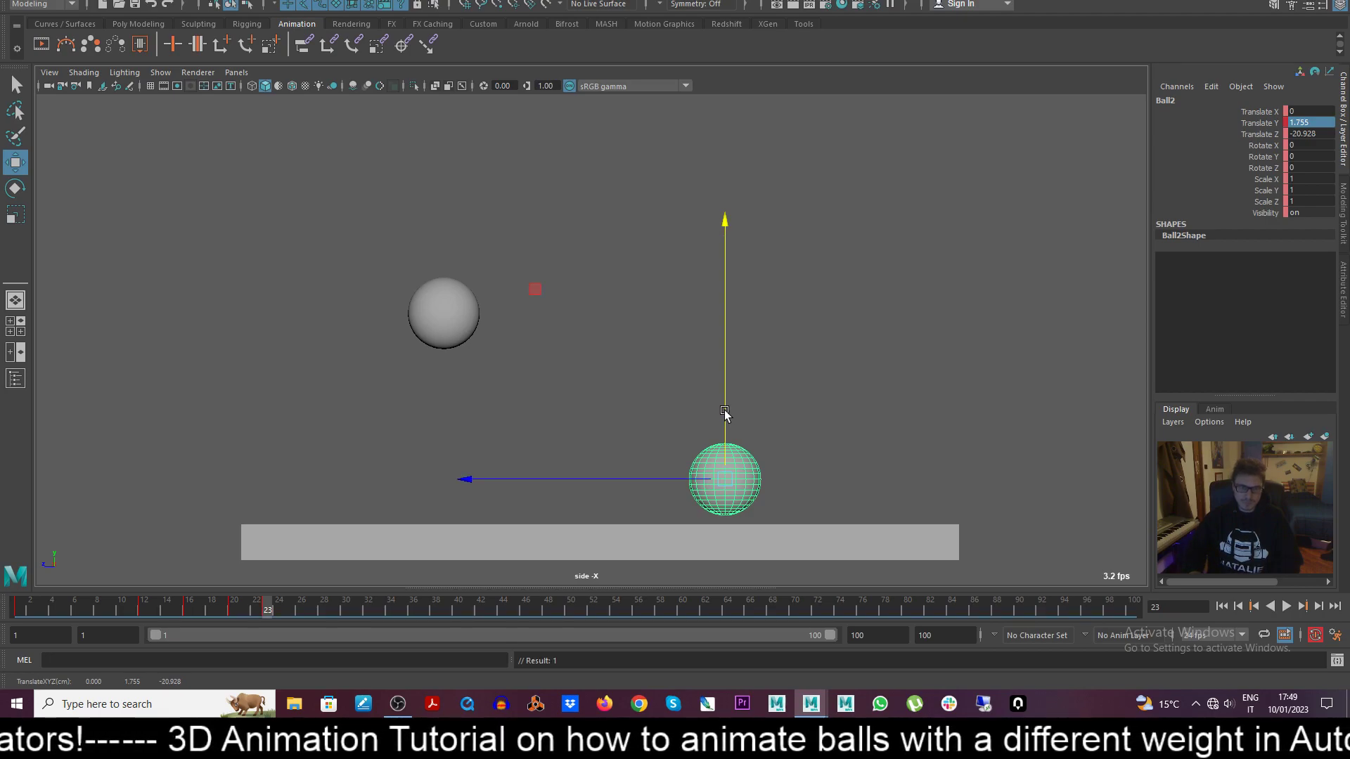
key(alt+period)
key(alt+period)
key(alt+period)
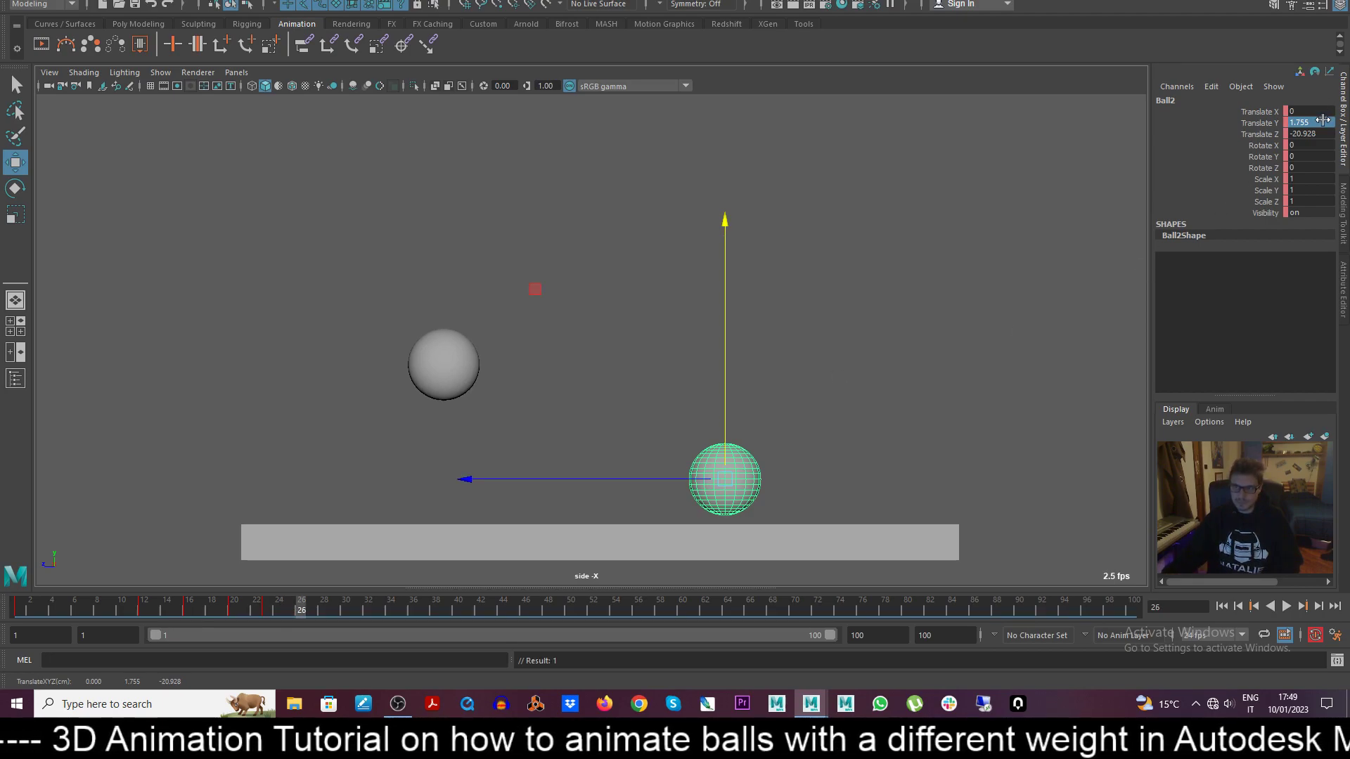
text(1.5)
key(Return)
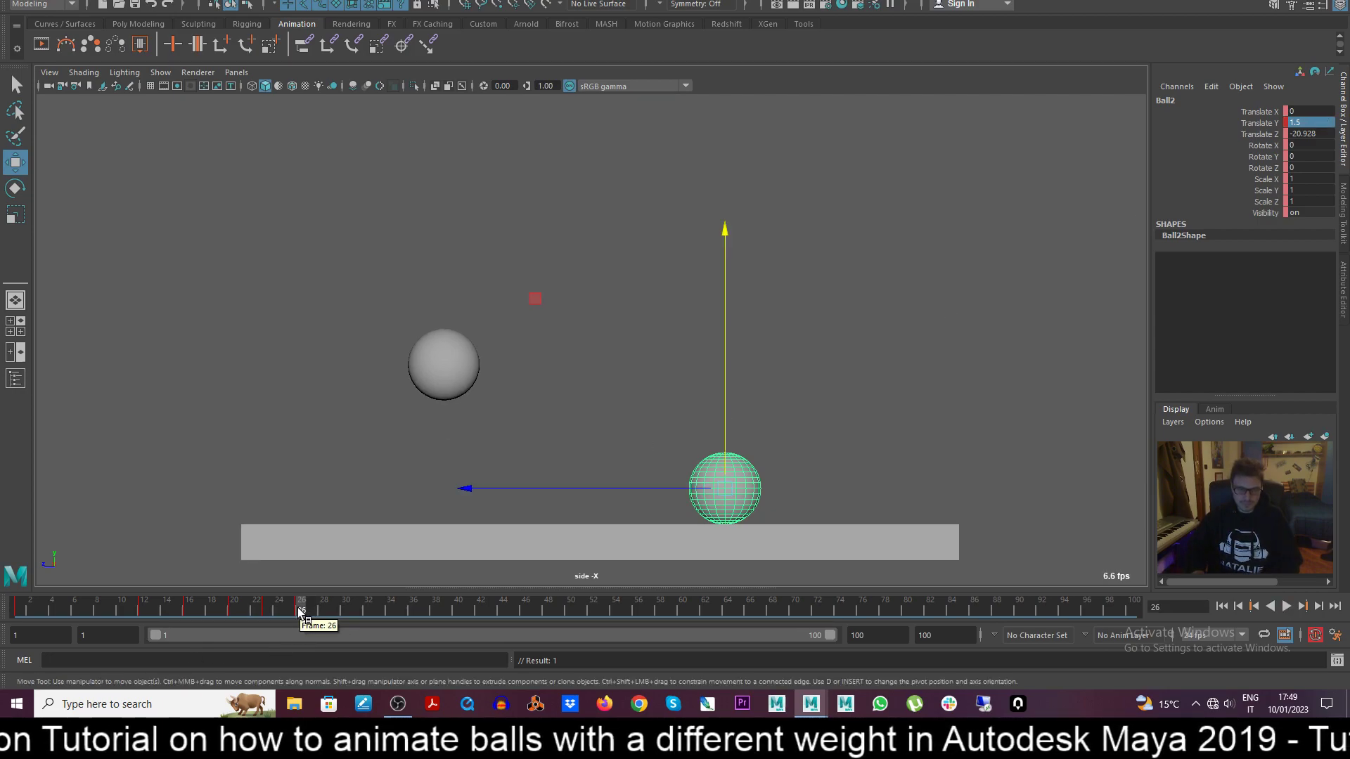
Add a final tiny hop at frame 28 and set Translate Y 1.5 at frame 30.
drag(300, 612, 323, 611)
drag(725, 429, 724, 423)
key(alt+period)
key(alt+period)
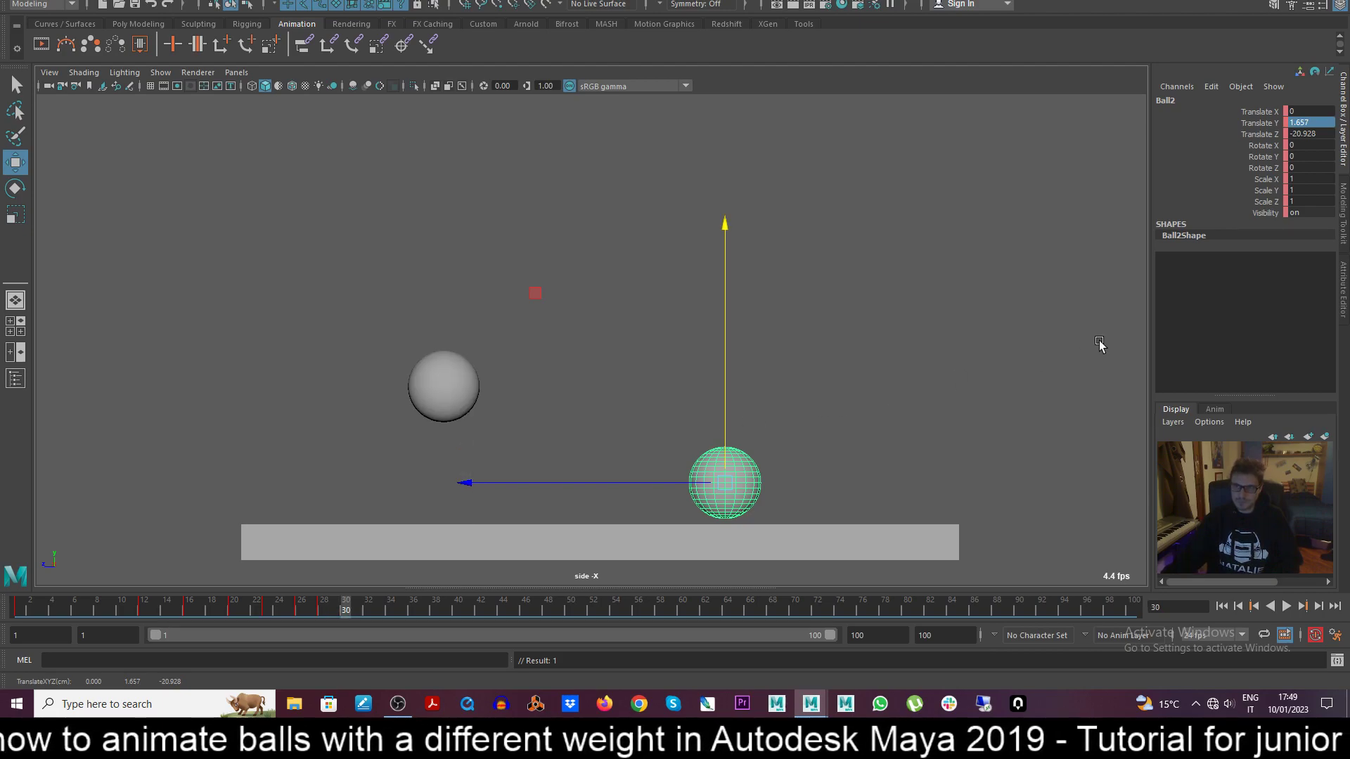
text(1.5)
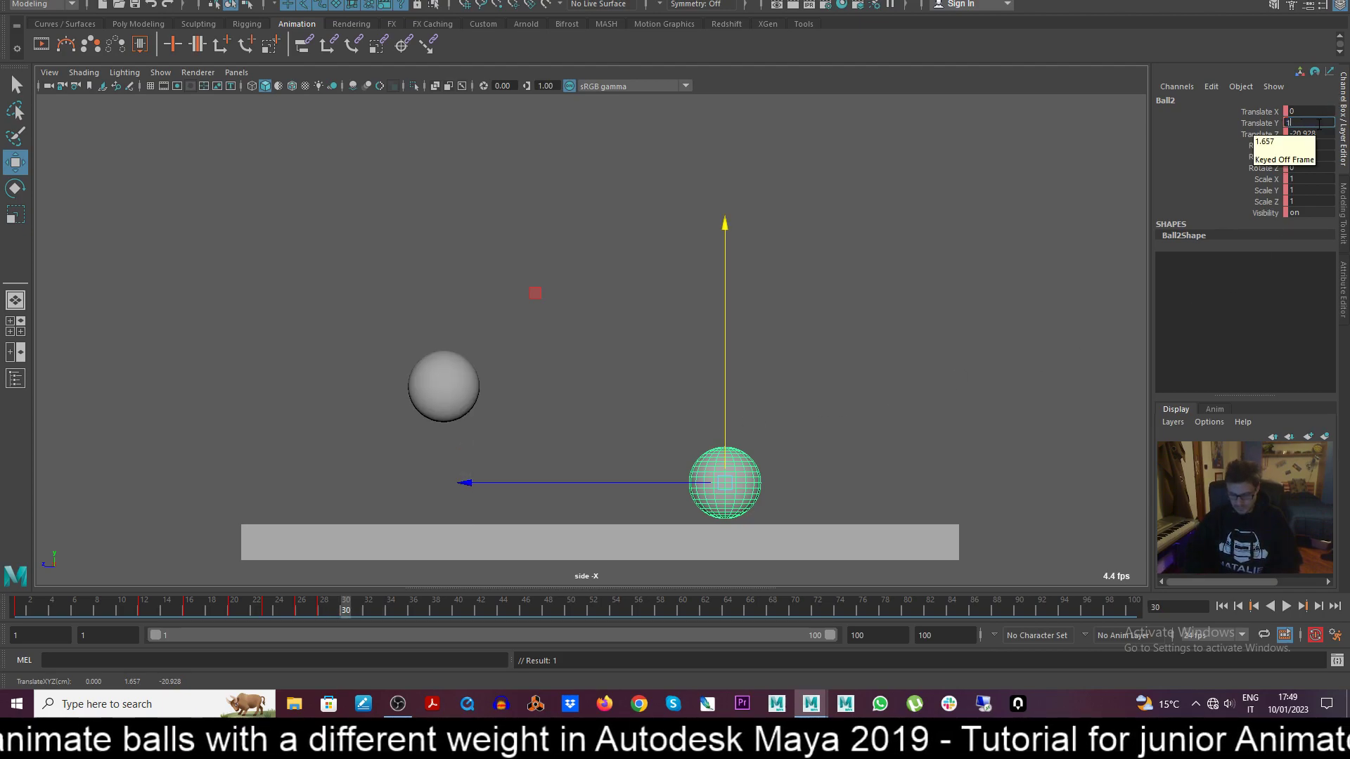
key(Return)
Rewind to frame 1 and select Ball2.
drag(318, 610, 19, 611)
click(794, 477)
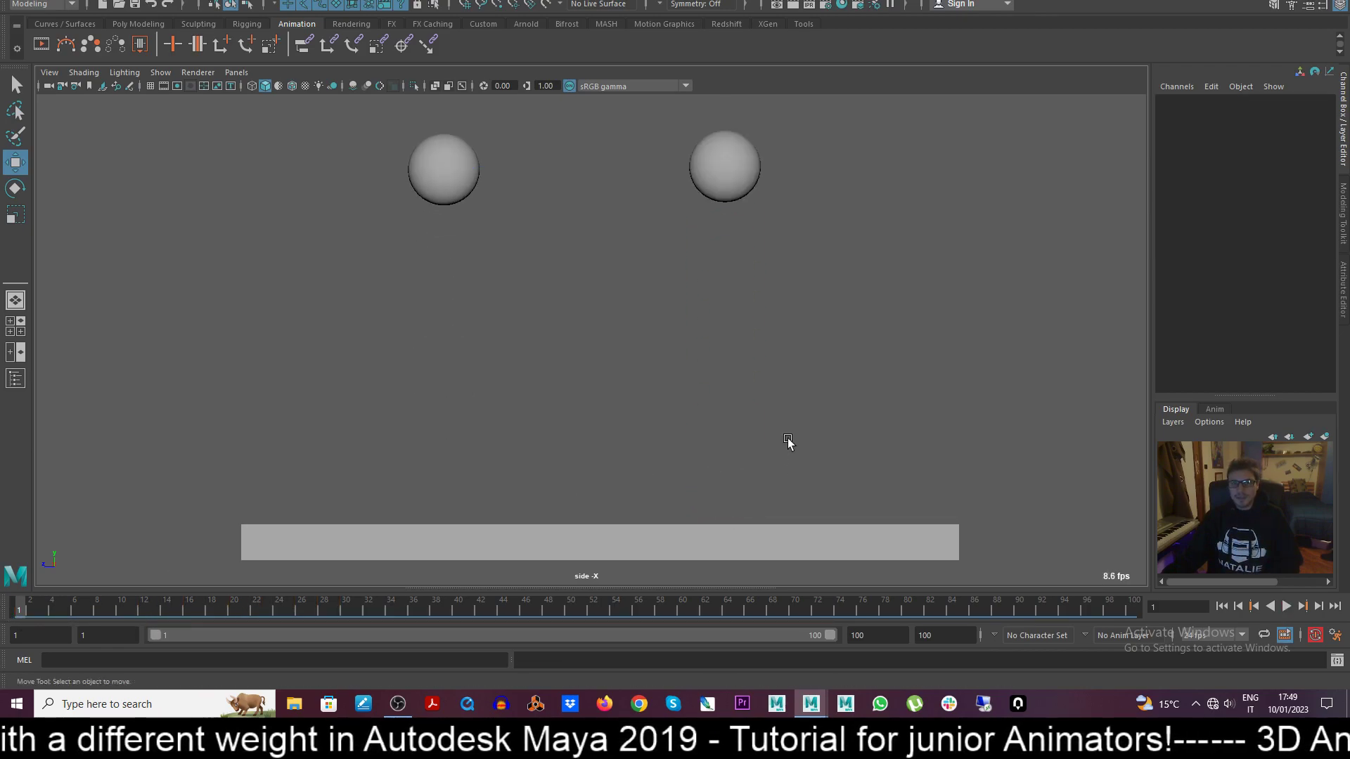
click(726, 175)
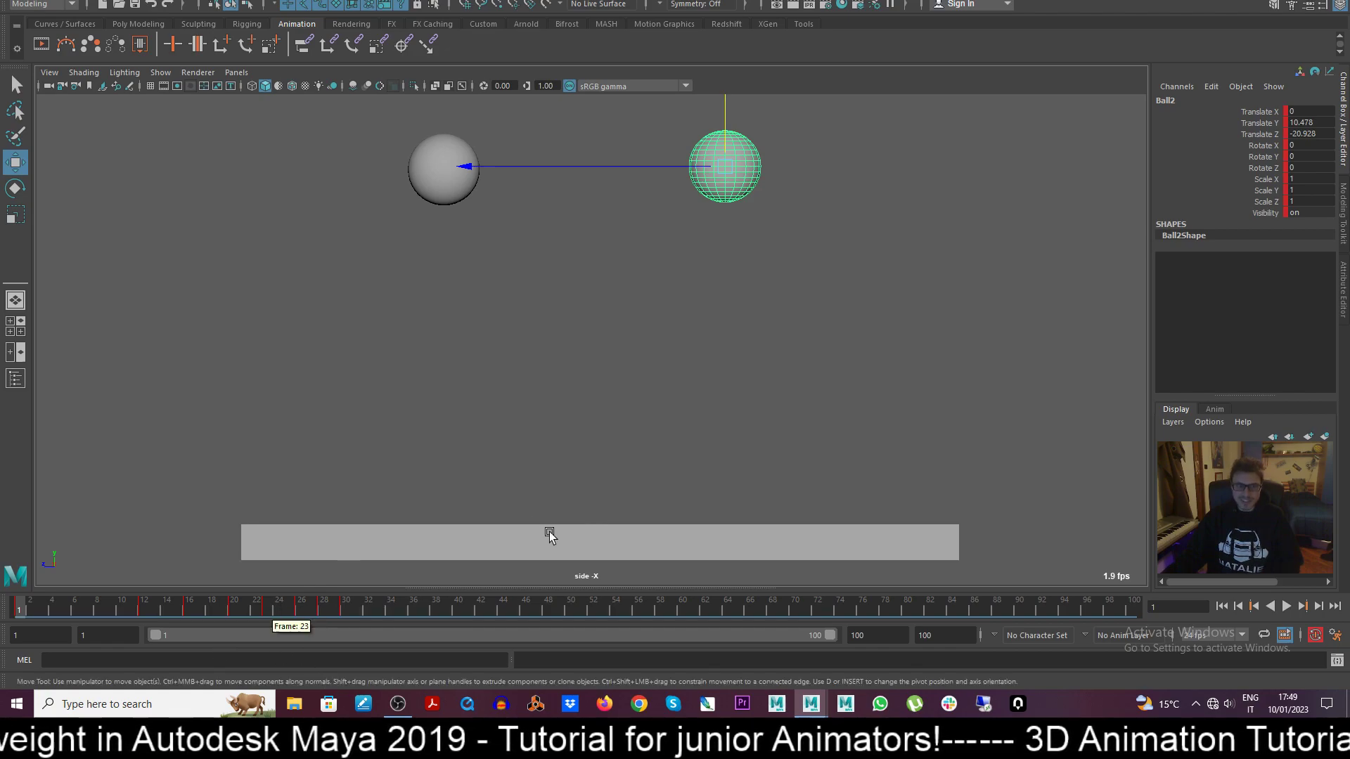
Open the Graph Editor on Ball2's Translate Y curve and frame the whole curve.
drag(577, 586, 583, 221)
click(111, 330)
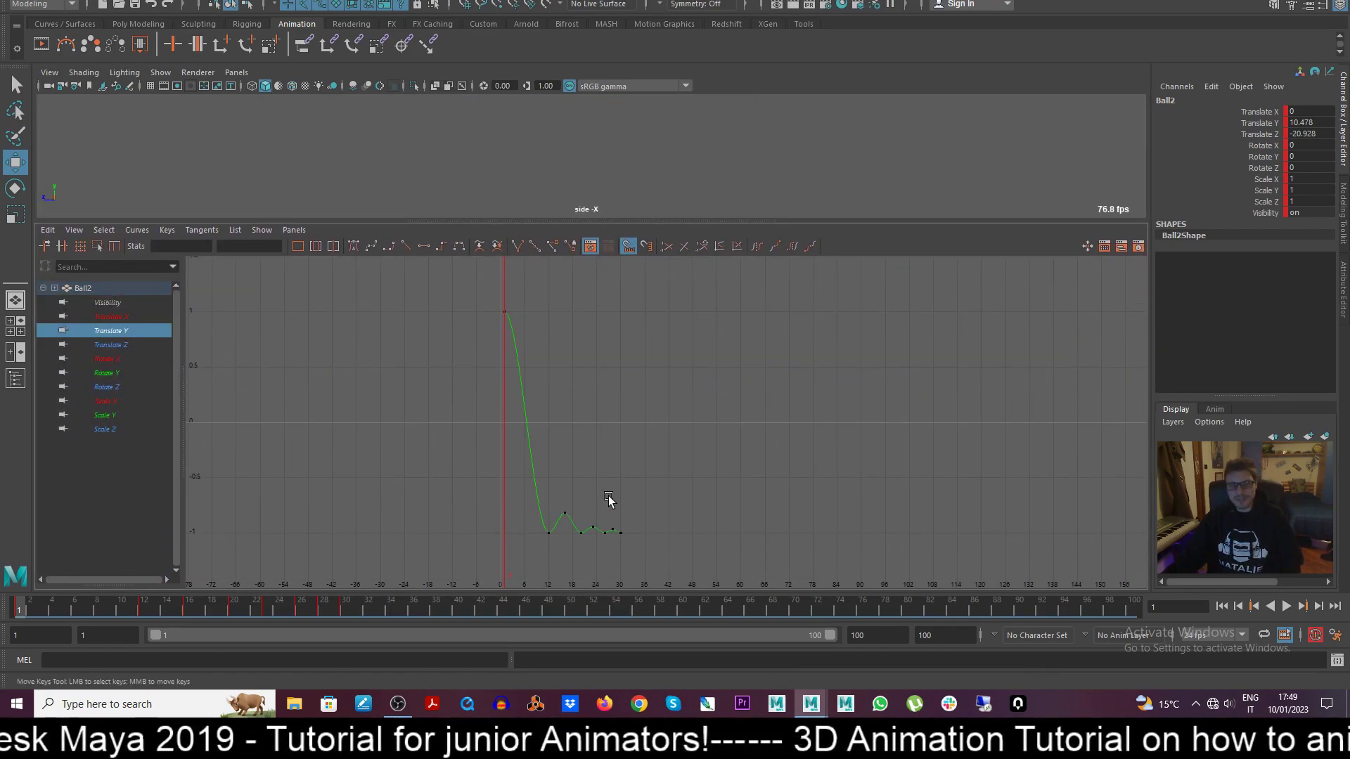
scroll(590, 470, up, 5)
alt+middle_drag(540, 480, 874, 461)
scroll(786, 485, down, 4)
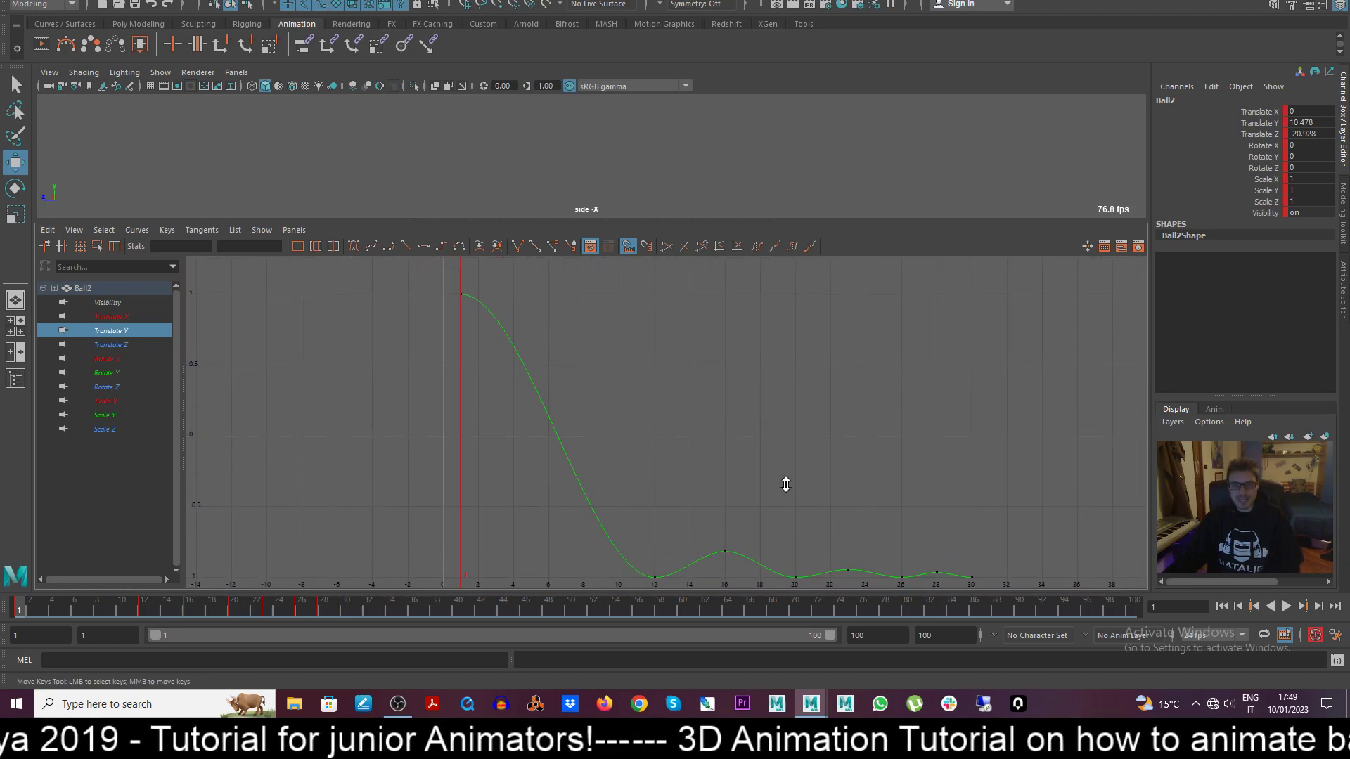
alt+middle_drag(786, 485, 758, 476)
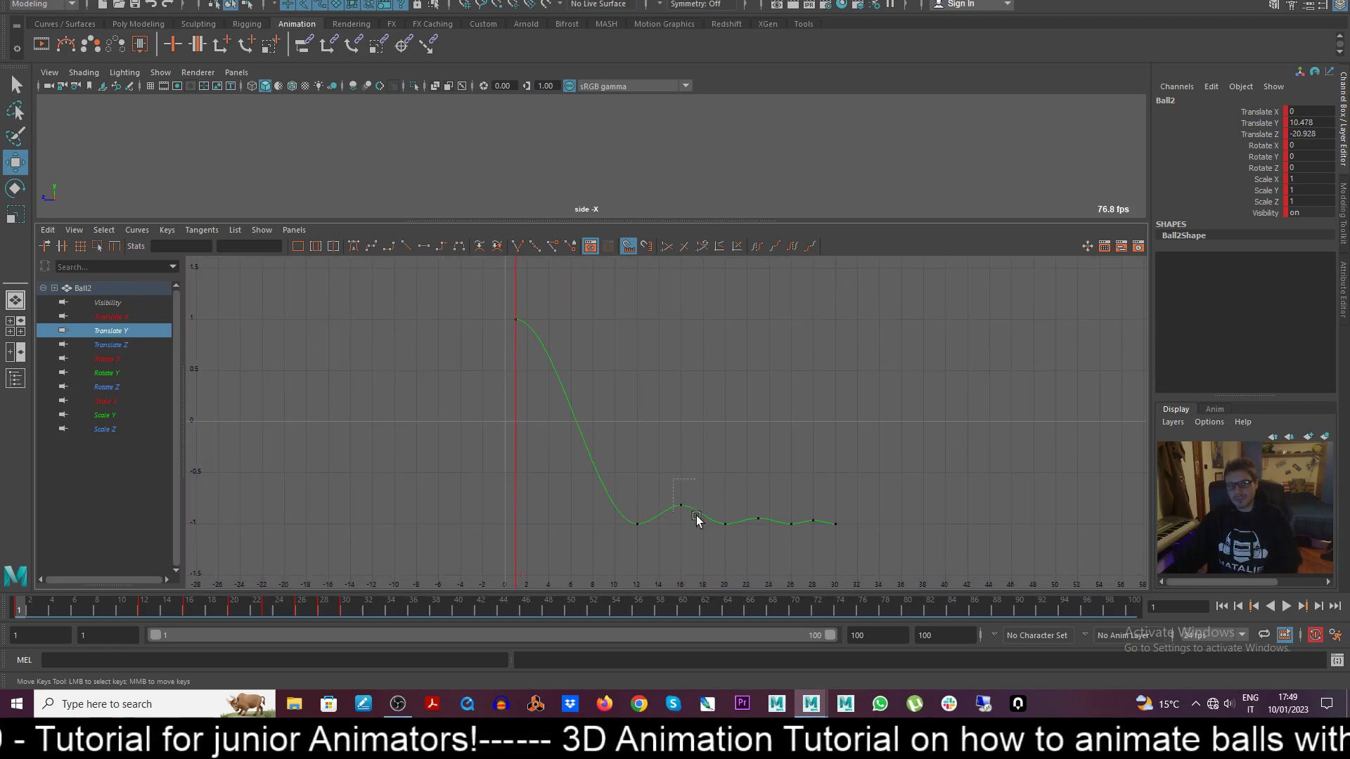
Apply Flat tangents to the starting key and the frame-16 and frame-28 peaks.
drag(696, 519, 696, 517)
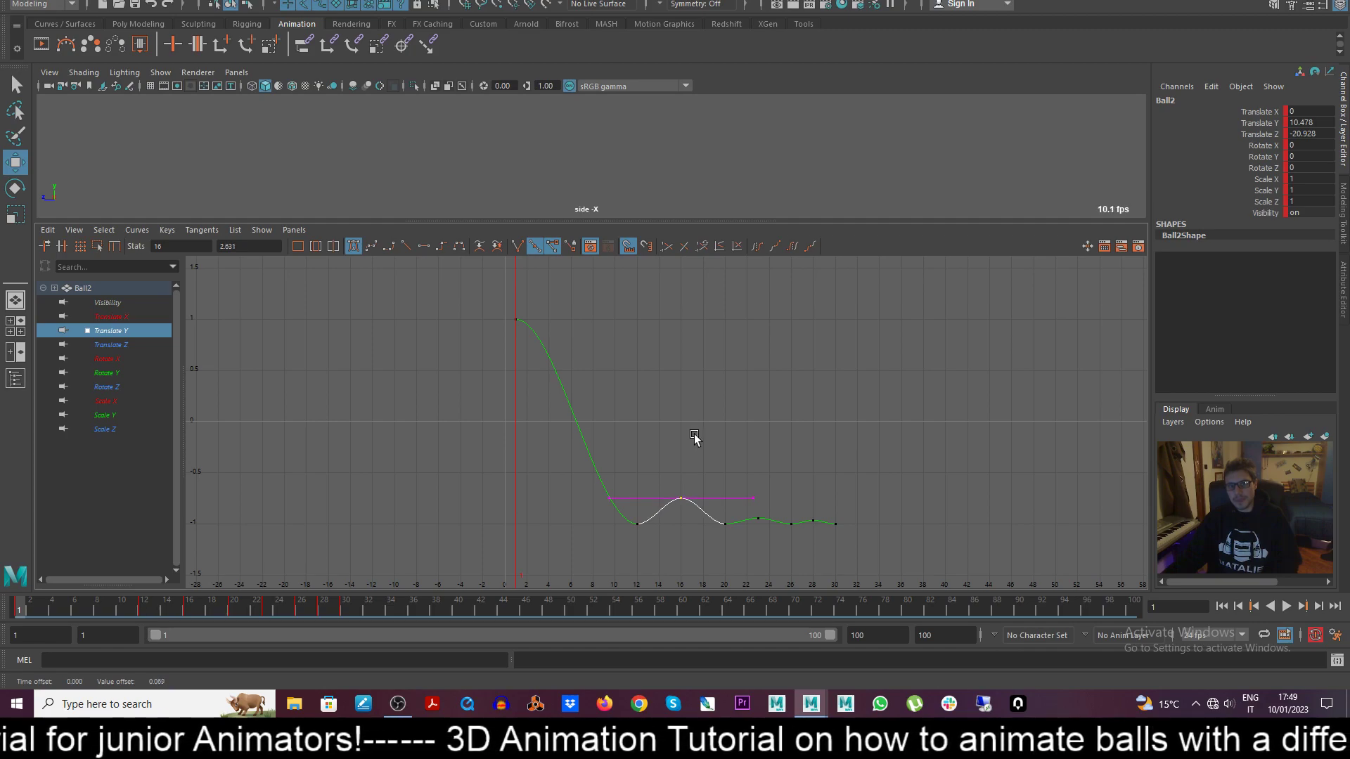
drag(747, 503, 769, 528)
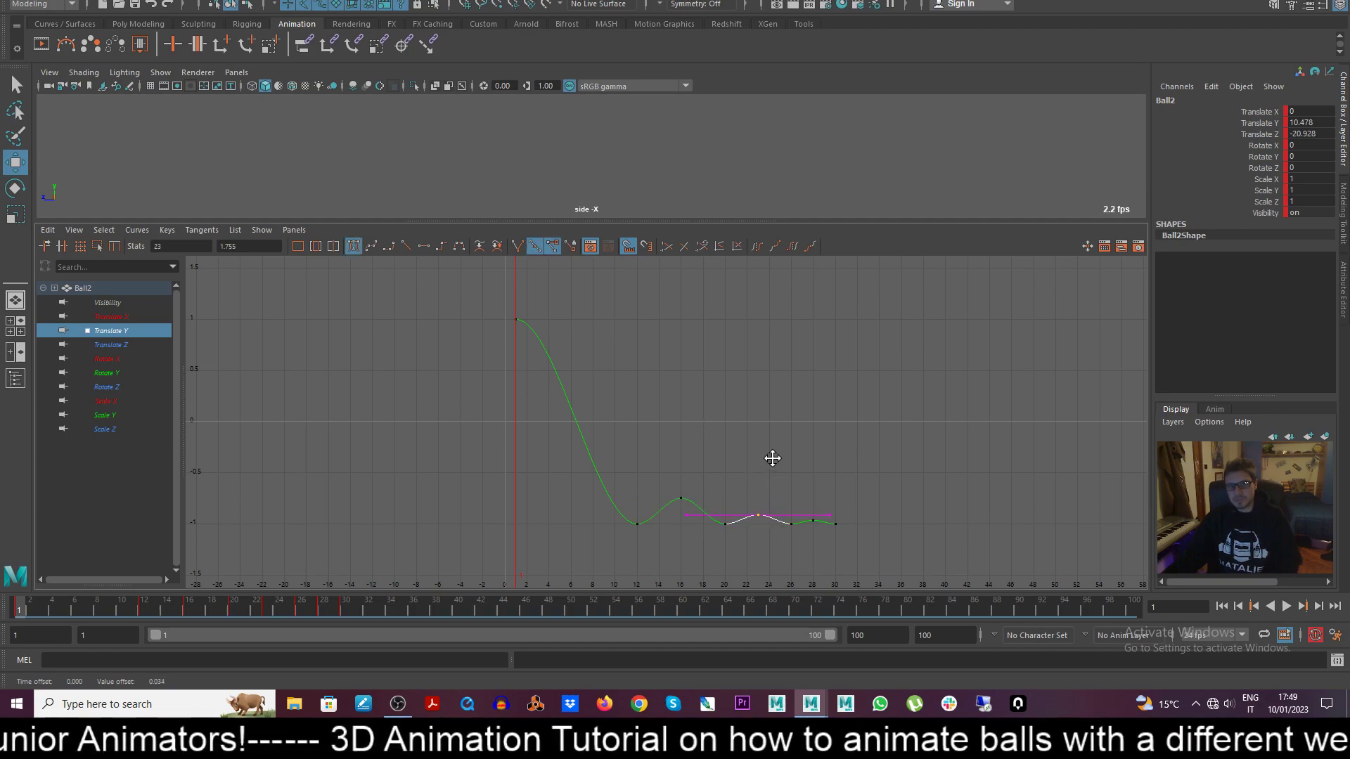
click(771, 459)
drag(647, 478, 689, 509)
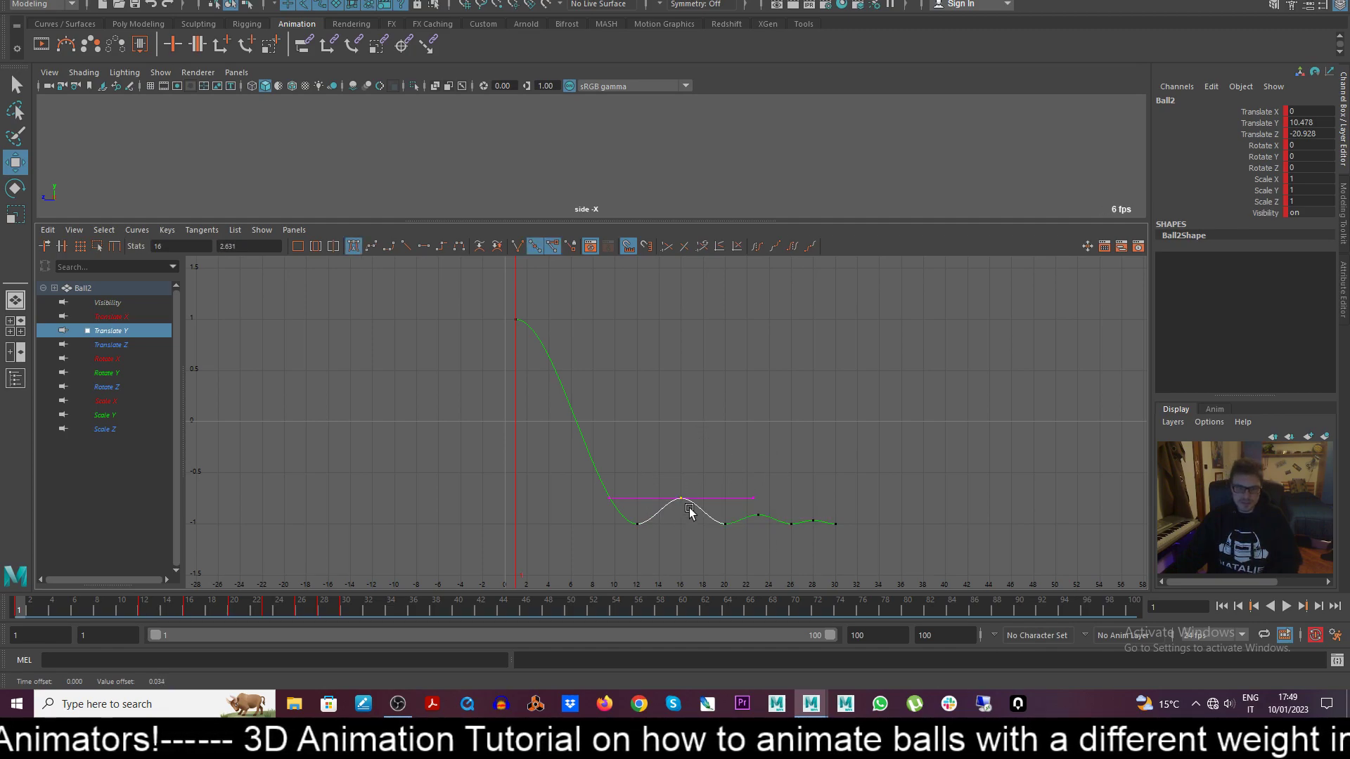
click(716, 455)
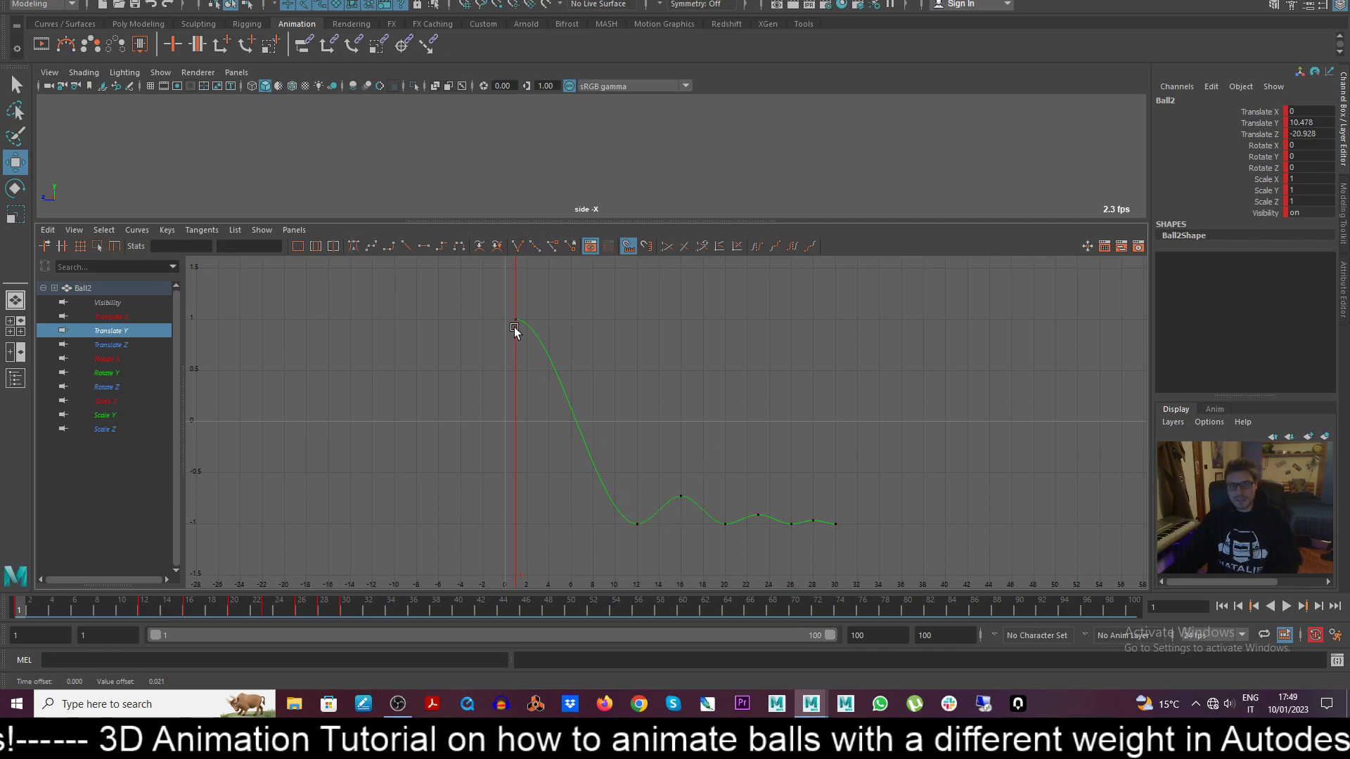
drag(601, 374, 602, 373)
shift+click(680, 504)
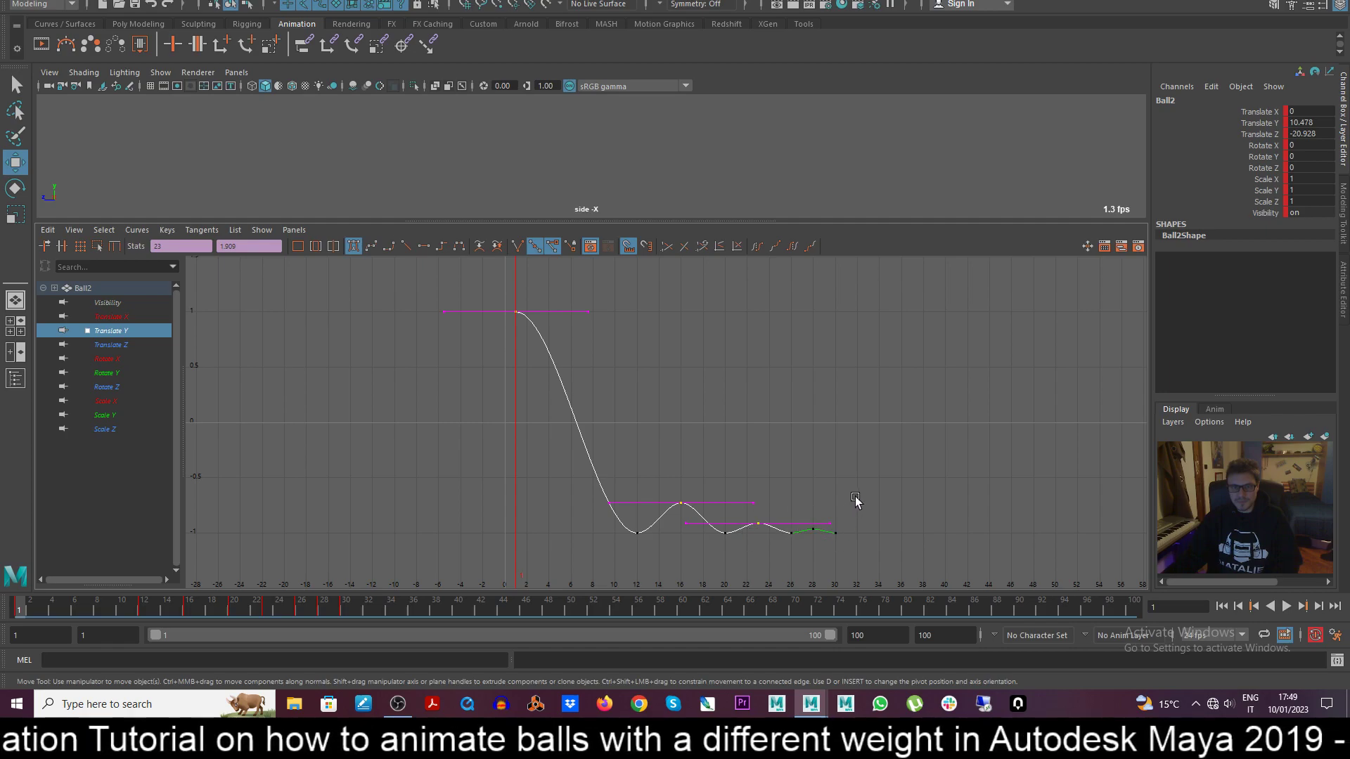
alt+right_drag(856, 499, 908, 533)
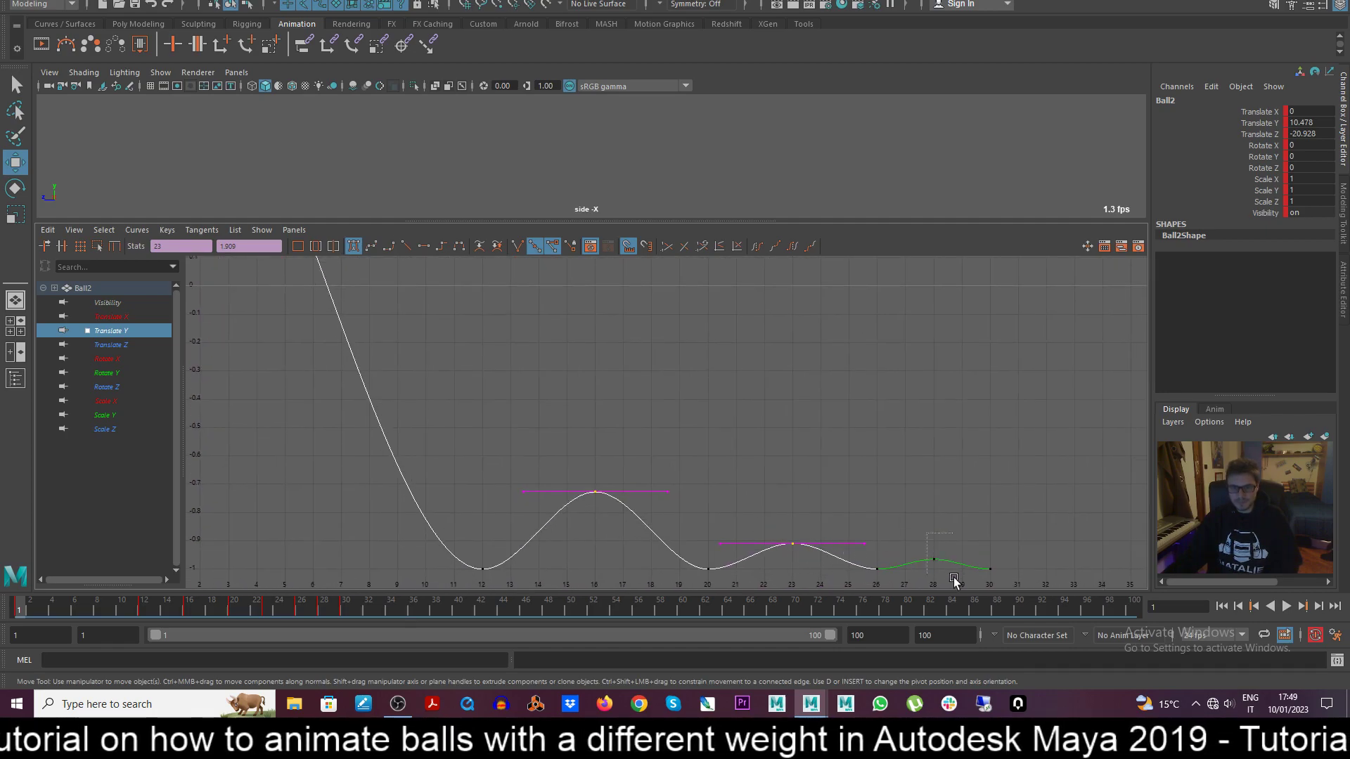
shift+drag(954, 580, 954, 578)
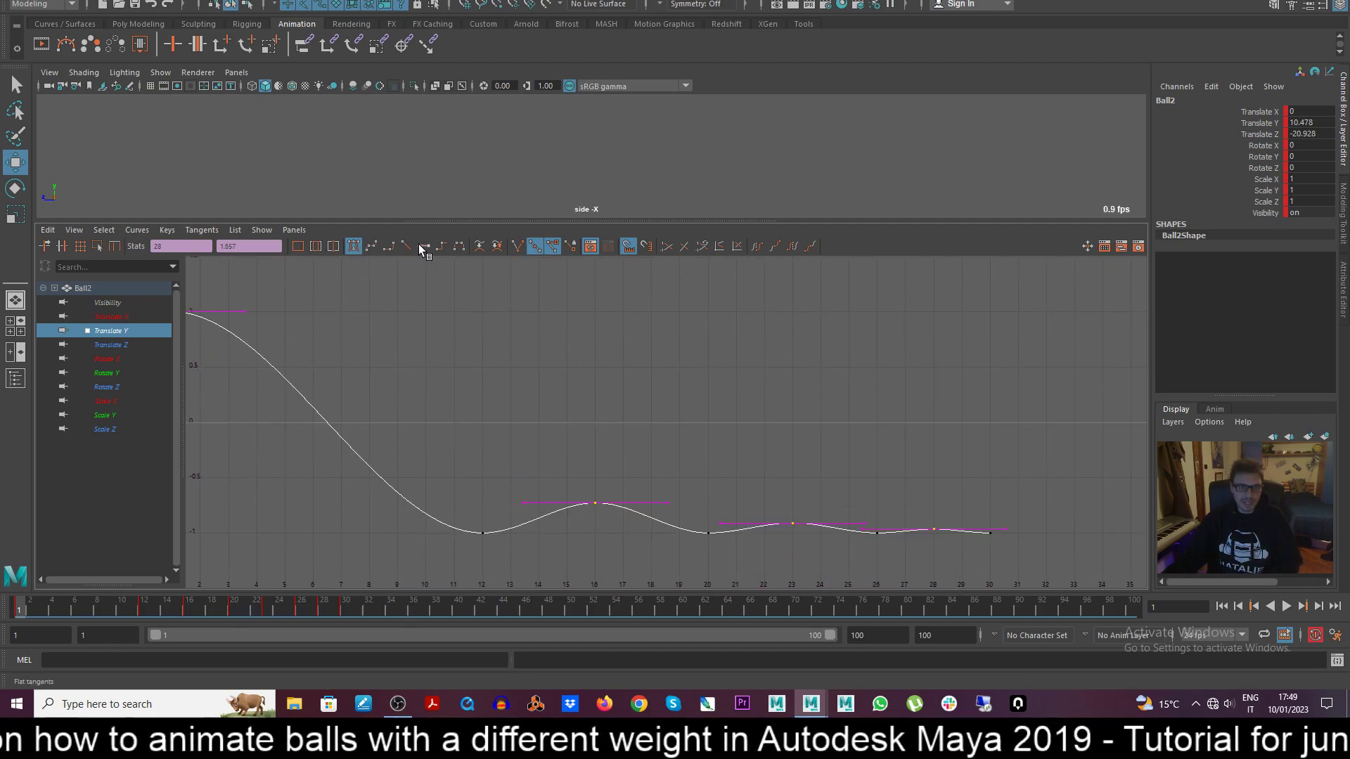
click(425, 246)
Apply Linear tangents to the frame-12 and frame-20 contact keys.
click(374, 465)
drag(436, 506, 523, 563)
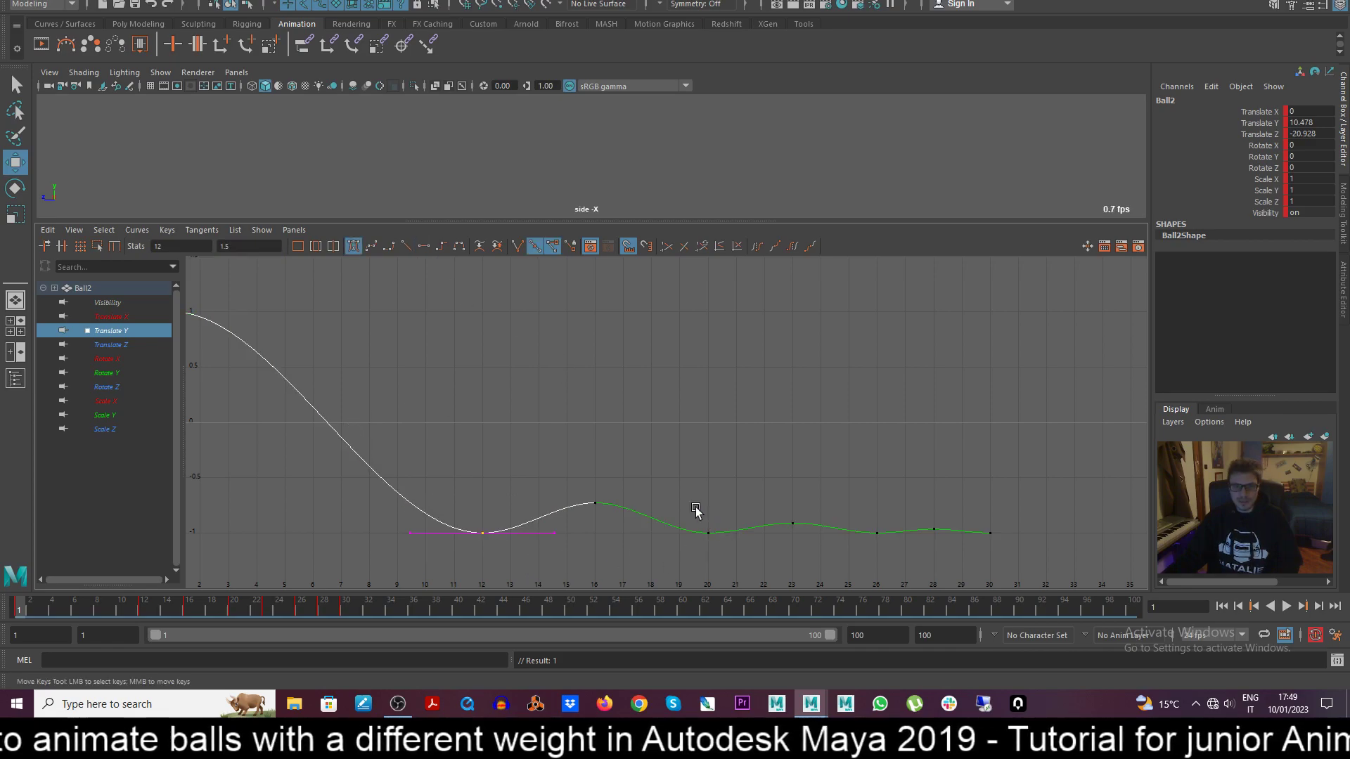
shift+drag(696, 509, 728, 559)
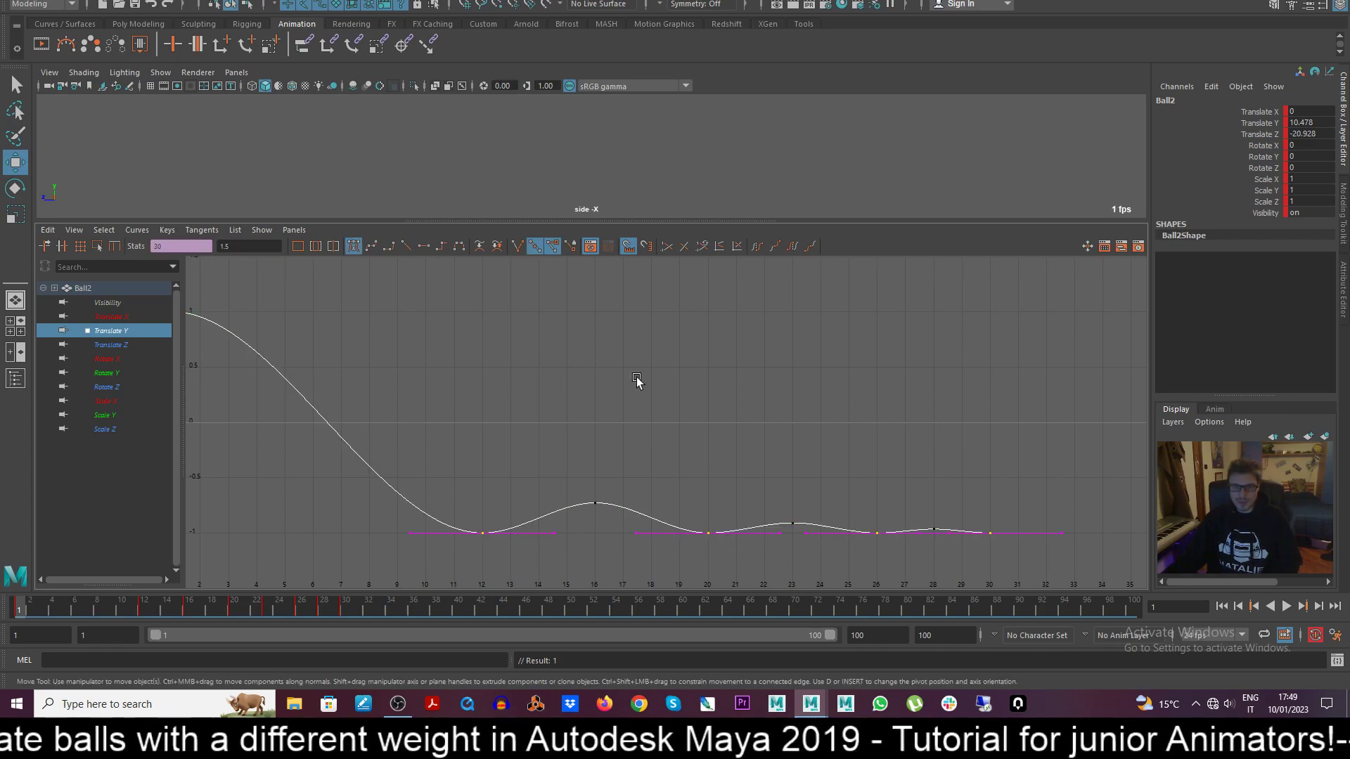
click(407, 246)
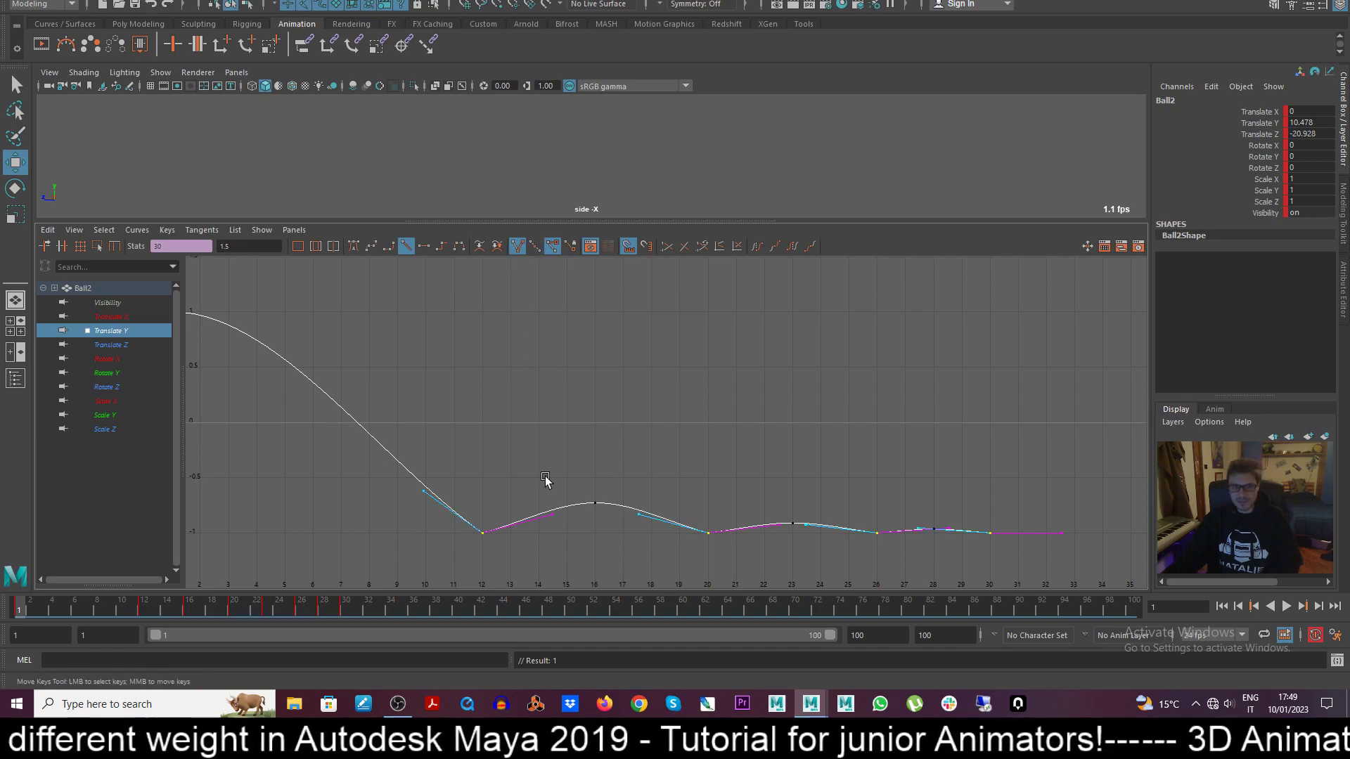
click(629, 509)
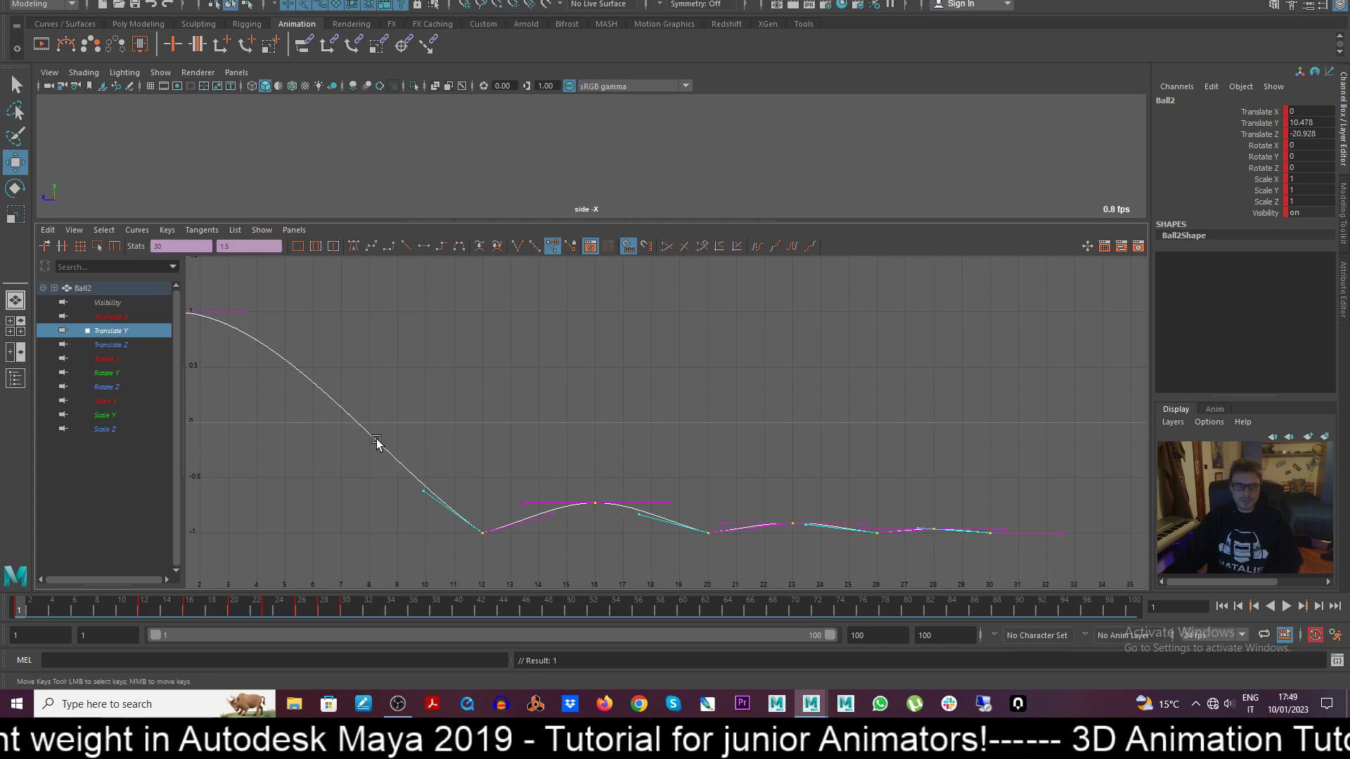
Switch the curve to weighted tangents and lengthen the frame-12 out-tangent toward frame 15.
right_click(377, 439)
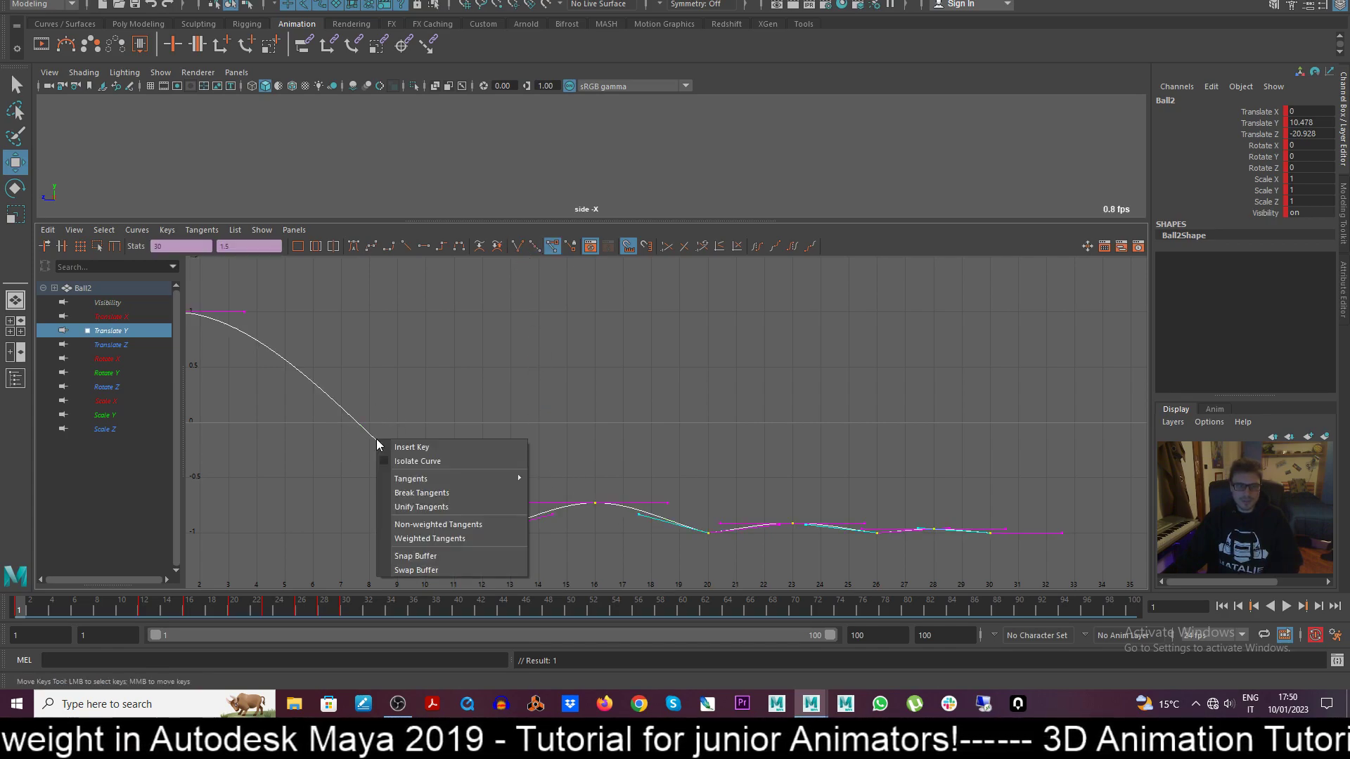
click(453, 538)
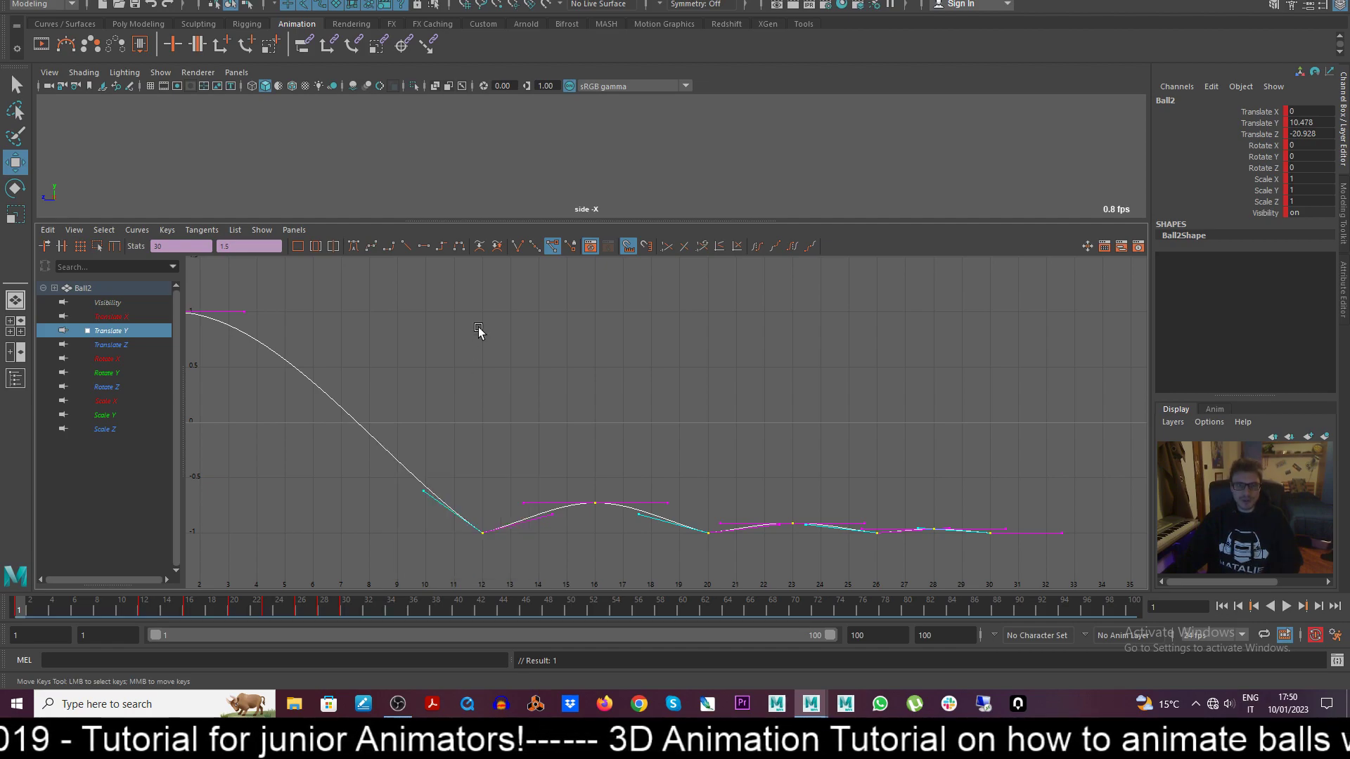
drag(470, 523, 522, 539)
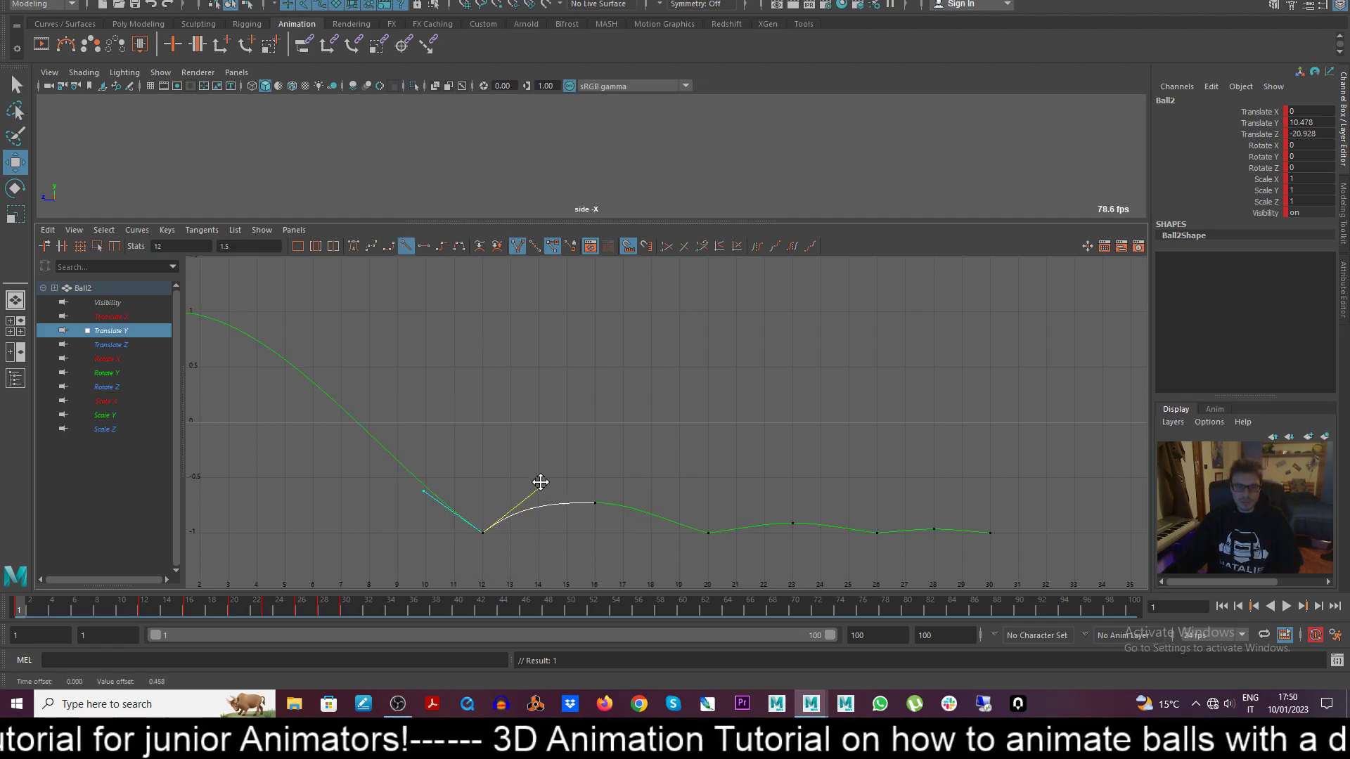
drag(540, 483, 518, 585)
drag(517, 479, 530, 512)
key(ctrl+z)
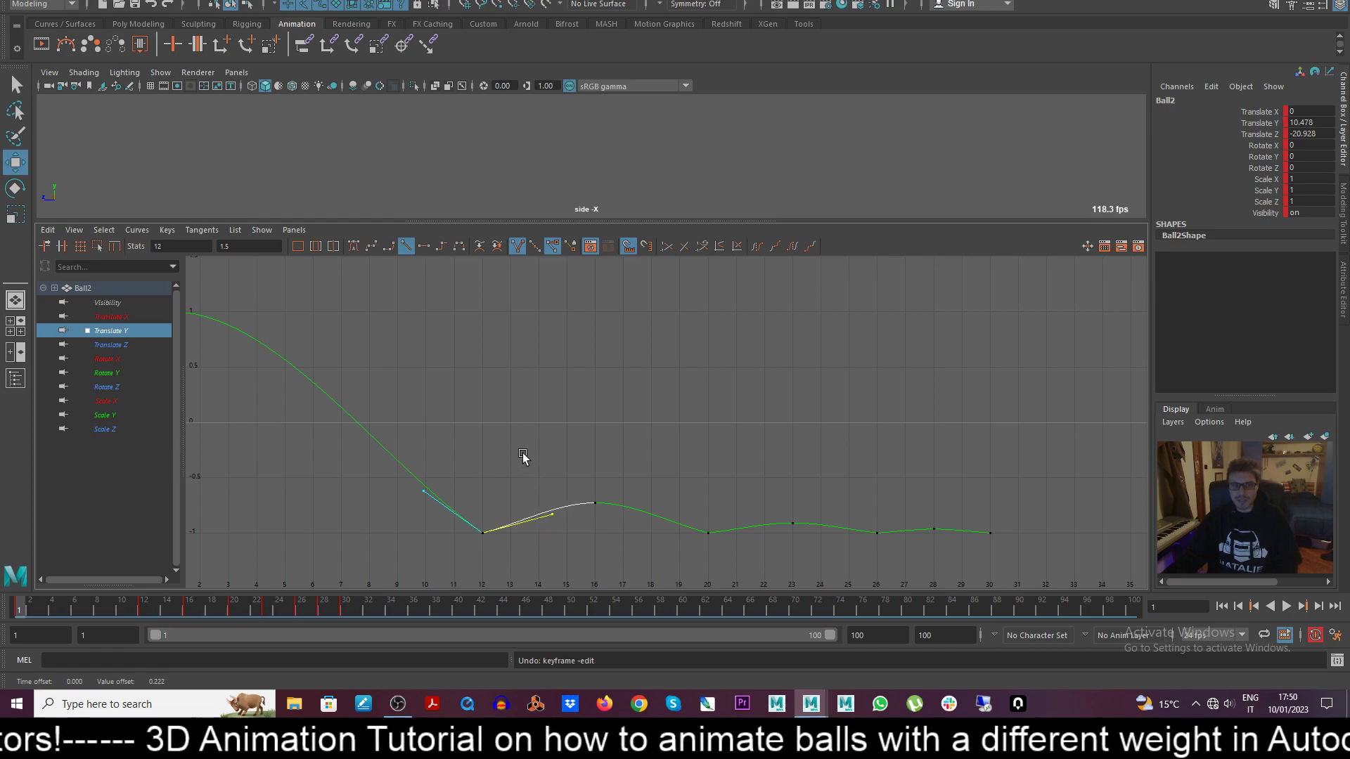
right_click(557, 507)
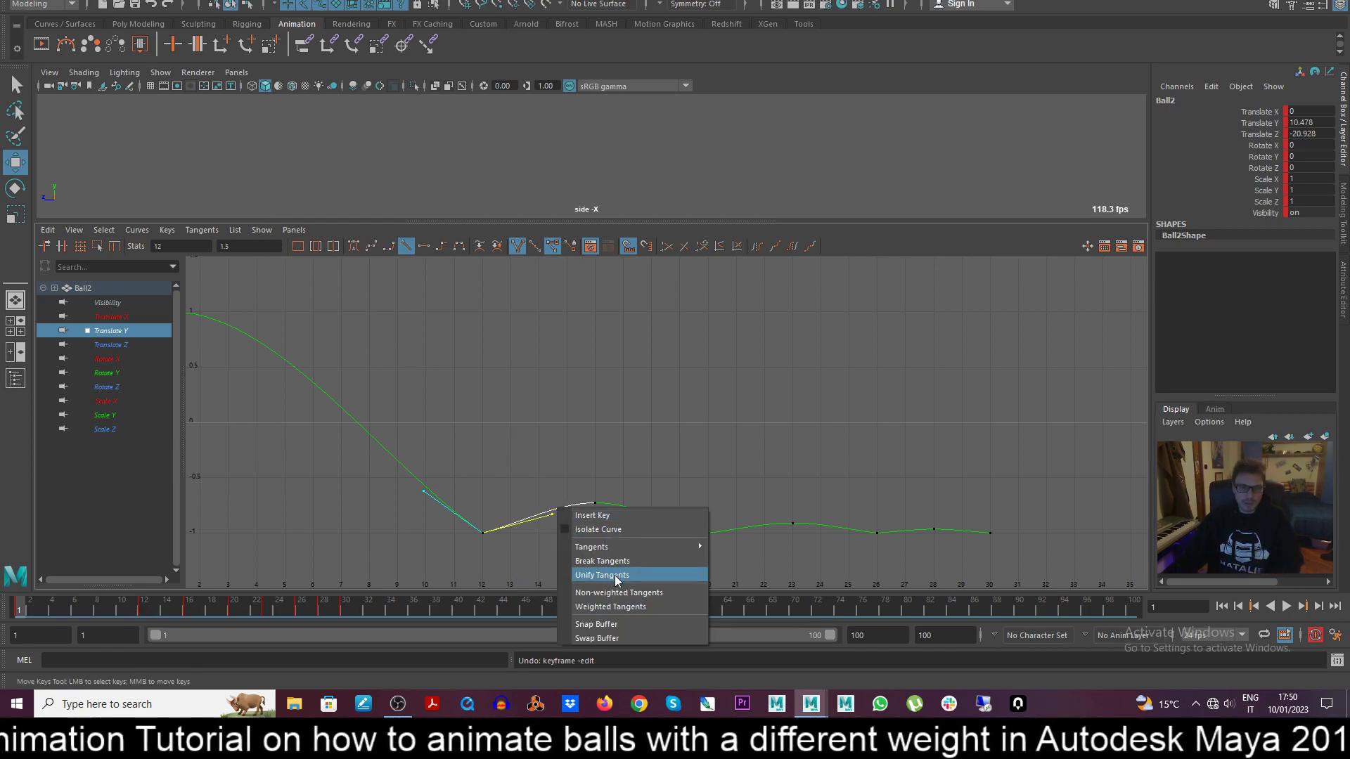
click(644, 606)
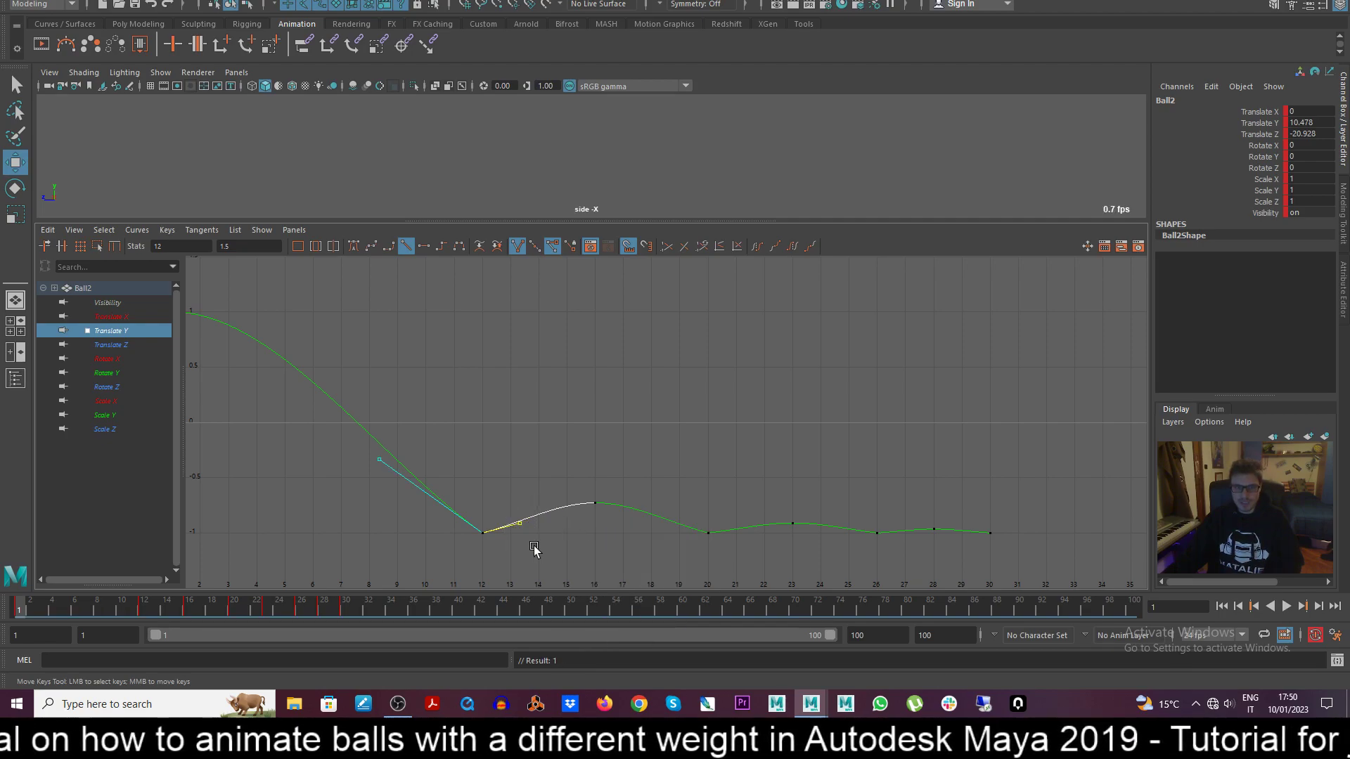
middle_drag(539, 526, 557, 504)
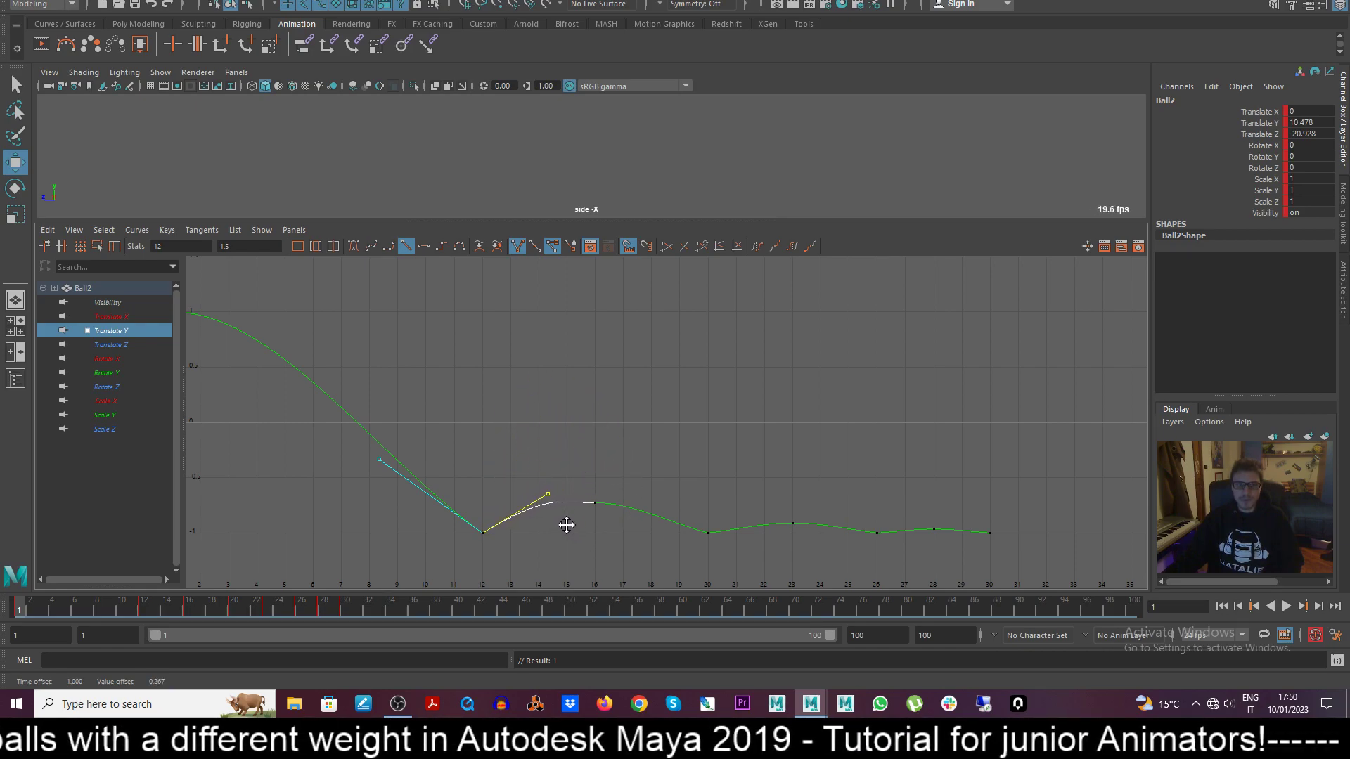
Inspect the contact keys at frames 12, 20, 23 and 26, then clear the selection.
drag(676, 512, 731, 559)
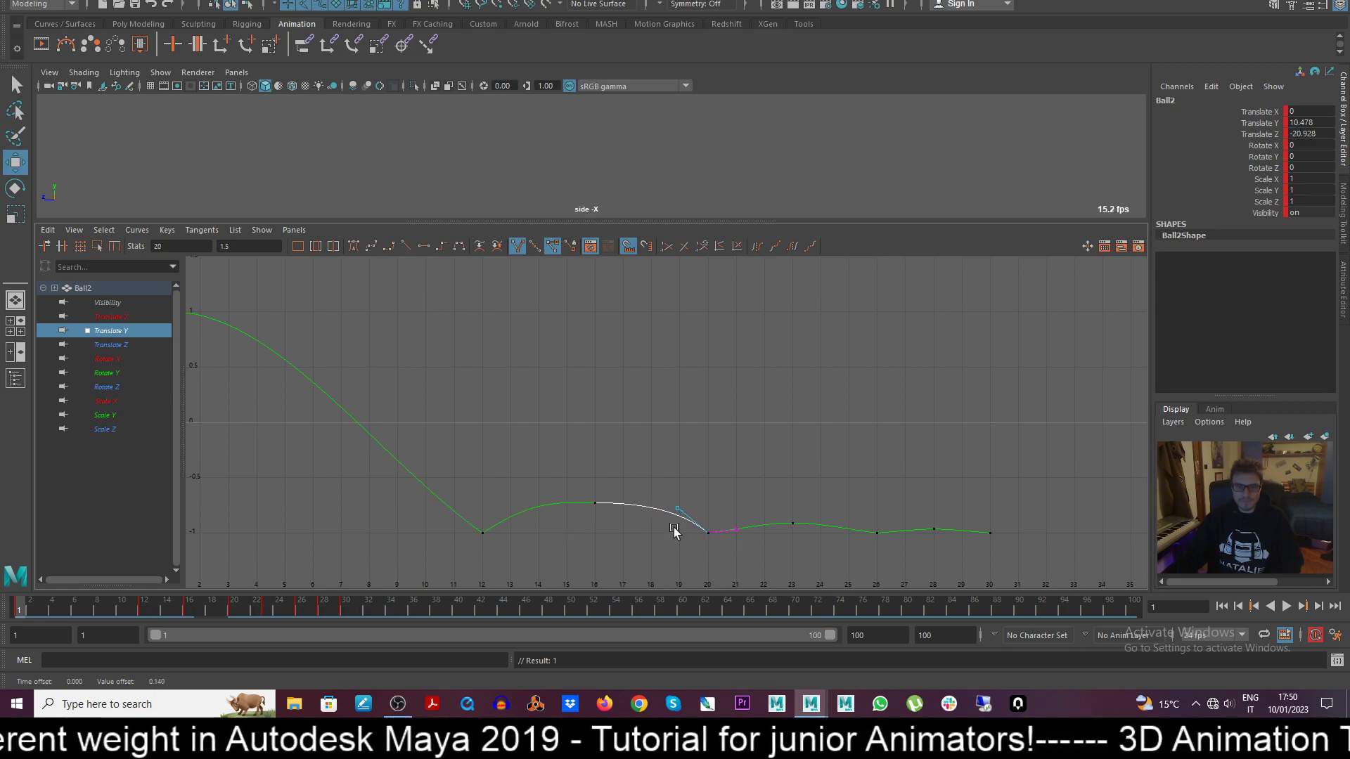
drag(499, 545, 501, 543)
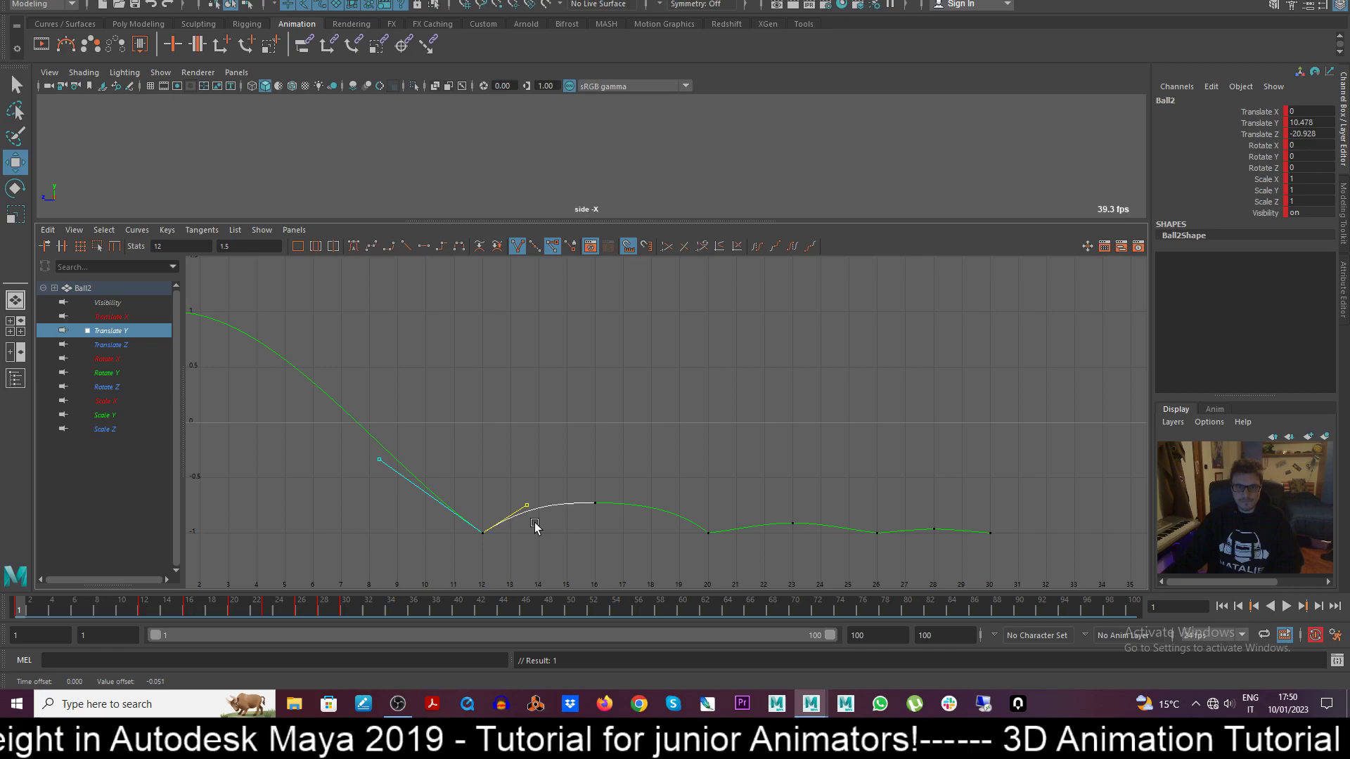
drag(676, 509, 704, 548)
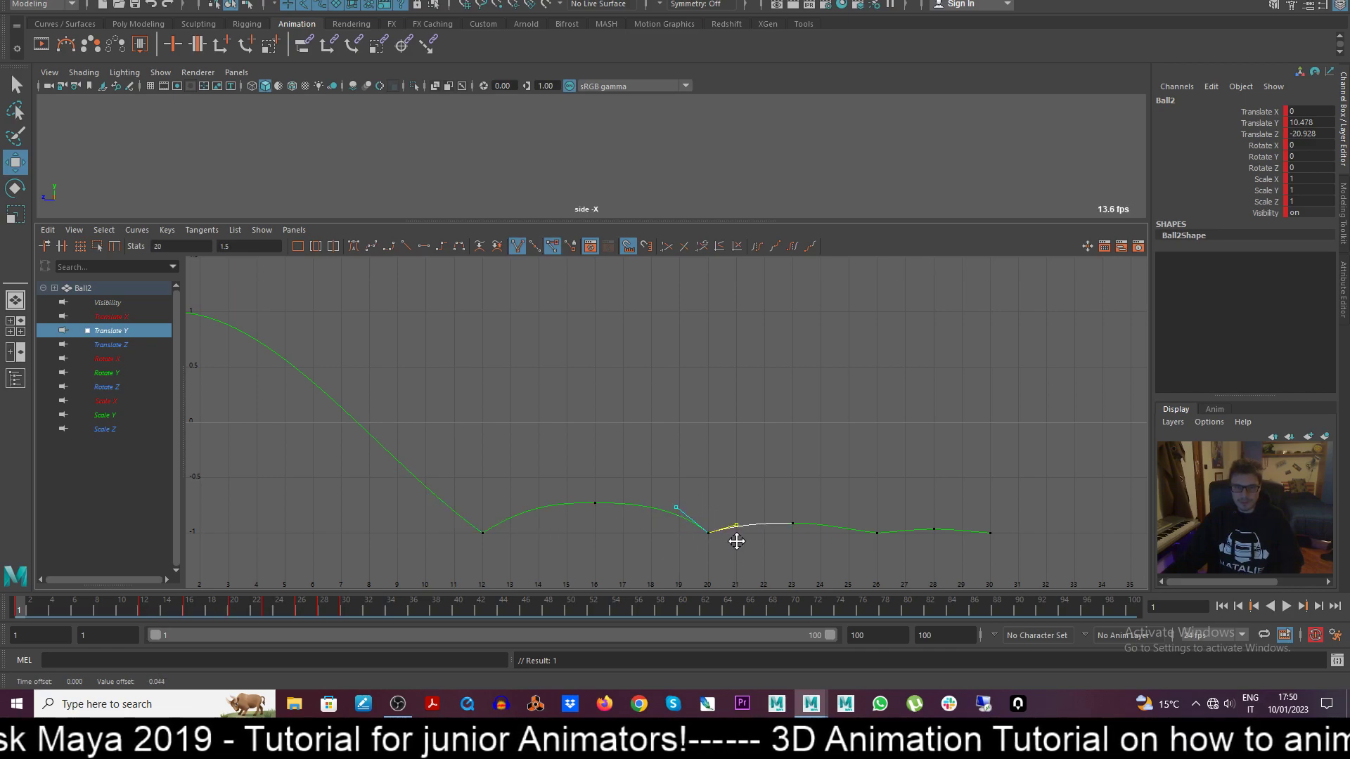
drag(837, 499, 897, 555)
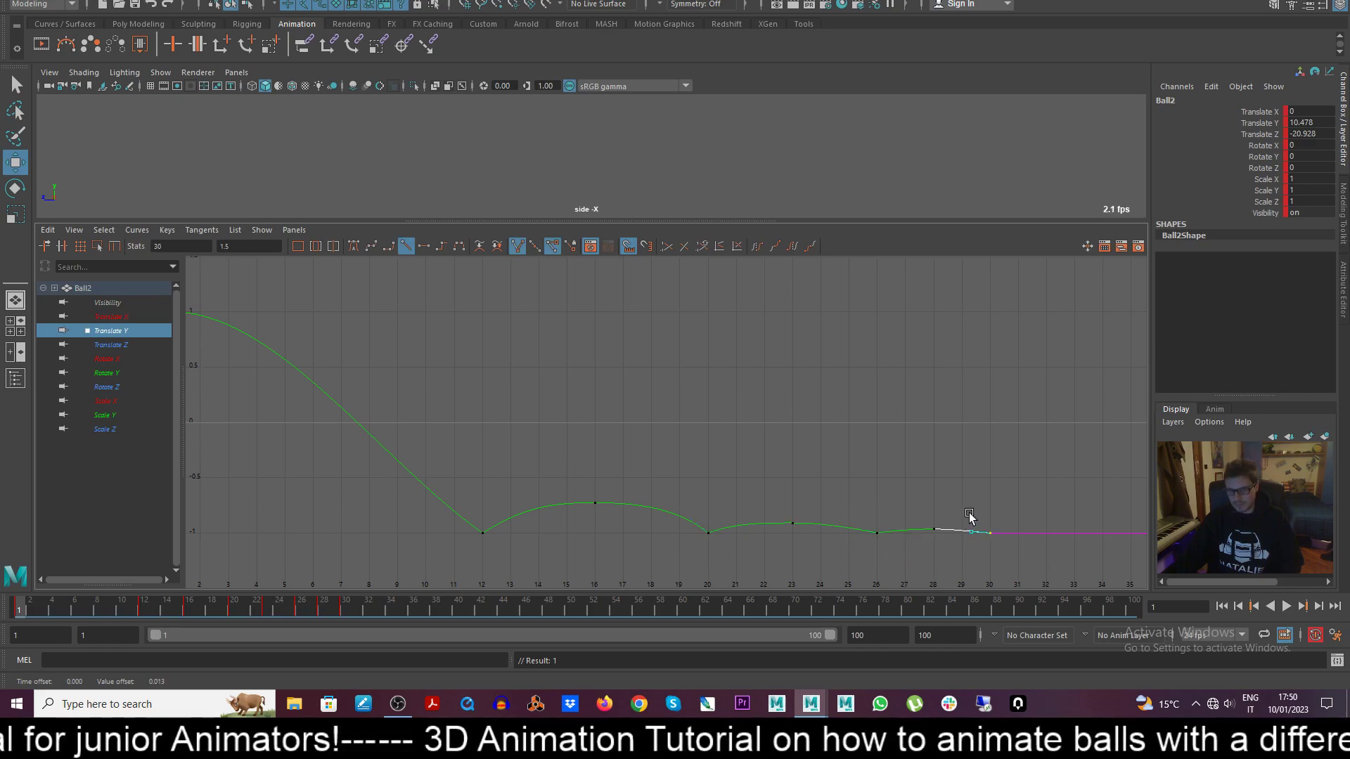
click(554, 434)
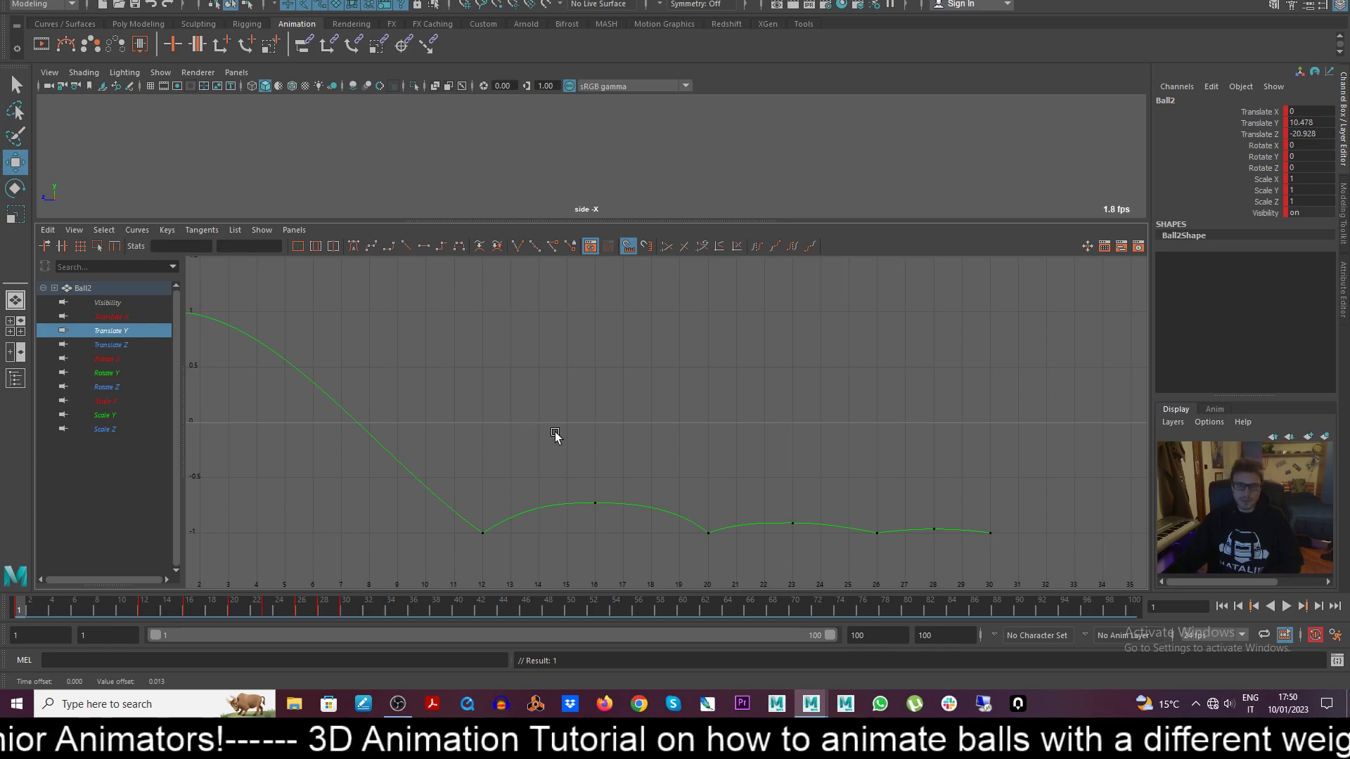
drag(788, 506, 811, 552)
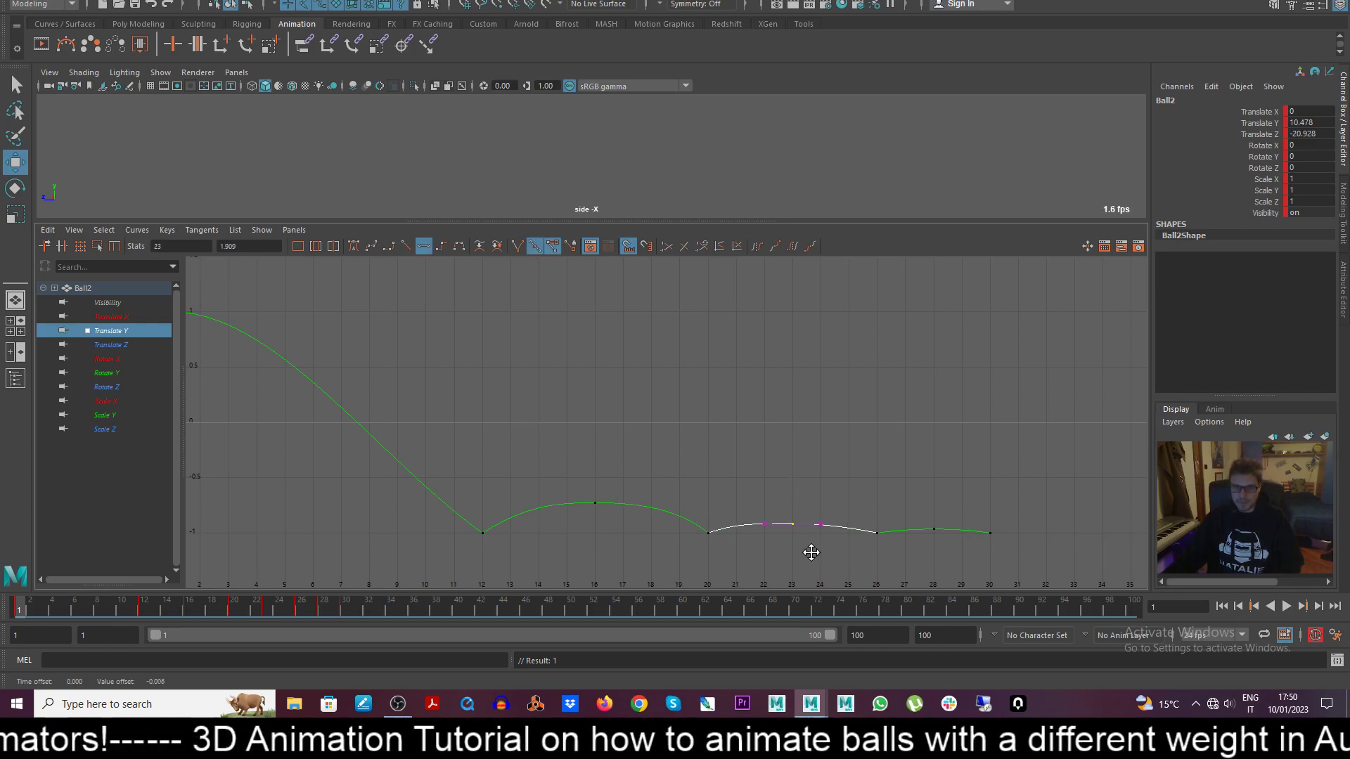
click(799, 473)
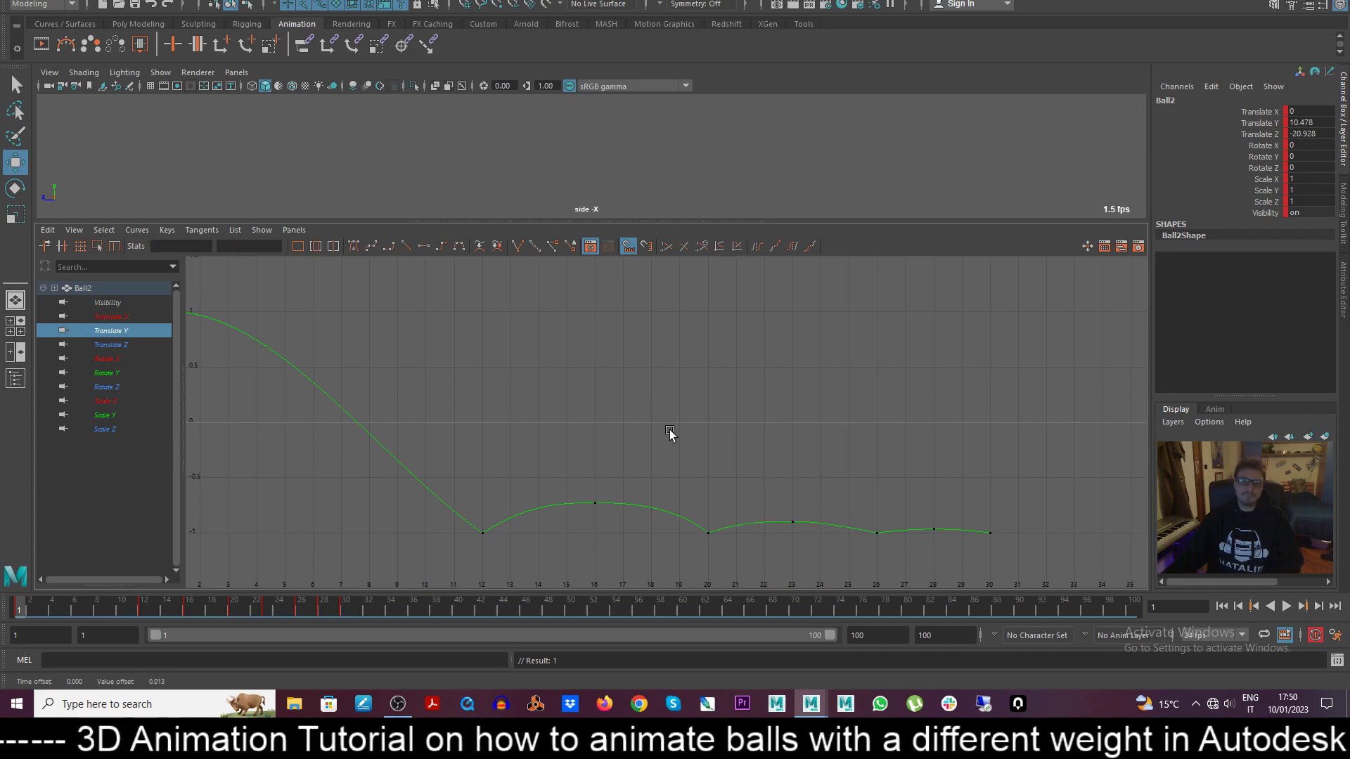
Collapse the Graph Editor and play the bounce to review it.
drag(539, 226, 1041, 583)
click(1040, 576)
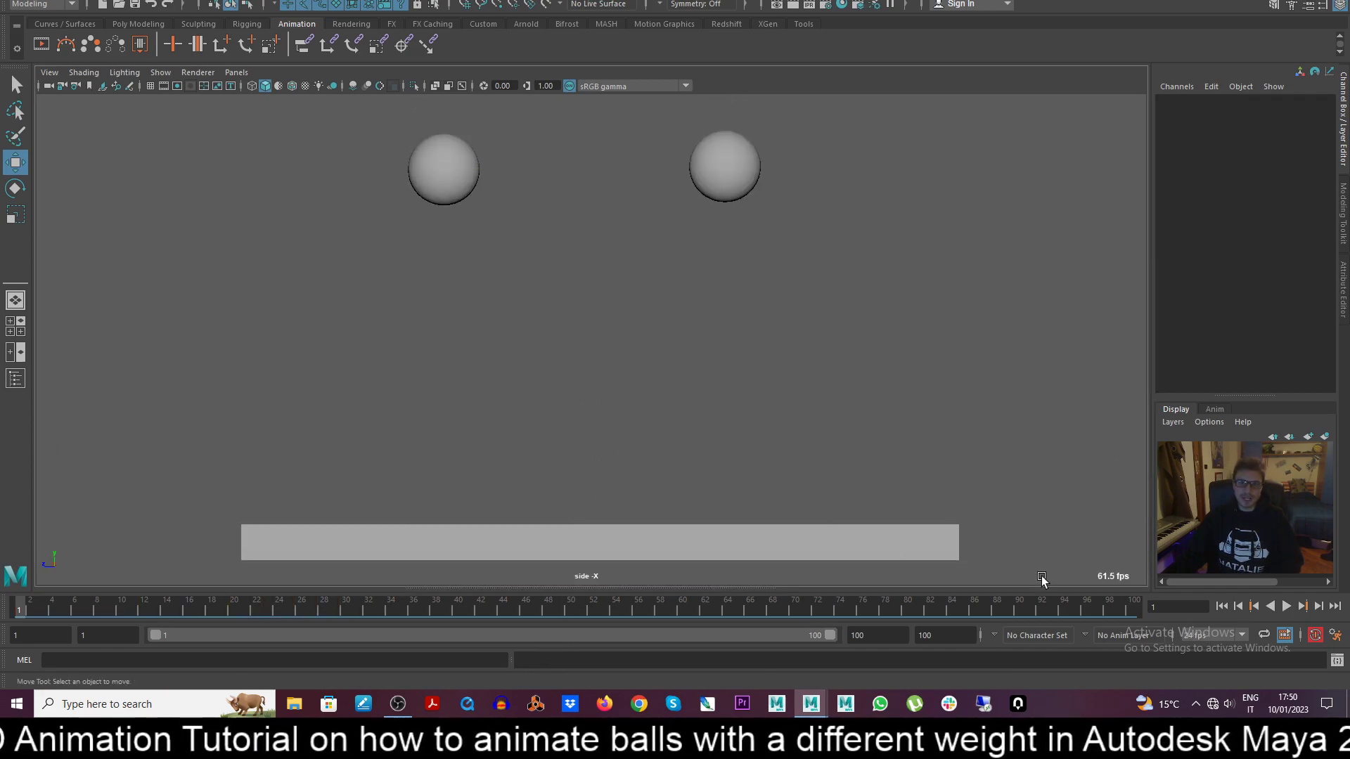
key(alt+v)
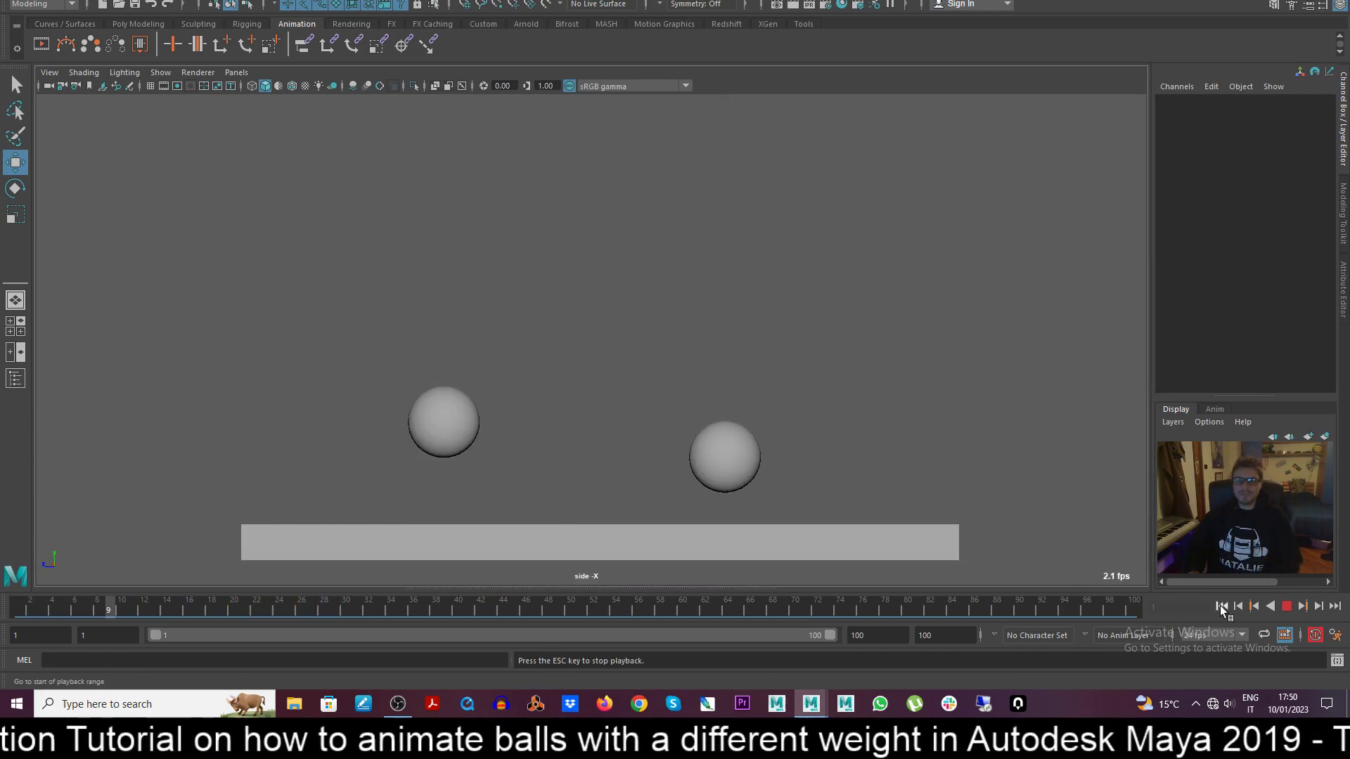
key(Escape)
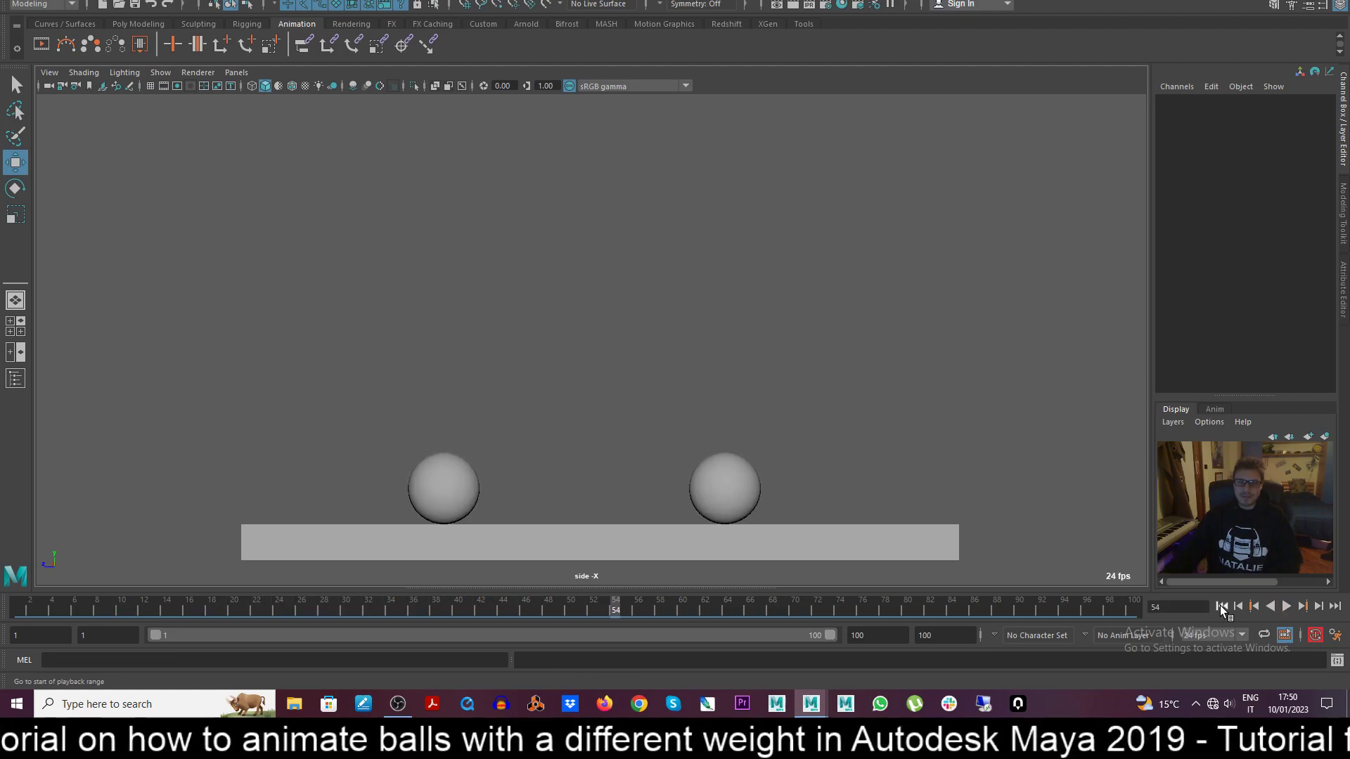
Lengthen Ball2's frame-1 tangent and raise its frame-12 in-tangent, then return to frame 1.
click(747, 459)
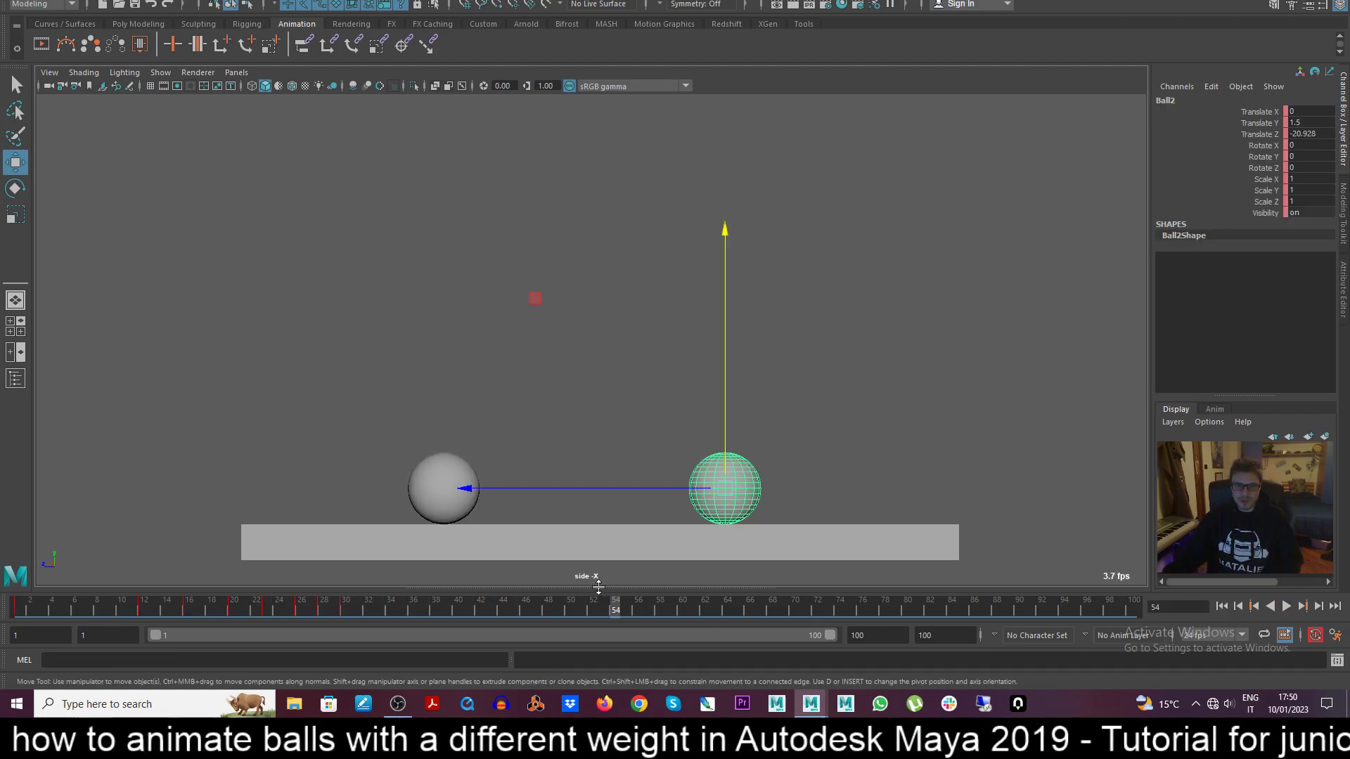
drag(598, 587, 591, 196)
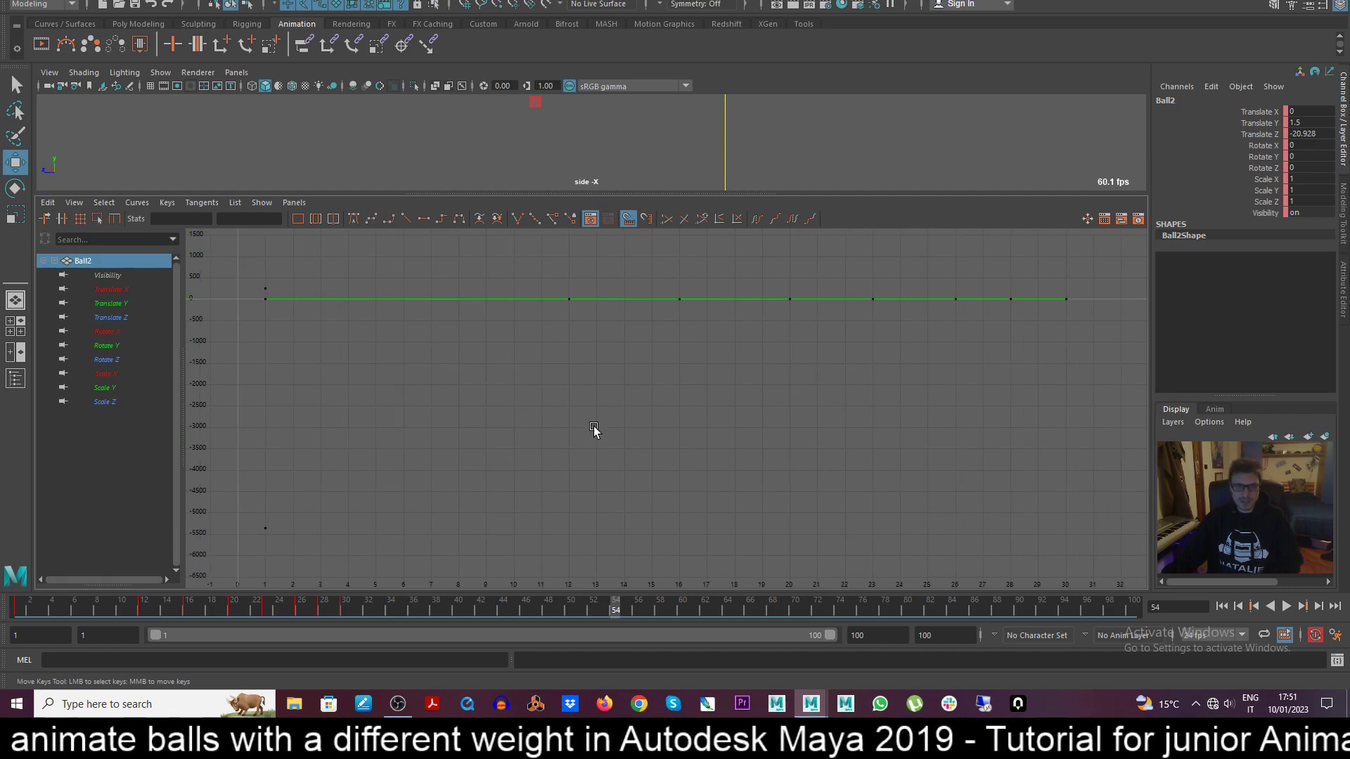
click(112, 303)
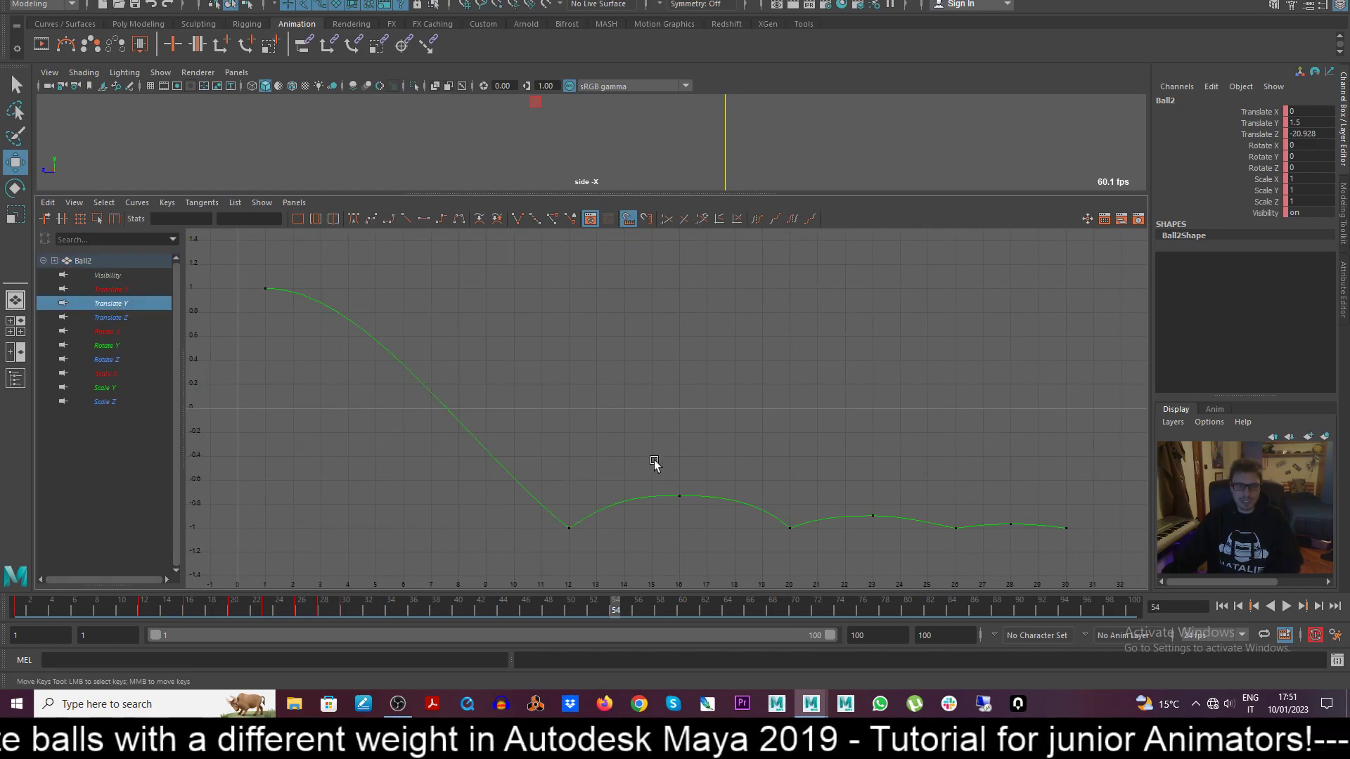
drag(239, 276, 337, 331)
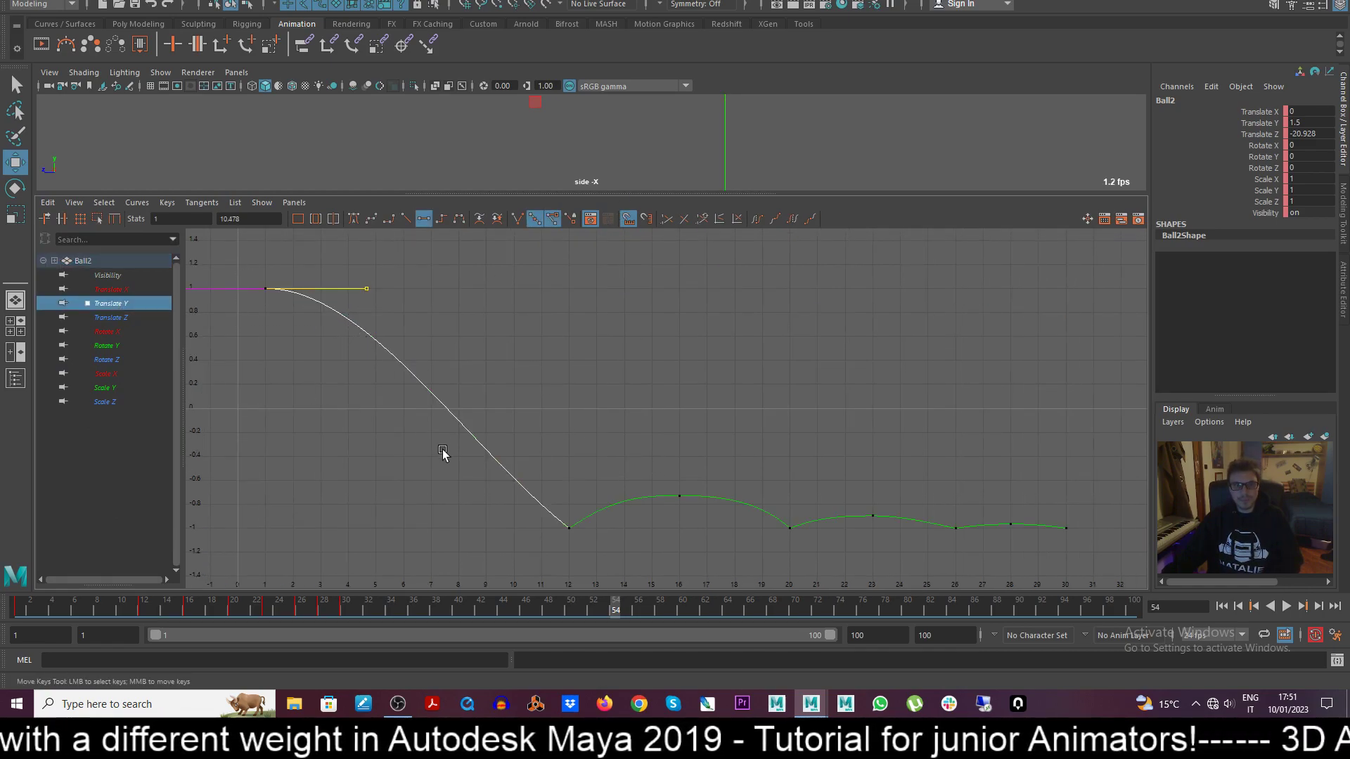
shift+middle_drag(432, 424, 461, 422)
drag(567, 542, 566, 542)
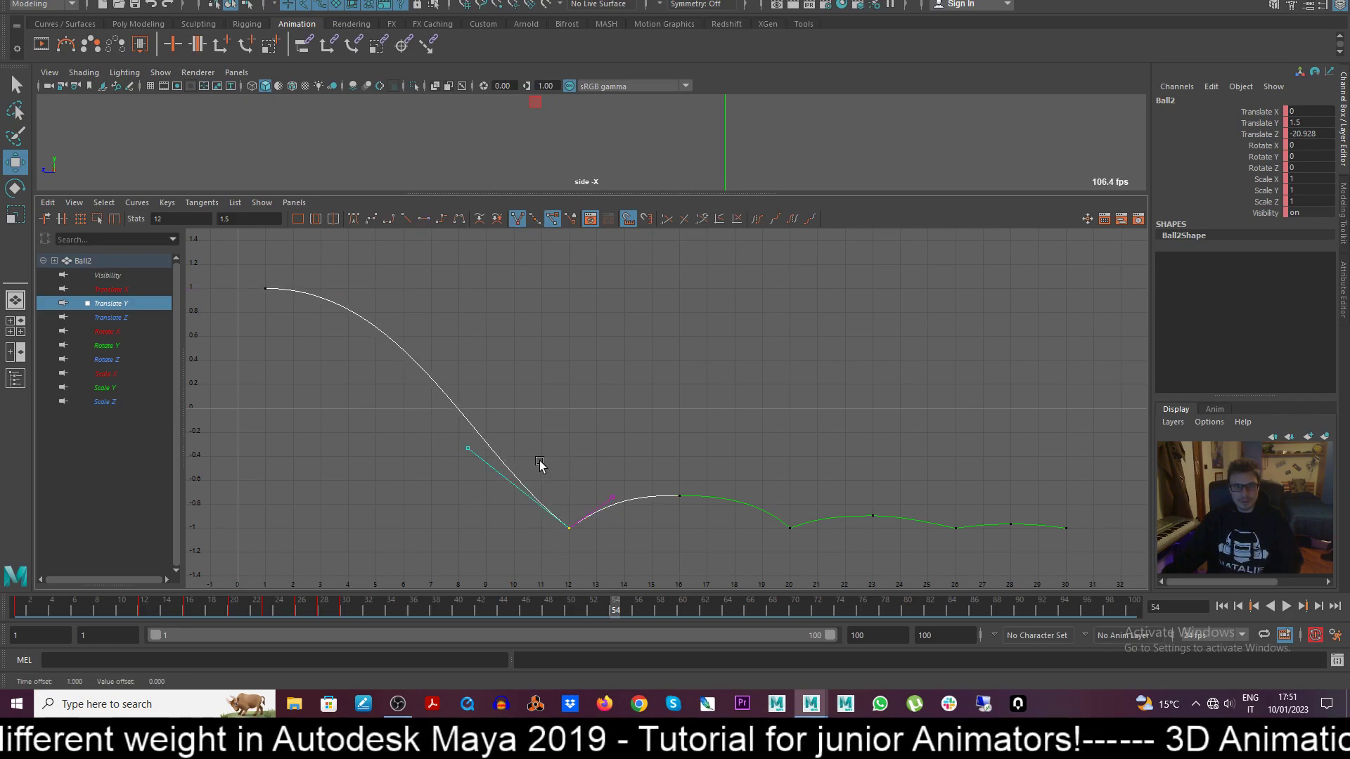
mouse_move(540, 464)
middle_down()
mouse_move(488, 504)
mouse_move(533, 455)
middle_up()
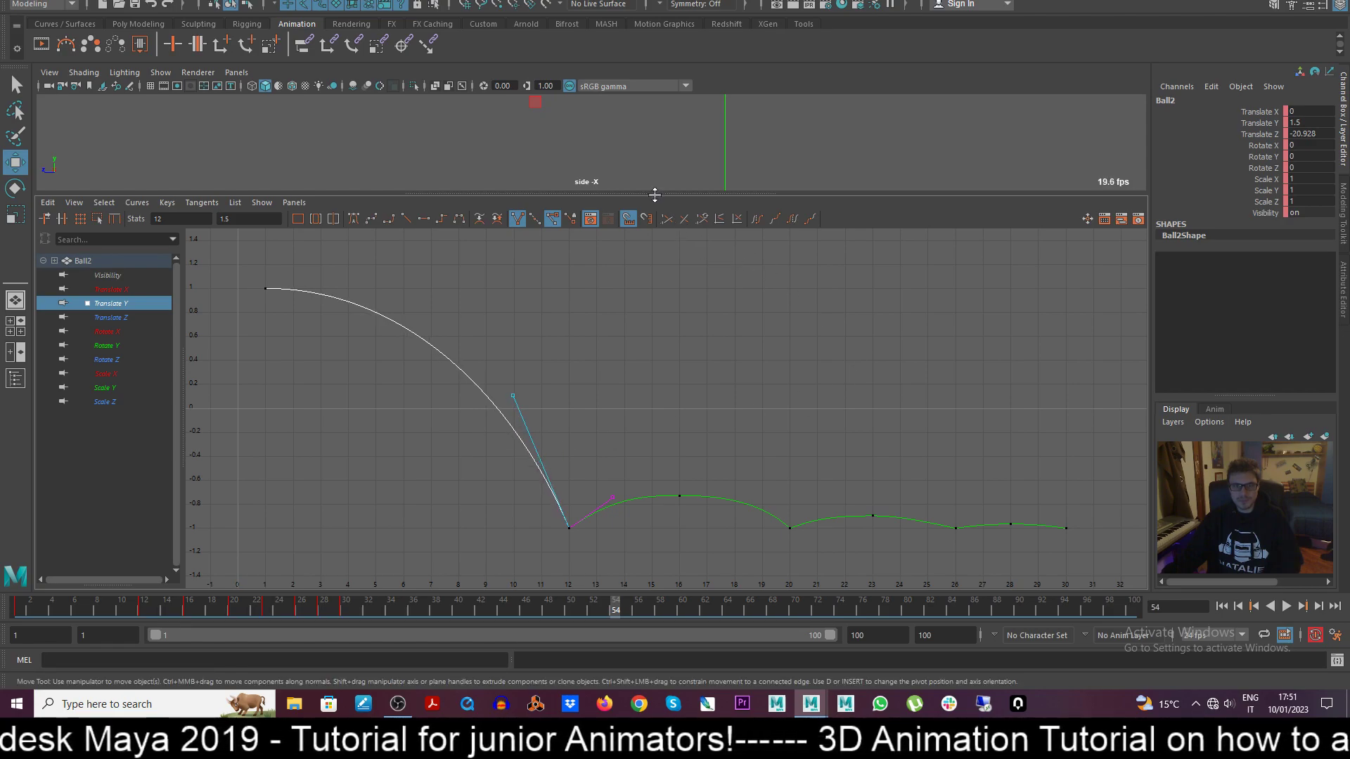
click(1222, 607)
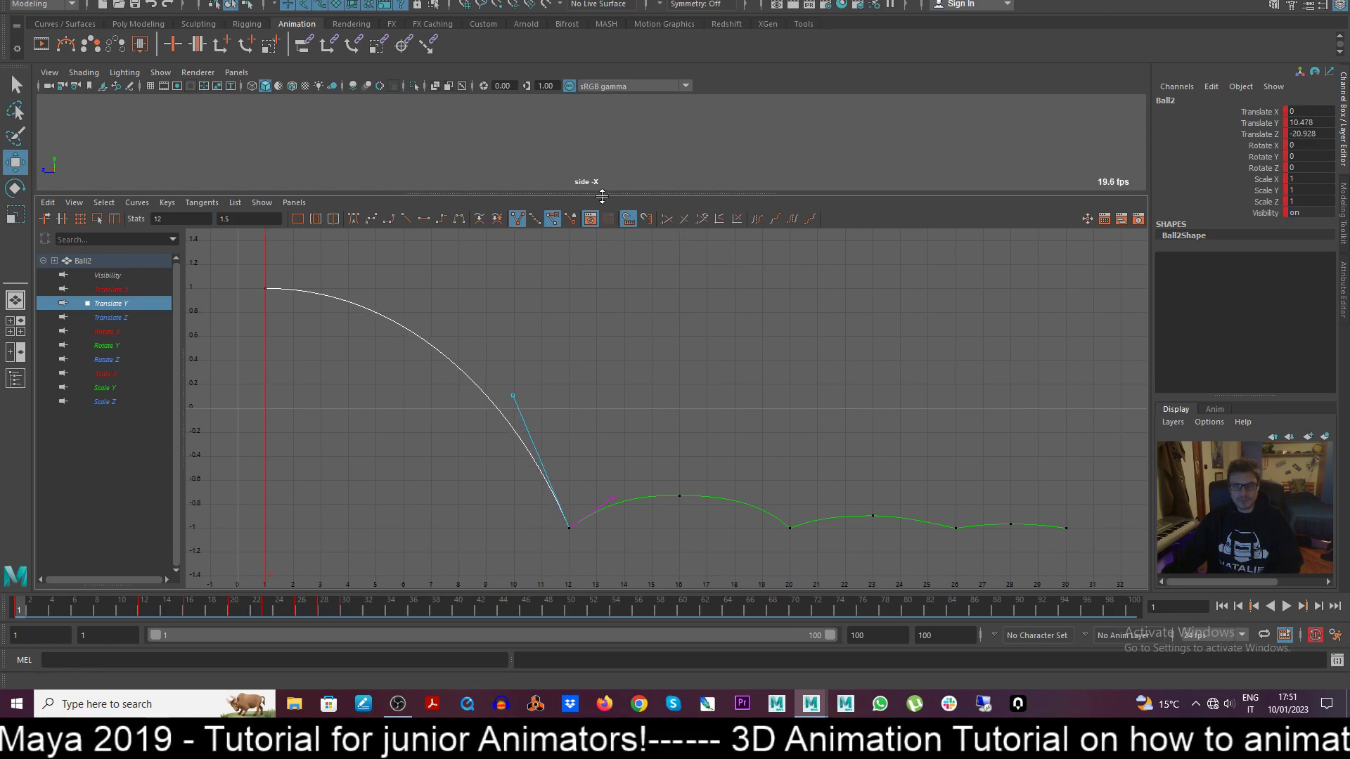
drag(601, 196, 601, 584)
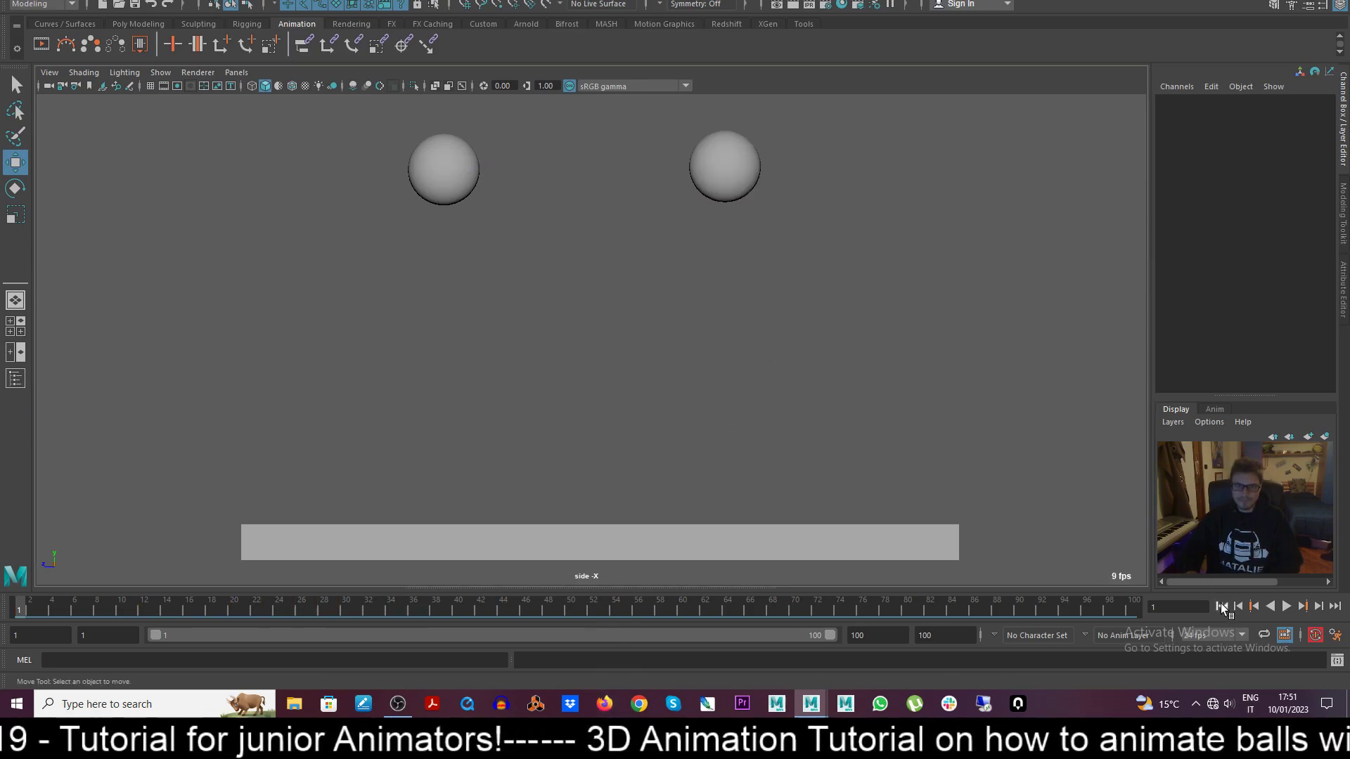
Play both balls' bounce, check them mid-air at frame 11, then replay from the start.
key(alt+v)
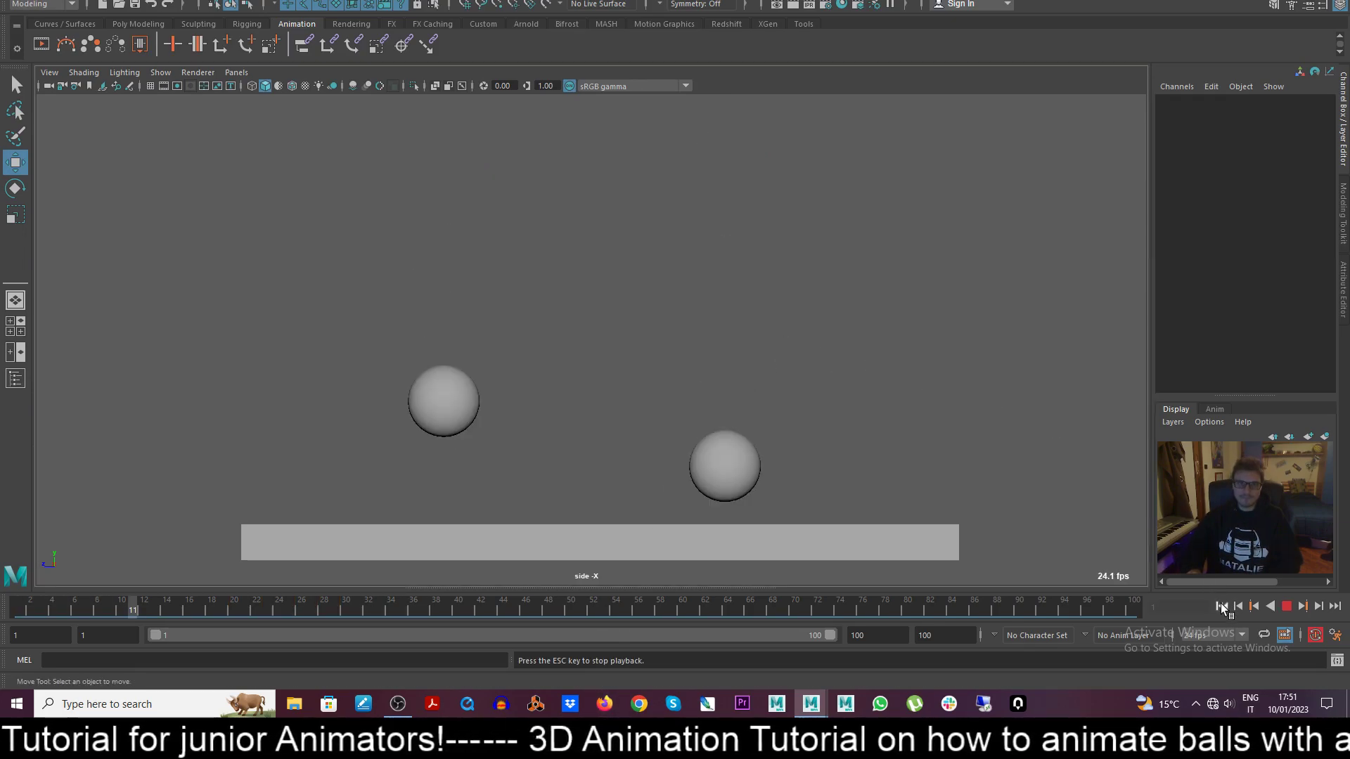
click(1285, 606)
drag(102, 606, 322, 630)
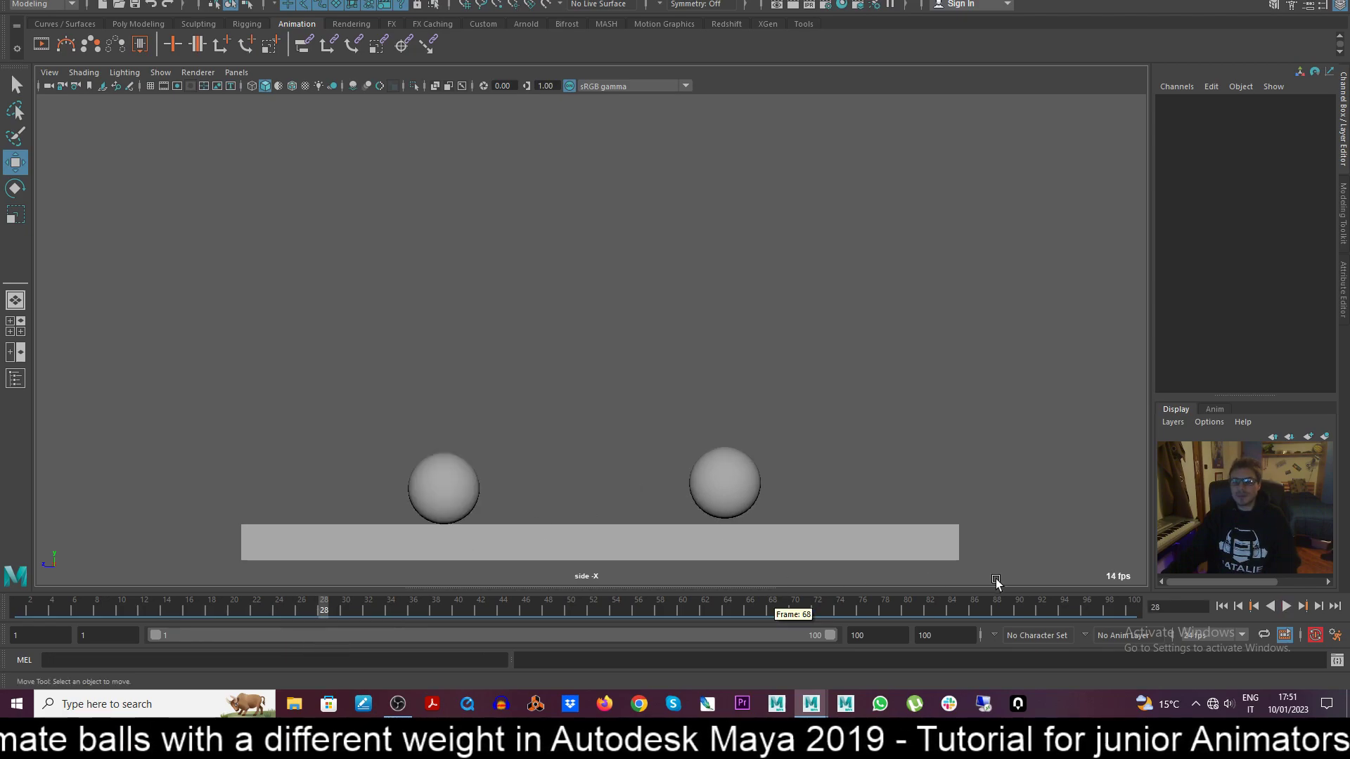
click(1223, 606)
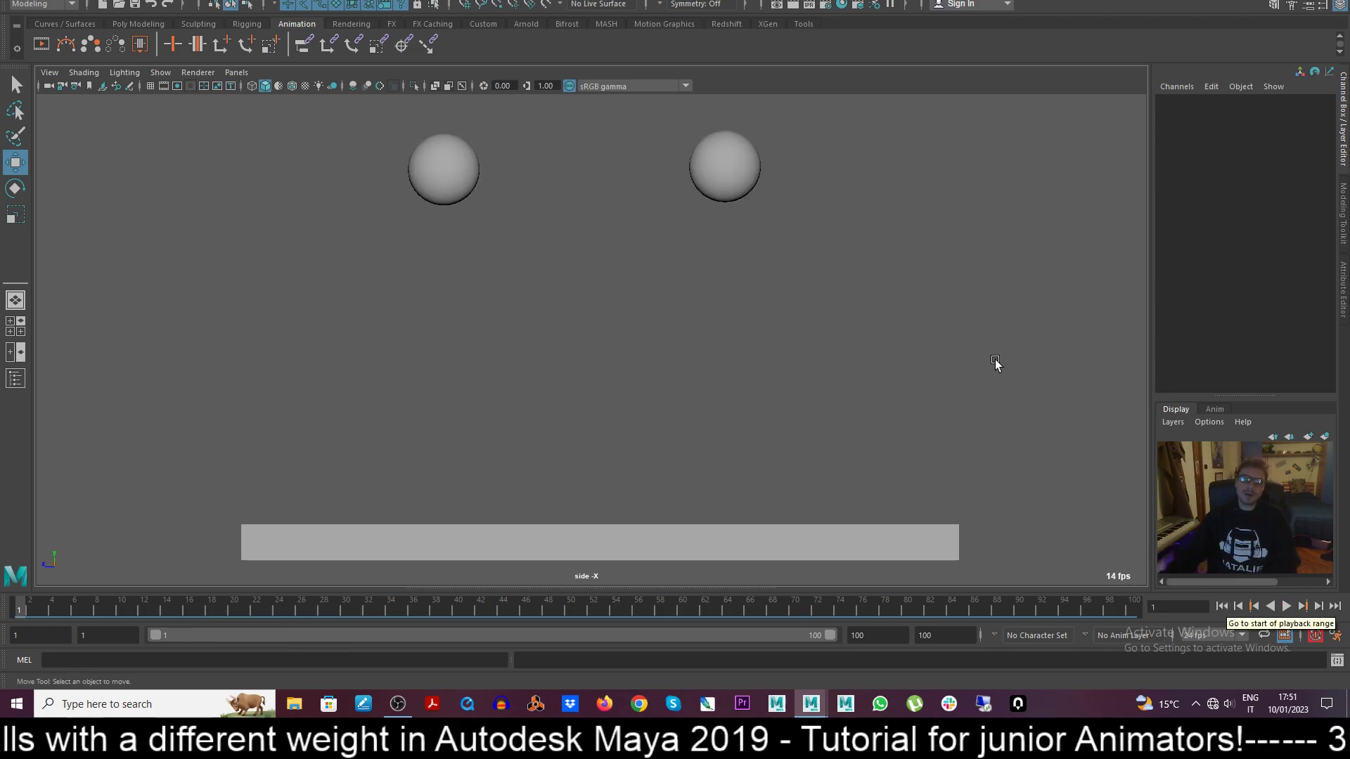
click(742, 165)
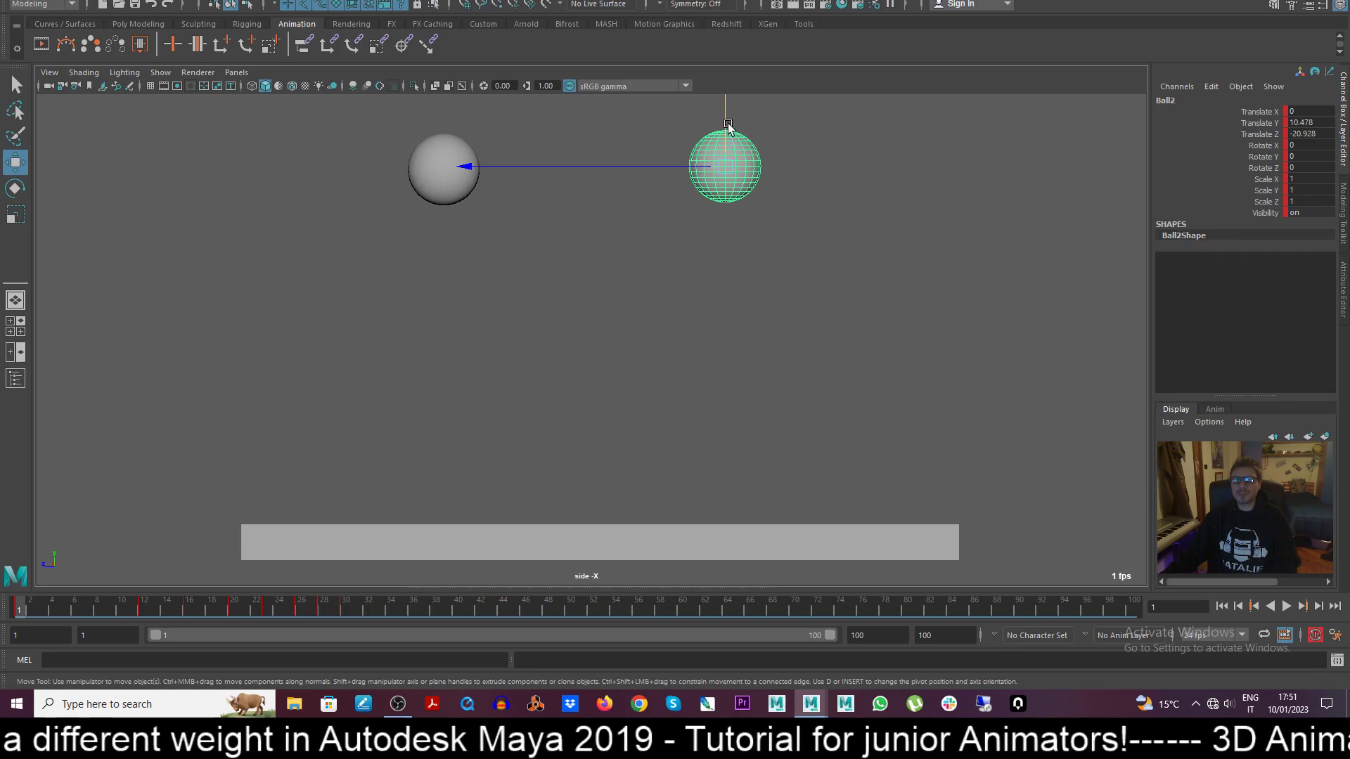
click(802, 225)
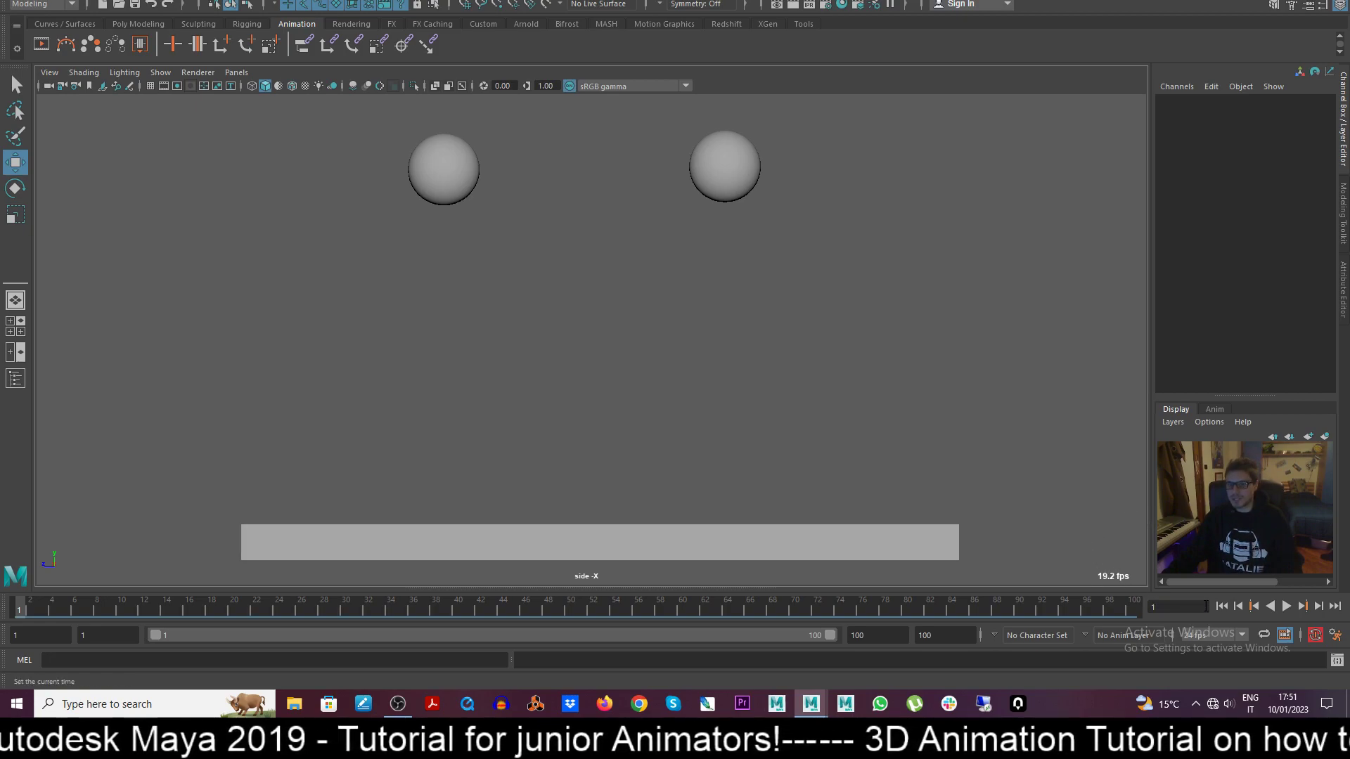
click(1285, 606)
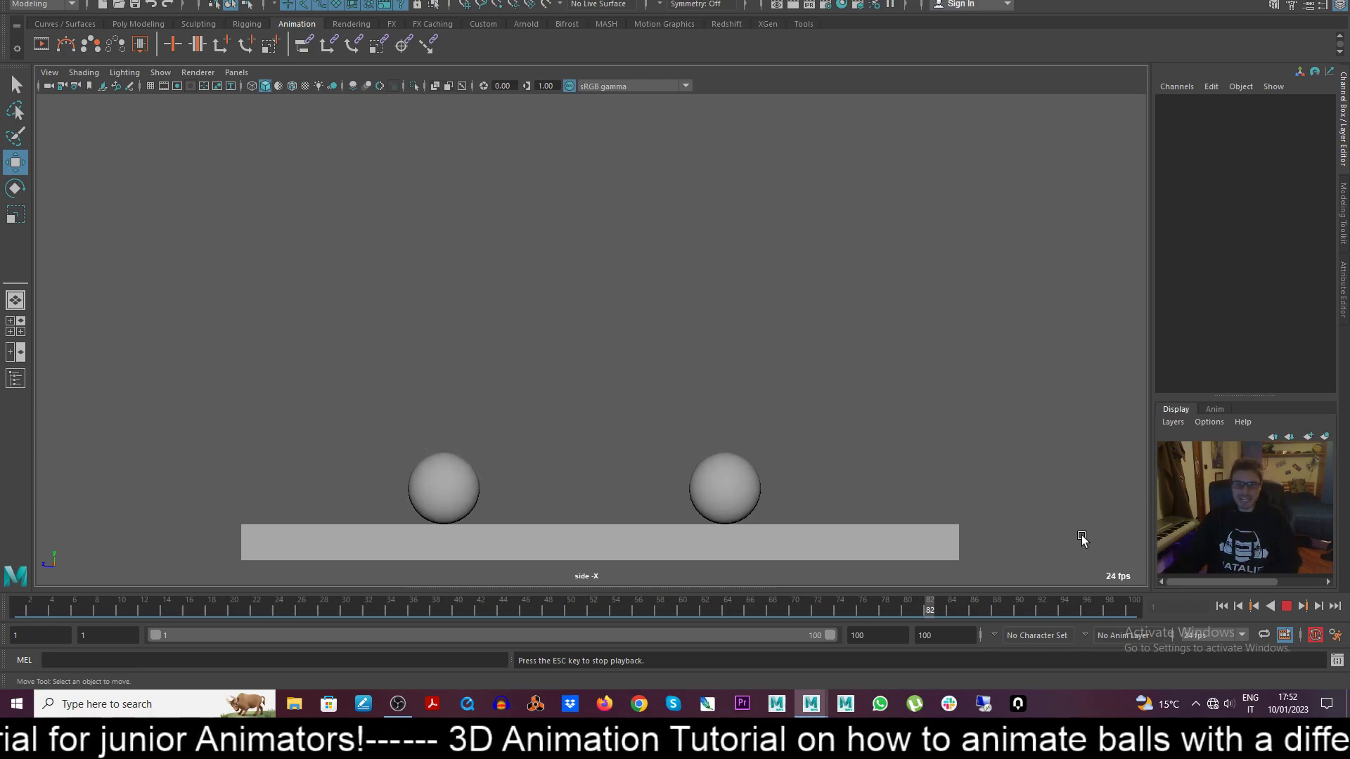
Choose FX from the menu-set dropdown and keep it selected.
click(73, 6)
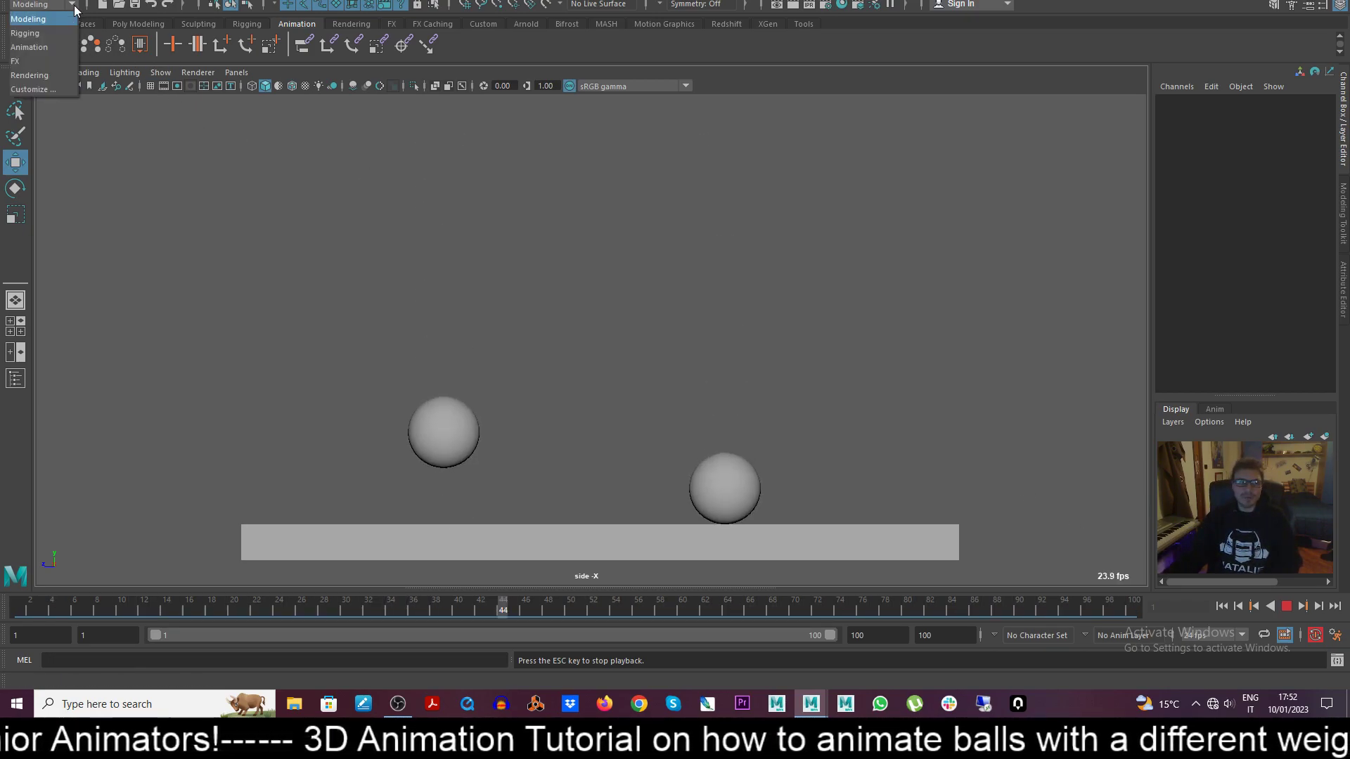
click(57, 62)
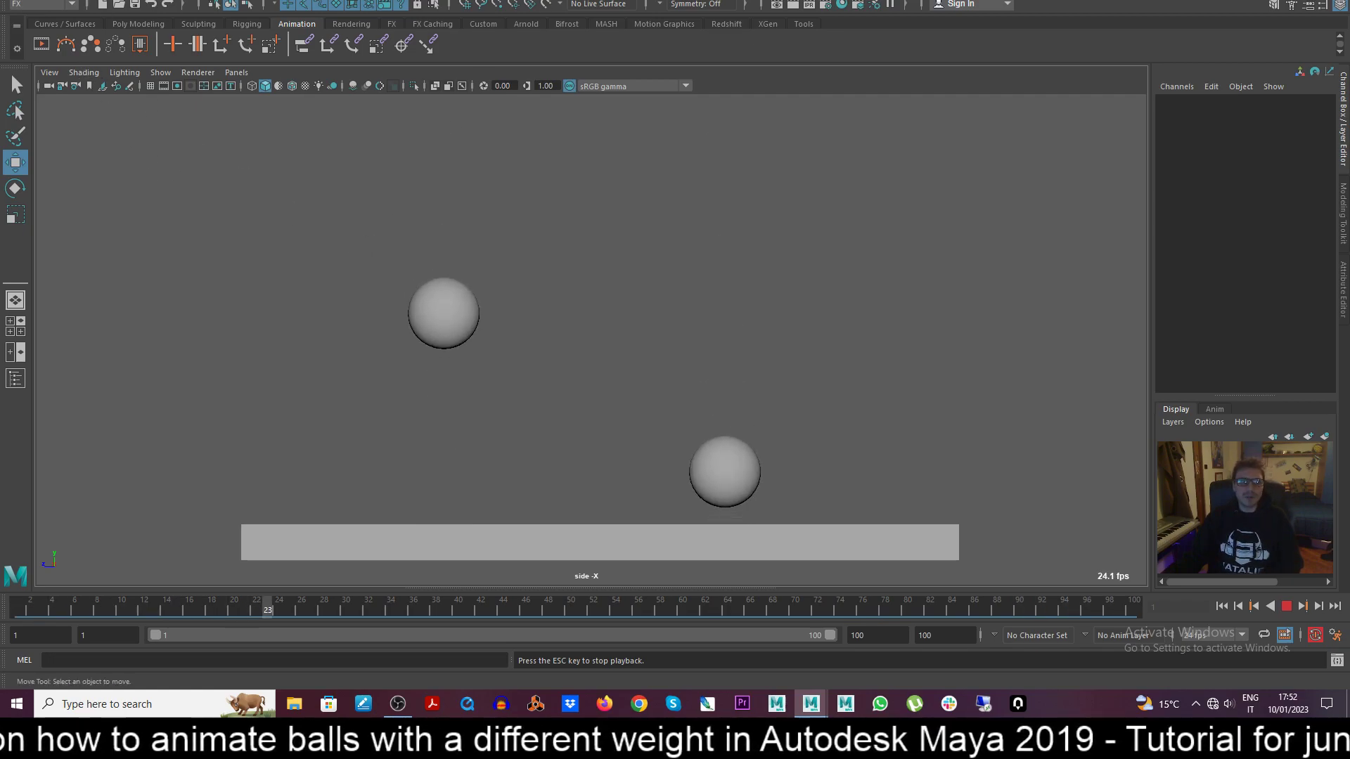
click(42, 4)
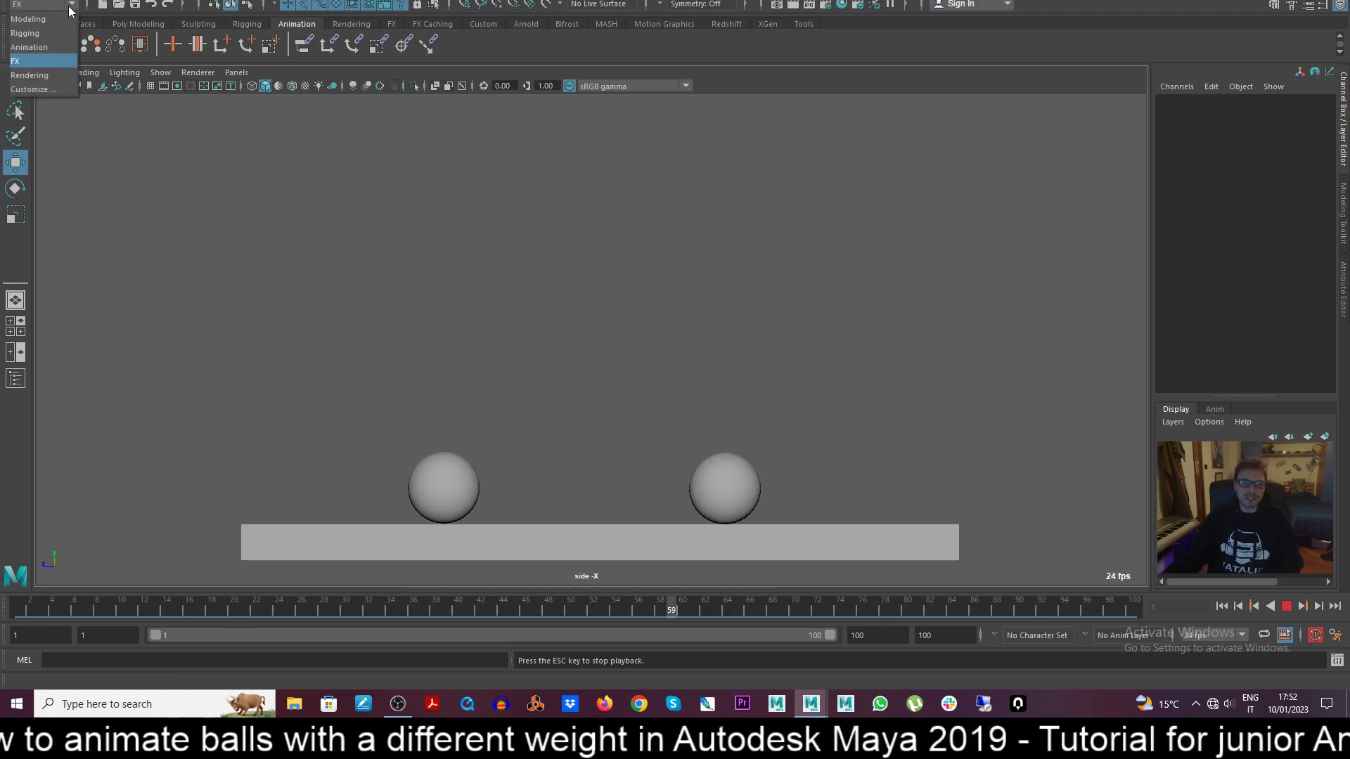
click(273, 284)
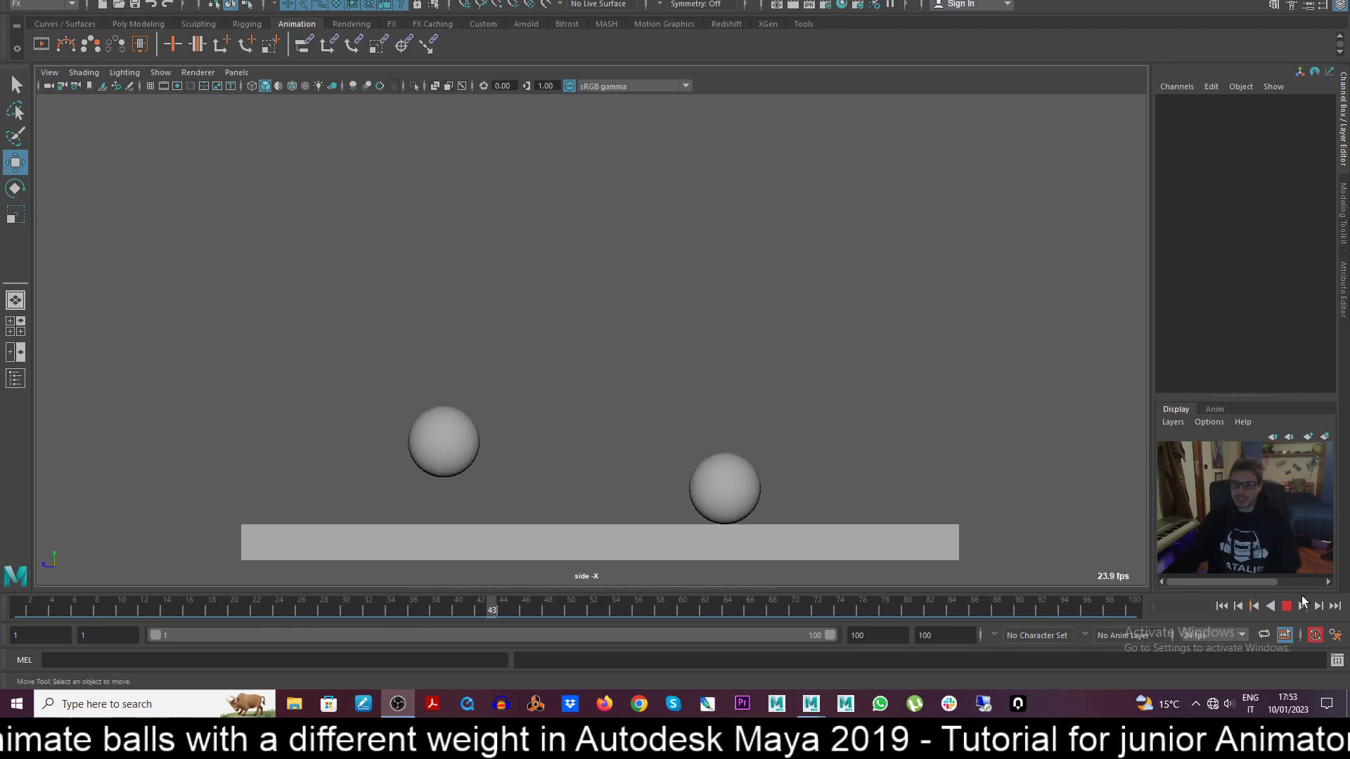
Halt the animation at frame 71 with both balls at rest on the ground plane.
click(1287, 606)
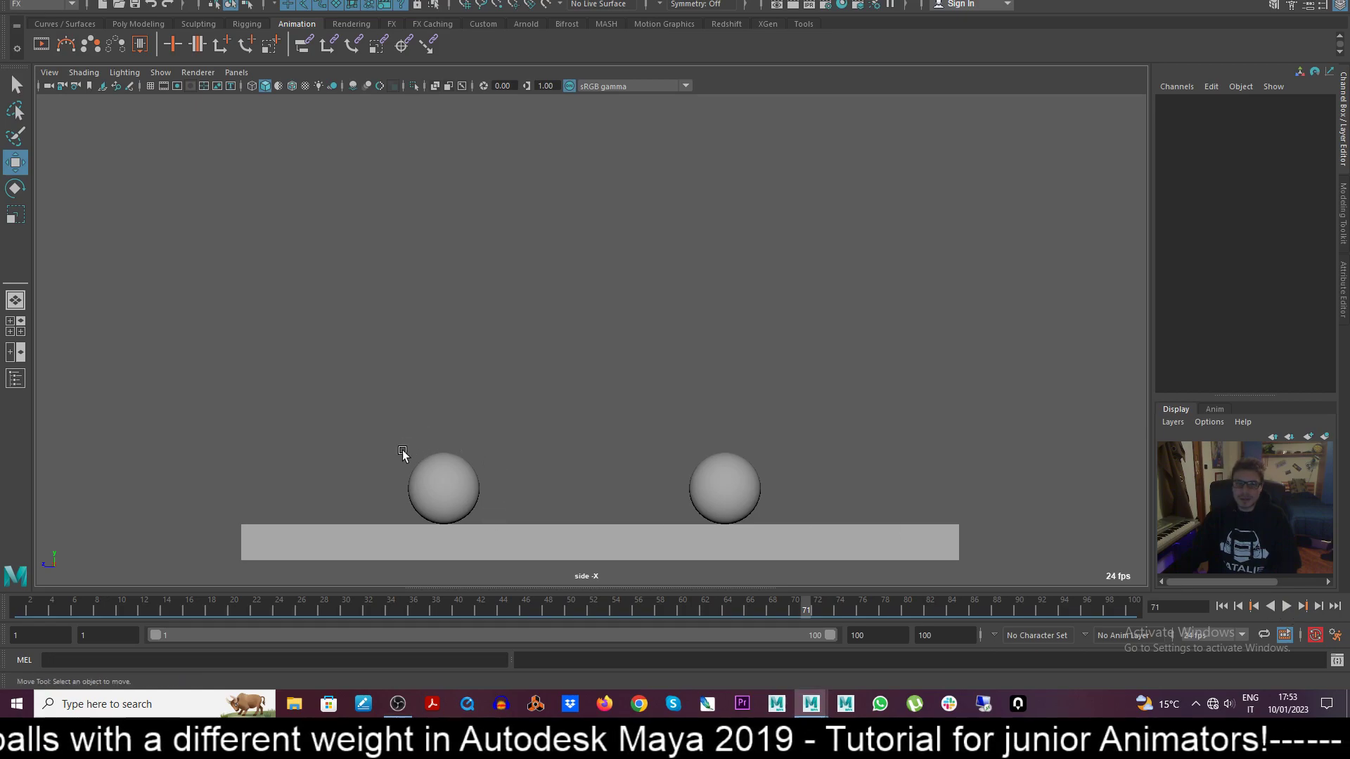